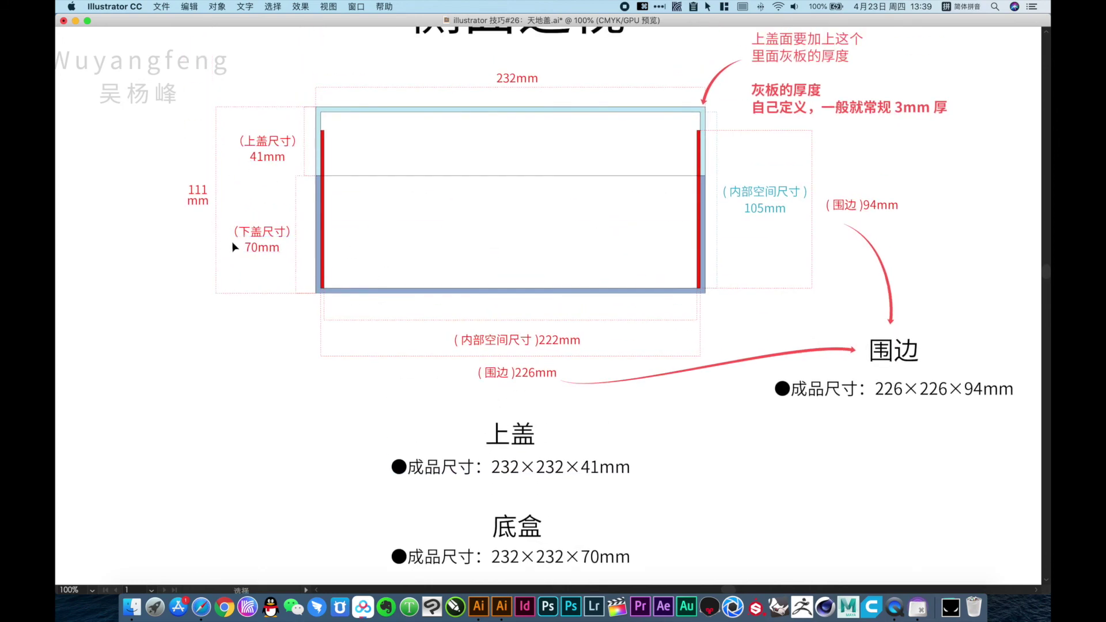
Step: Examine the box's side-view size diagram and the flat die-lines of the 上盖, 底盒, 上盖内贴纸 and 围边
scroll(513, 395, down, 7)
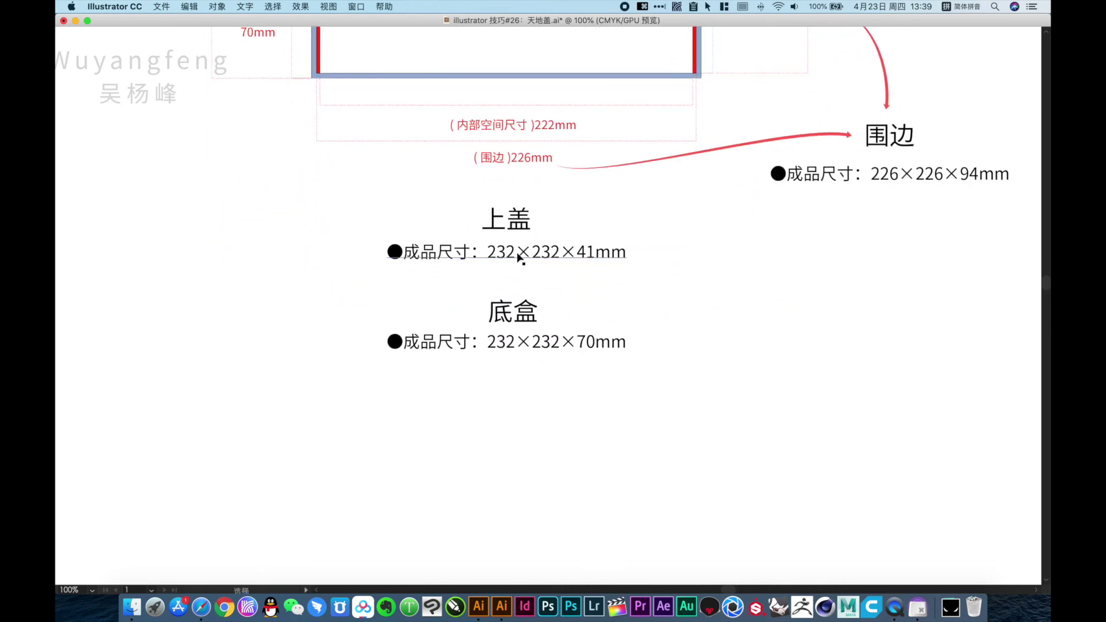
drag(568, 409, 545, 195)
alt+super+click(491, 268)
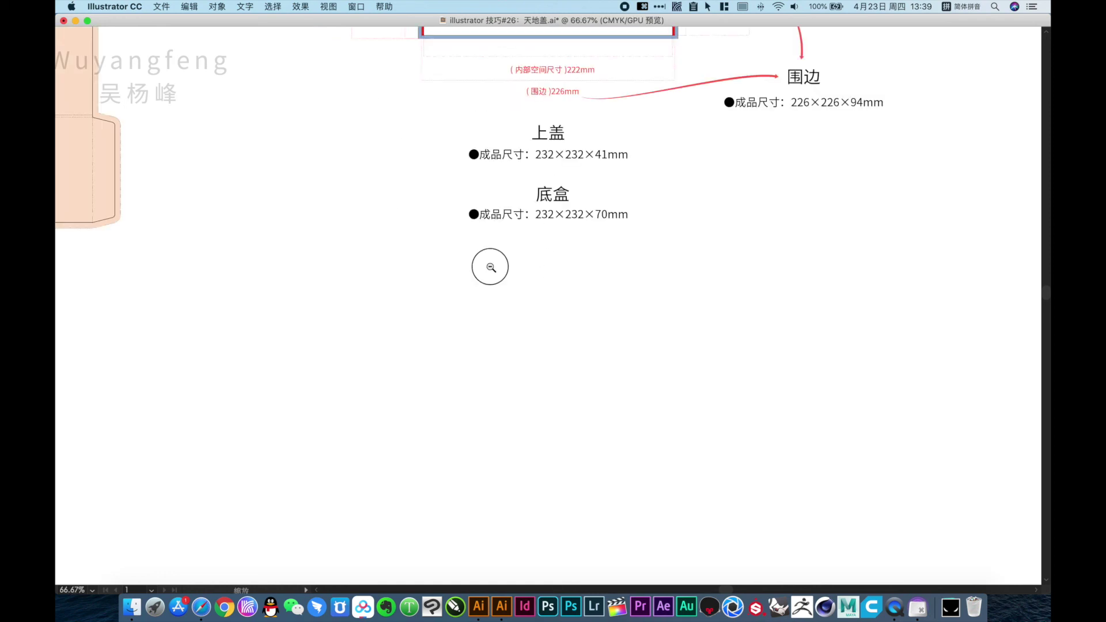
alt+super+click(491, 268)
alt+super+click(491, 268)
scroll(517, 310, up, 5)
scroll(517, 310, left, 6)
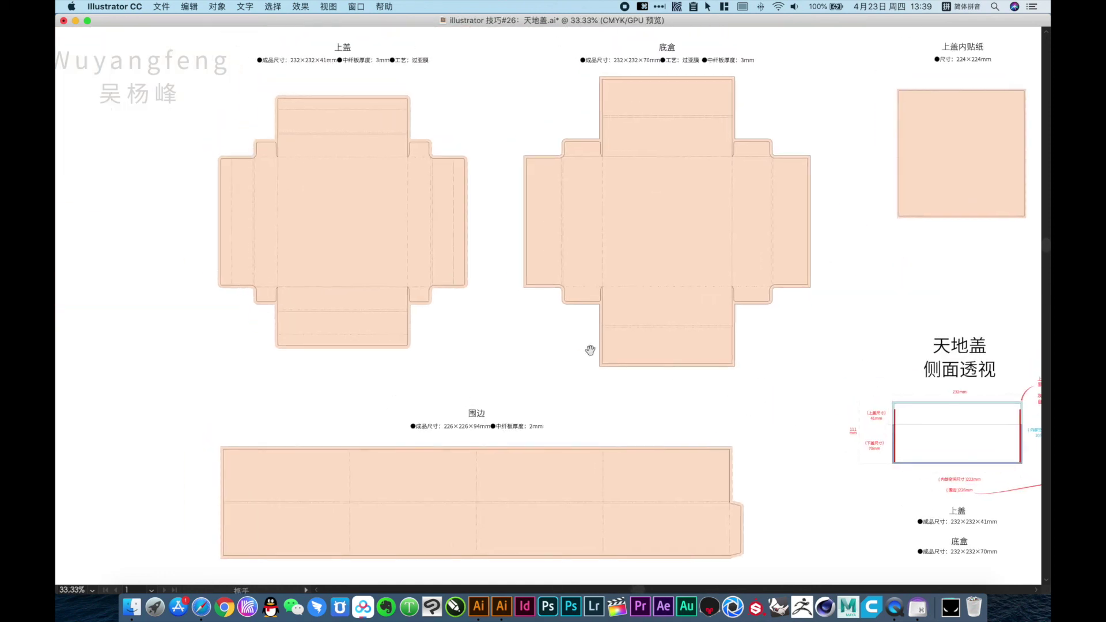
scroll(353, 133, up, 3)
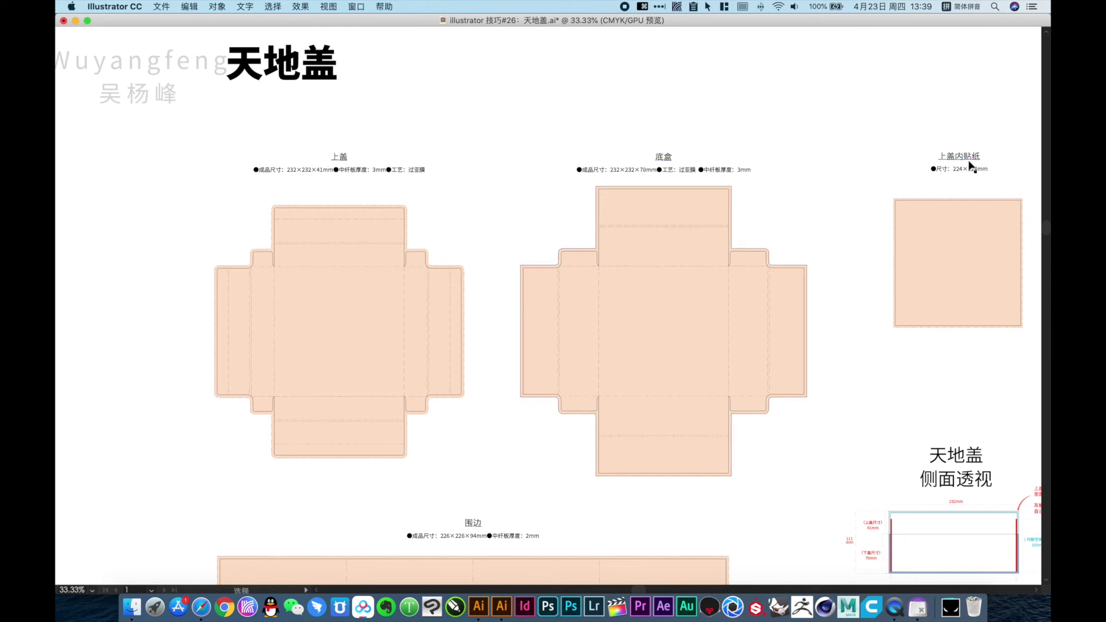
drag(748, 383, 709, 152)
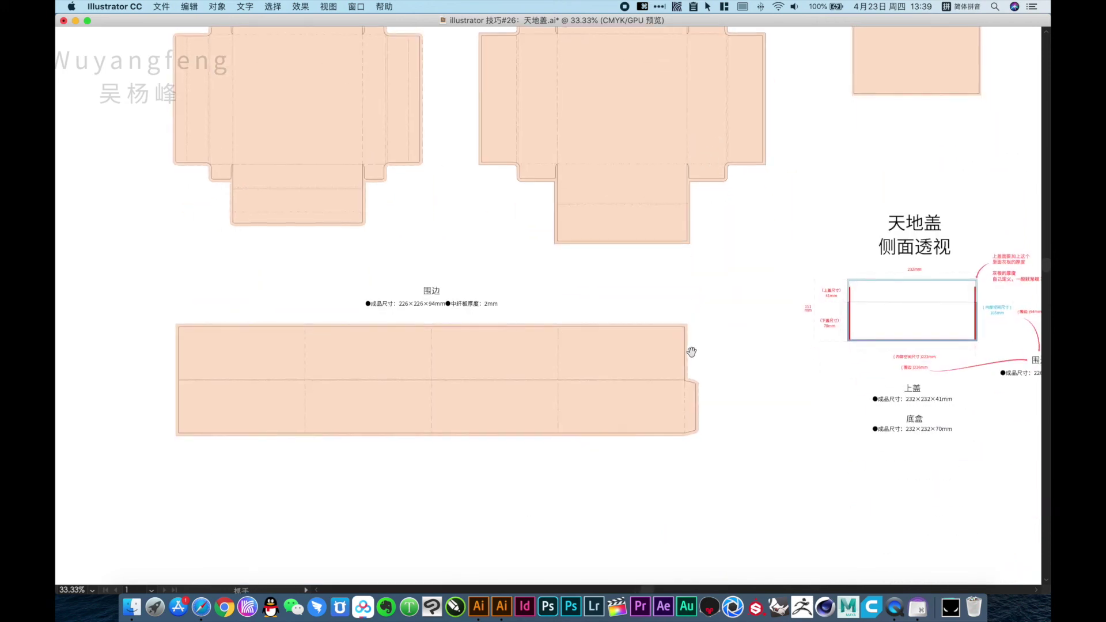
drag(691, 352, 571, 167)
drag(654, 298, 618, 210)
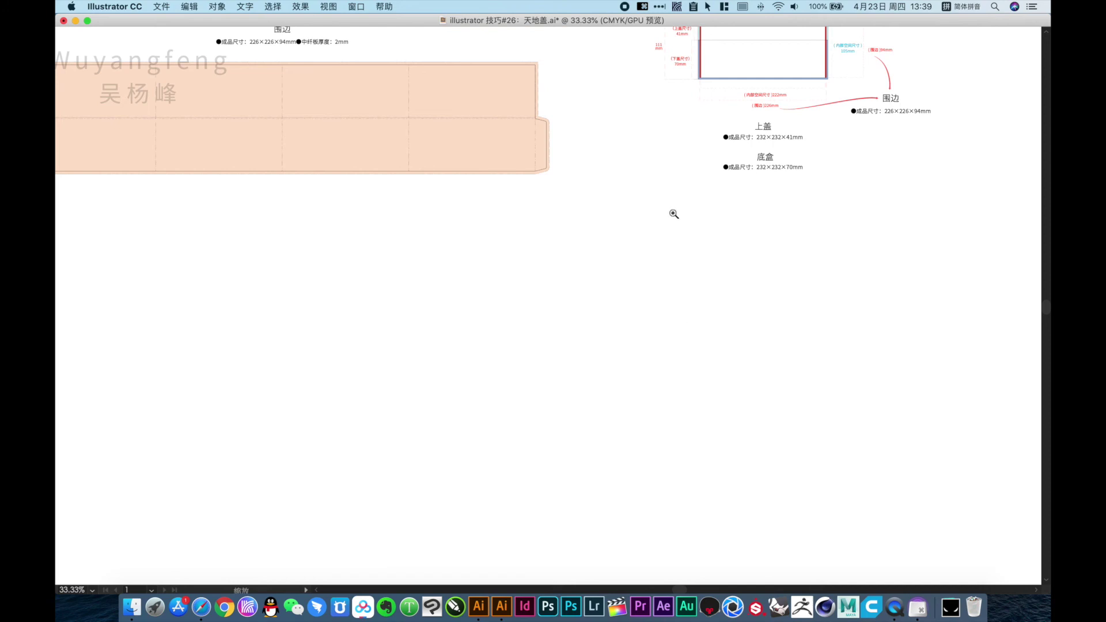
Step: Move the 上盖 title and its size text into the blank area below the 底盒 text
drag(625, 118, 865, 309)
drag(565, 42, 371, 337)
key(space)
alt+super+click(530, 369)
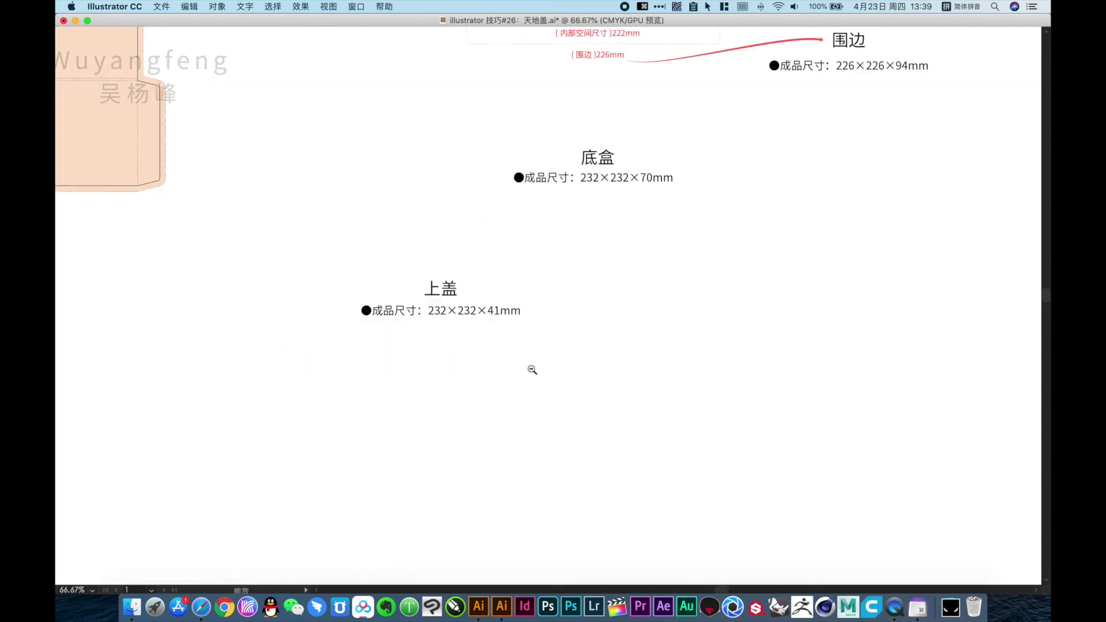
drag(530, 371, 513, 218)
click(511, 326)
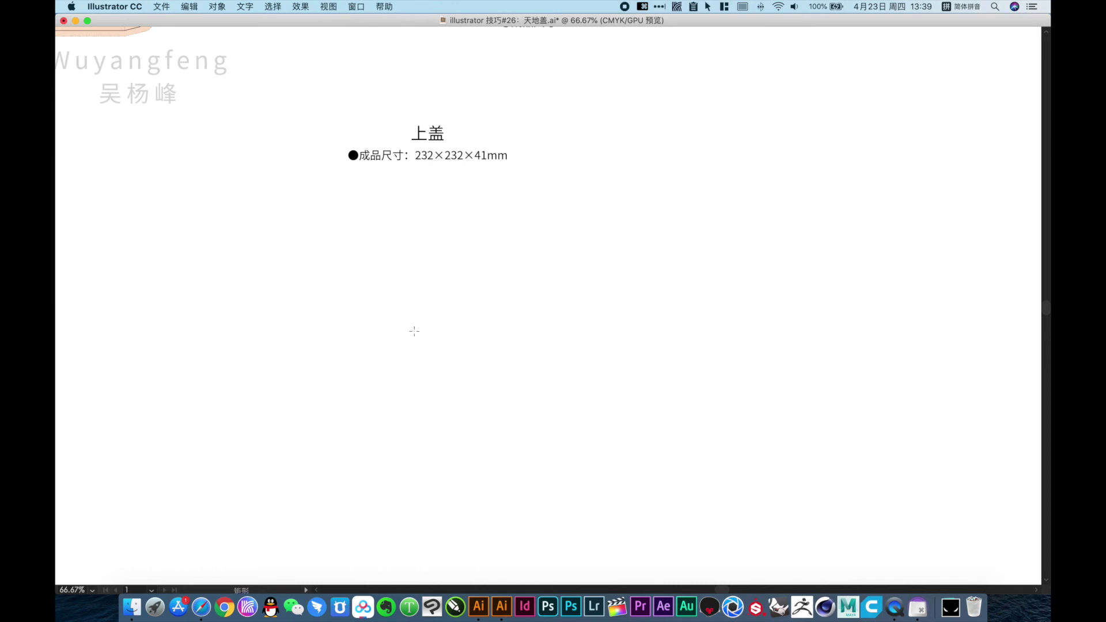
Step: Draw a rectangle below the 上盖 text and set its size to 232 × 232 mm
mouse_move(346, 300)
mouse_down()
mouse_move(372, 388)
mouse_move(582, 455)
mouse_move(562, 470)
mouse_up()
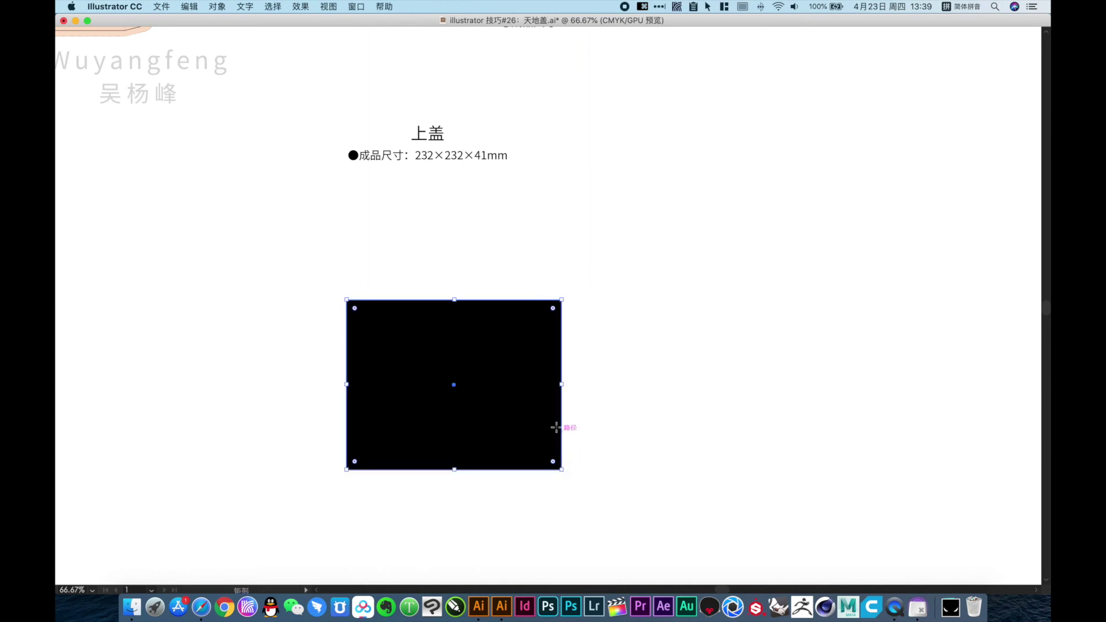
key(Tab)
click(883, 182)
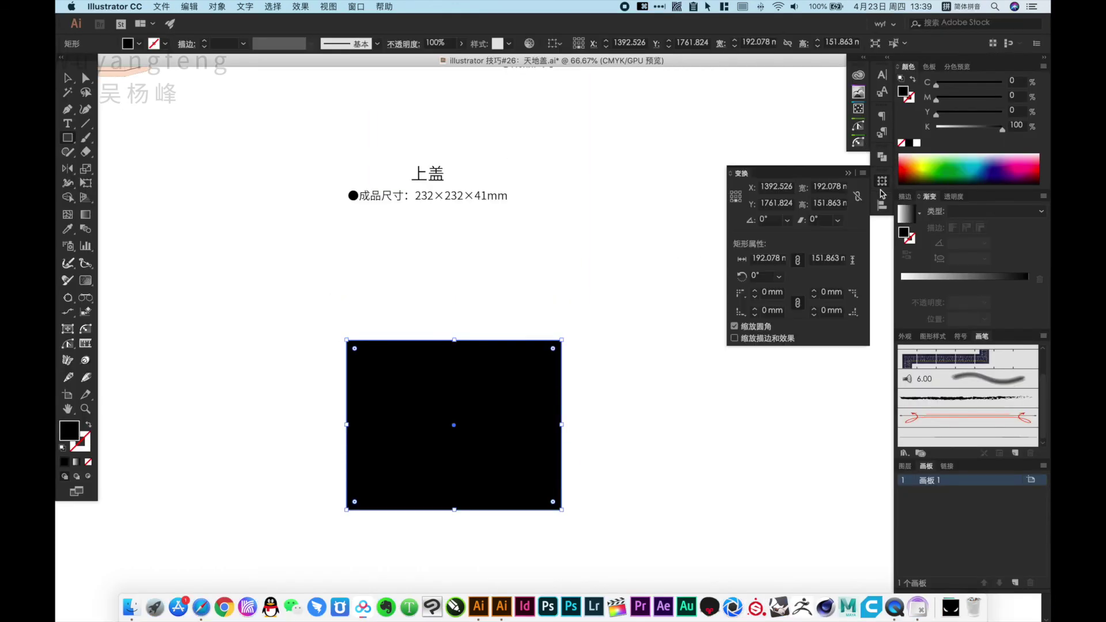
click(824, 189)
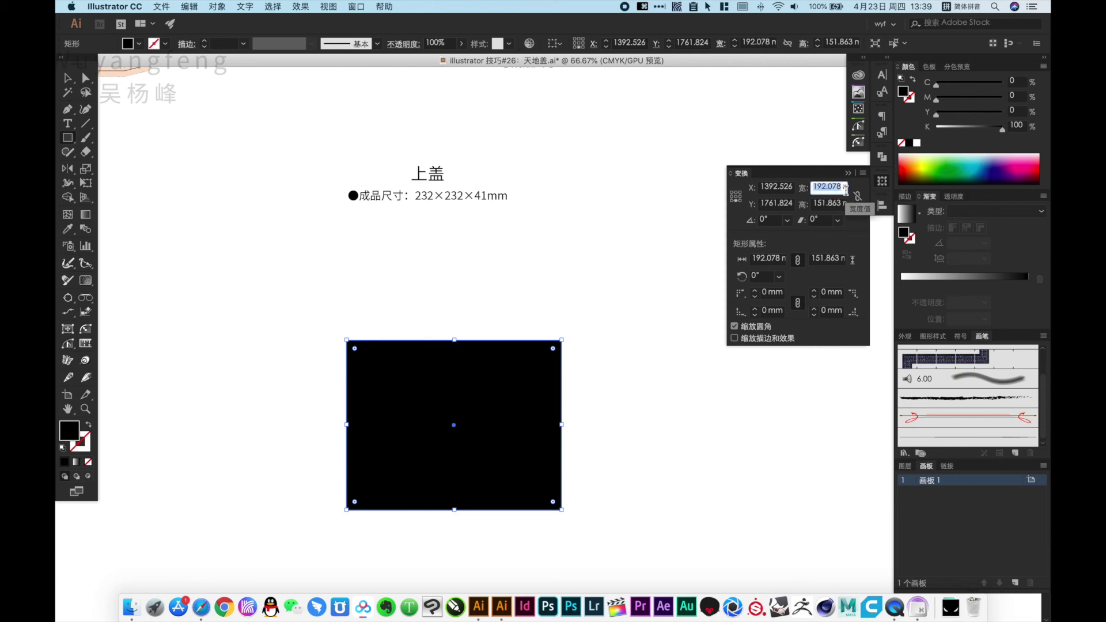
text(232)
key(Tab)
text(23)
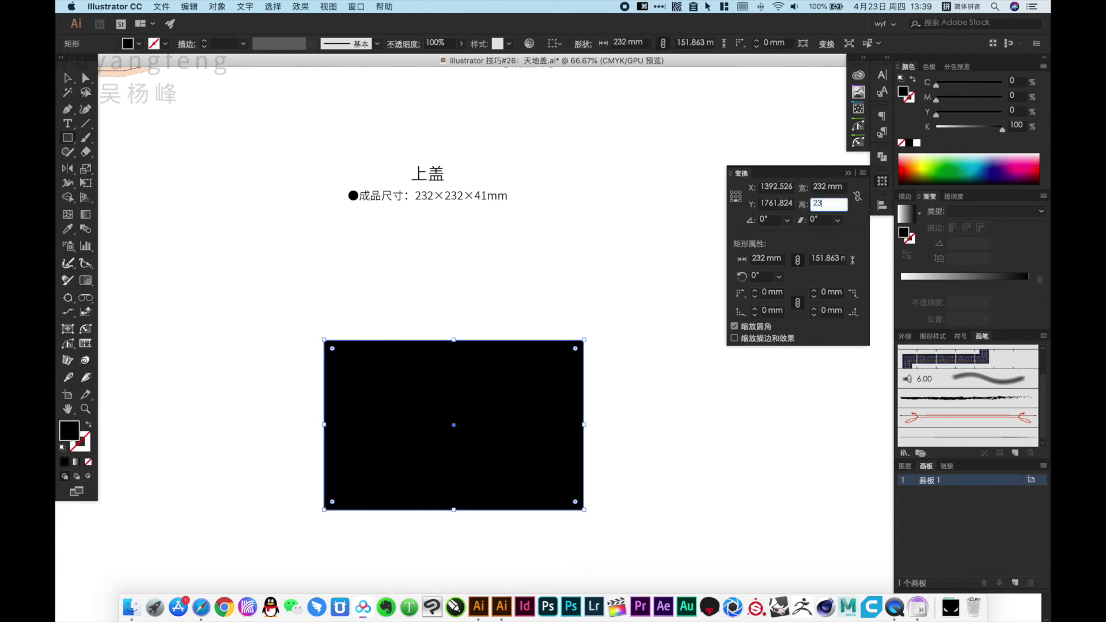
text(2)
key(Tab)
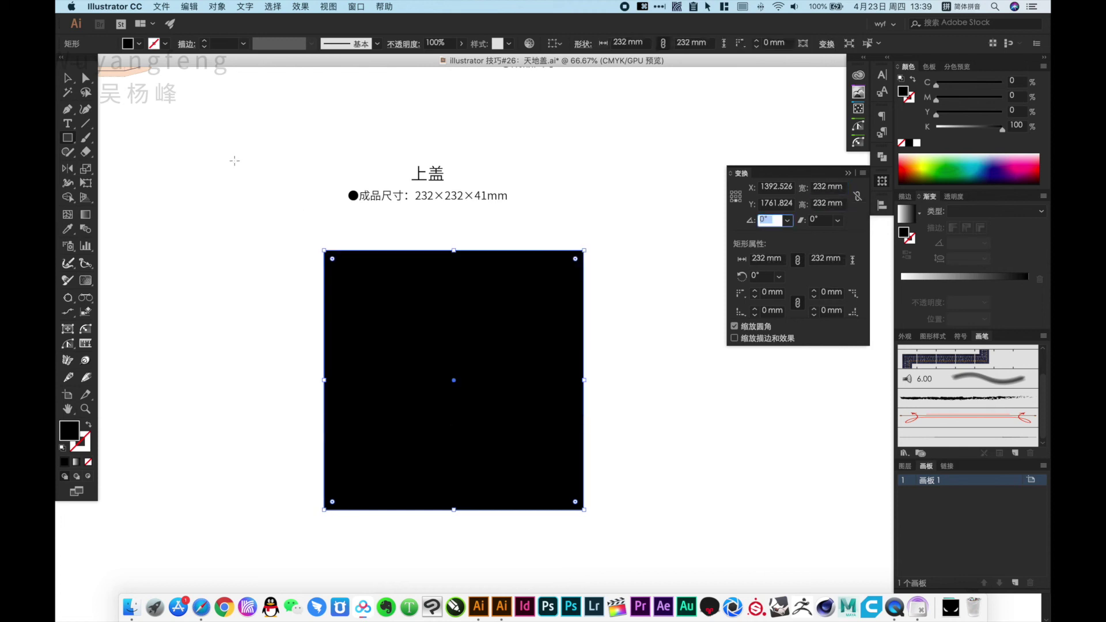
click(70, 84)
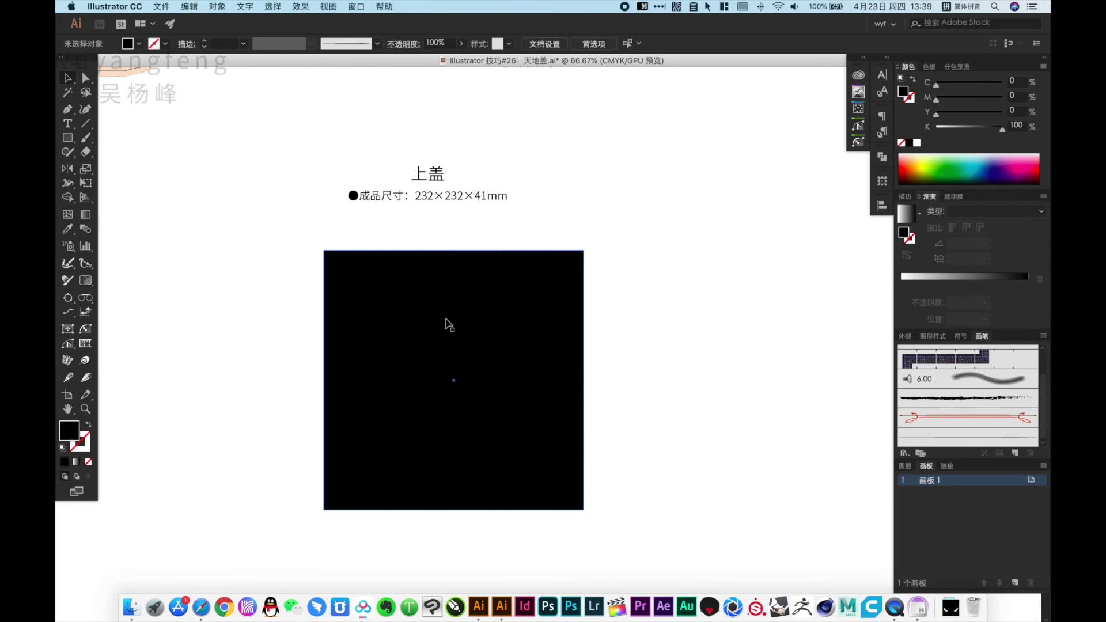
Step: Apply the 围边 die-line's unfilled 0.2 mm dashed fold-line style to the 232 mm square with the Eyedropper
alt+super+click(476, 249)
drag(528, 245, 512, 364)
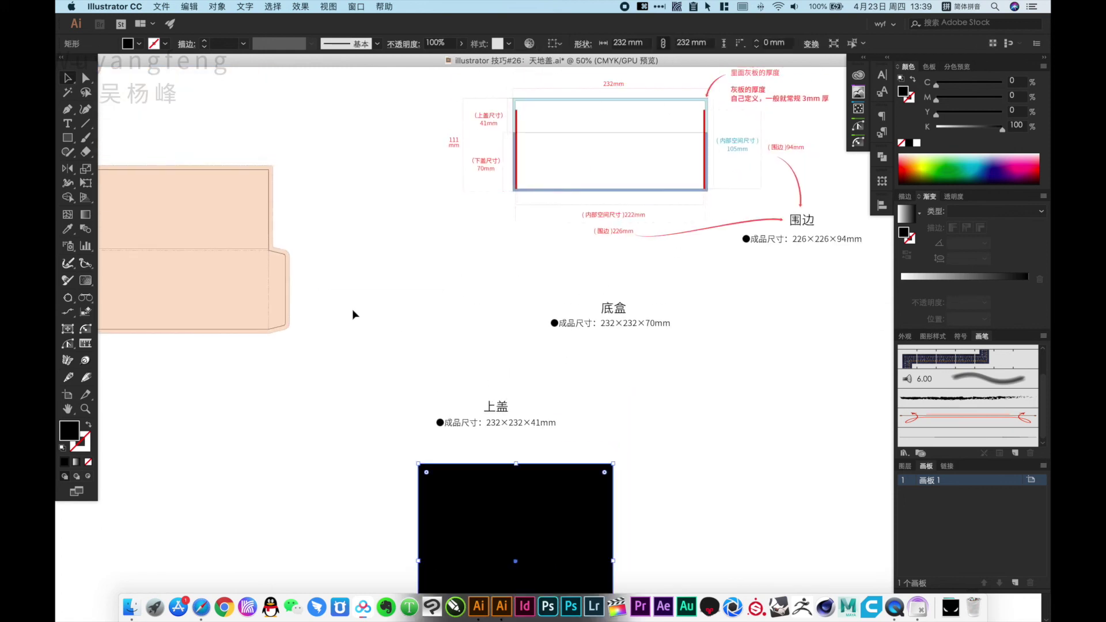
key(i)
click(269, 289)
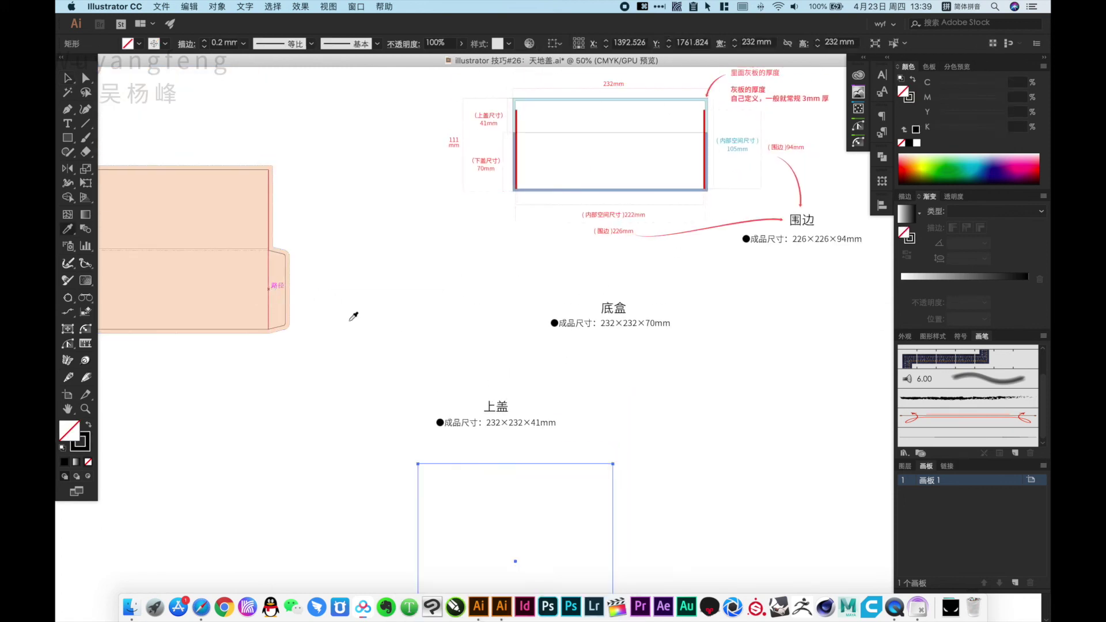
key(v)
click(658, 456)
drag(621, 467, 653, 278)
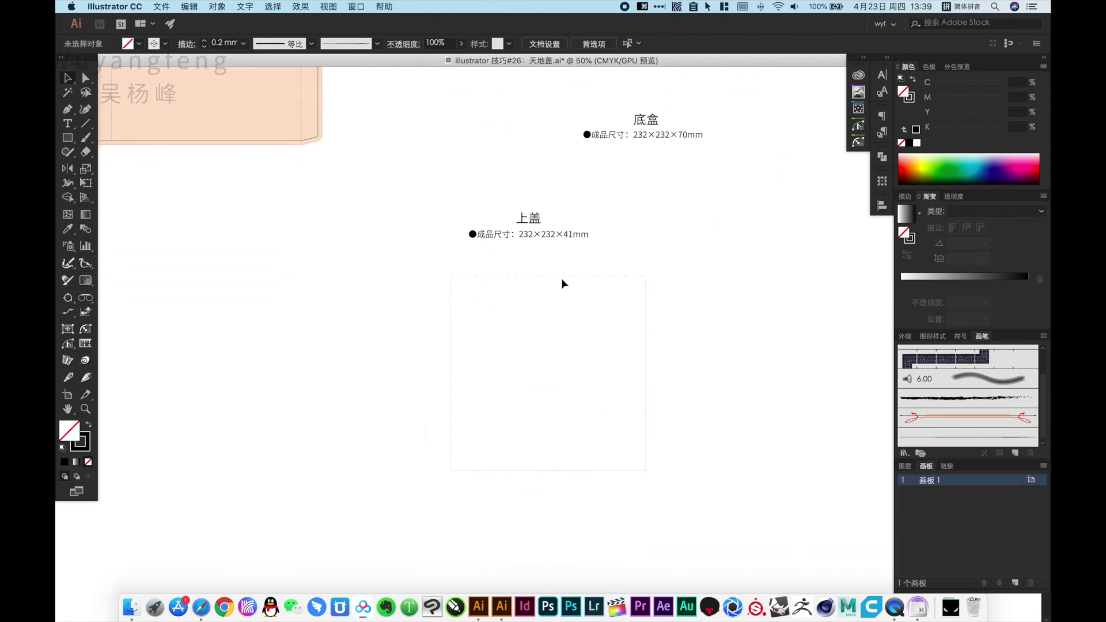
Step: Move the 232 mm square down, duplicate it to its right, and set the copy's width to 41 mm
drag(564, 280, 541, 377)
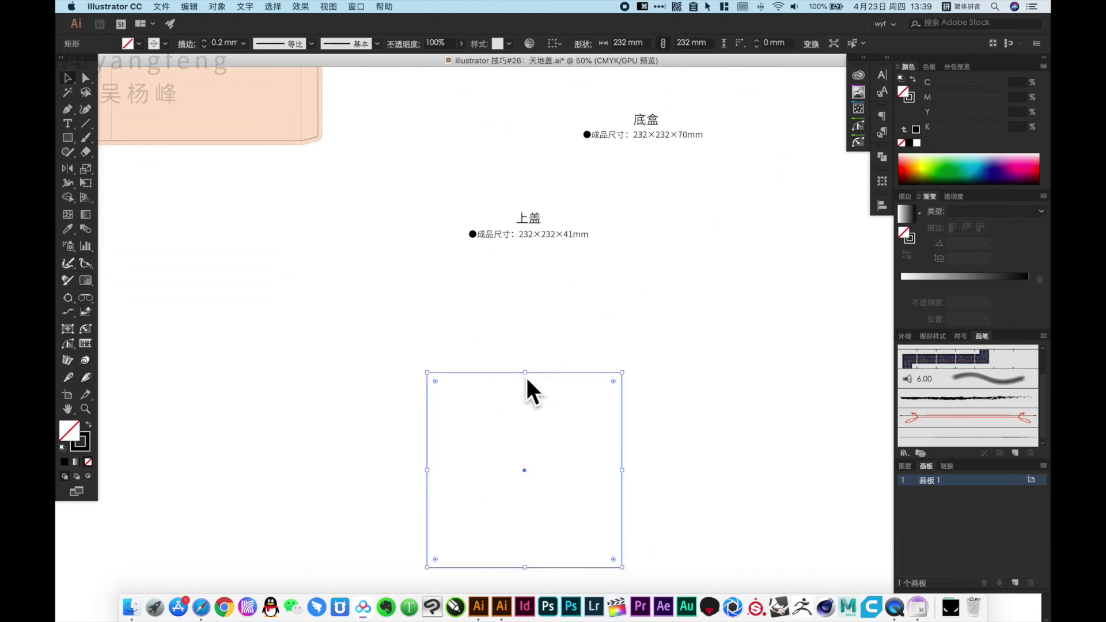
drag(465, 378, 667, 367)
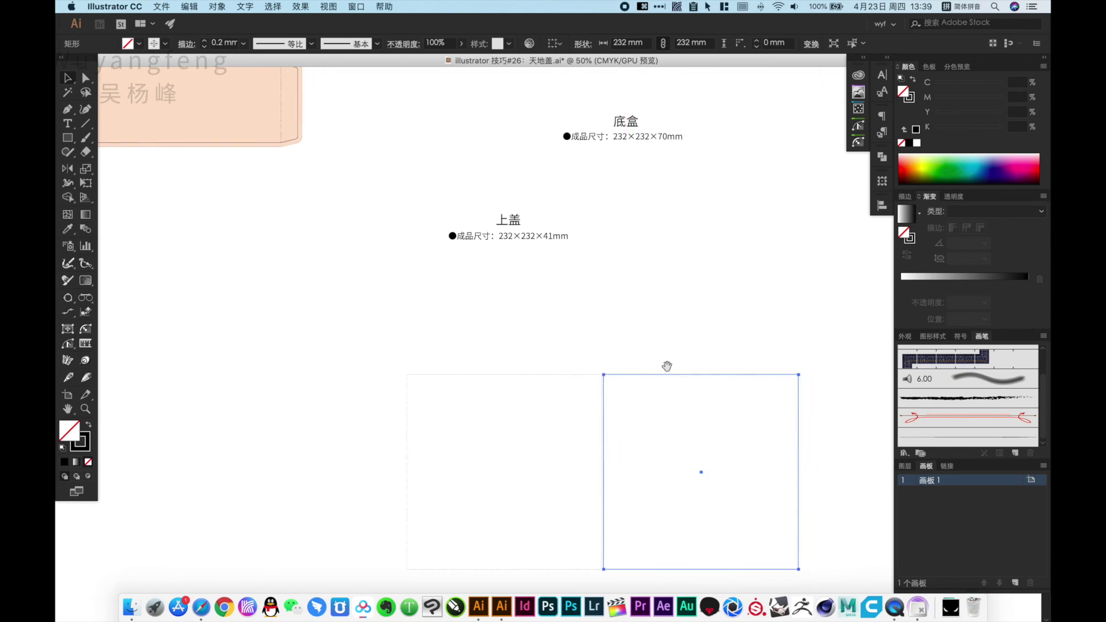
click(882, 182)
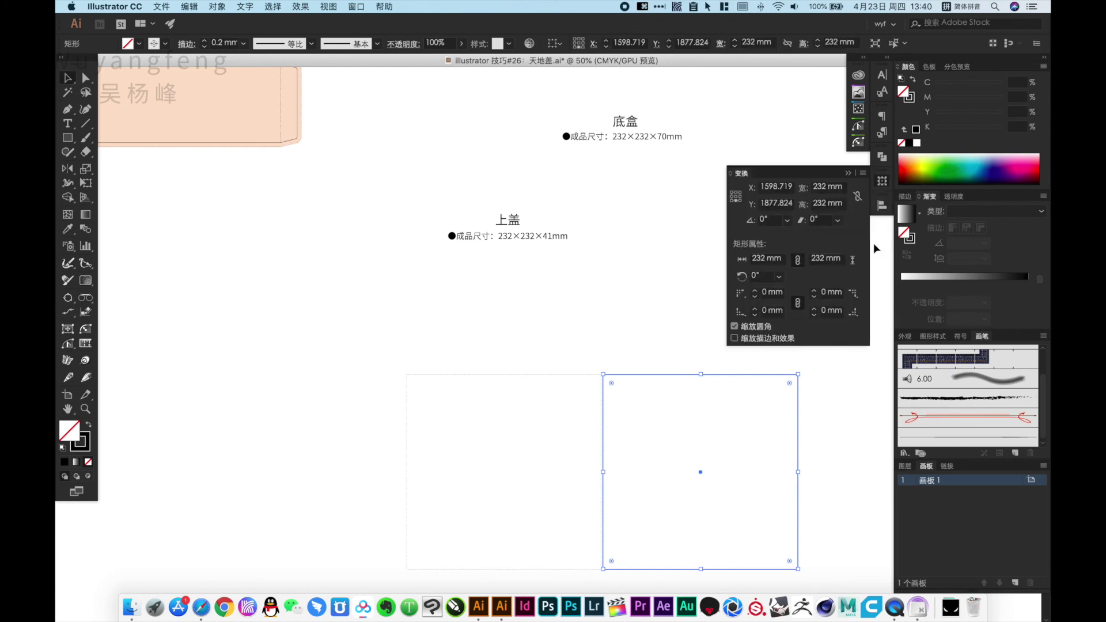
click(824, 188)
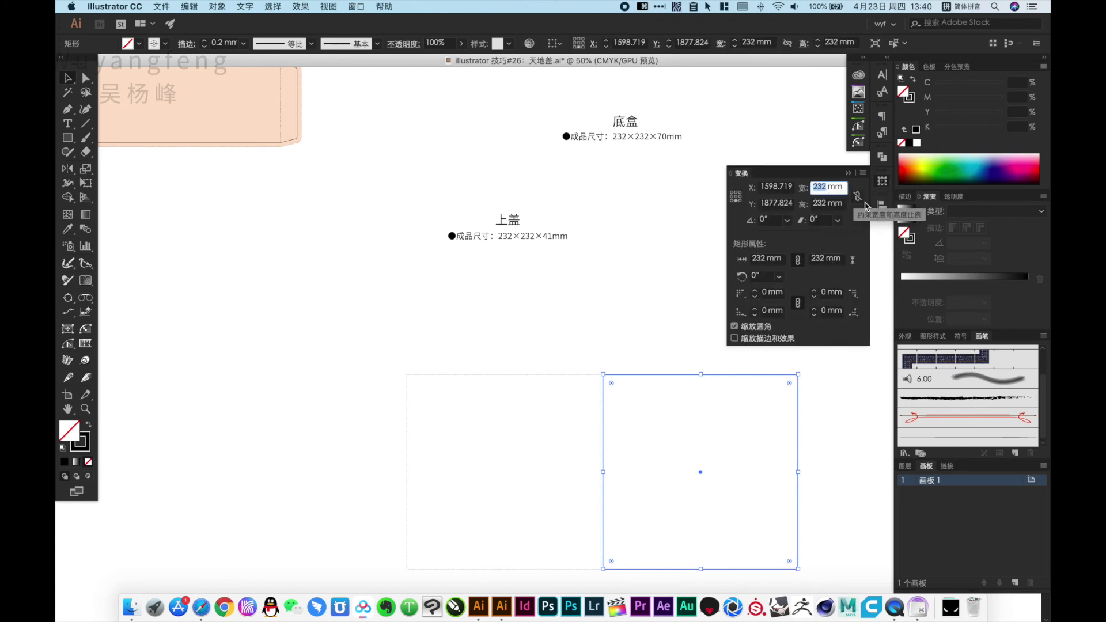
text(41)
key(Return)
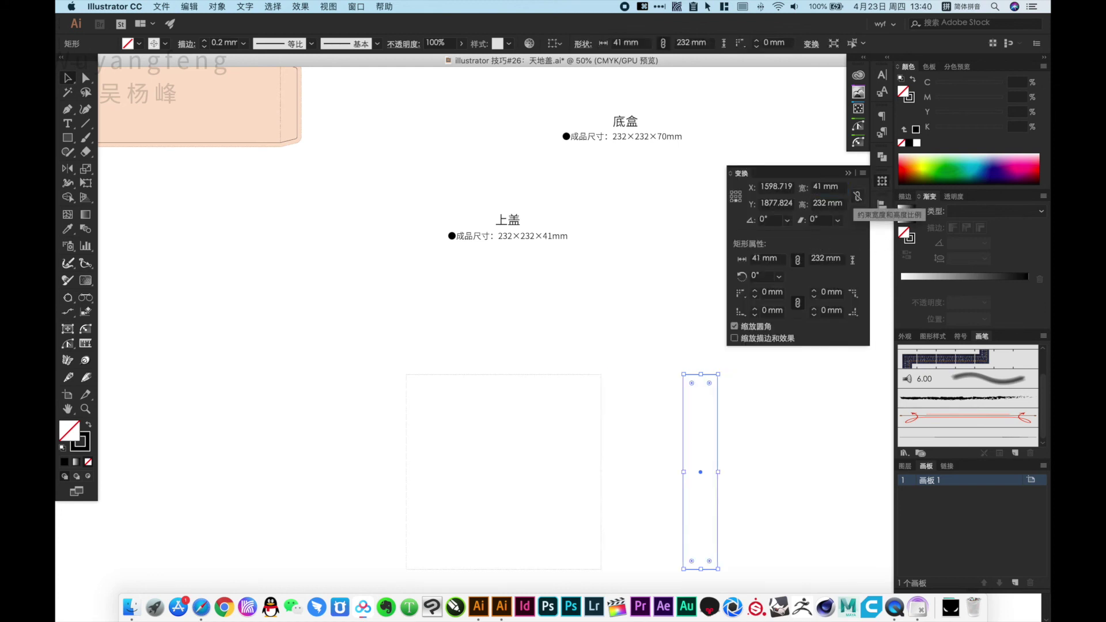
click(653, 310)
key(Tab)
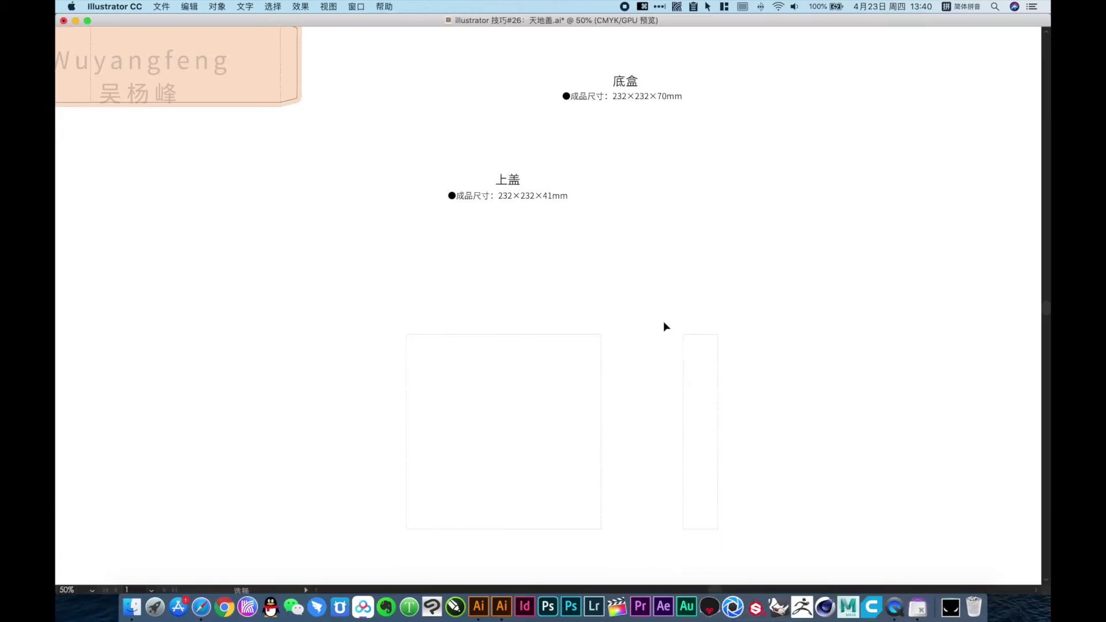
Step: Place the 41 mm wide panel flush against the square's right edge and duplicate it further right
drag(476, 284, 774, 400)
drag(750, 282, 628, 287)
click(551, 240)
Step: Set the duplicated panel's width to 3 mm
key(Tab)
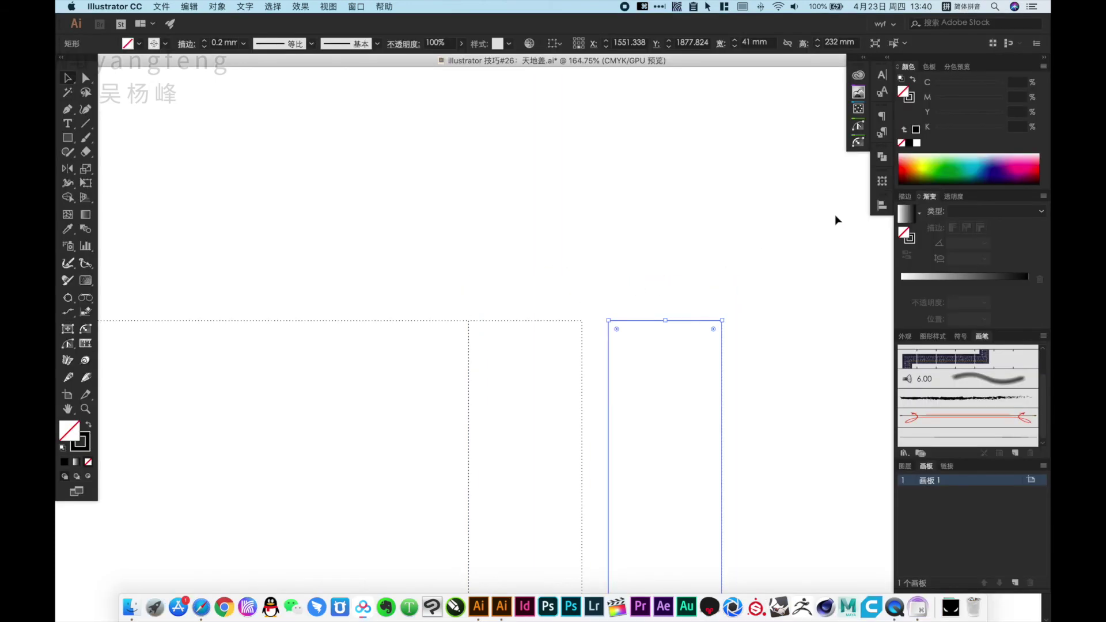
click(883, 182)
double_click(825, 192)
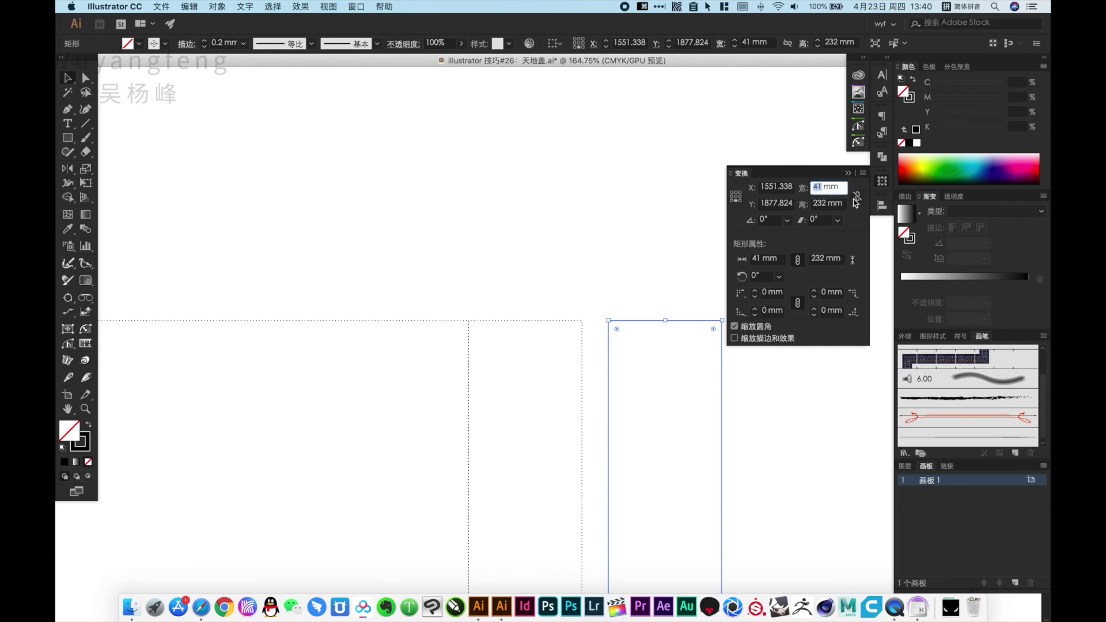
text(3)
key(Return)
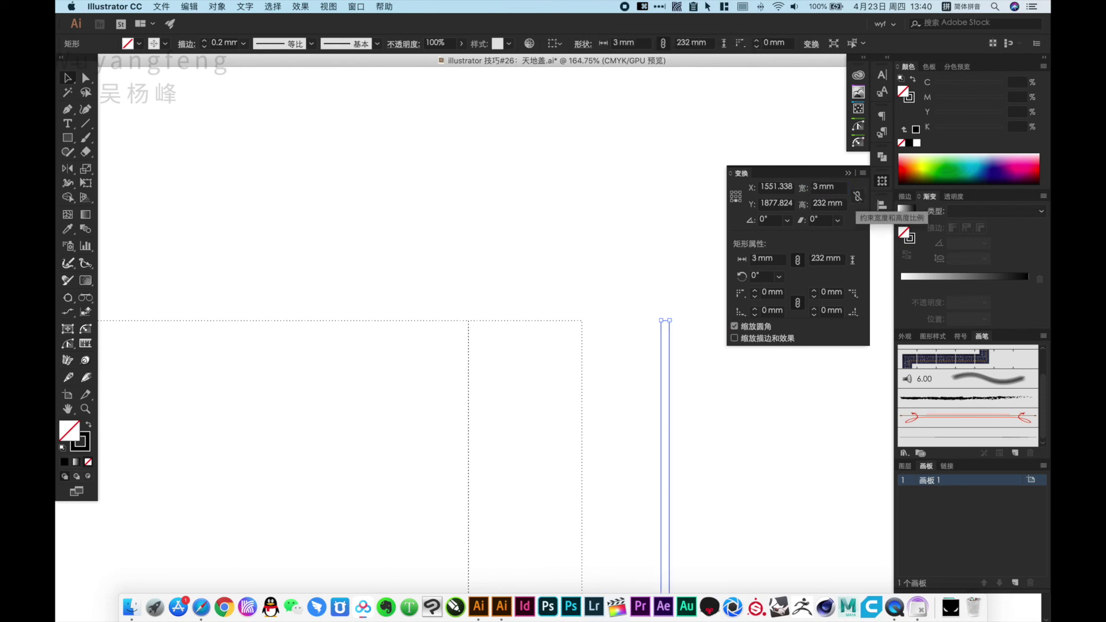
key(Return)
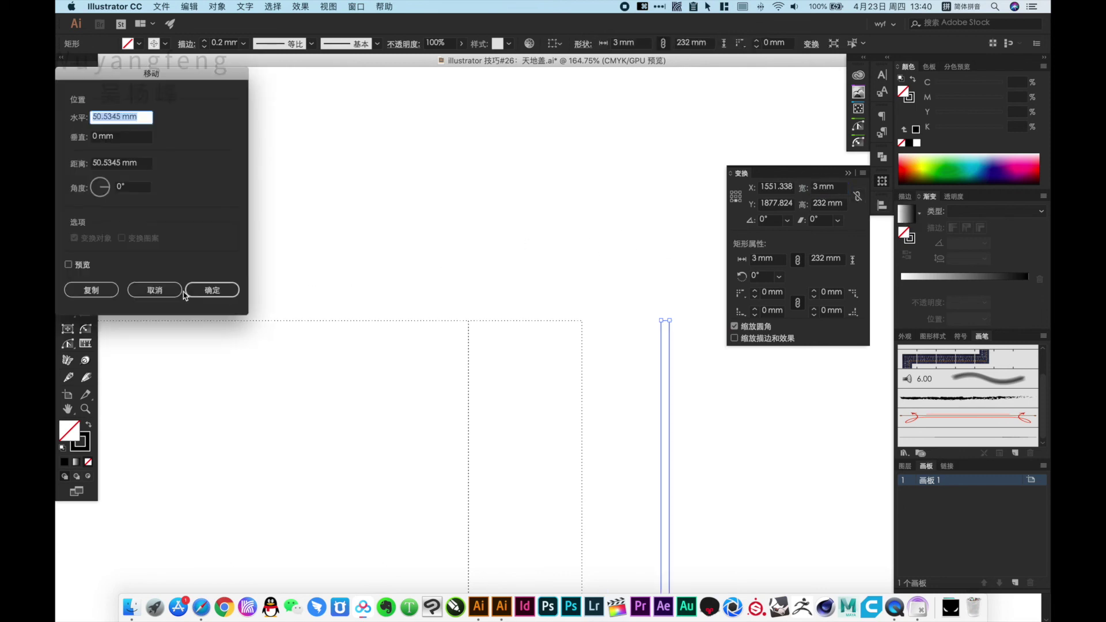
click(154, 290)
Step: Move the 3 mm strip flush against the outer edge of the 41 mm panel
click(667, 266)
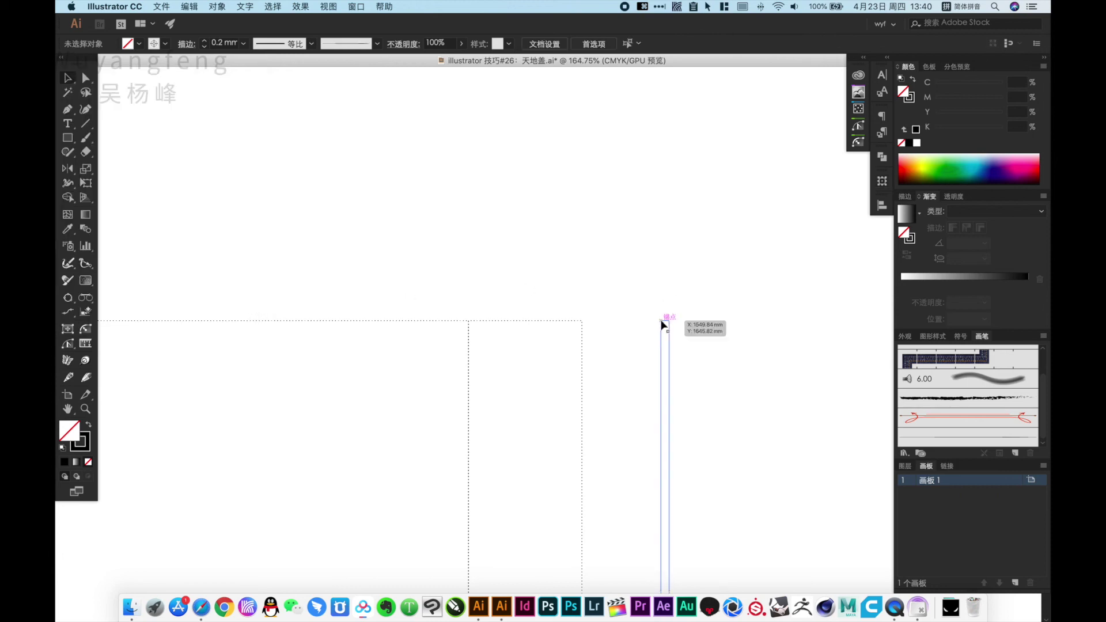
drag(662, 324, 585, 324)
click(676, 302)
drag(649, 309, 609, 215)
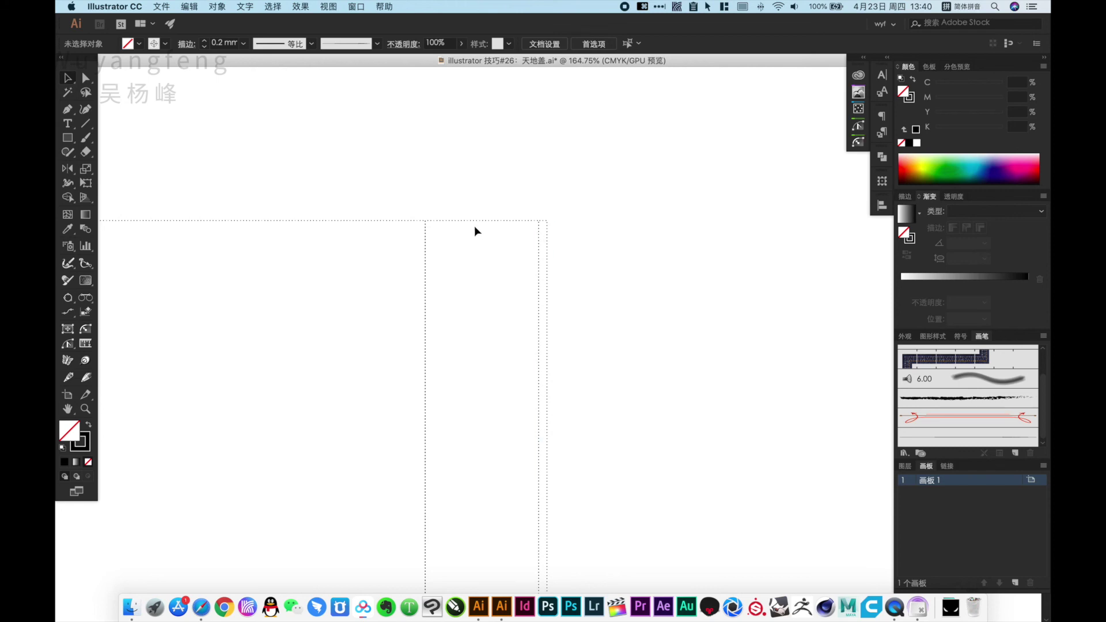
Step: Duplicate the 41 mm panel flush against the outer side of the 3 mm strip and directly select the copy's outer edge
drag(461, 223, 583, 232)
click(695, 256)
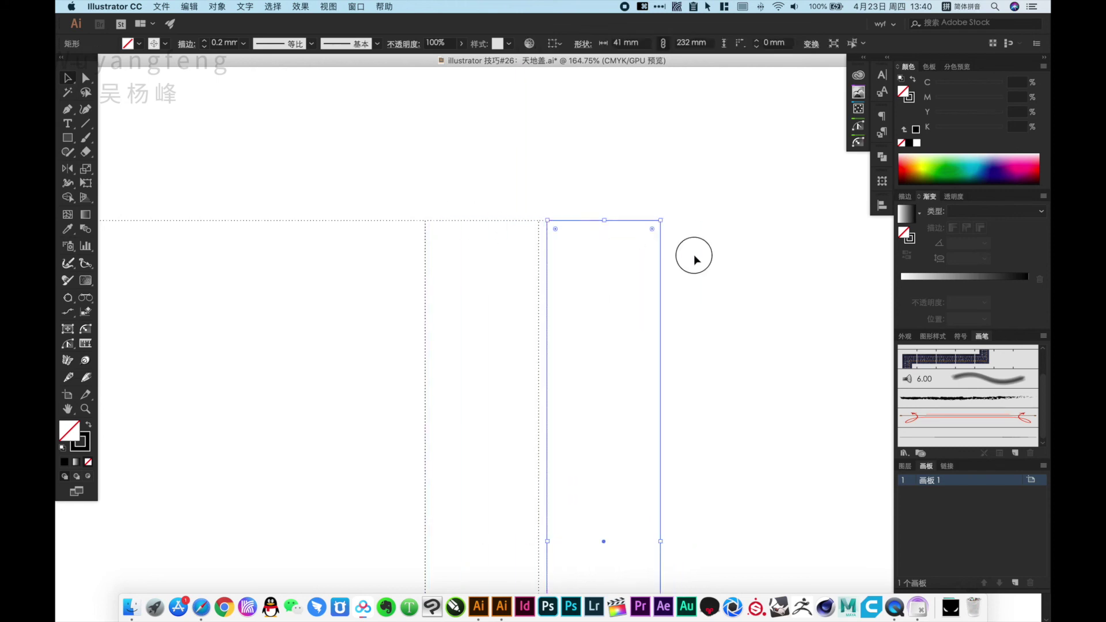
key(a)
drag(690, 258, 651, 291)
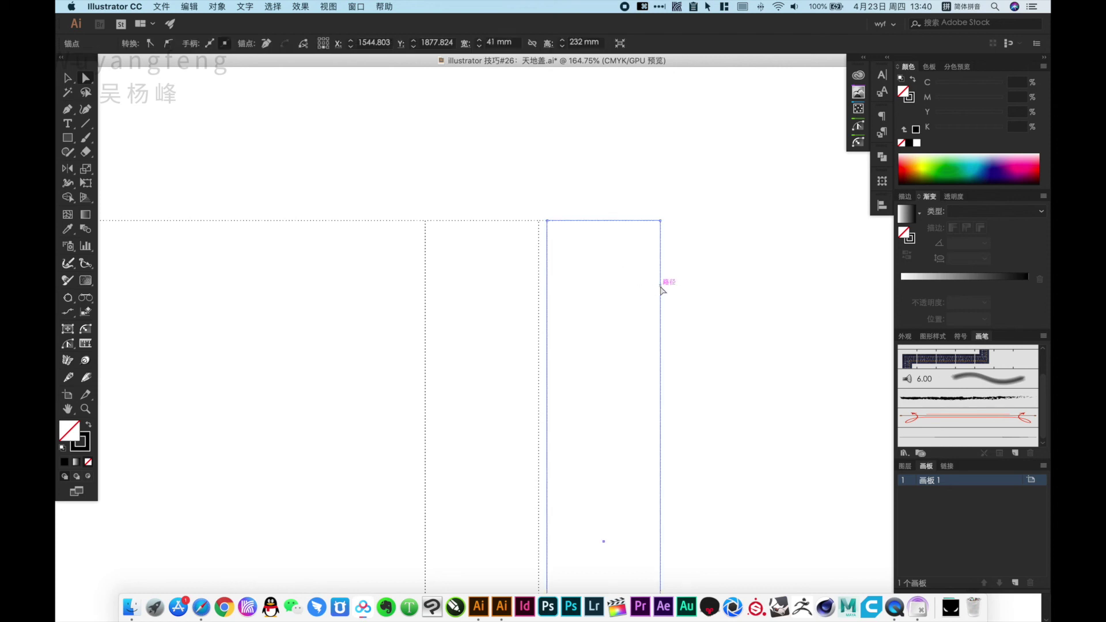
Step: Sketch thin red brush strokes around the lid wall's corner in the 侧面透视 section, following the wrap over its outer and inner faces
alt+super+click(612, 234)
alt+super+click(612, 234)
alt+super+click(612, 234)
alt+super+click(613, 234)
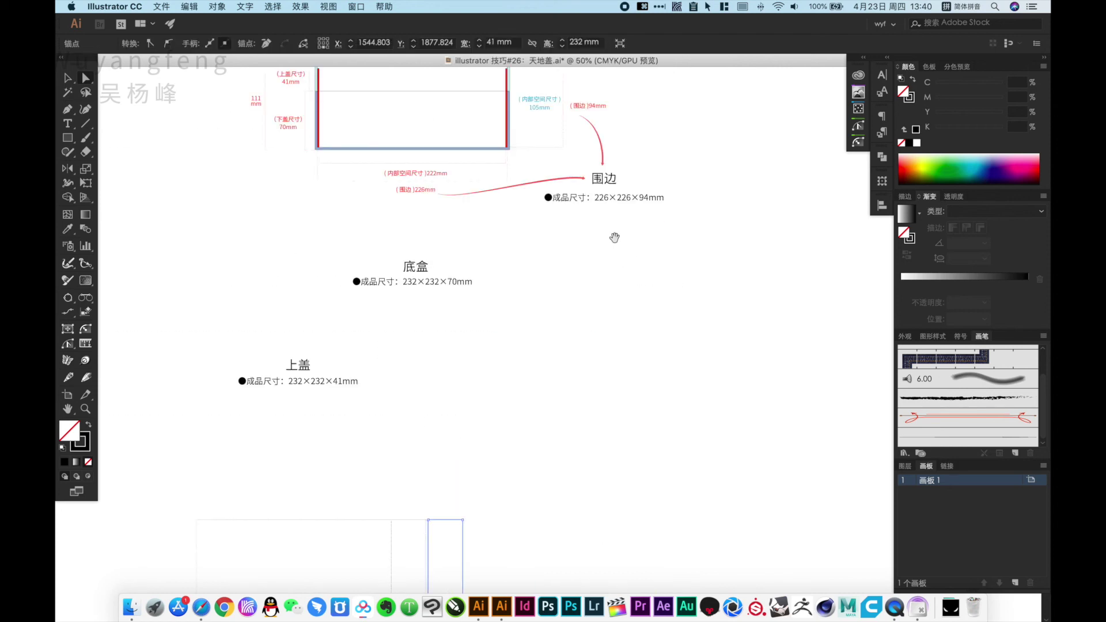
alt+super+click(631, 267)
drag(322, 198, 383, 250)
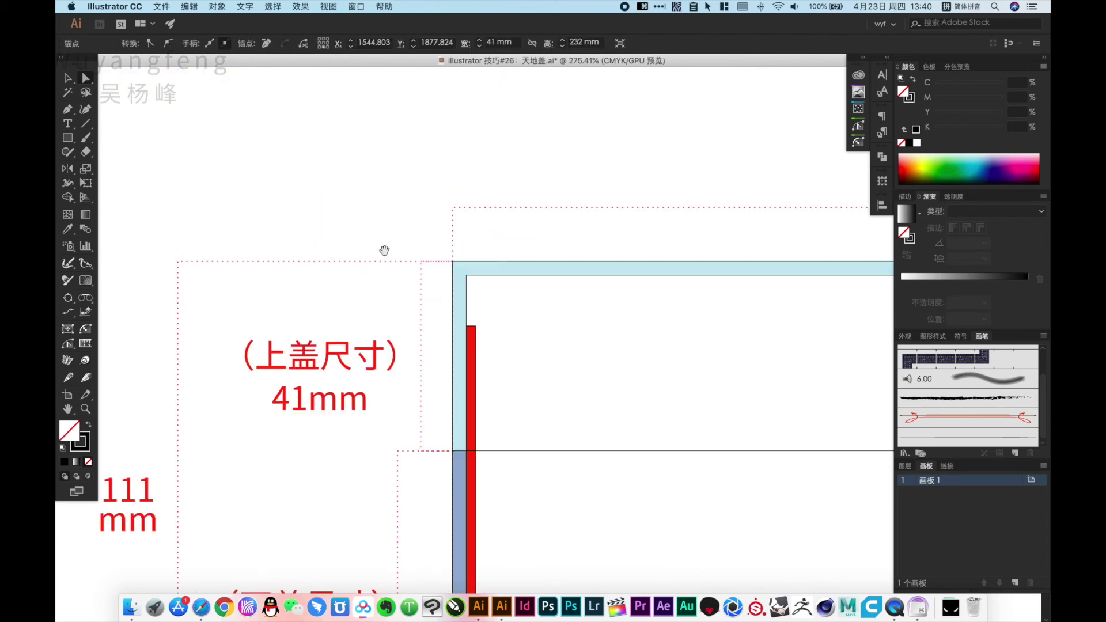
click(378, 379)
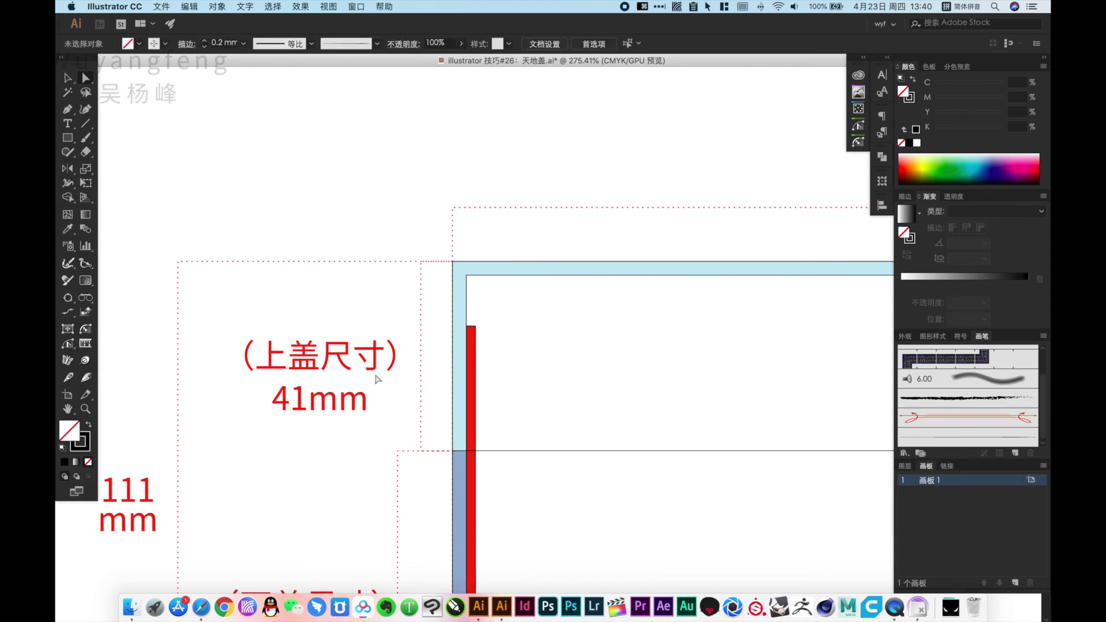
click(323, 363)
click(545, 360)
key(b)
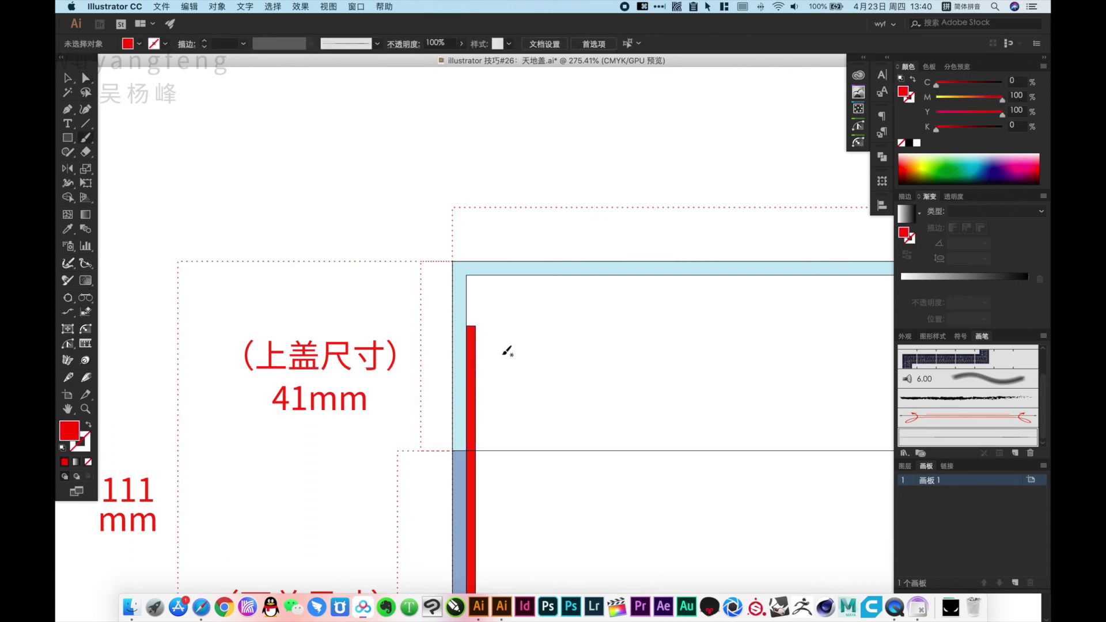
mouse_move(522, 240)
mouse_down()
mouse_move(415, 243)
mouse_move(427, 259)
mouse_move(427, 463)
mouse_move(492, 459)
mouse_move(493, 292)
mouse_move(561, 289)
mouse_up()
key(shift+x)
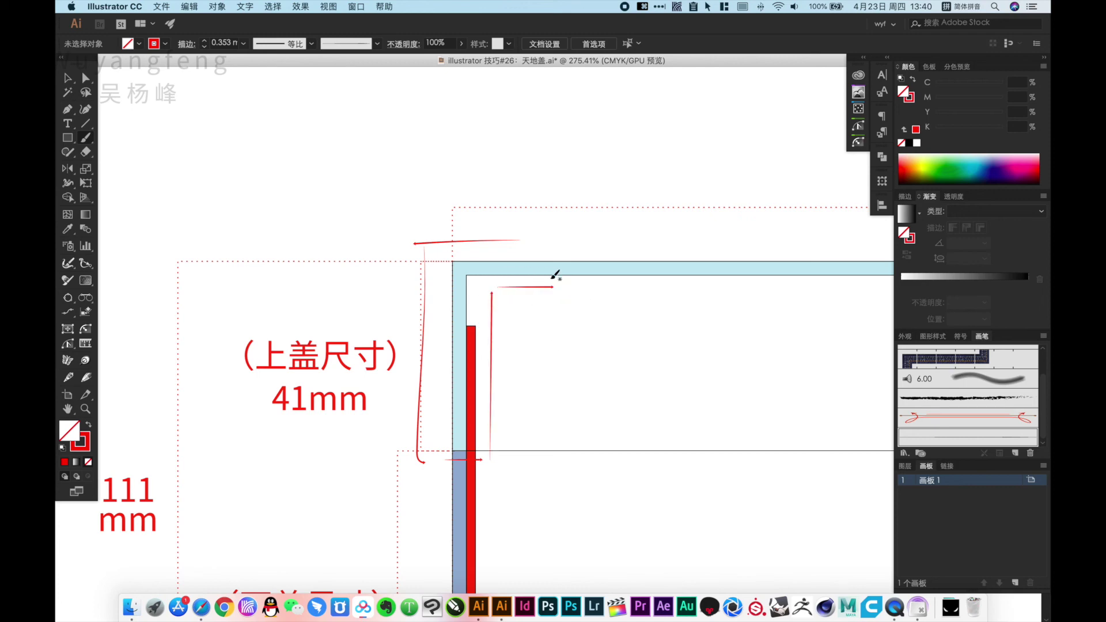
Step: Check the keyboard increment in the preferences, and nudge the outermost 41 mm panel's outer edge 1 mm inward to a 40 mm width
alt+click(478, 413)
alt+click(478, 413)
alt+click(478, 412)
alt+click(481, 412)
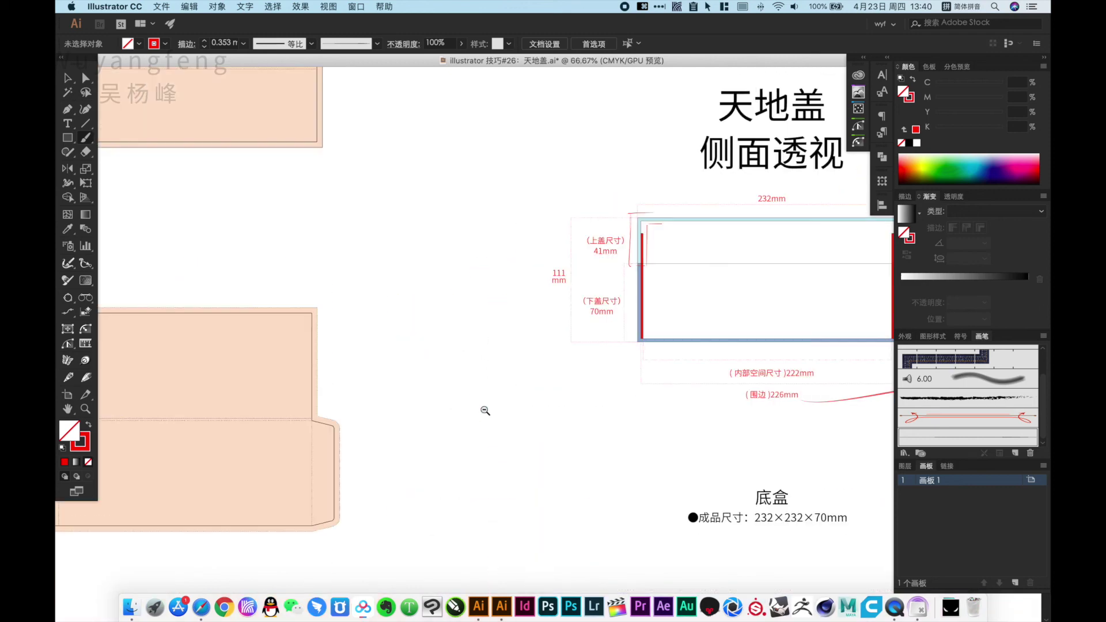
alt+click(486, 410)
alt+click(497, 409)
alt+click(497, 409)
alt+click(496, 409)
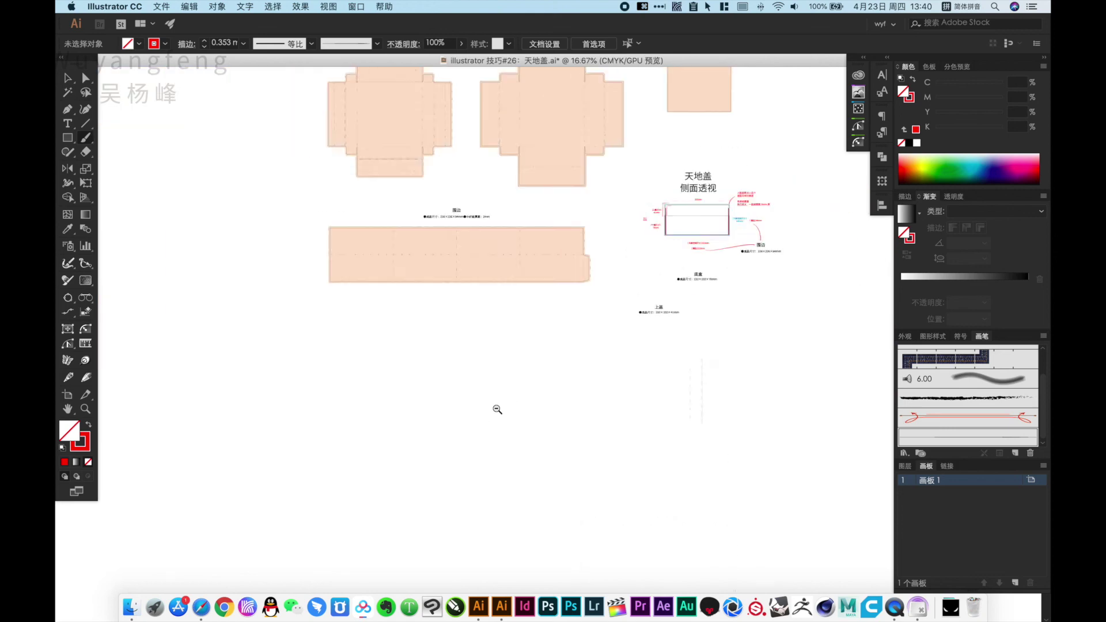
alt+click(496, 408)
alt+click(496, 408)
drag(583, 272, 597, 375)
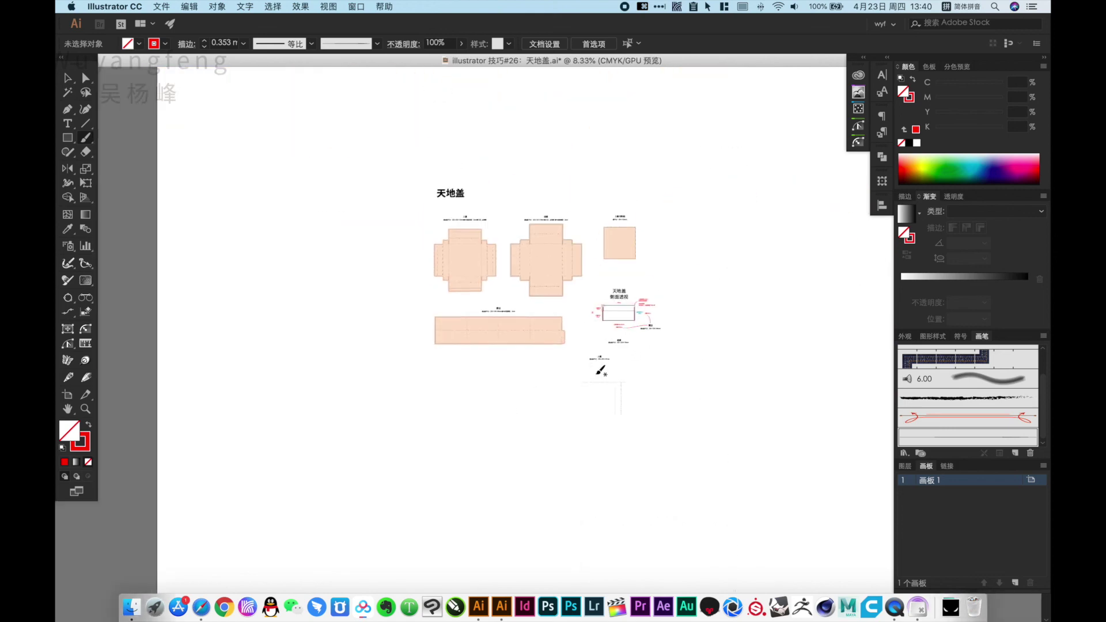
key(v)
scroll(637, 353, left, 2)
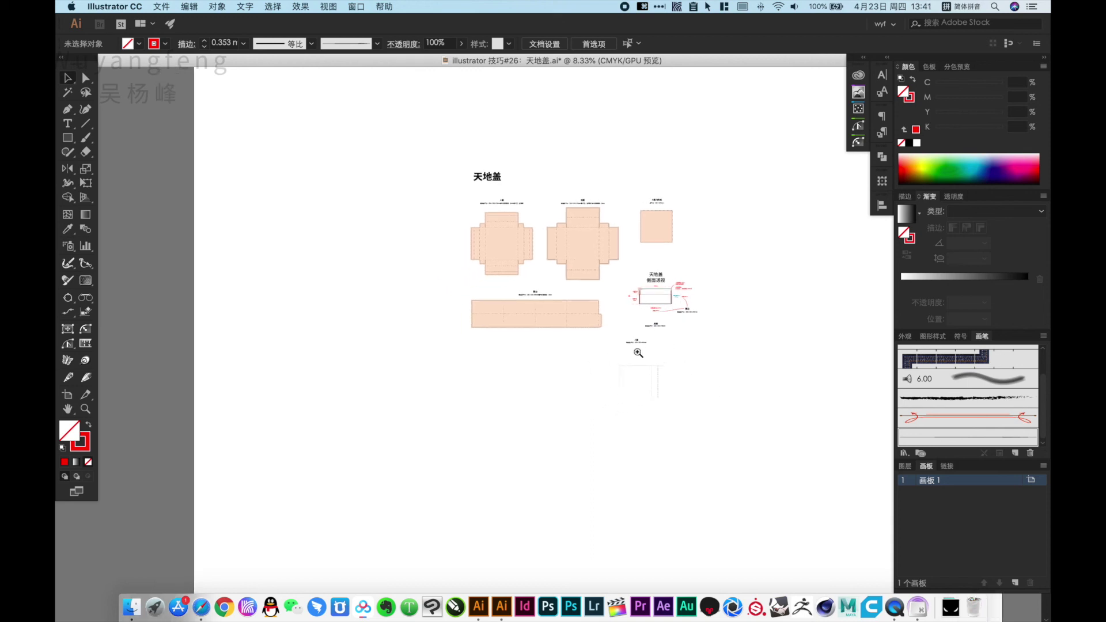
drag(608, 344, 700, 415)
click(541, 323)
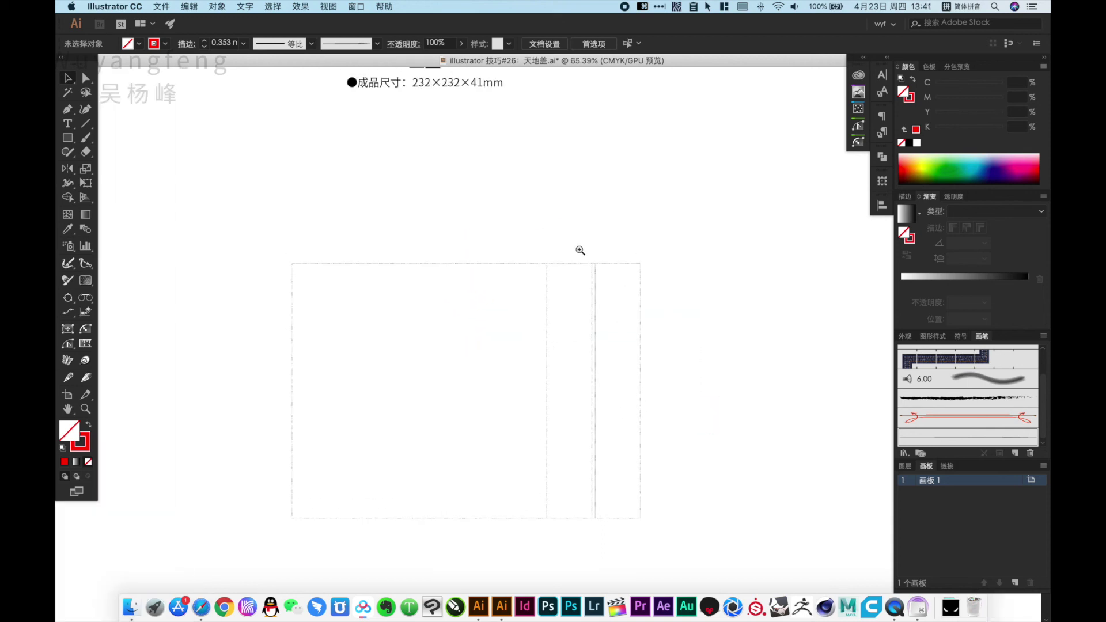
drag(498, 216, 704, 368)
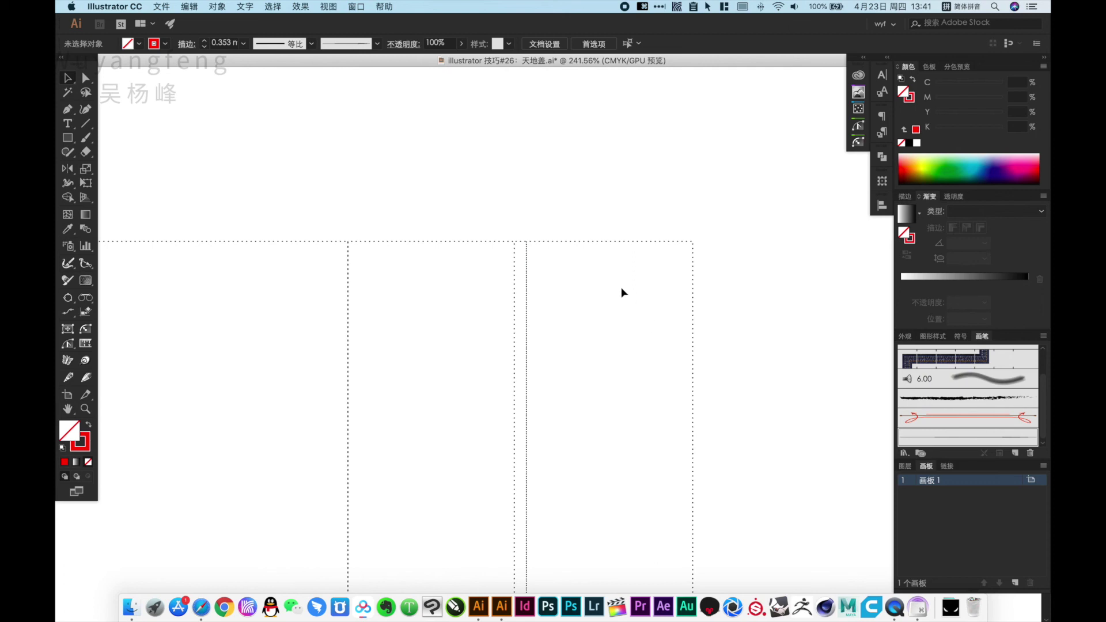
key(a)
click(694, 303)
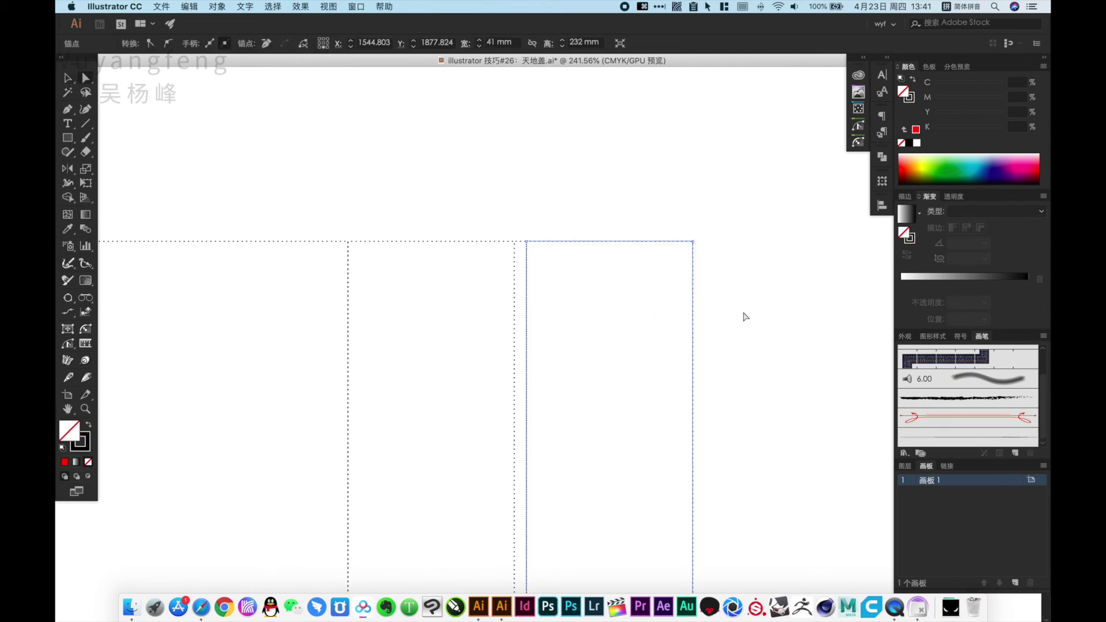
key(super+k)
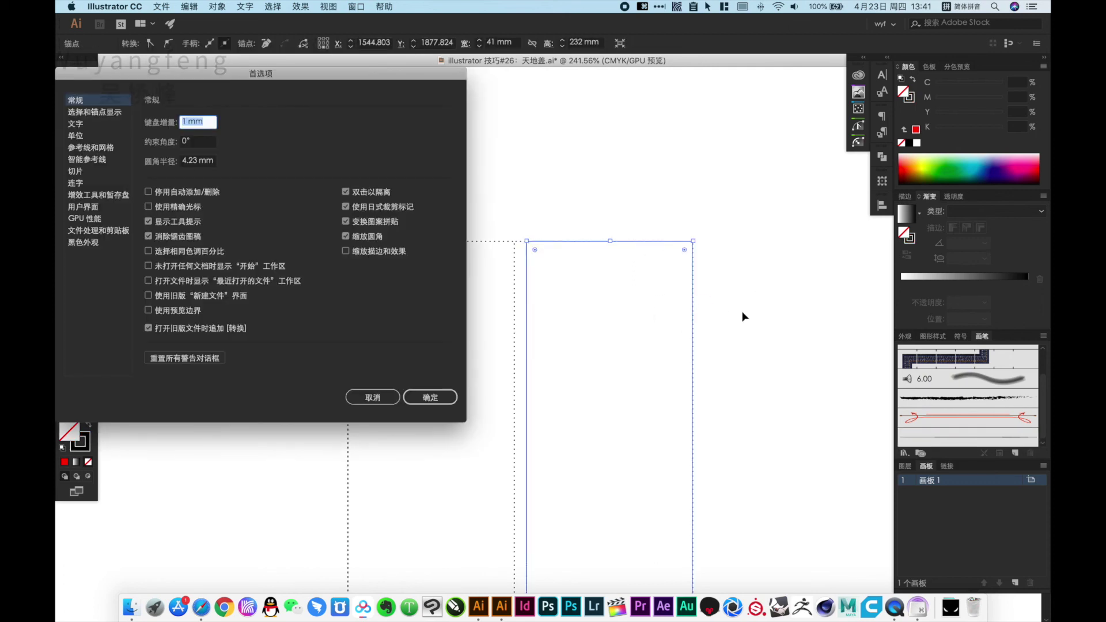
click(372, 396)
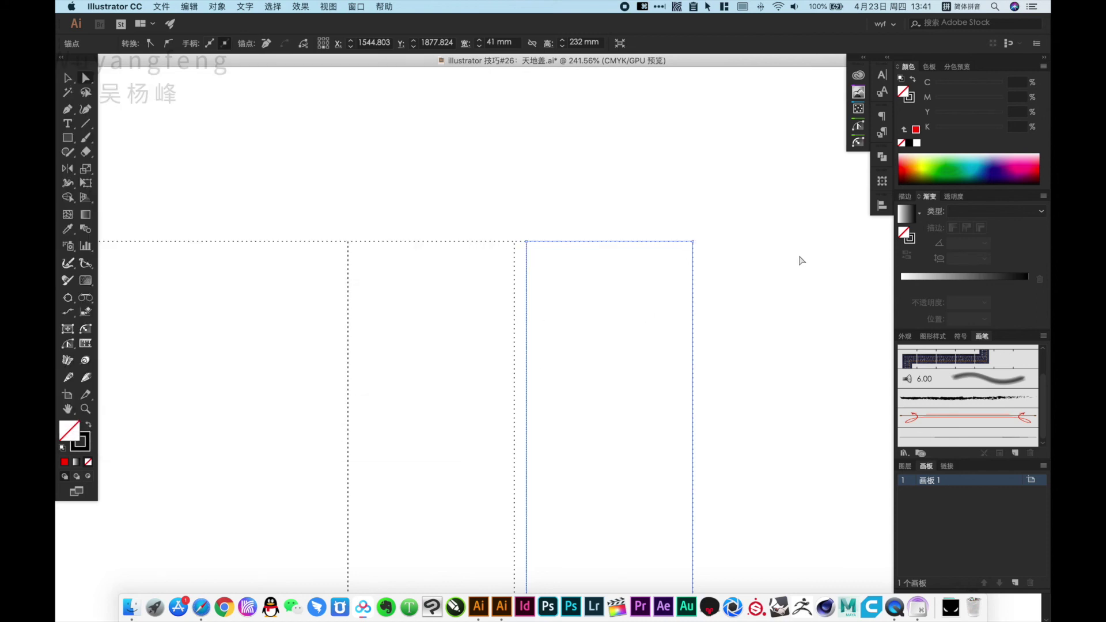
key(Left)
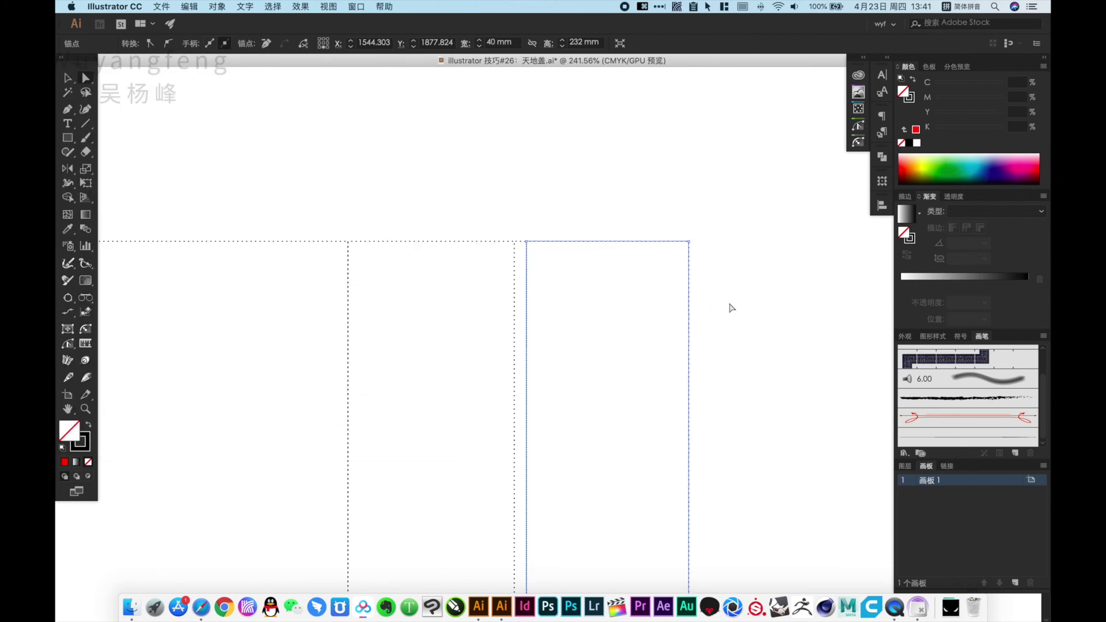
click(727, 298)
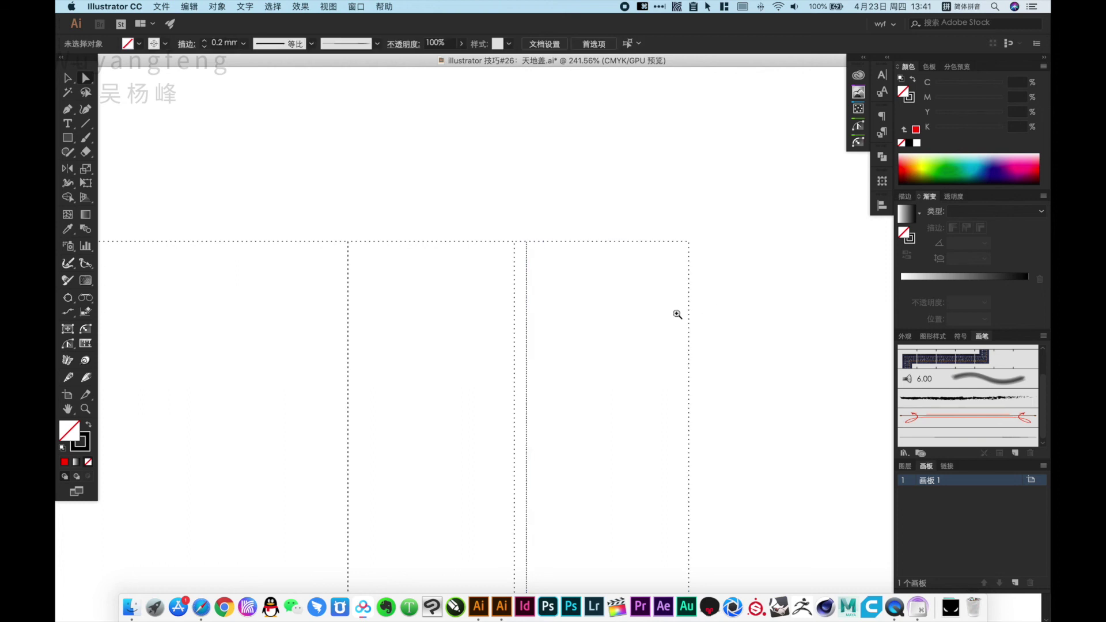
Step: Duplicate the 40 mm panel flush against its outer side and pull the copy's outer edge inward to less than half that width
alt+super+click(559, 304)
scroll(562, 260, down, 3)
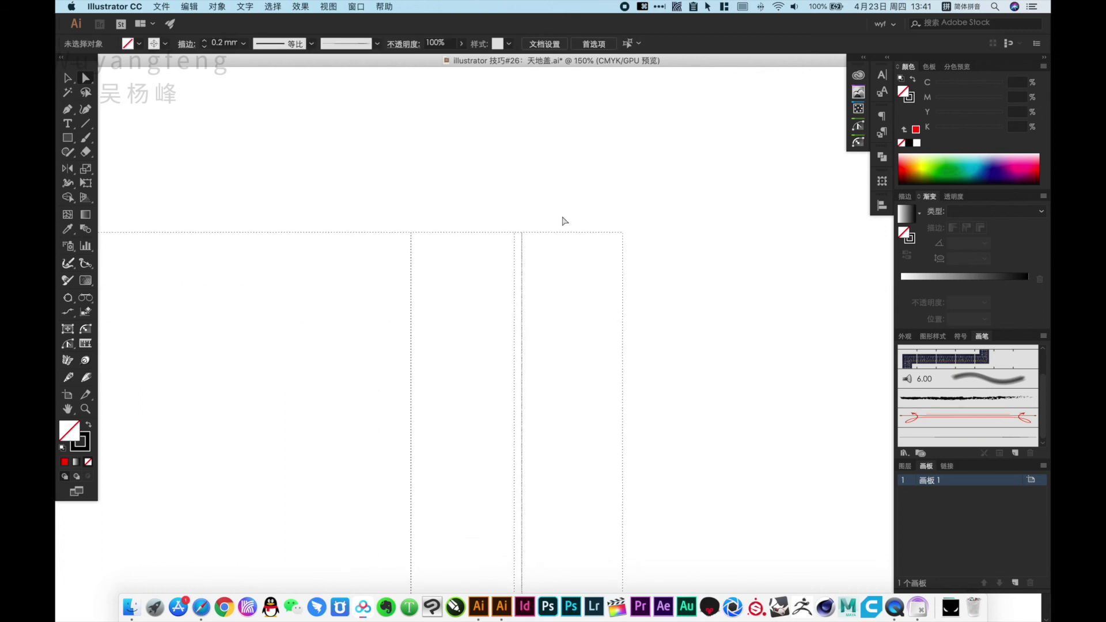
drag(565, 266, 561, 190)
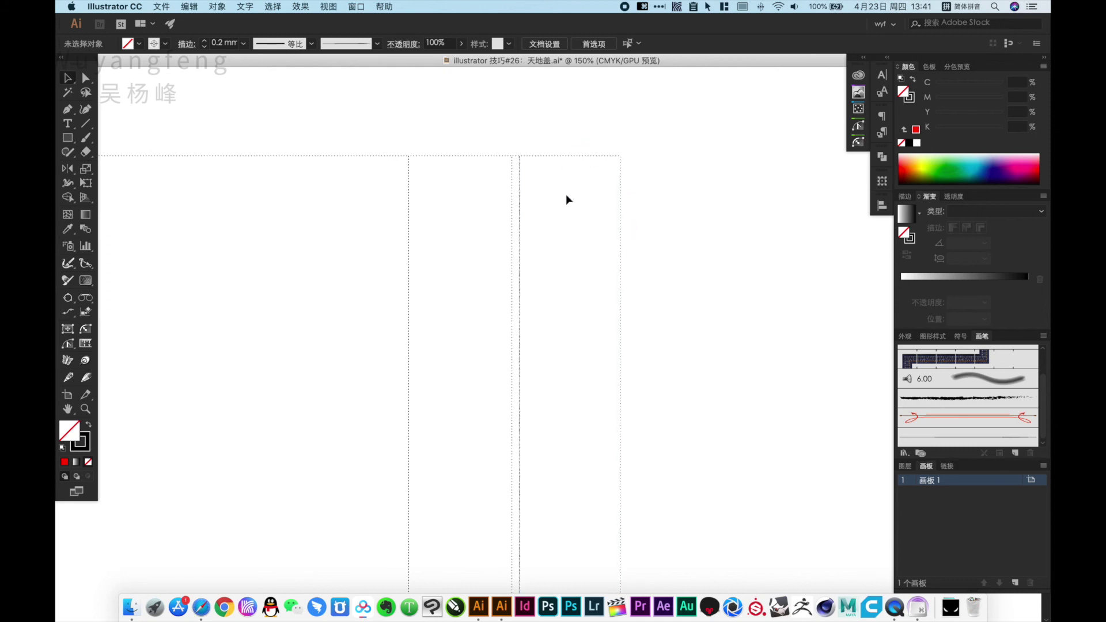
drag(536, 157, 636, 166)
click(747, 203)
key(a)
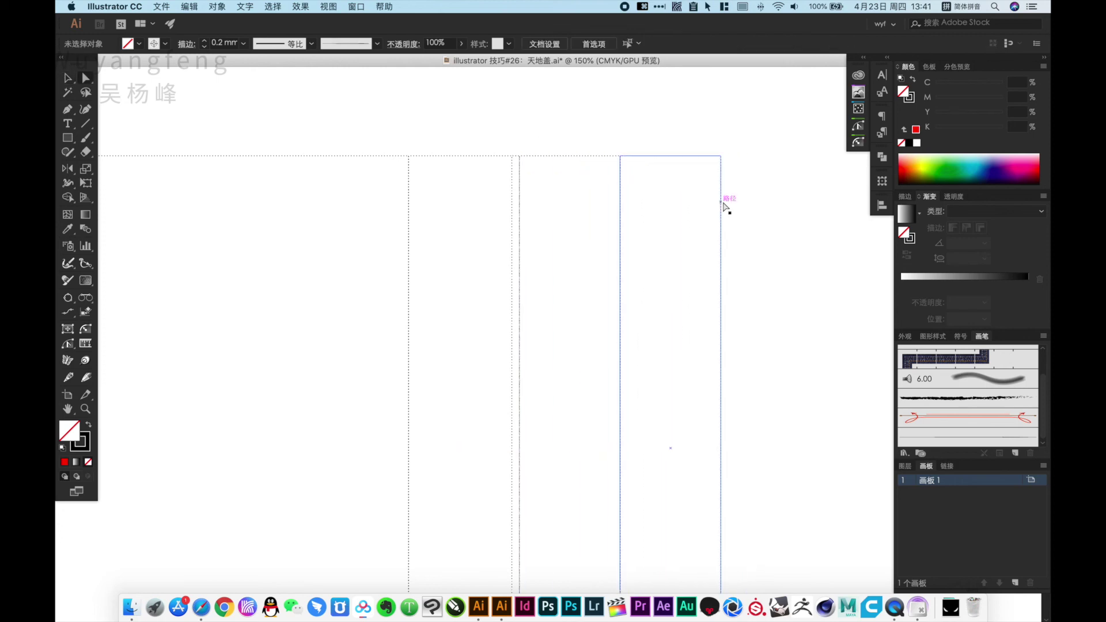
drag(721, 202, 666, 203)
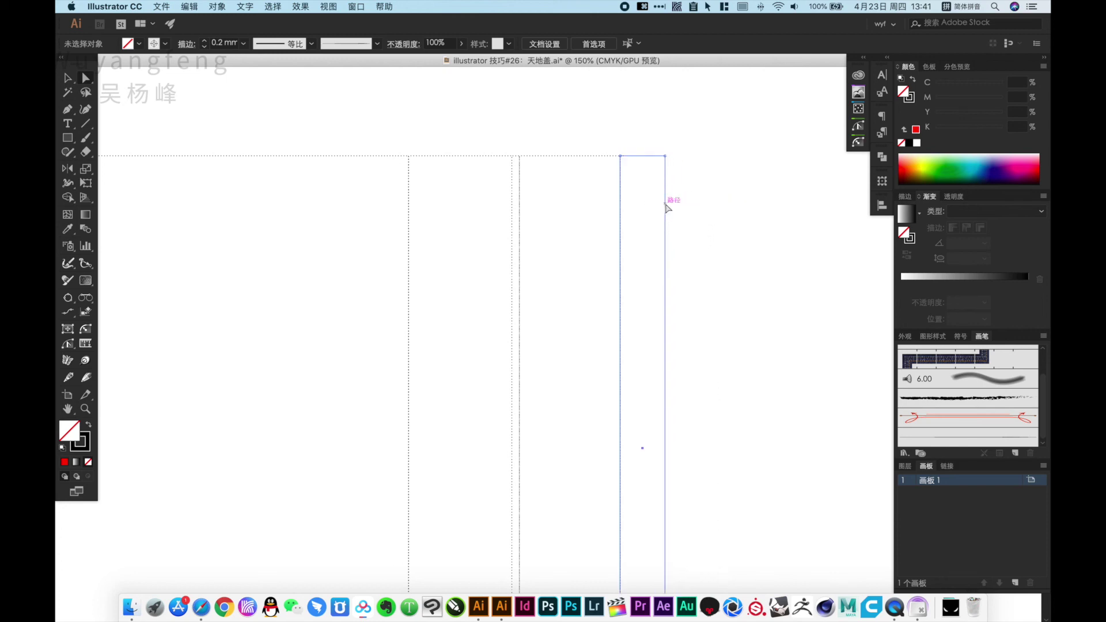
click(720, 215)
Step: Measure the offset at the finished 上盖 die-line's rounded tab corner with a rectangle about 10.4 mm wide and 3 mm high
key(v)
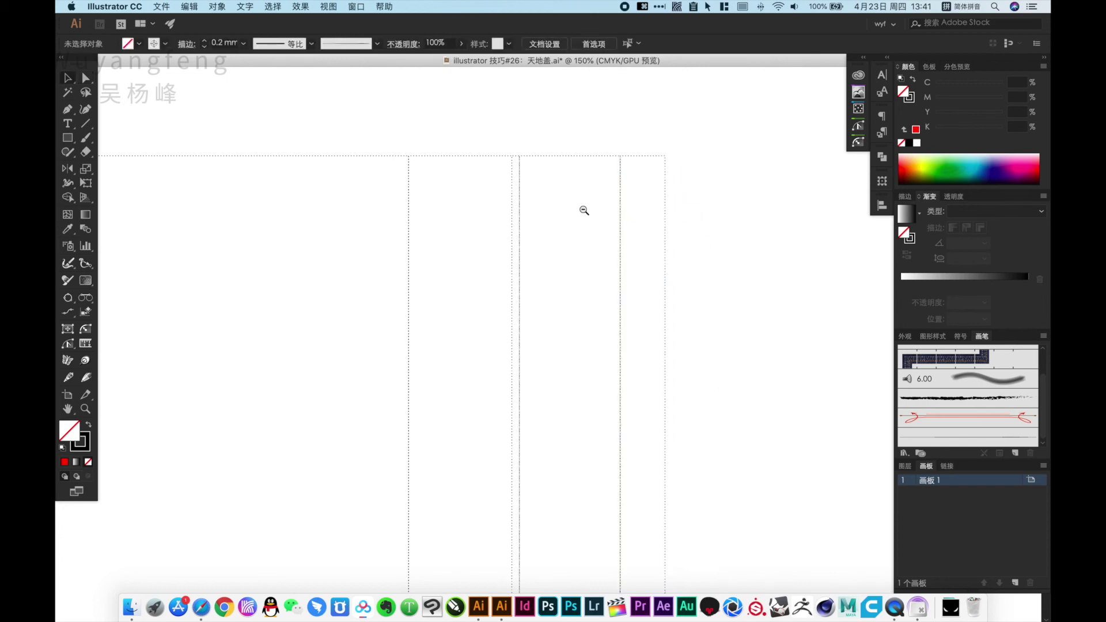
key(super+minus)
drag(610, 178, 612, 173)
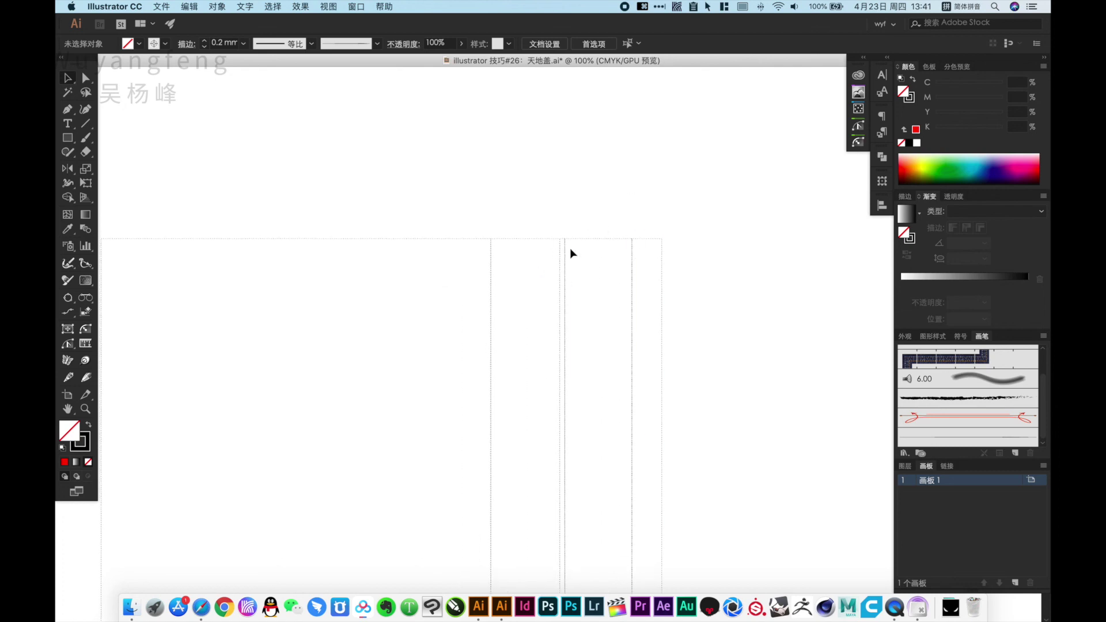
key(super+minus)
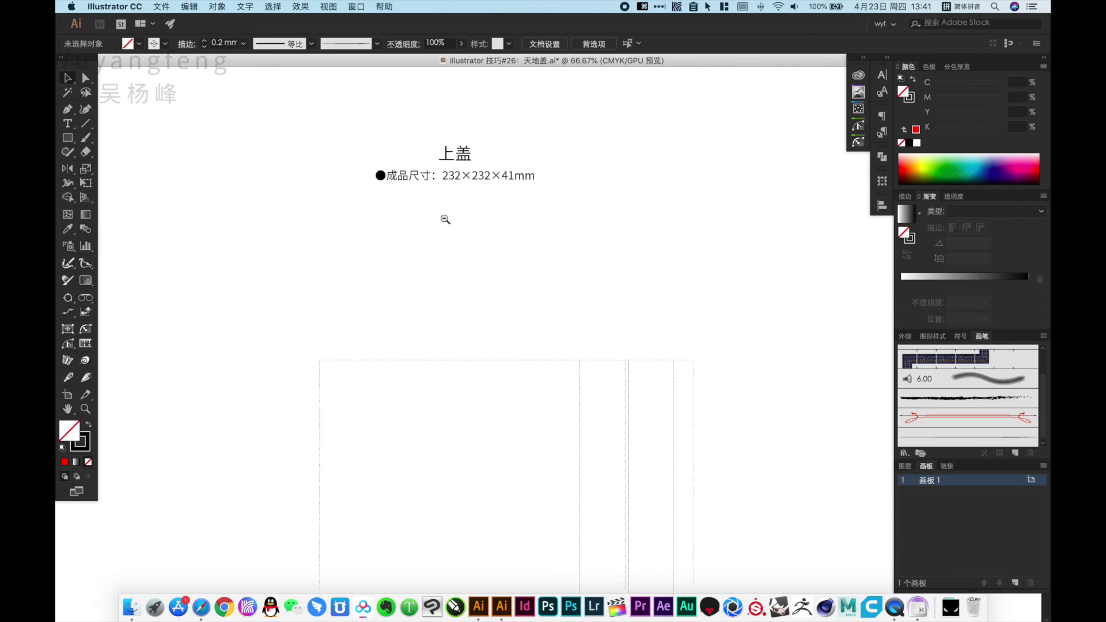
key(super+minus)
key(super+minus)
drag(296, 144, 411, 175)
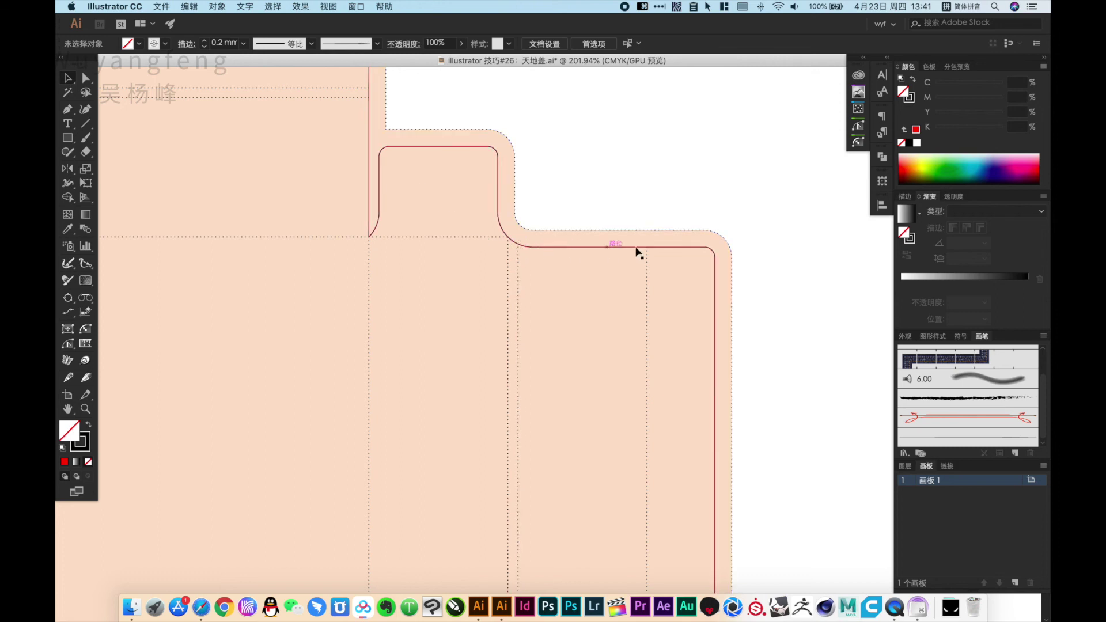
drag(395, 165, 639, 306)
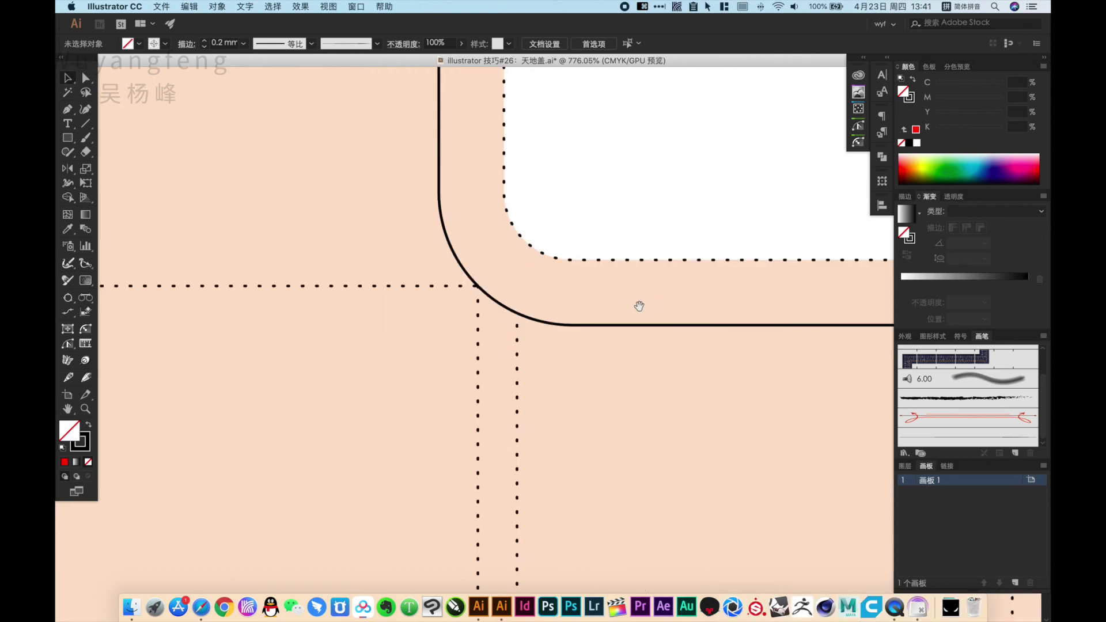
key(m)
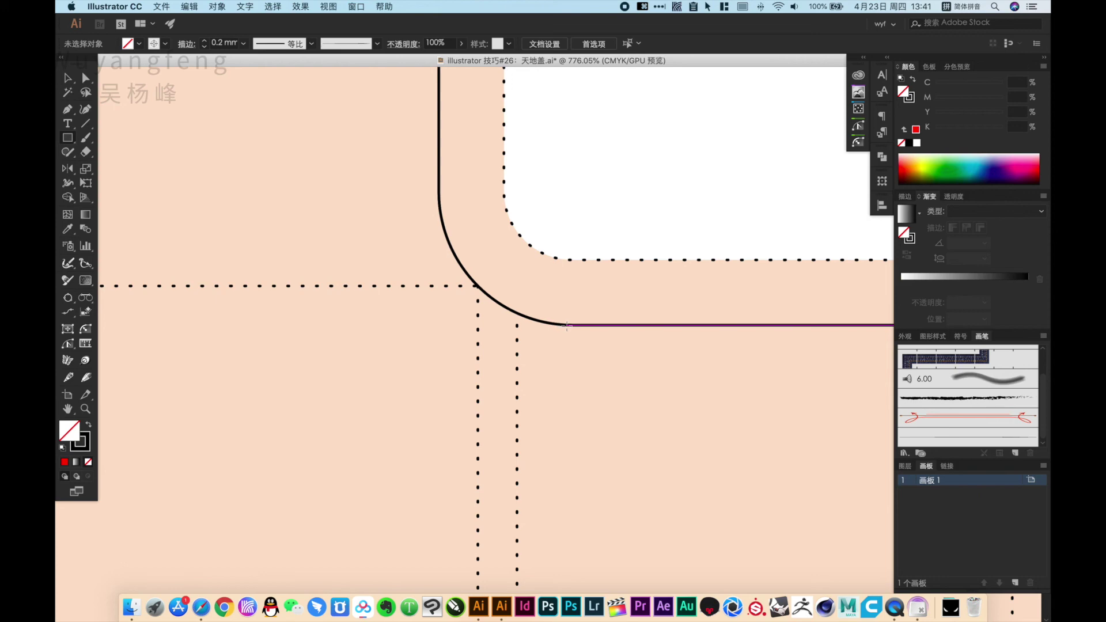
drag(567, 326, 431, 286)
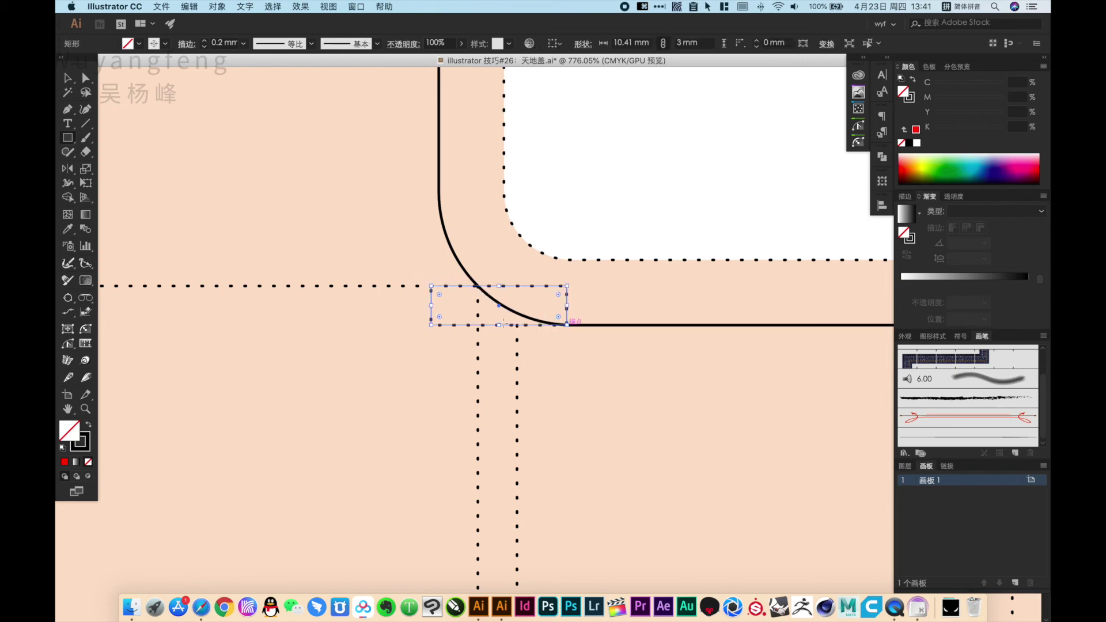
alt+super+click(523, 283)
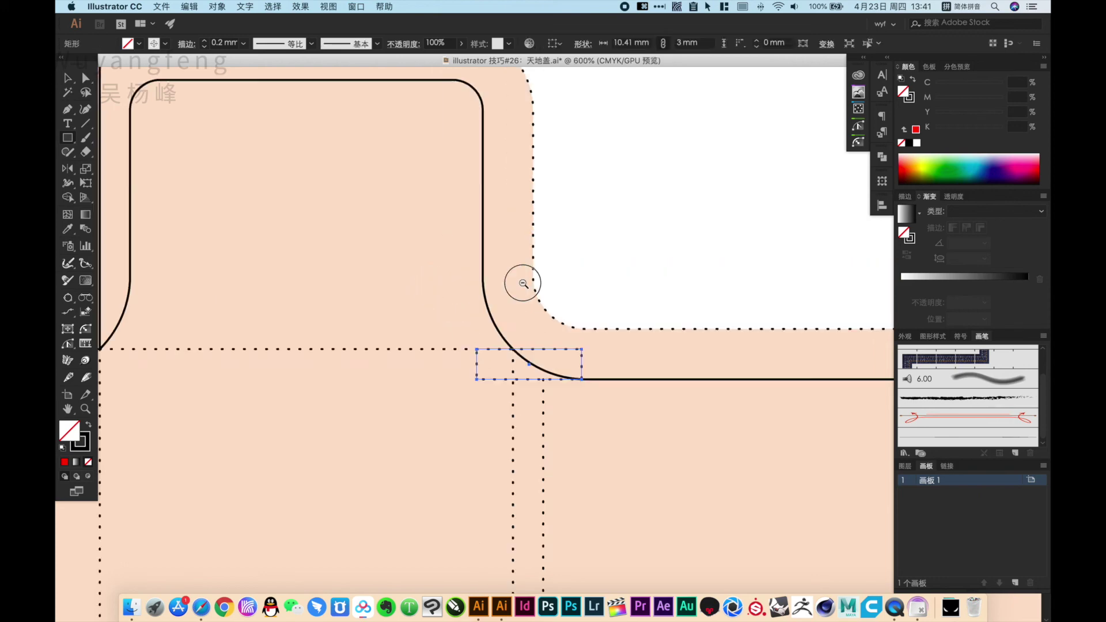
key(super+1)
key(shift+super+a)
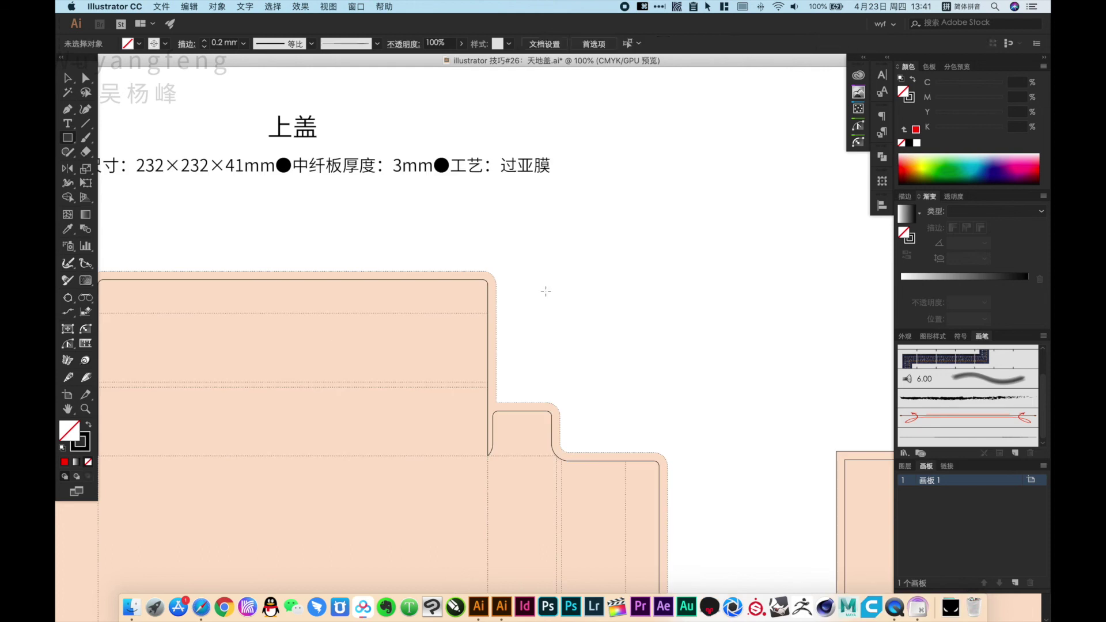
Step: Examine how the lid wall, the bottom box wall and the red surround meet near the lid's corner in the 侧面透视 section
alt+super+click(666, 452)
alt+super+click(665, 454)
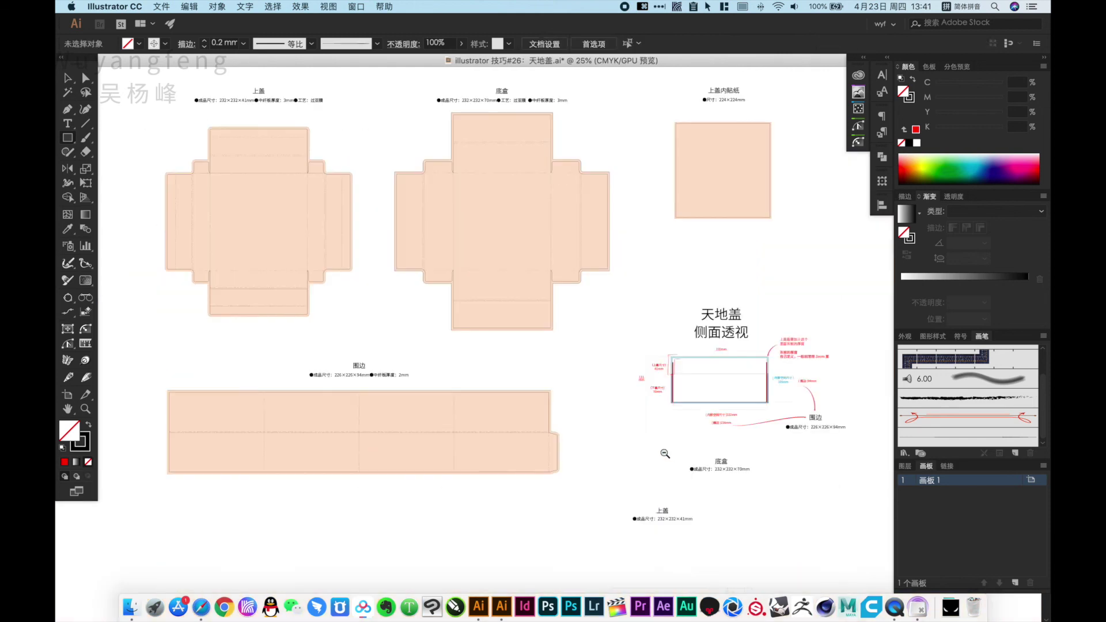
drag(634, 338, 724, 404)
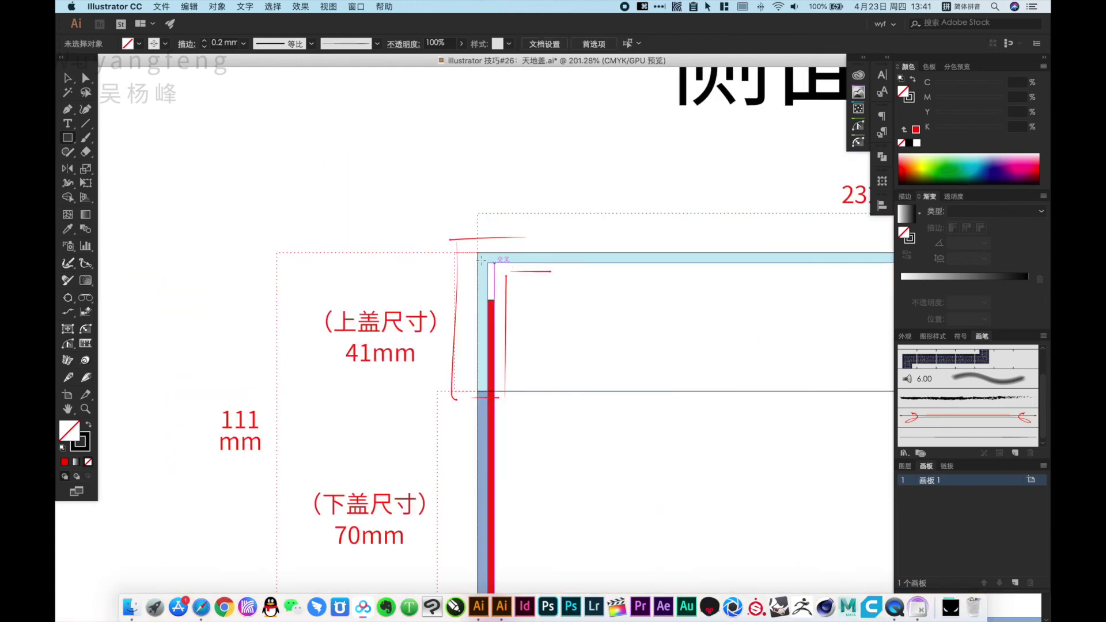
alt+super+click(477, 408)
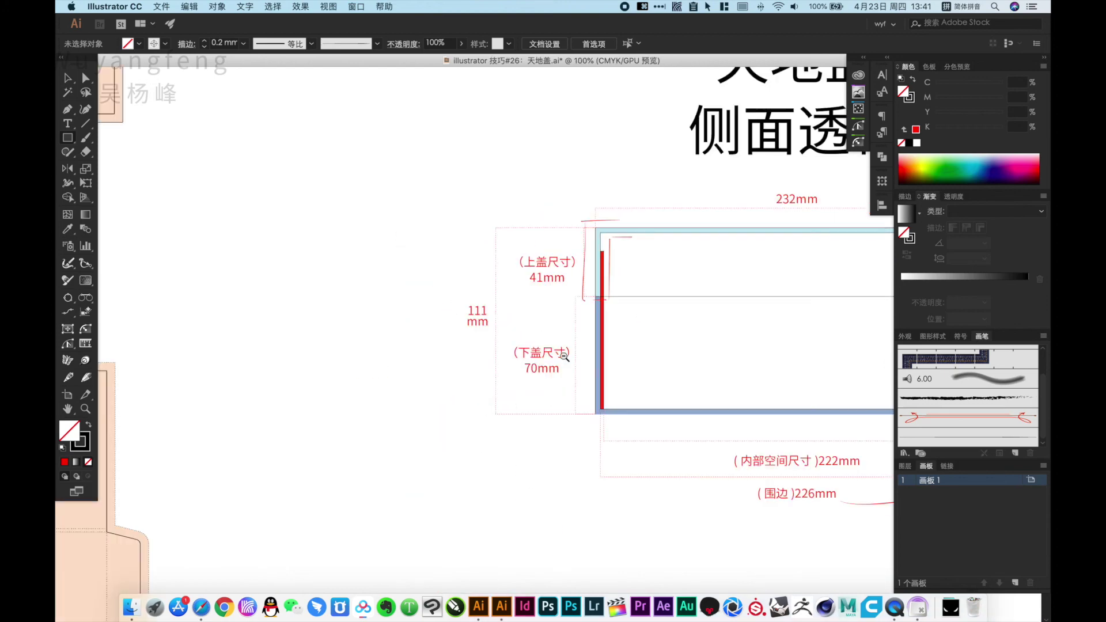
drag(513, 186, 649, 287)
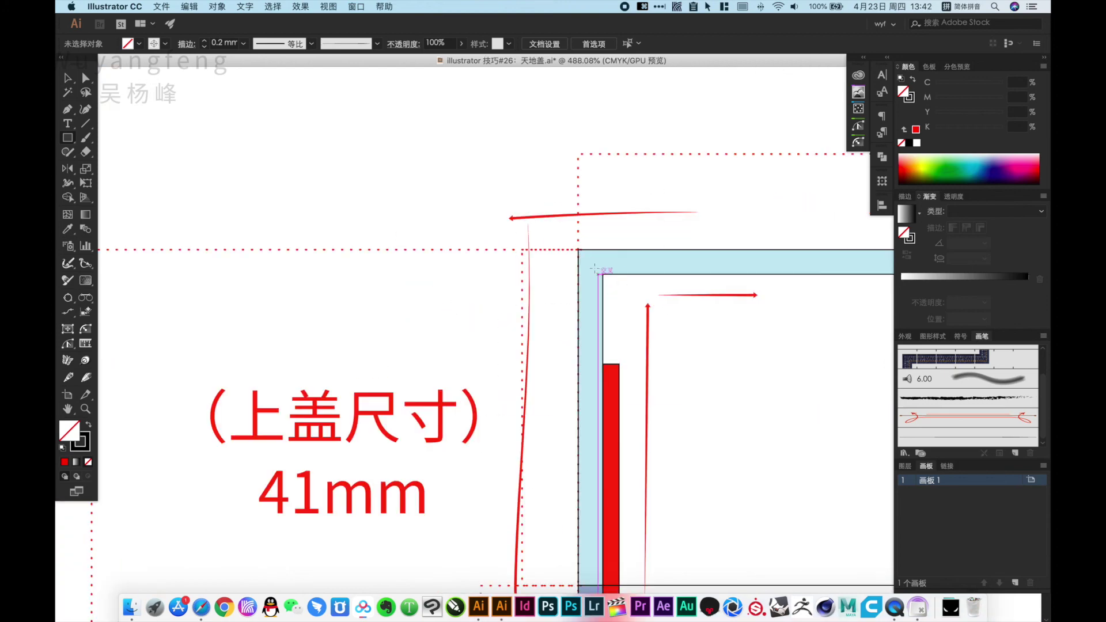
scroll(622, 451, down, 4)
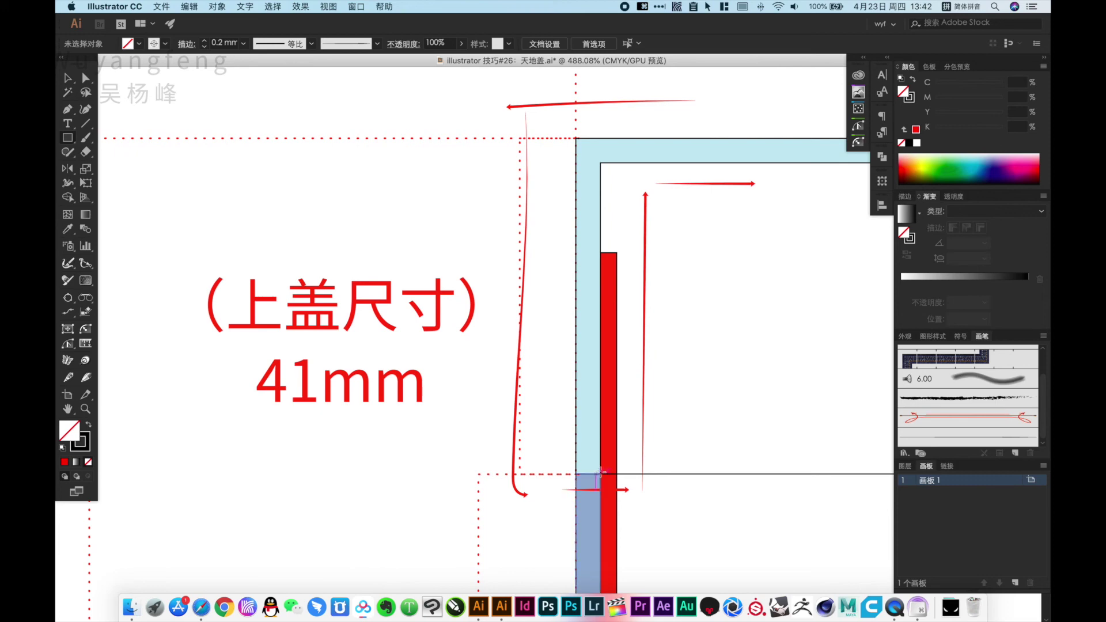
key(super+minus)
key(super+minus)
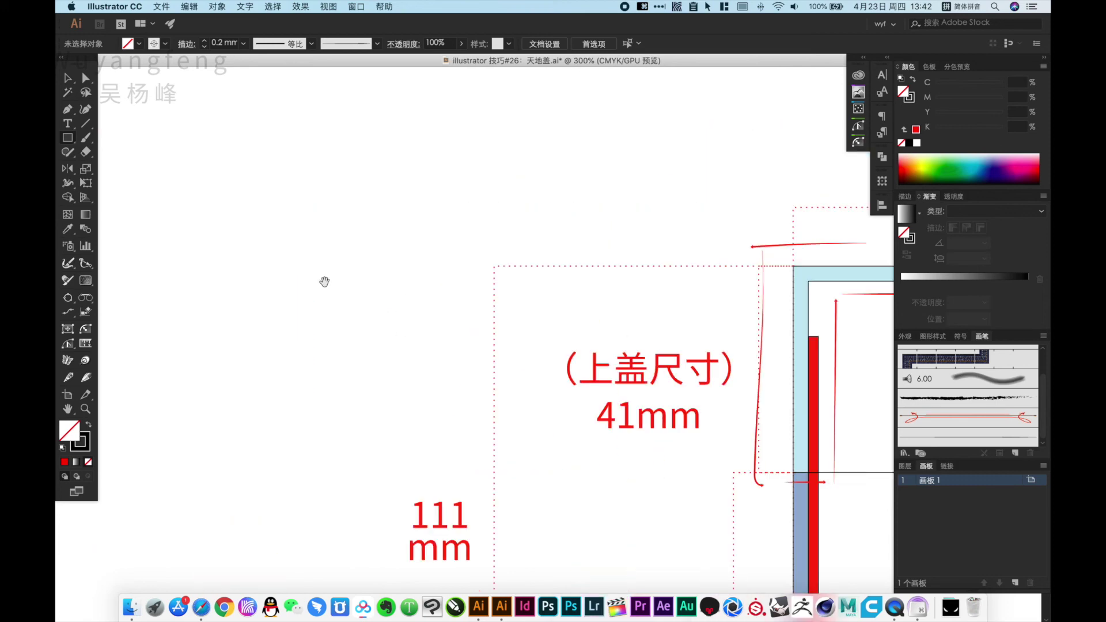
Step: Draw a square about 33.5 mm wide beside the side-view section and place a copy offset diagonally by about 2.5 mm
drag(310, 206, 479, 375)
key(v)
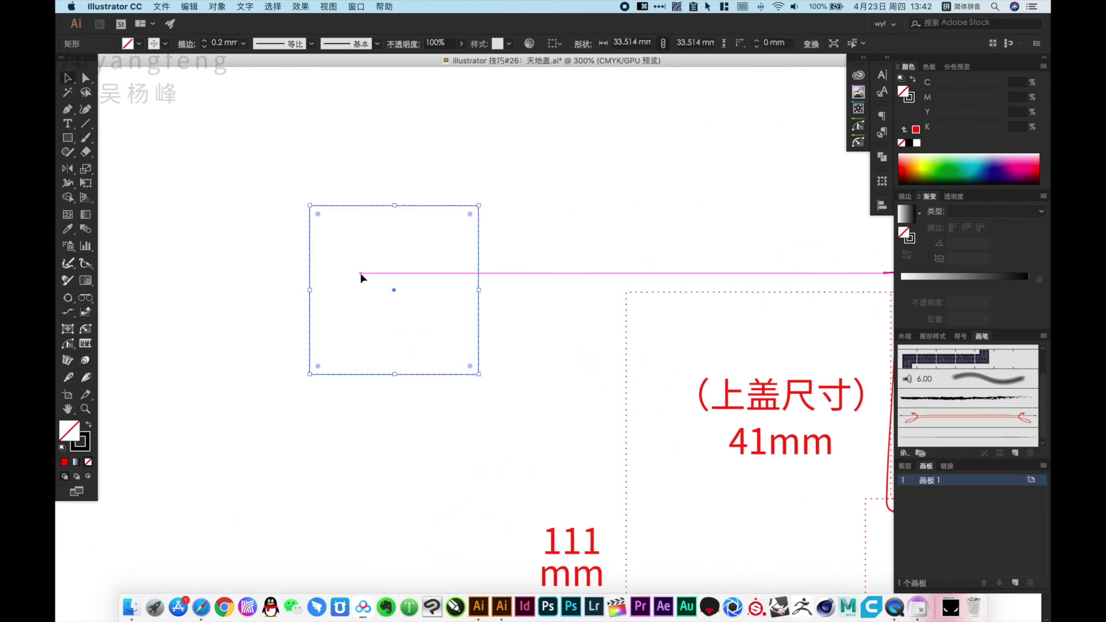
drag(333, 208, 347, 222)
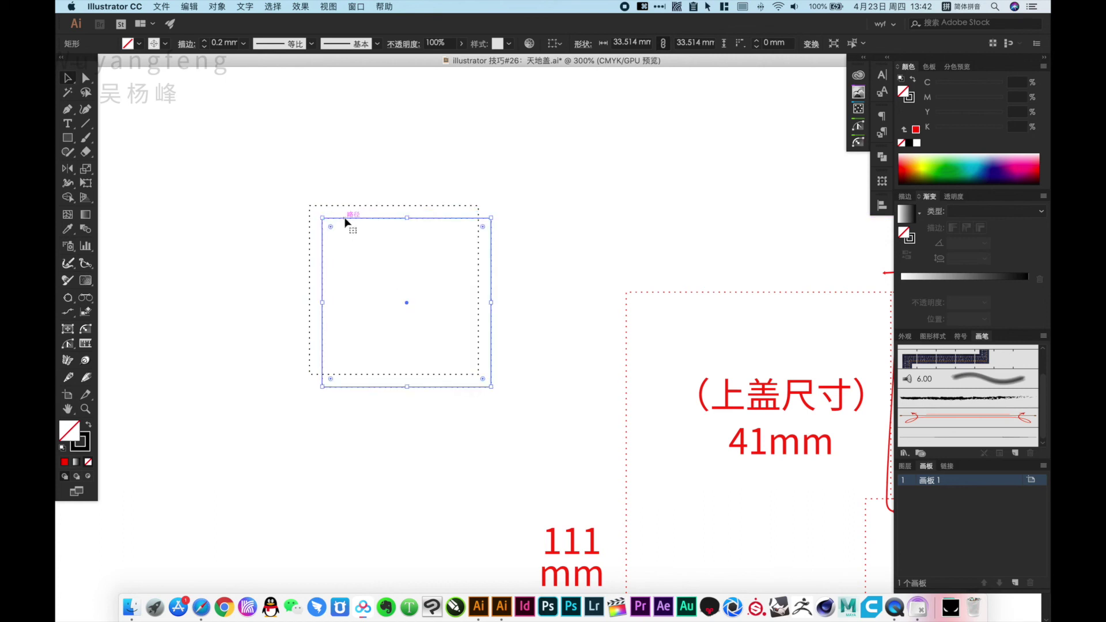
click(317, 194)
Step: Draw a closed red Pen path between the two squares' edges, with a diagonal joining their upper-left corners
drag(255, 177, 447, 312)
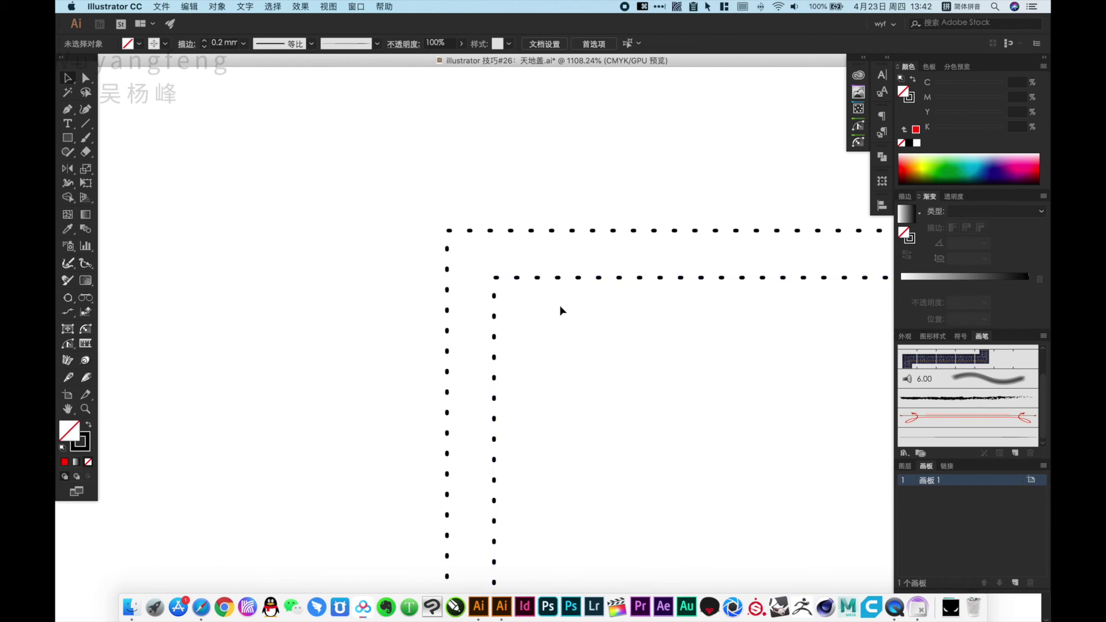
key(p)
click(915, 130)
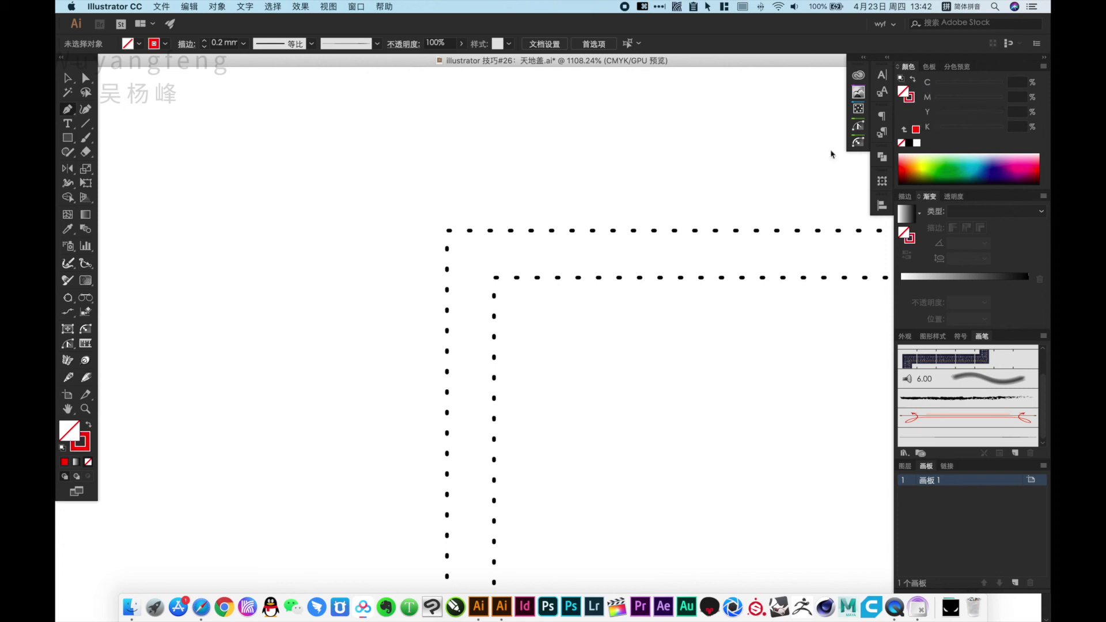
click(448, 231)
click(494, 277)
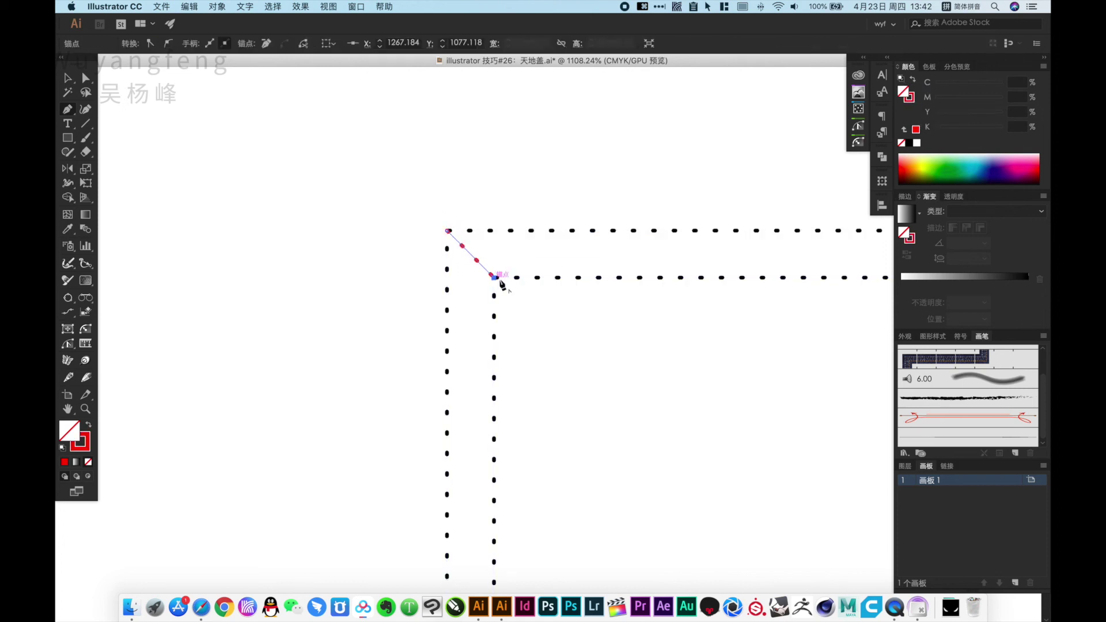
click(494, 479)
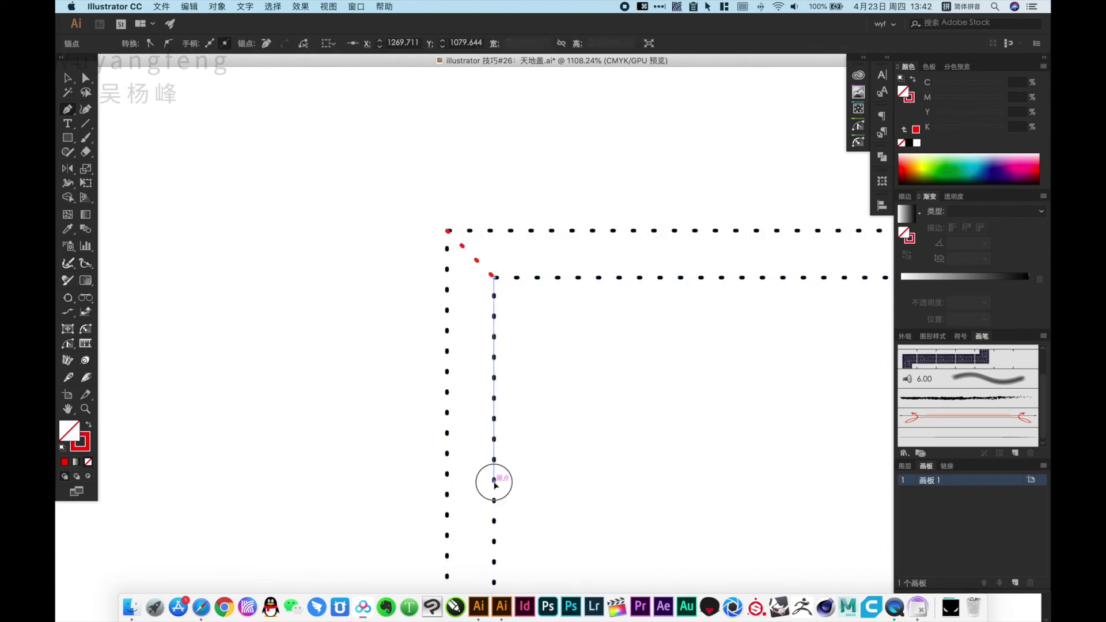
click(448, 481)
click(448, 231)
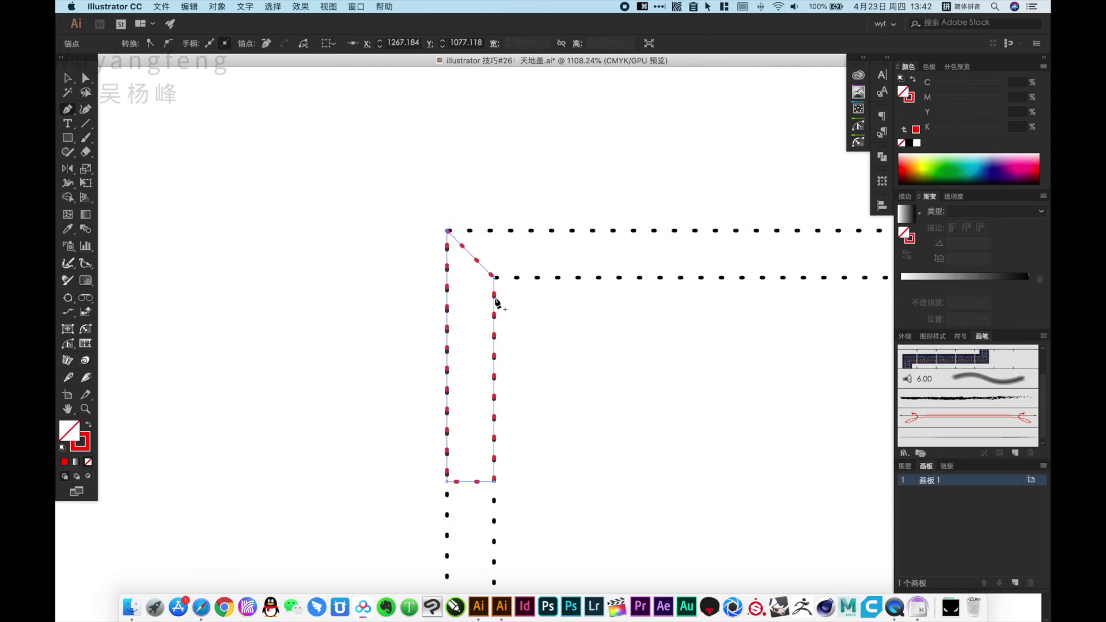
Step: Add the text 尺寸缩小了 beside the red mitred outline
key(v)
alt+super+click(530, 346)
drag(527, 339, 559, 286)
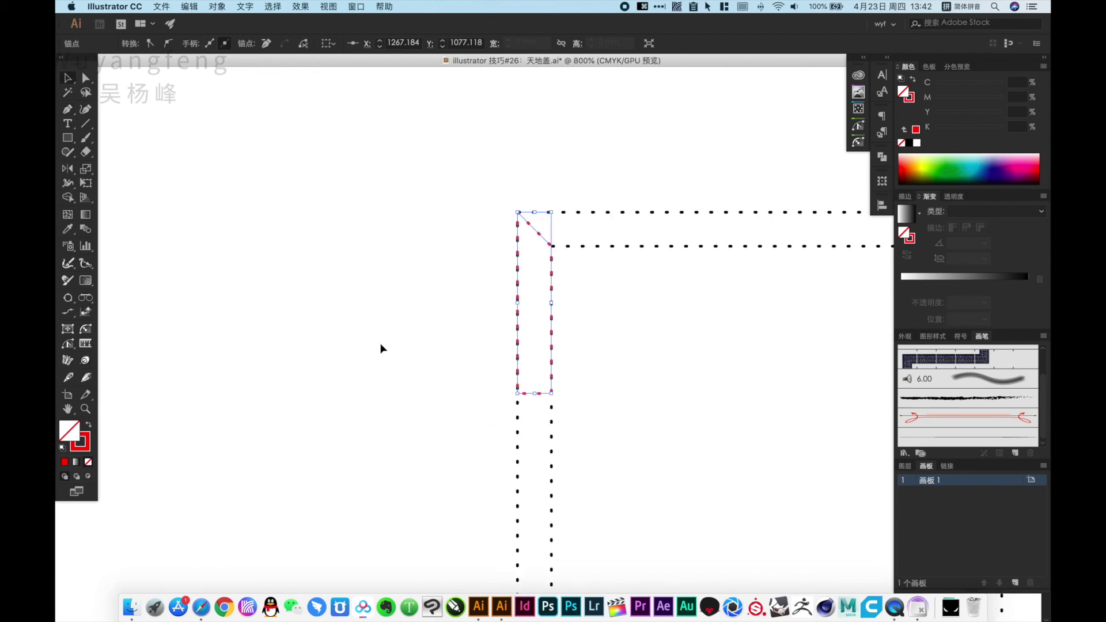
click(380, 349)
key(t)
click(372, 347)
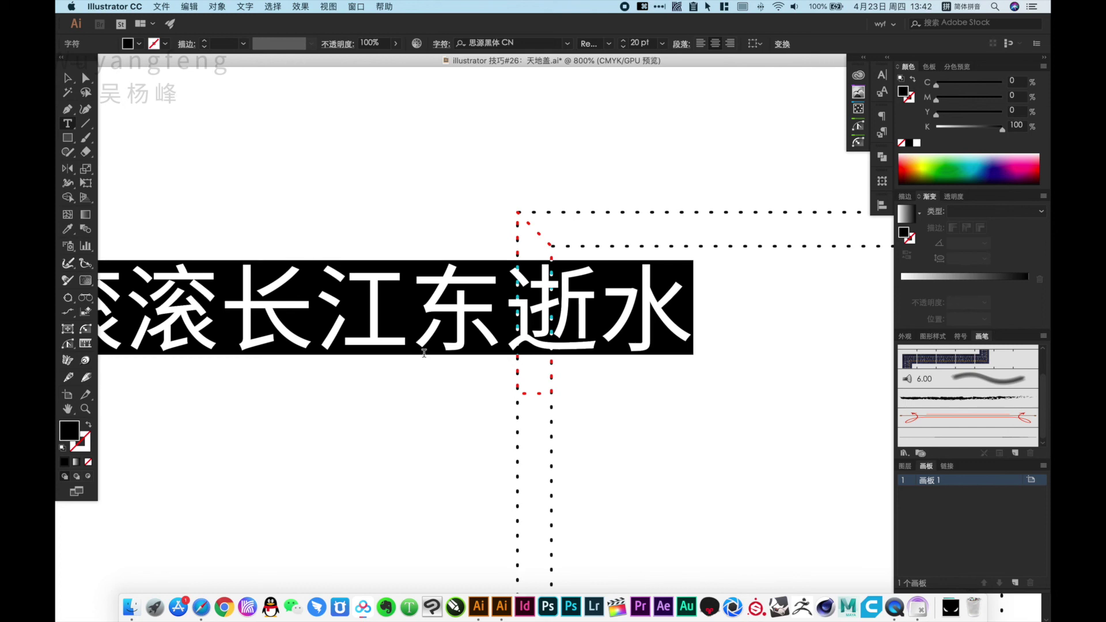
text(chicun)
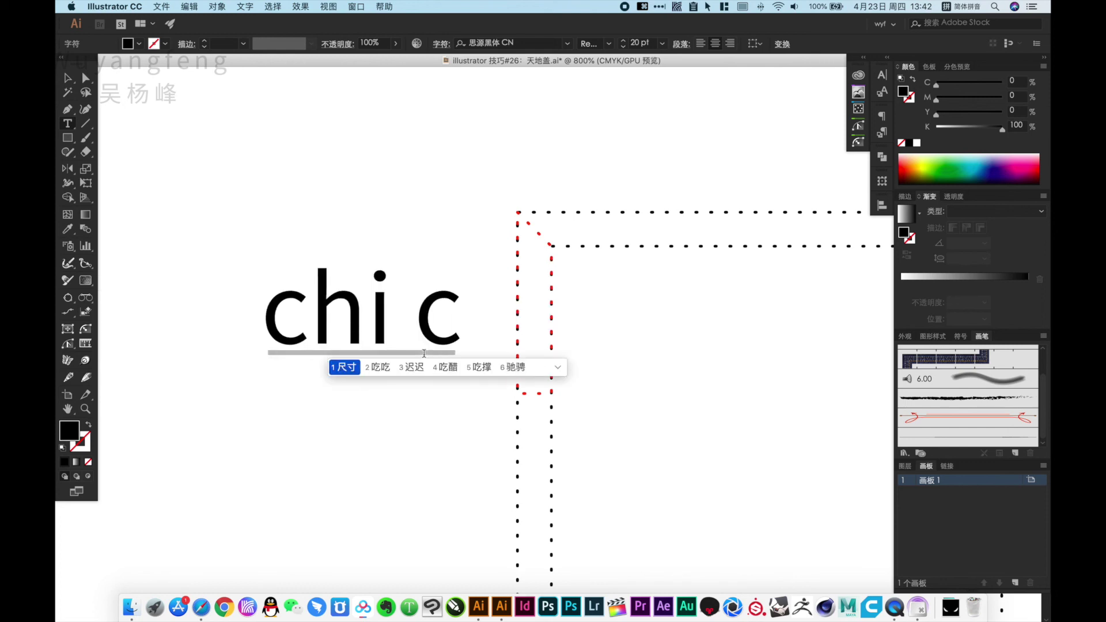
key(space)
text(suoxiao)
key(space)
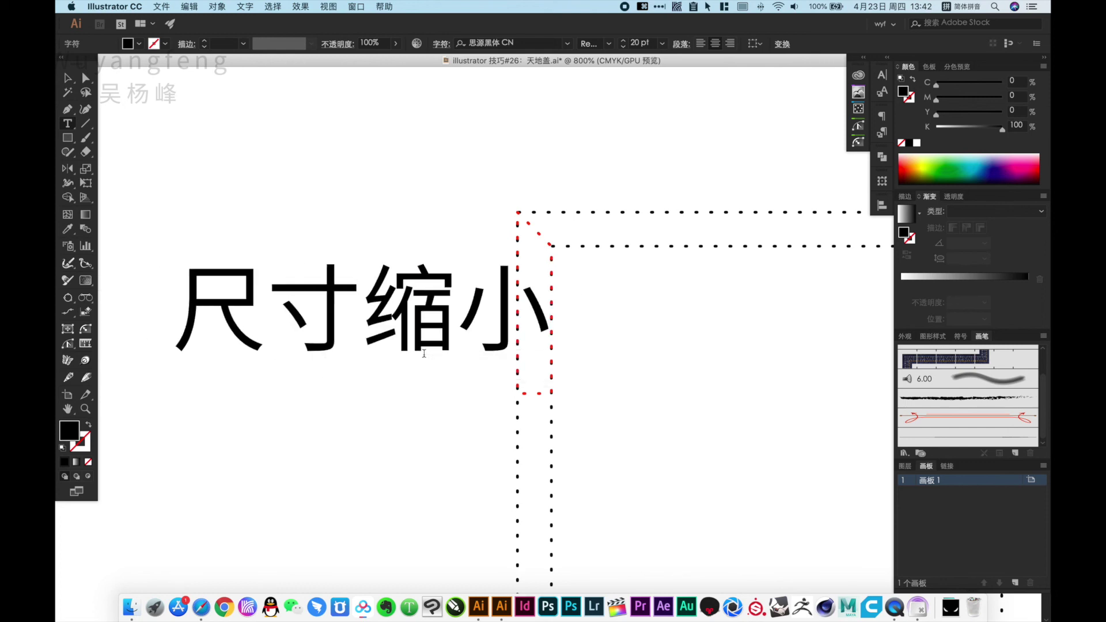
text(le)
key(space)
key(Escape)
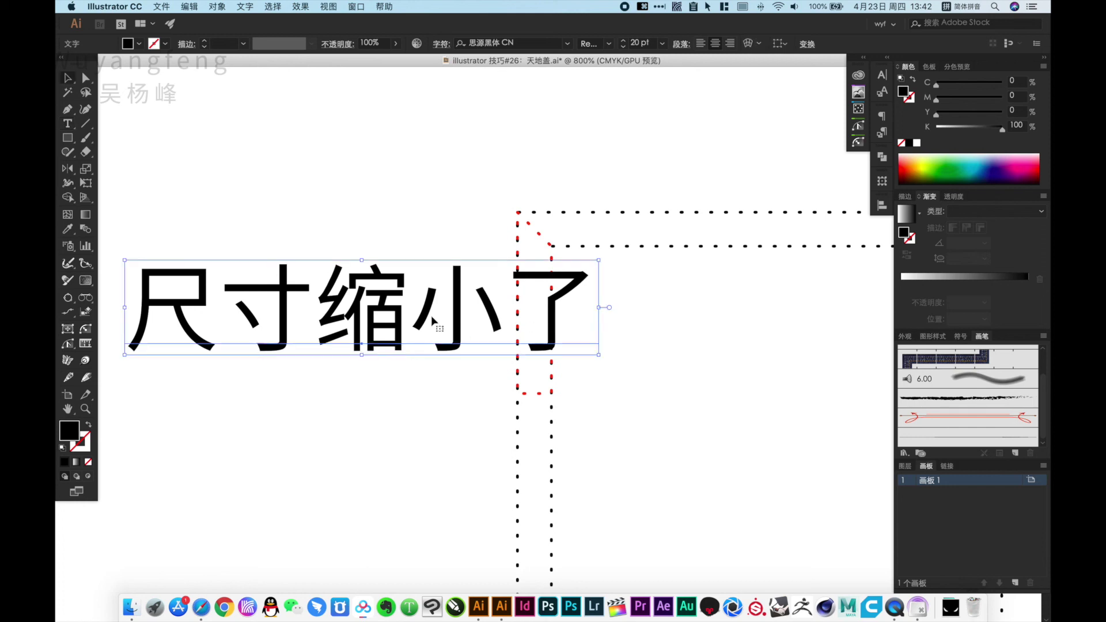
Step: Move the 尺寸缩小了 label lower and add 内折时 as a separate line above it
drag(262, 321, 364, 429)
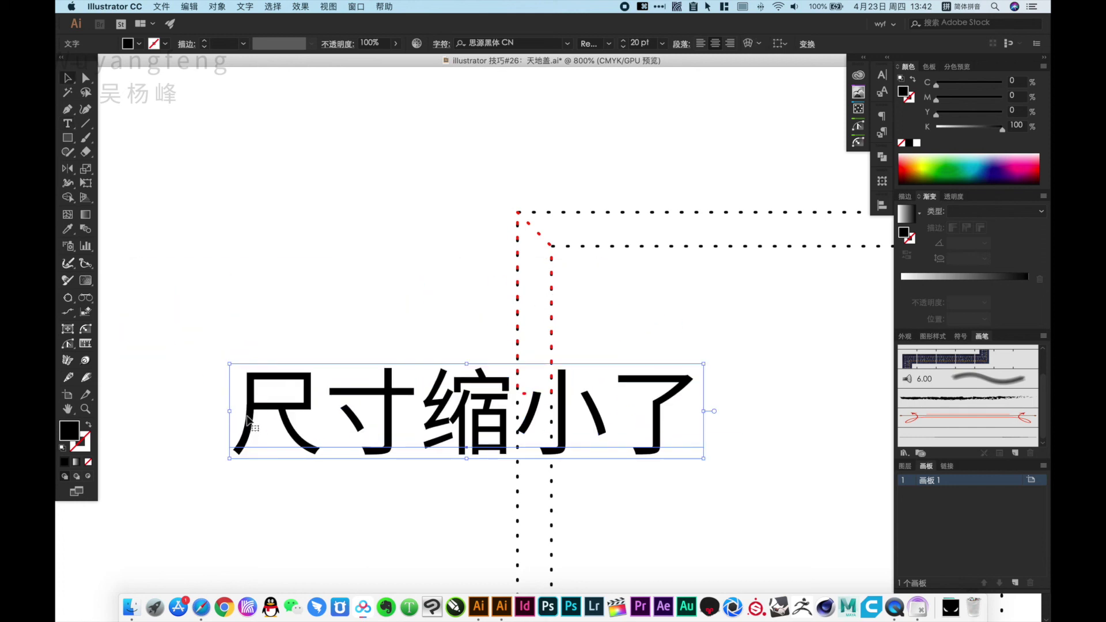
click(248, 415)
key(t)
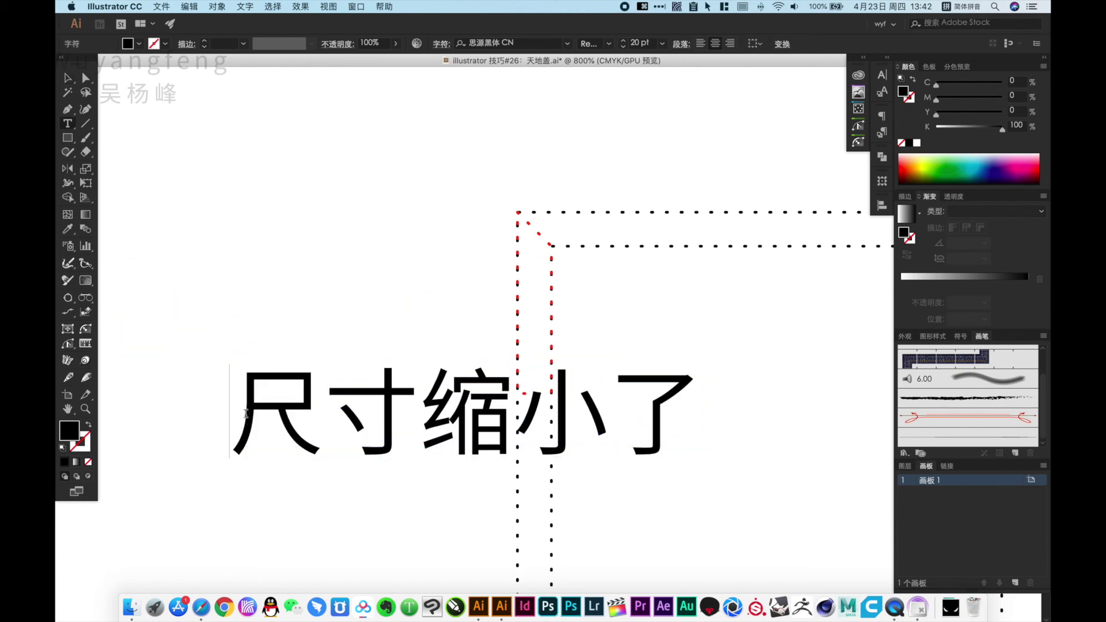
text(nei)
key(space)
text(zhei)
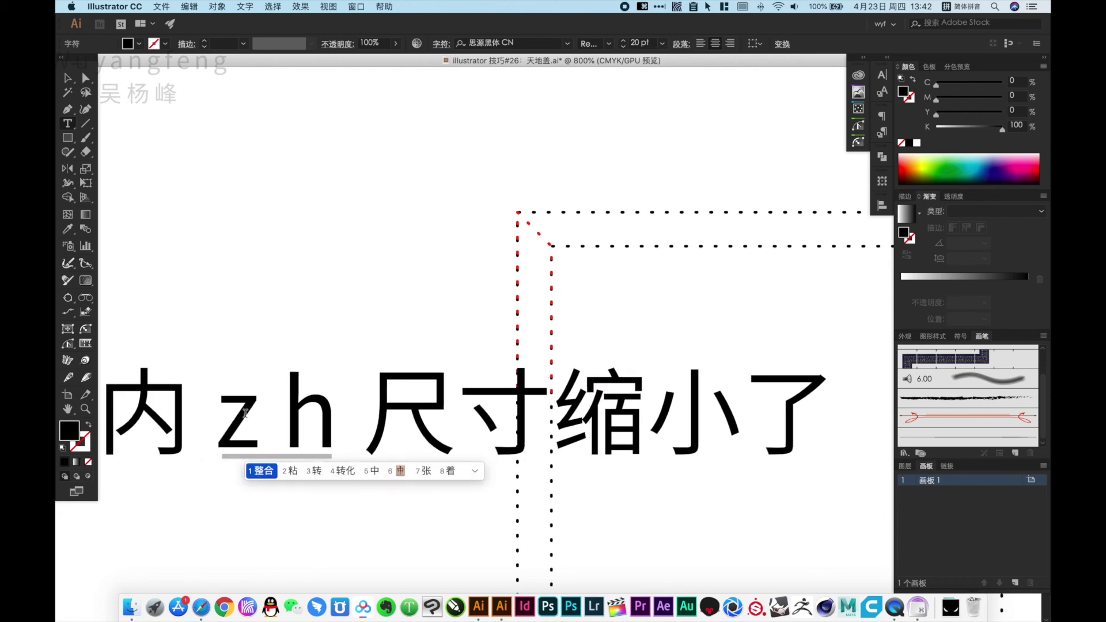
key(BackSpace)
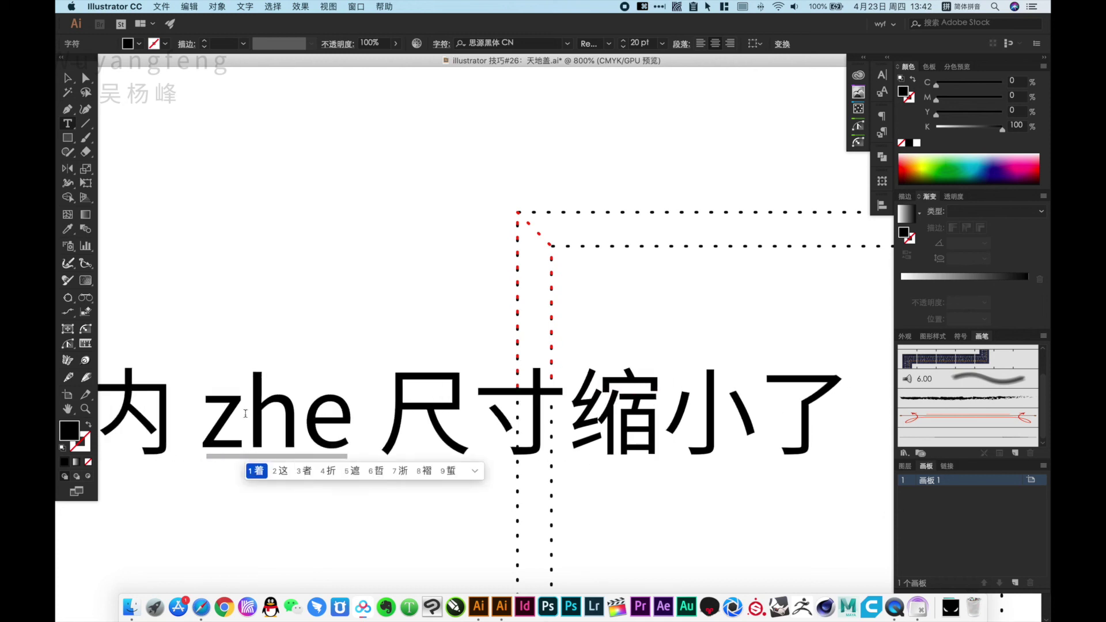
text(4shi)
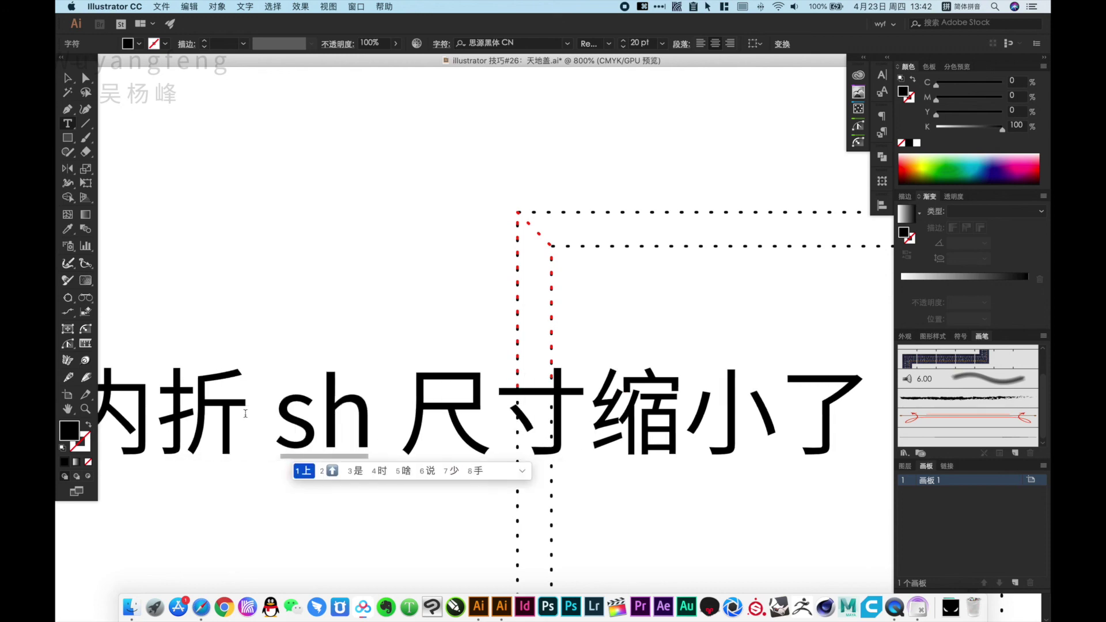
key(space)
key(Return)
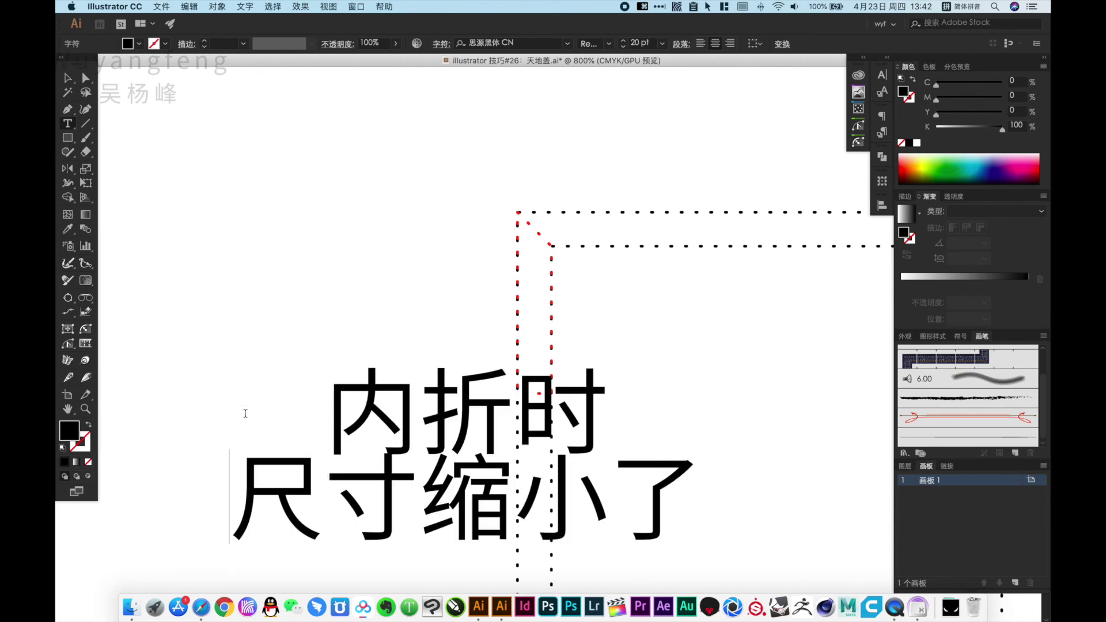
key(Escape)
Step: Return to the lid die-line's fold panels and set the keyboard increment to 3 mm in the preferences
alt+super+click(567, 403)
alt+super+click(567, 403)
alt+super+click(567, 403)
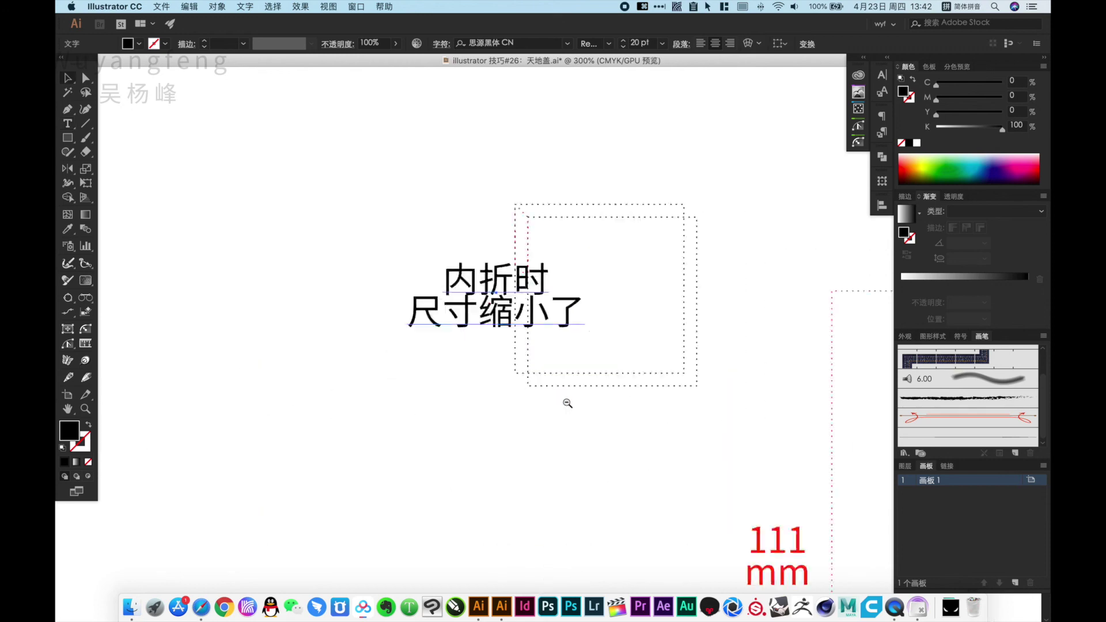
alt+super+click(568, 403)
alt+super+click(568, 403)
alt+super+click(568, 404)
alt+super+click(567, 403)
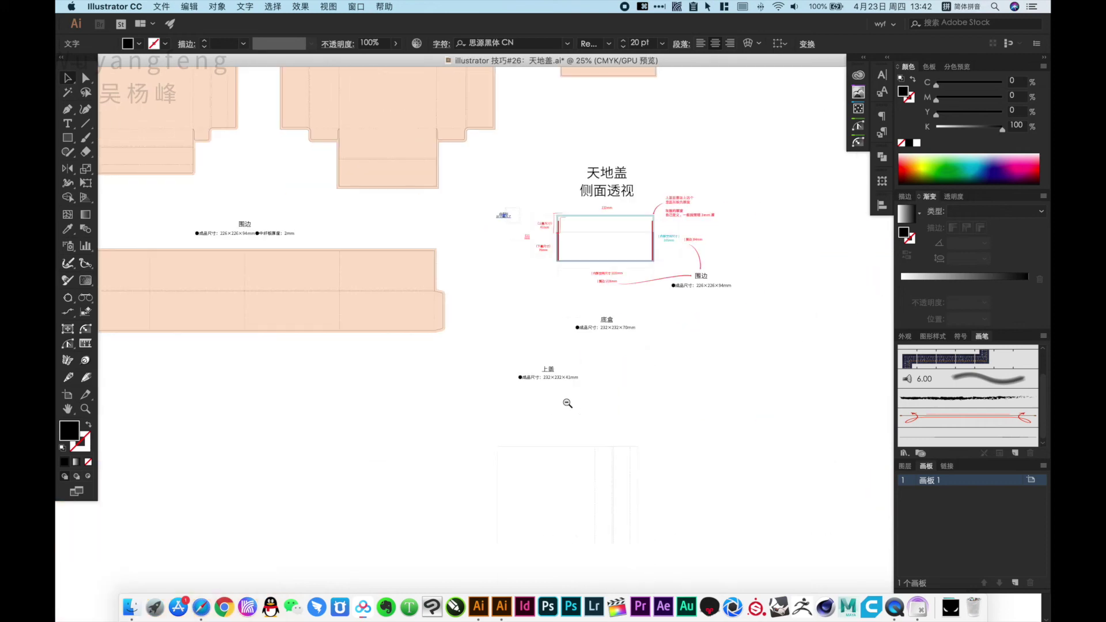
drag(528, 421, 637, 405)
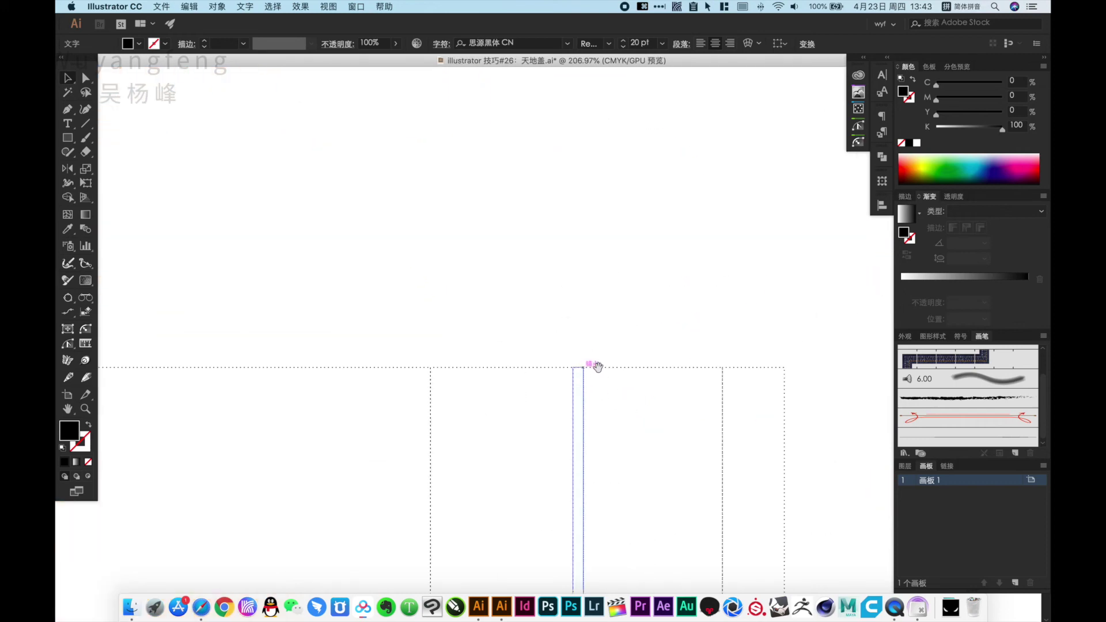
drag(594, 367, 532, 316)
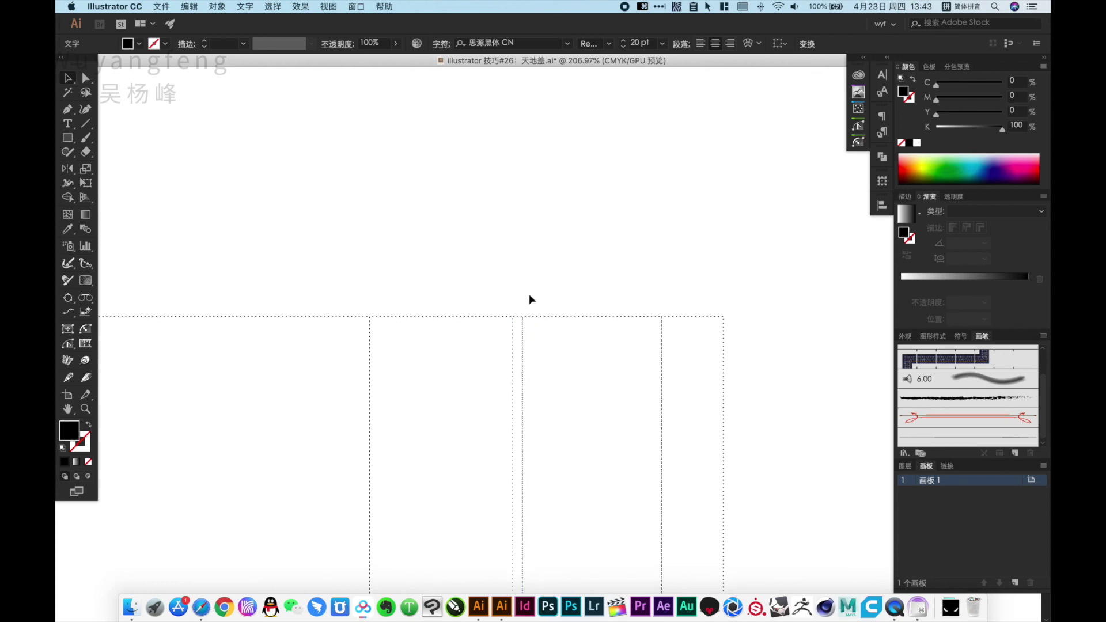
key(super+k)
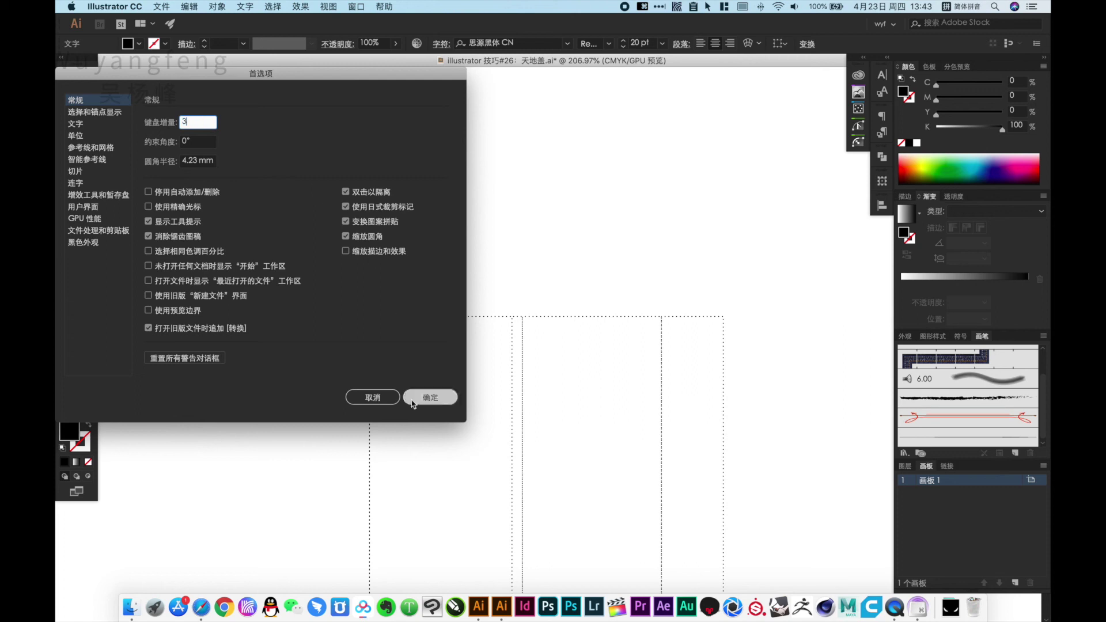
click(433, 398)
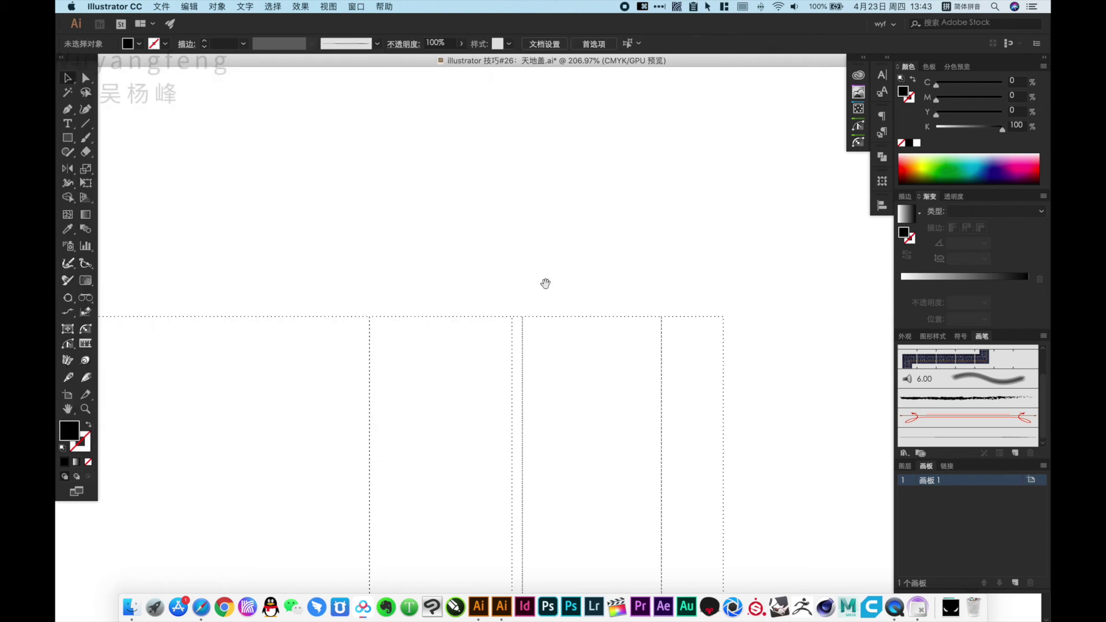
Step: Nudge the upper corner points of the 3 mm strip and the two fold panels outside it down by 3 mm
drag(546, 277, 521, 269)
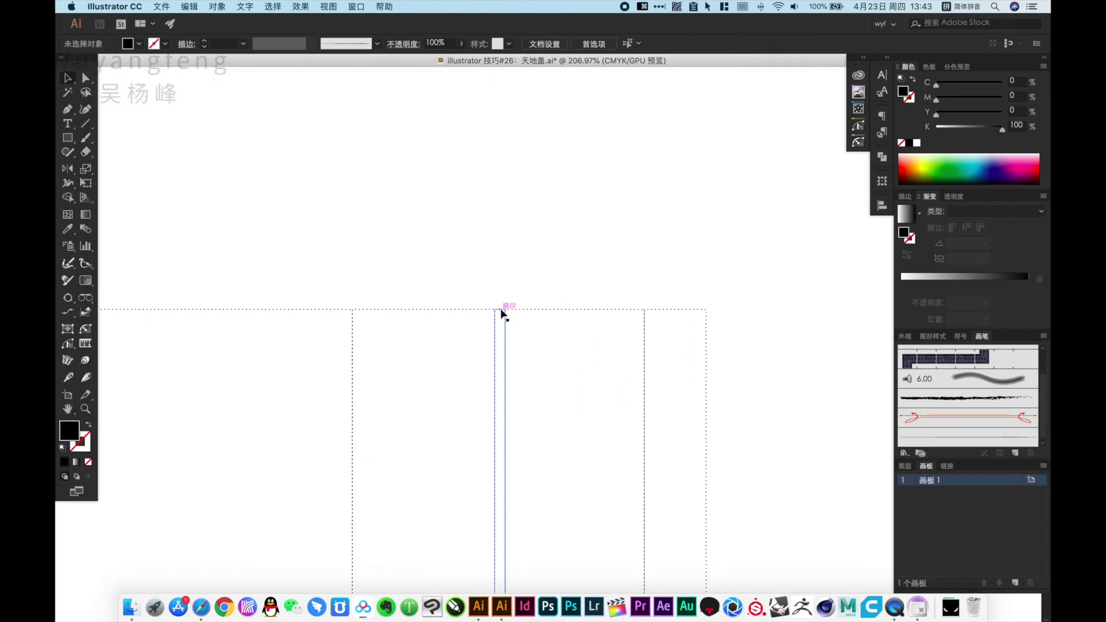
key(a)
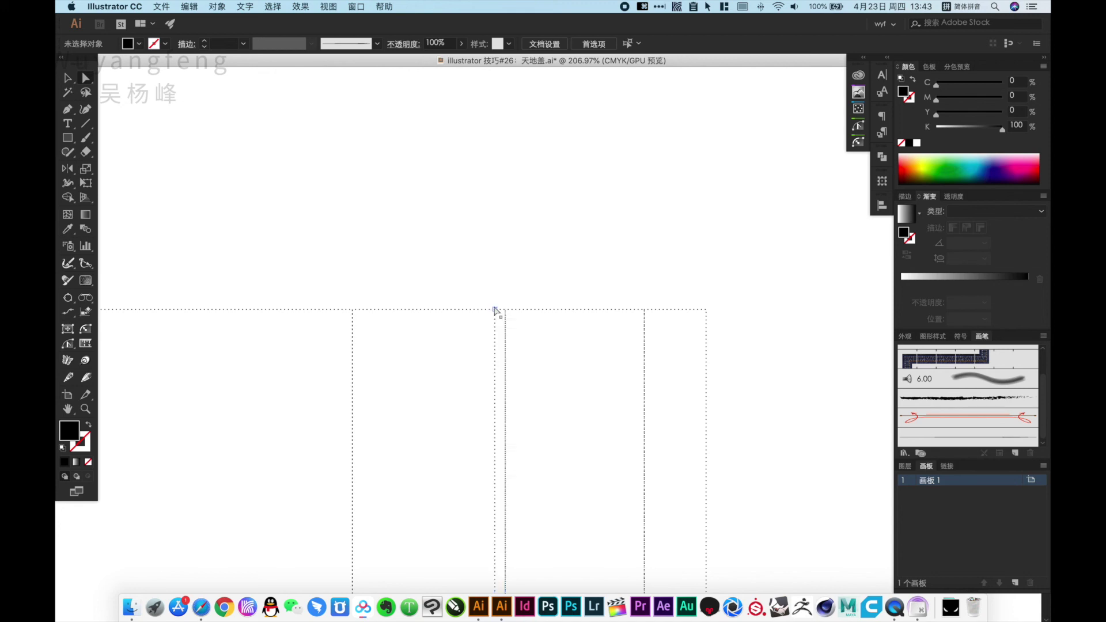
click(459, 311)
key(Delete)
key(Delete)
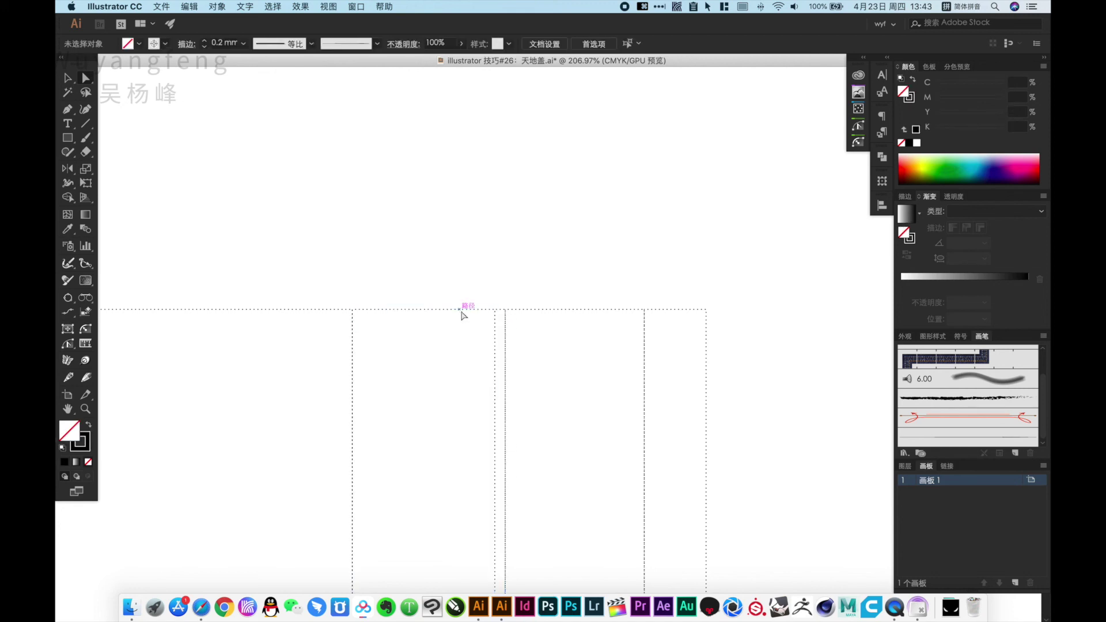
mouse_move(477, 276)
mouse_down()
mouse_move(605, 342)
mouse_move(769, 337)
mouse_up()
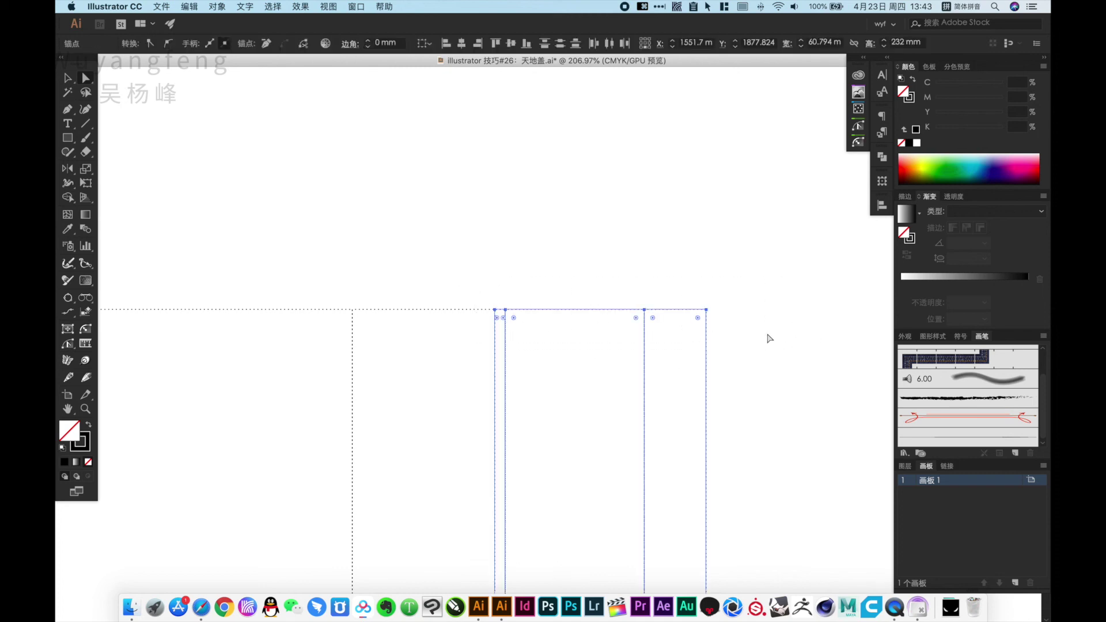
key(shift+Down)
click(768, 354)
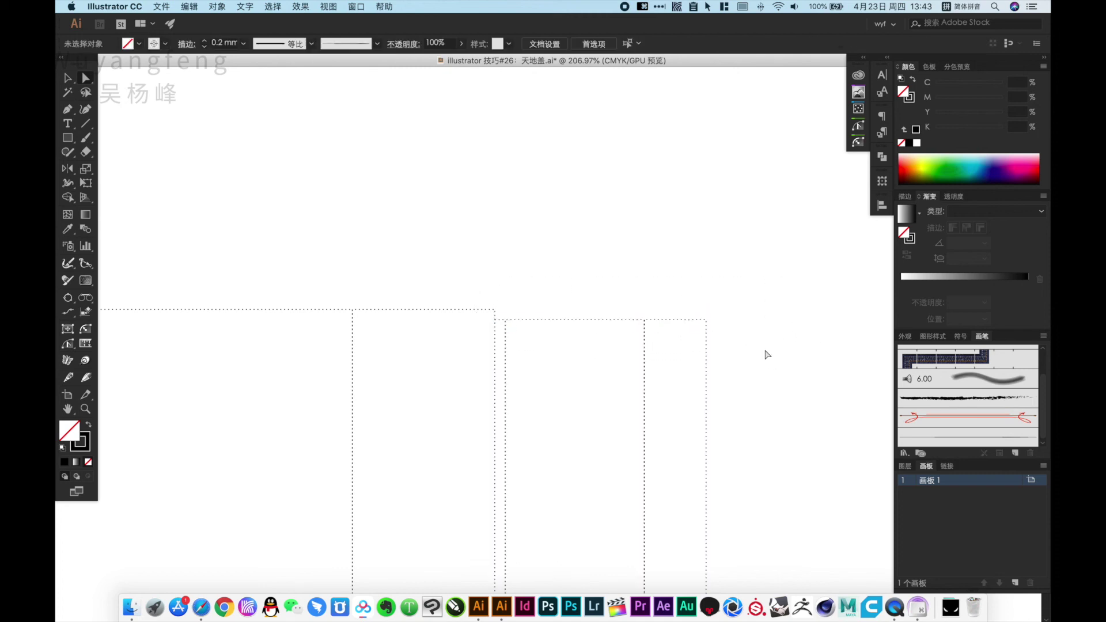
Step: Nudge the lower corner points of the same strip and fold panels up by 3 mm
alt+click(516, 411)
scroll(556, 424, down, 5)
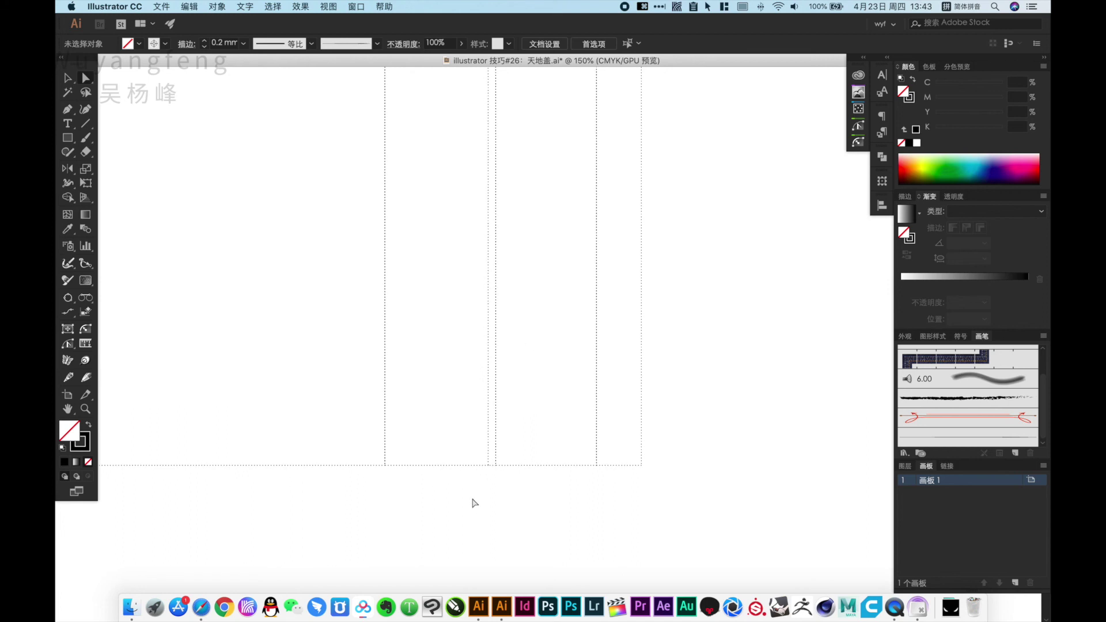
drag(475, 503, 682, 407)
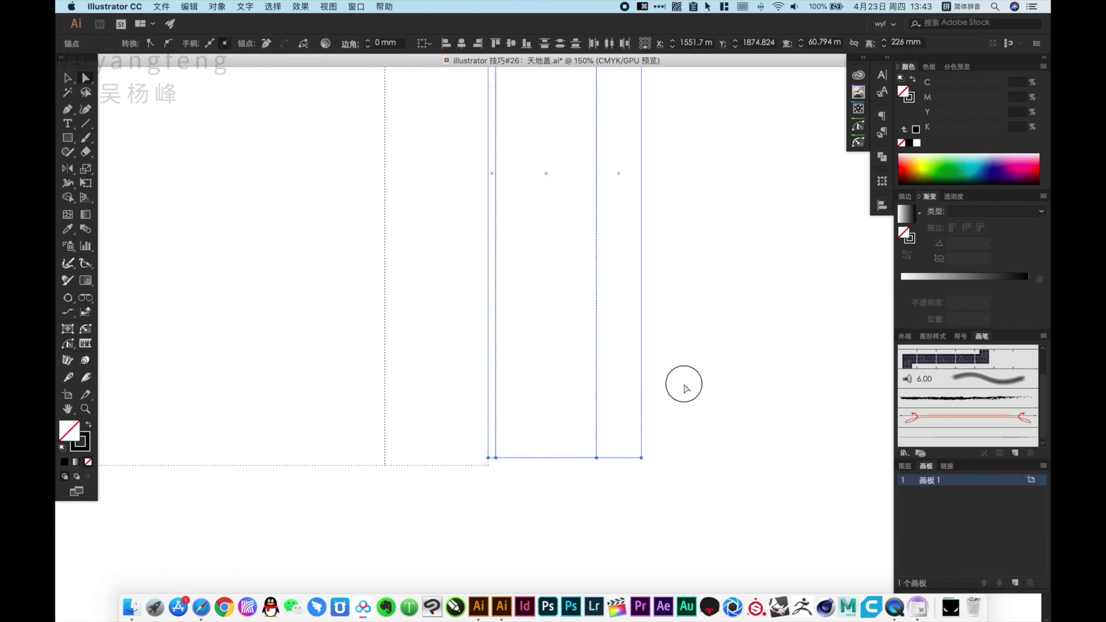
click(685, 388)
Step: Draw a rectangle about 41 mm wide and 19 mm high on the upper edge of the lid's 41 mm wall panel
drag(441, 393, 474, 331)
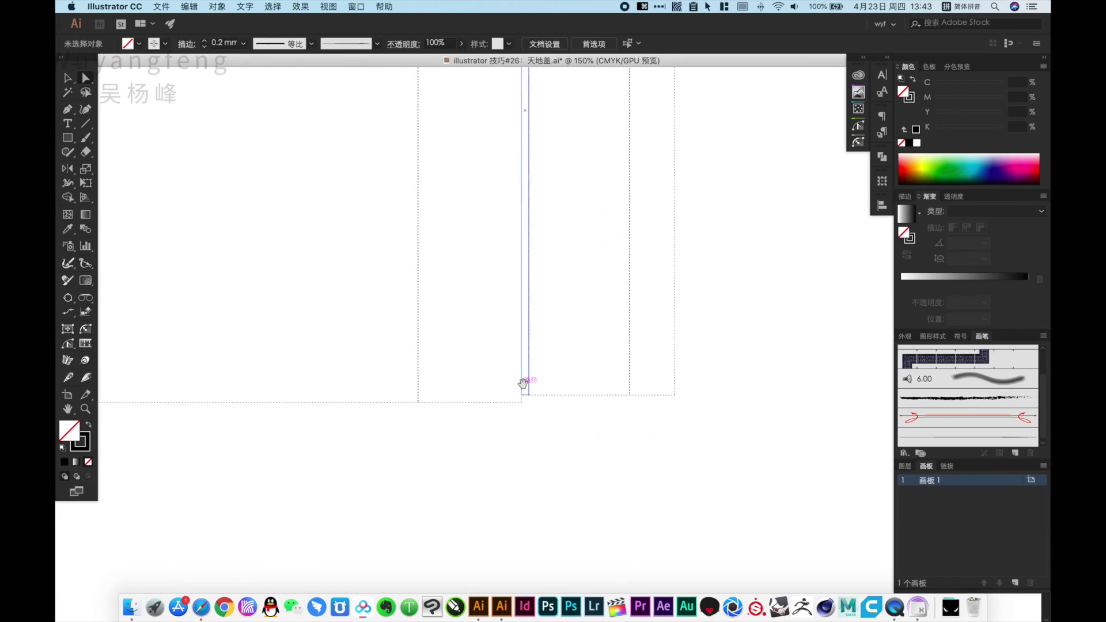
drag(502, 186, 506, 569)
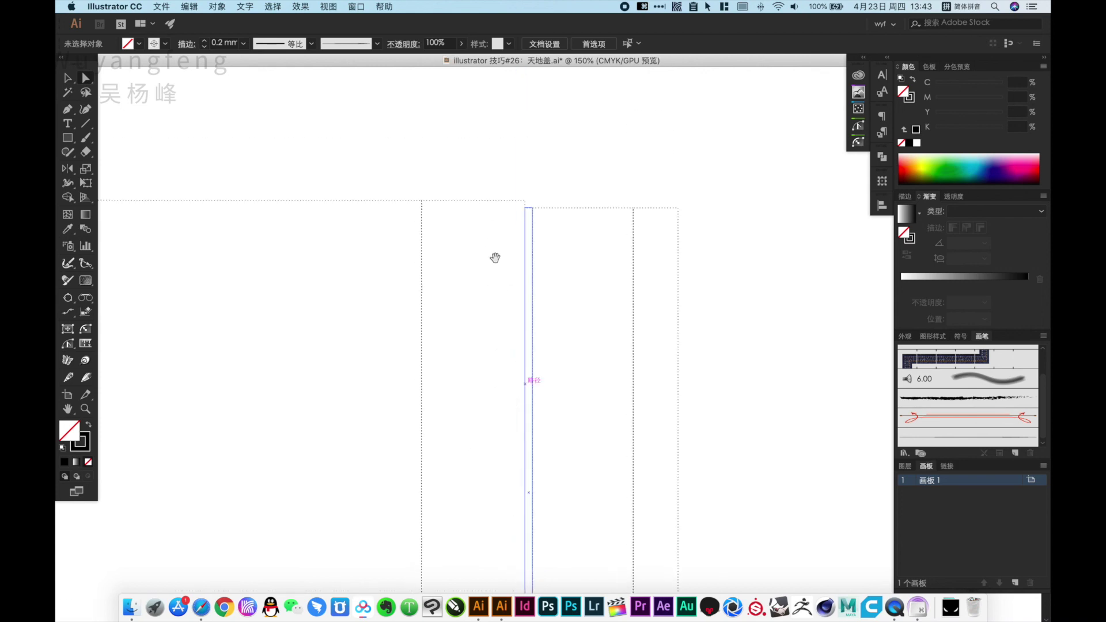
key(v)
drag(325, 144, 730, 297)
key(m)
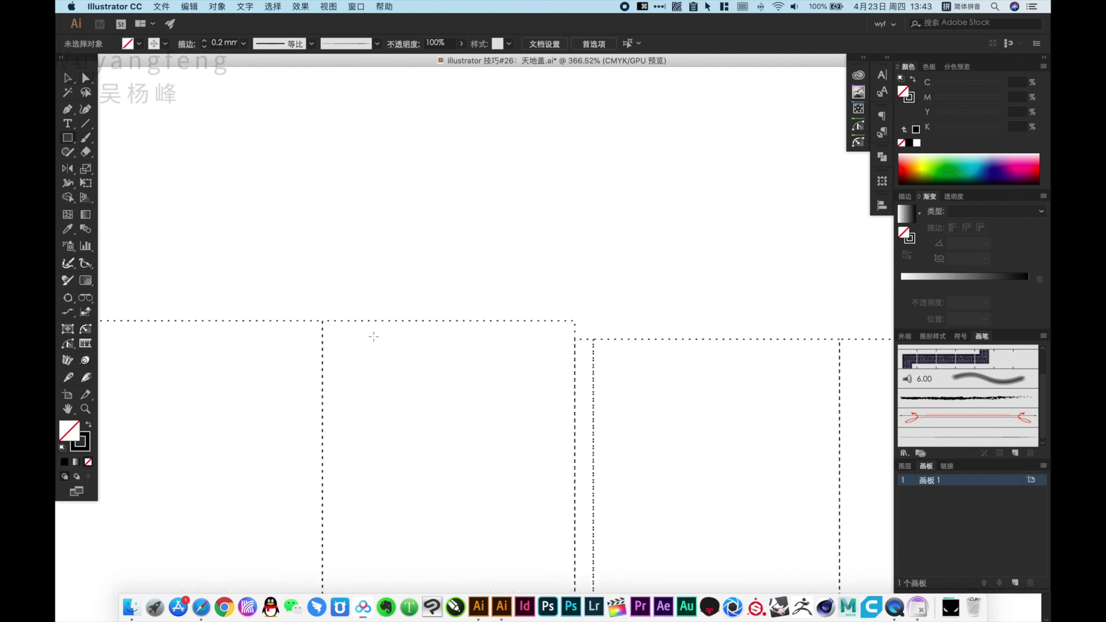
drag(323, 320, 575, 203)
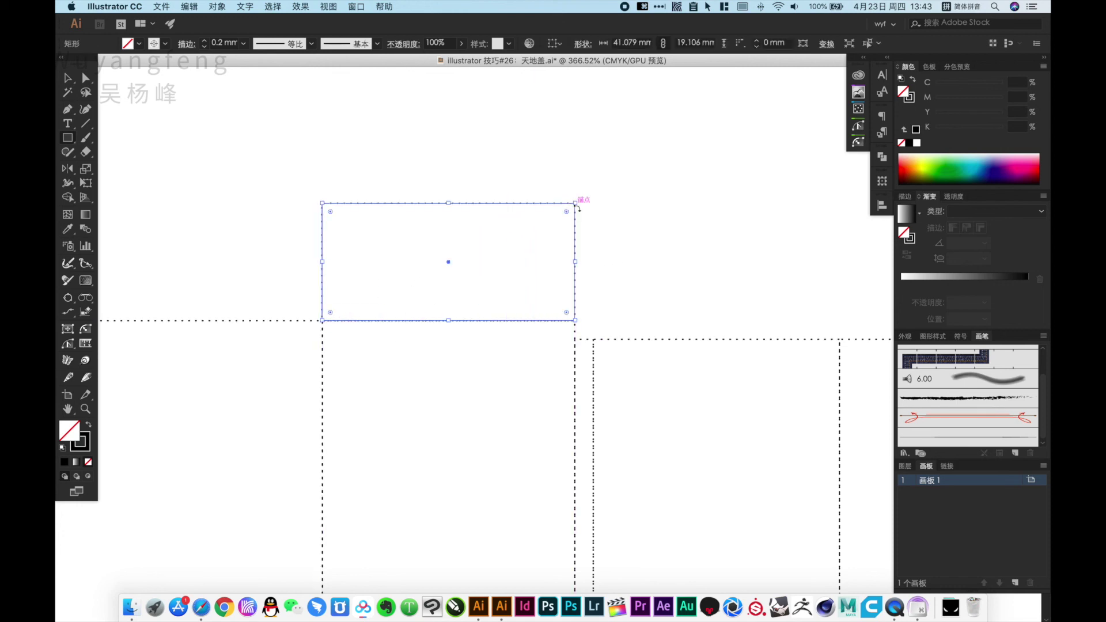
Step: Move the left and right edges of the tab rectangle above the wall panel inward by 3 mm each
key(a)
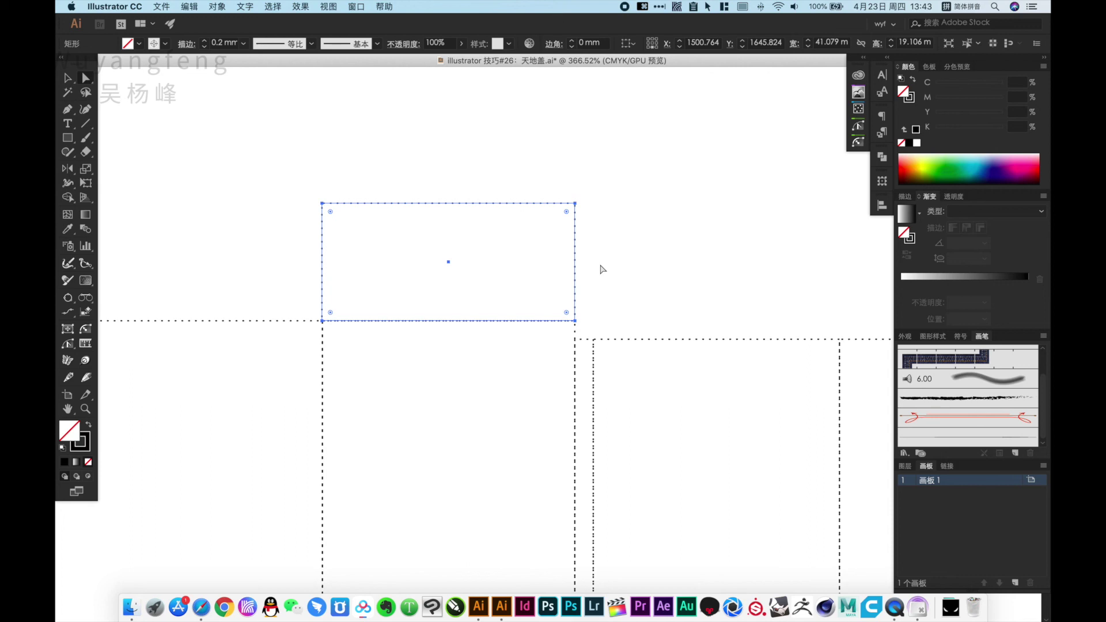
key(super+5)
drag(594, 282, 611, 290)
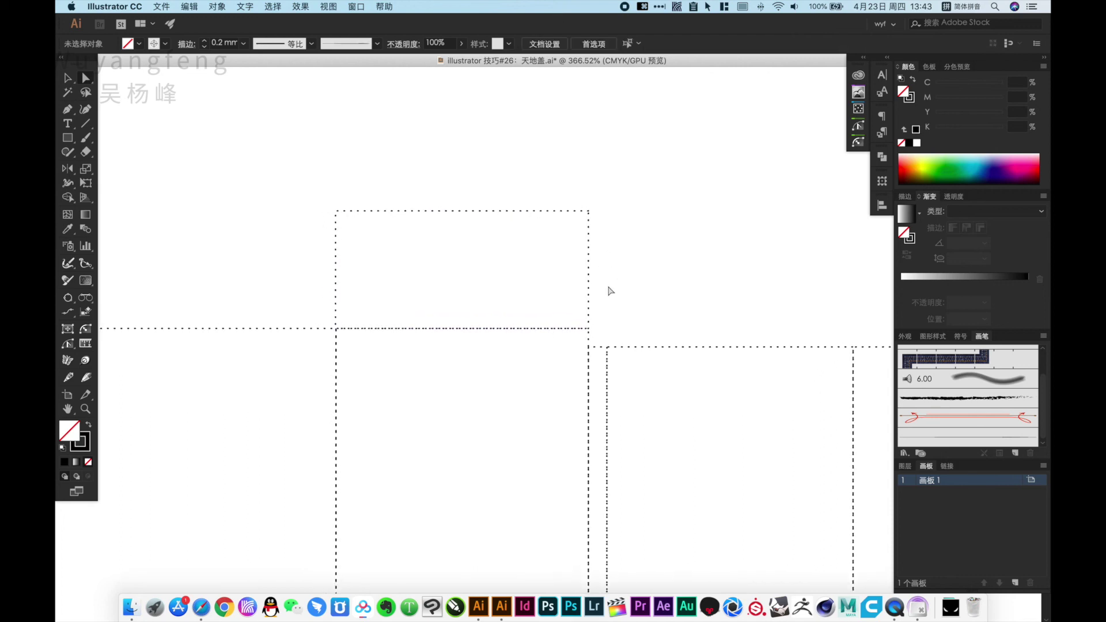
click(337, 307)
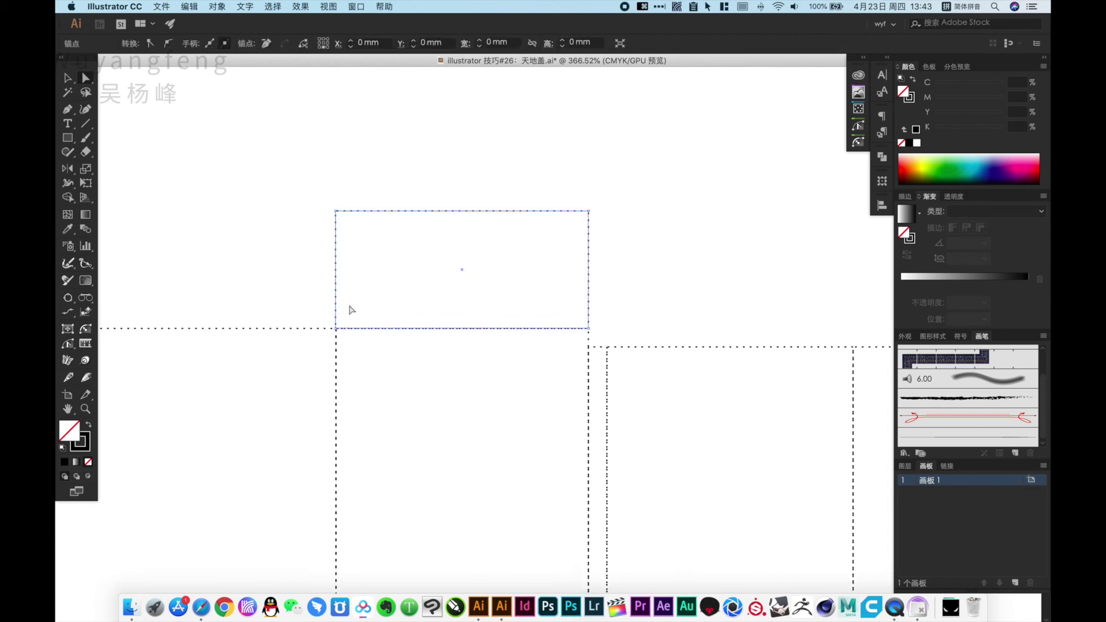
key(shift+Right)
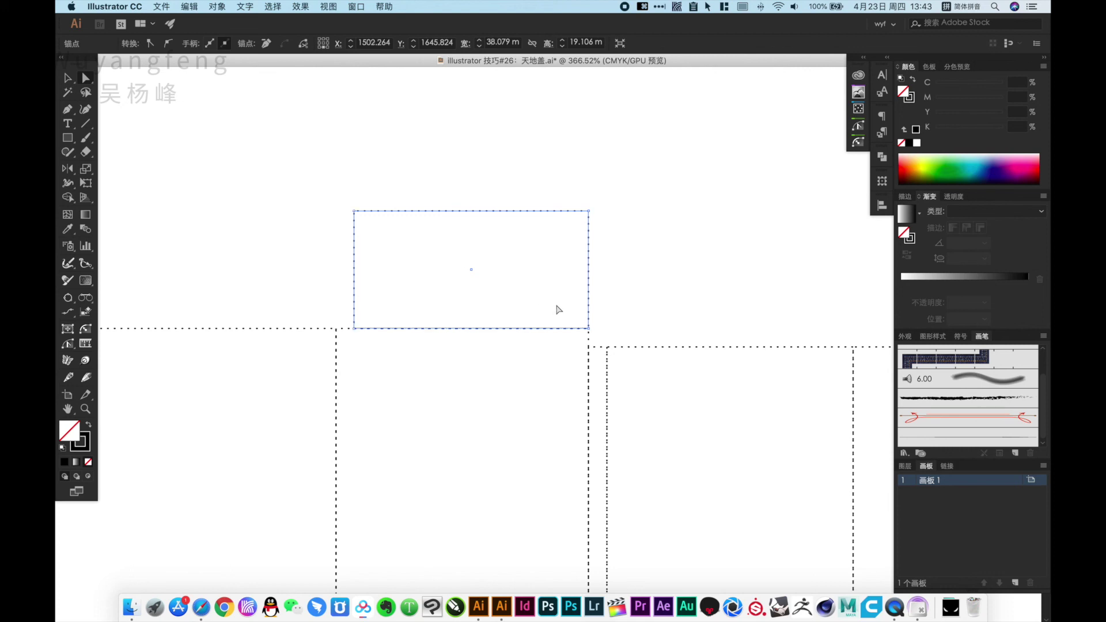
click(602, 287)
click(588, 292)
key(shift+Left)
click(601, 301)
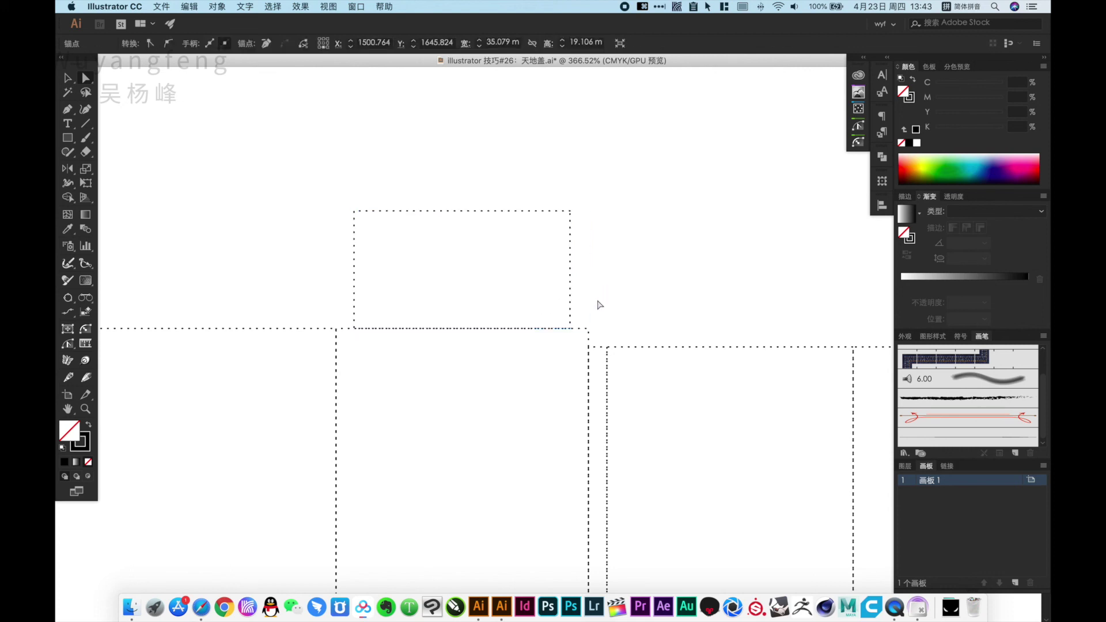
Step: Raise the bottom edge of the tab rectangle by 3 mm, away from the wall panel
click(569, 328)
key(shift+Up)
click(601, 302)
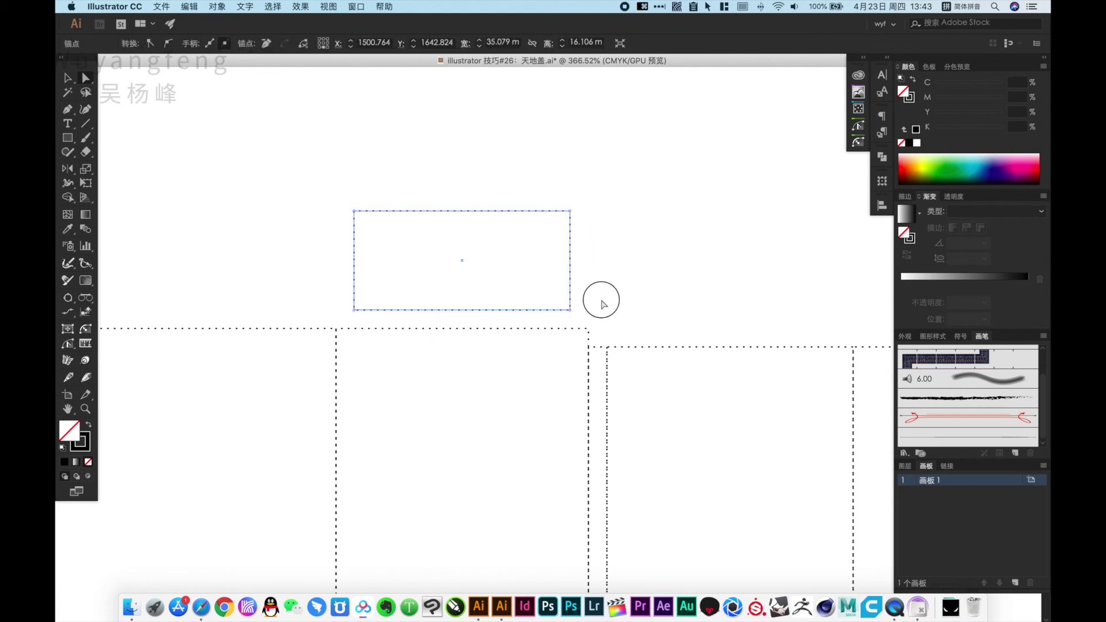
Step: Draw a Pen tool path joining the tab rectangle's lower corners to the wall panel's upper corners with slanted sides
key(p)
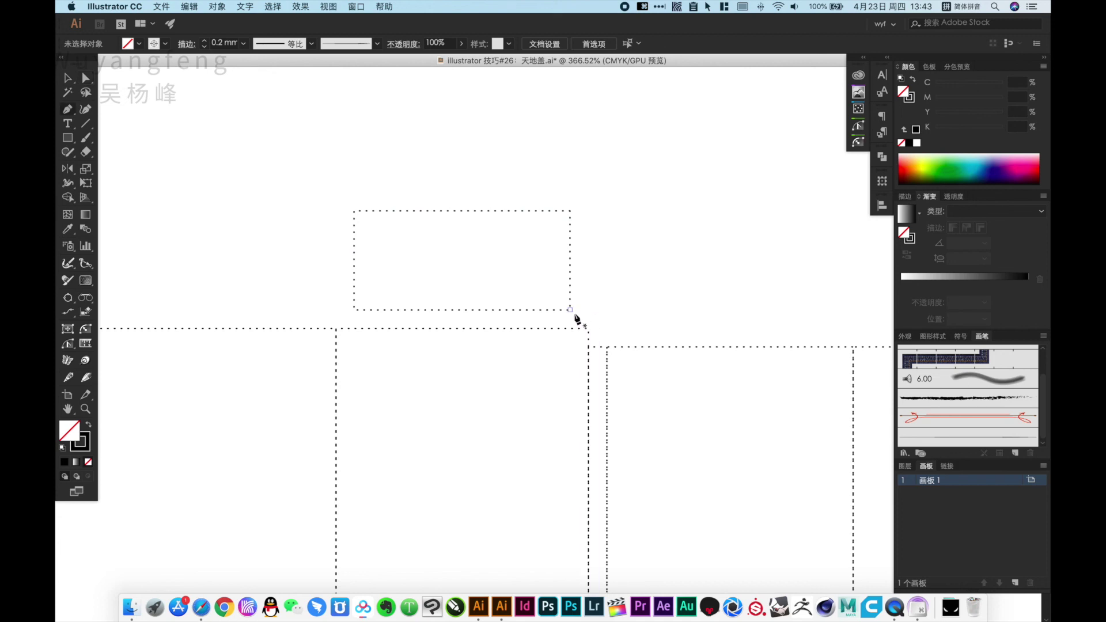
click(570, 310)
click(588, 329)
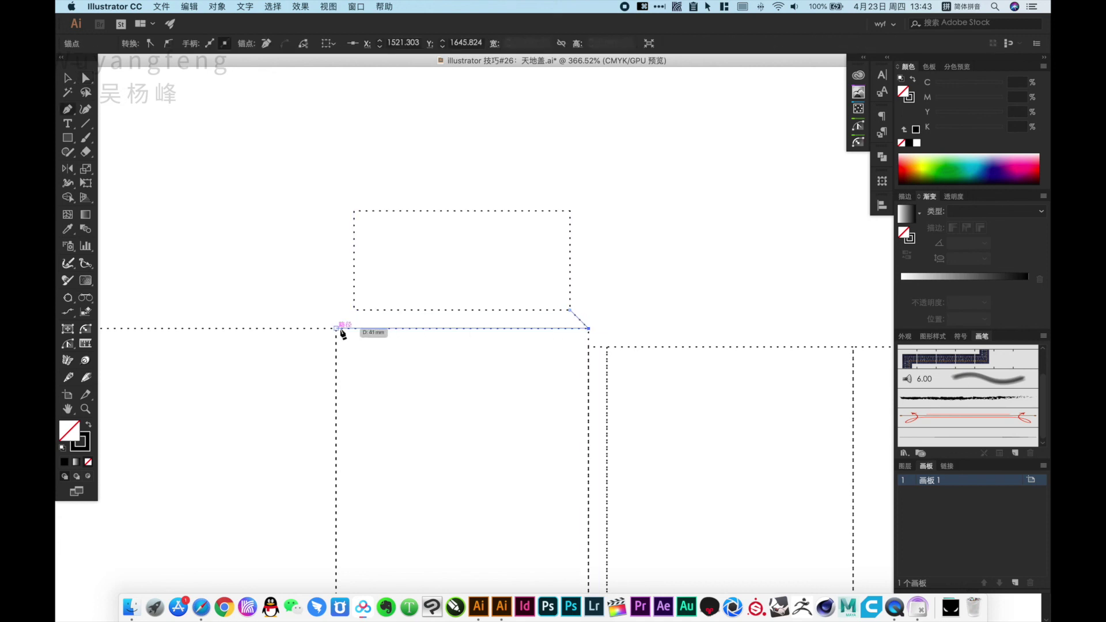
click(336, 328)
click(355, 310)
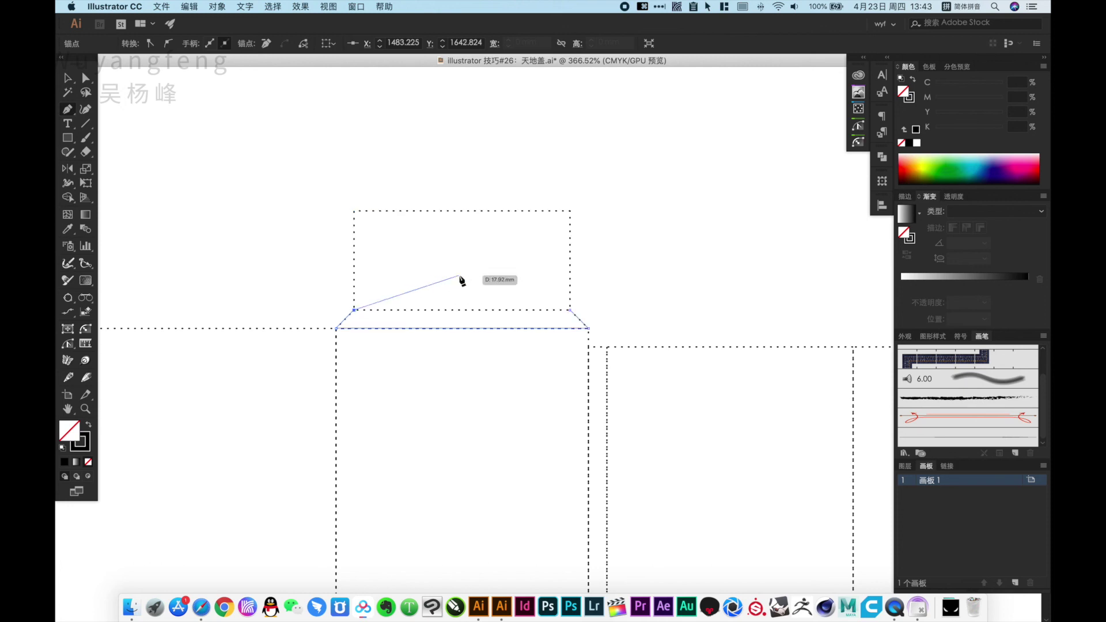
Step: Merge the tab rectangle and the slanted strip below it into one glue-tab shape with the Shape Builder
key(v)
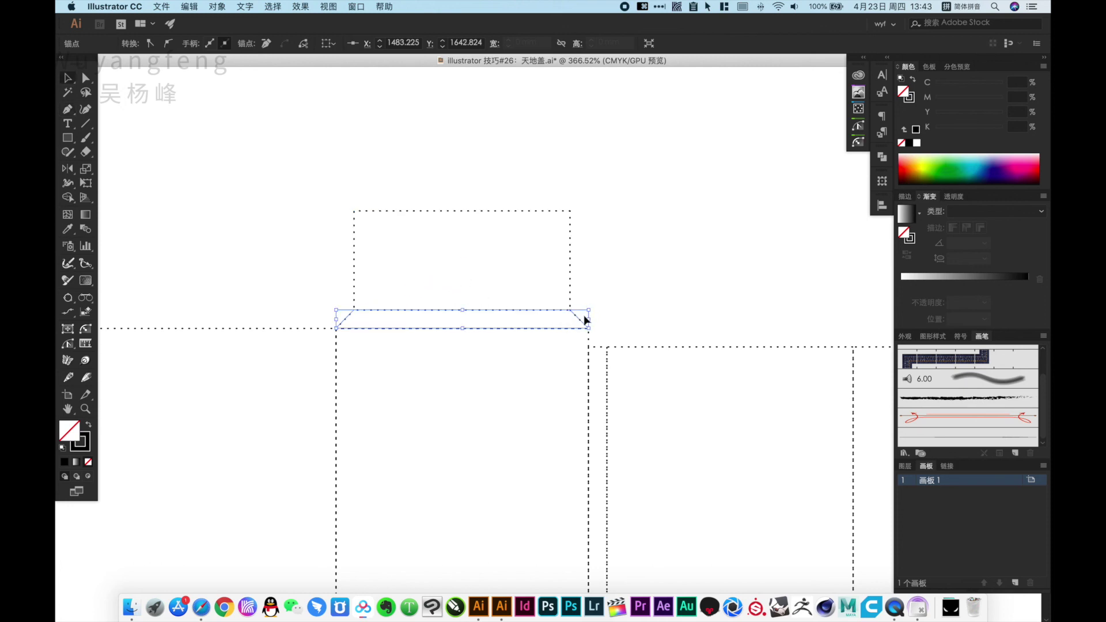
mouse_move(606, 314)
mouse_down()
mouse_move(509, 266)
mouse_move(548, 277)
mouse_up()
key(shift+m)
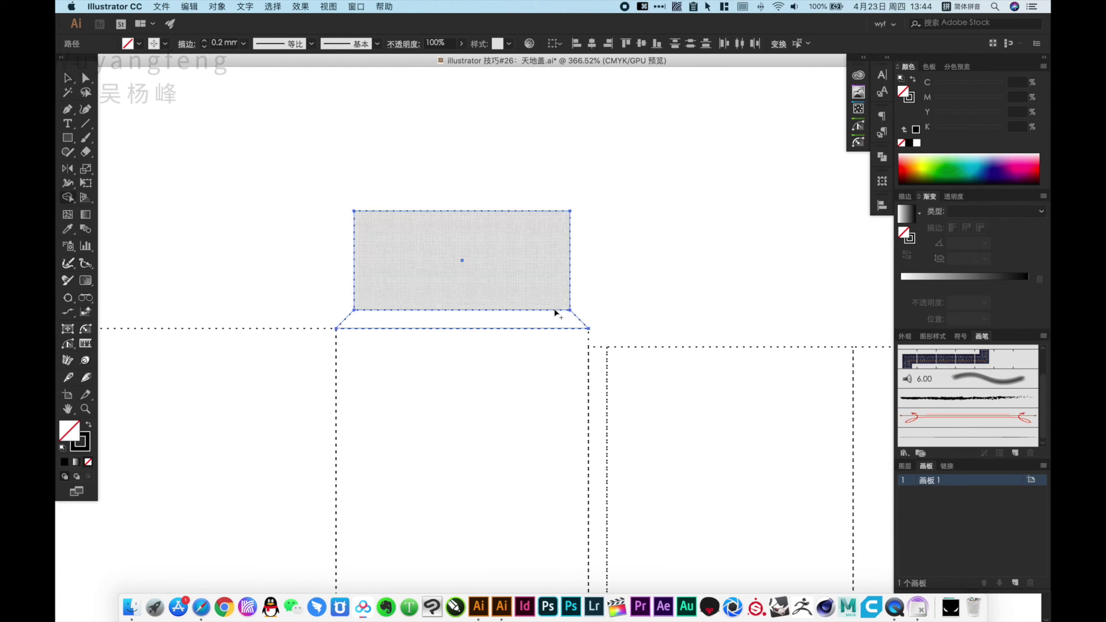
drag(553, 316, 552, 272)
key(v)
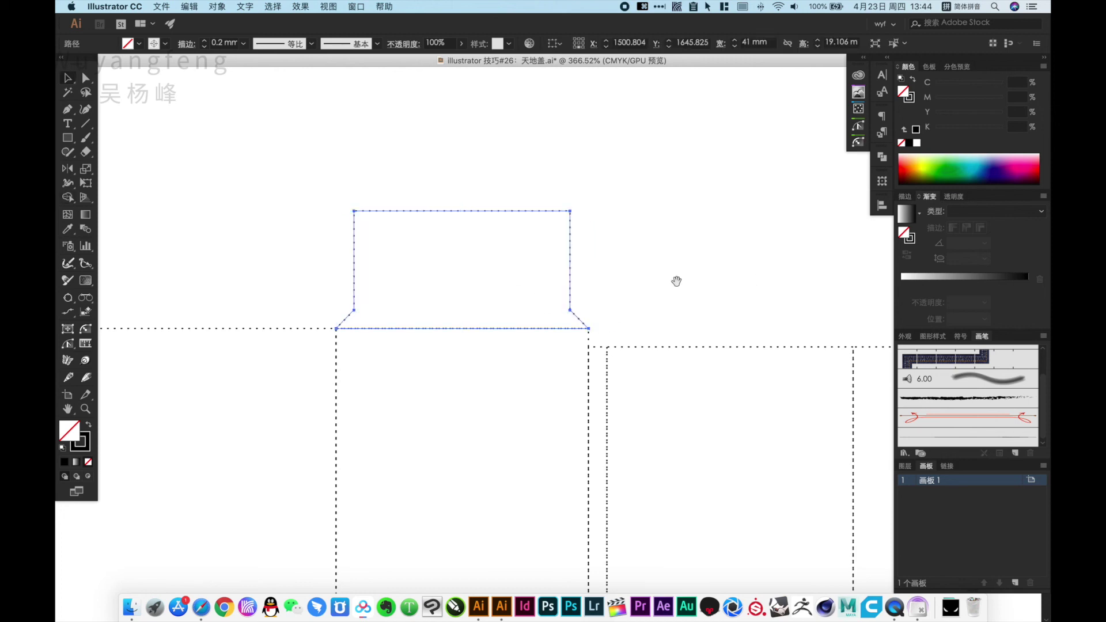
Step: Move the 3 mm strip's upper inner corner point up onto the wall panel's upper corner to slant its end
drag(676, 279, 625, 240)
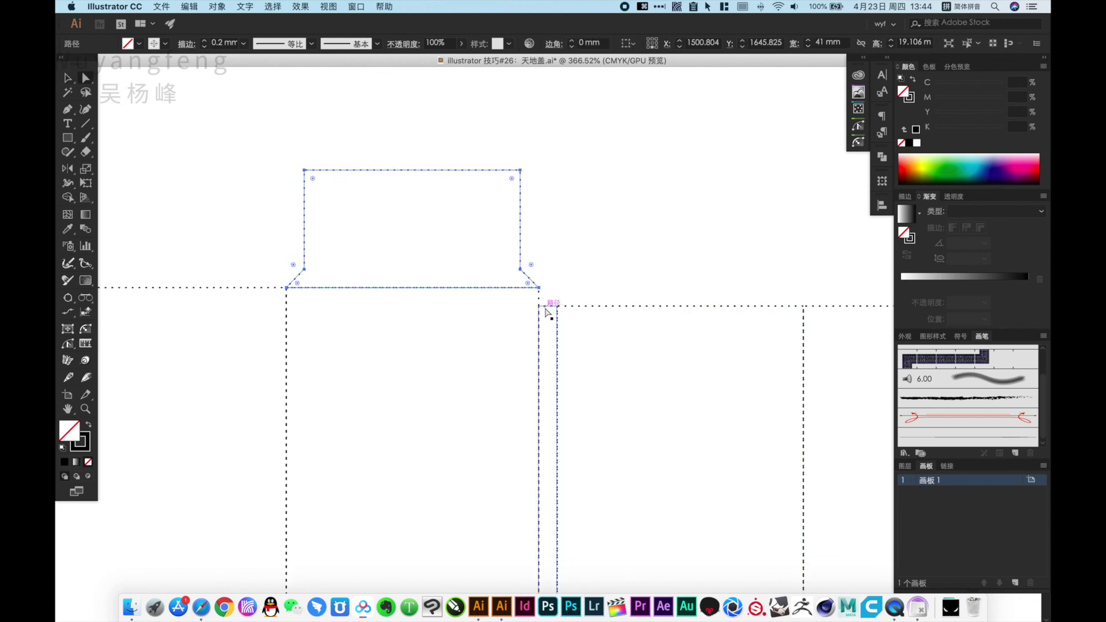
key(a)
drag(540, 306, 540, 292)
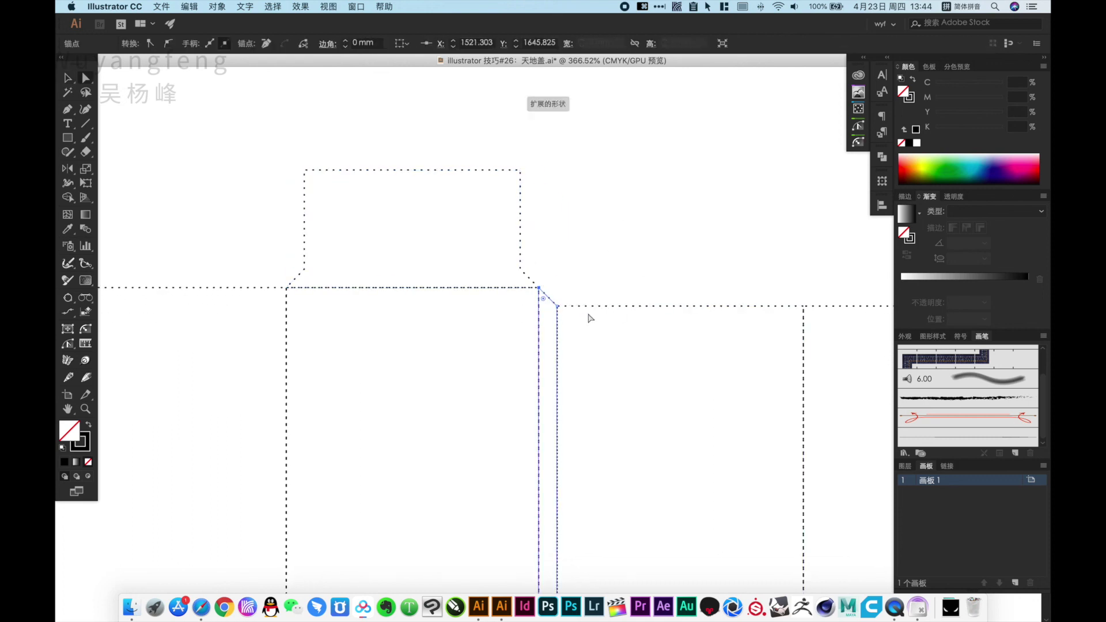
click(568, 248)
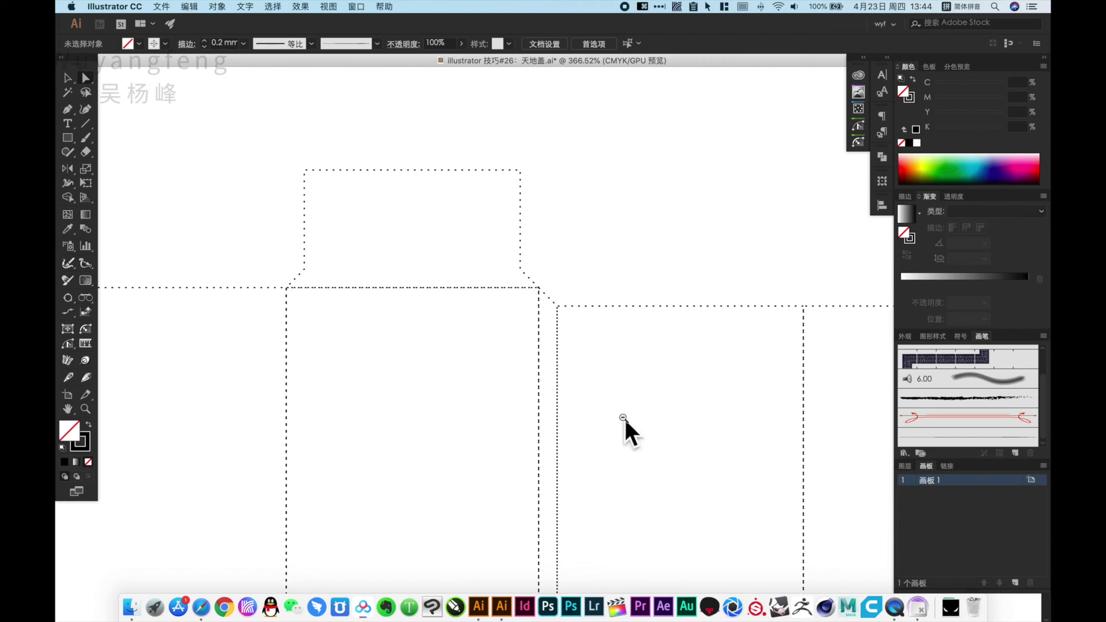
Step: Move the 3 mm strip's lower inner corner point down onto the wall panel's lower corner to slant that end too
alt+super+click(606, 409)
alt+super+click(606, 408)
alt+super+click(606, 409)
drag(489, 438, 581, 549)
drag(537, 488, 583, 399)
click(594, 363)
click(618, 344)
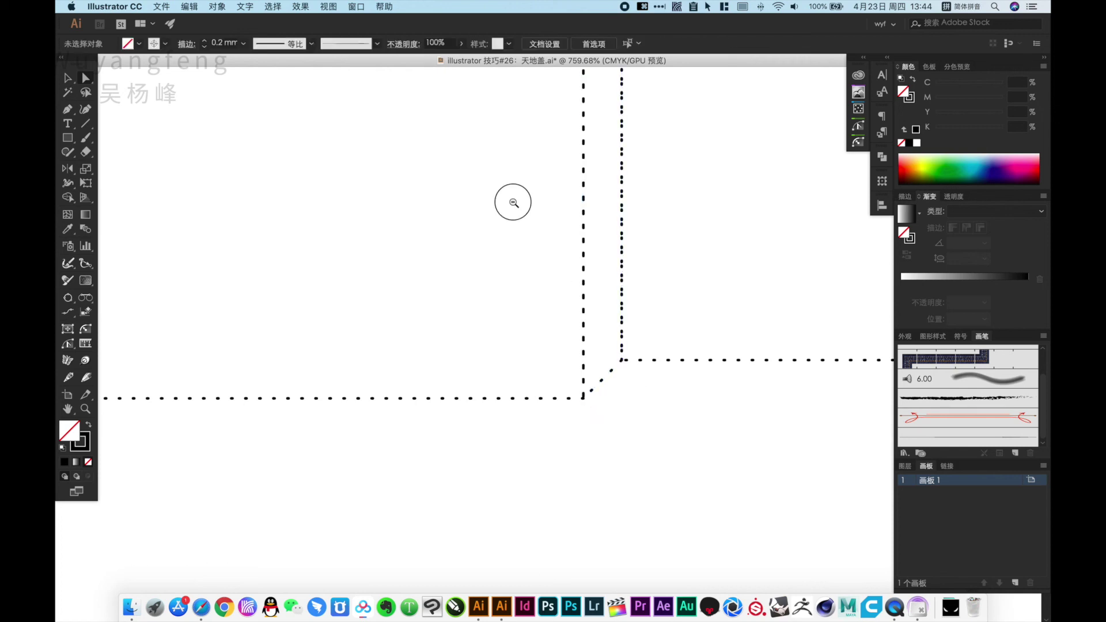
Step: Round the glue tab's two inner corners, where the slanted sides meet the straight sides, with a 2 mm radius
alt+super+click(513, 202)
alt+super+click(513, 201)
alt+super+click(513, 202)
alt+super+click(513, 201)
alt+super+click(615, 314)
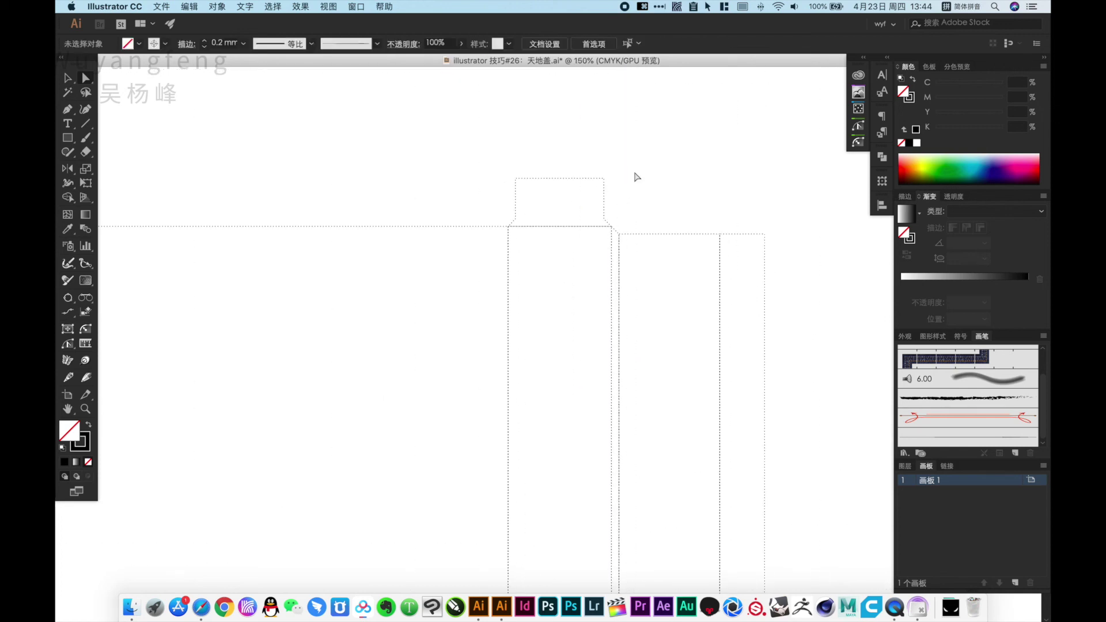
key(v)
drag(408, 146, 760, 316)
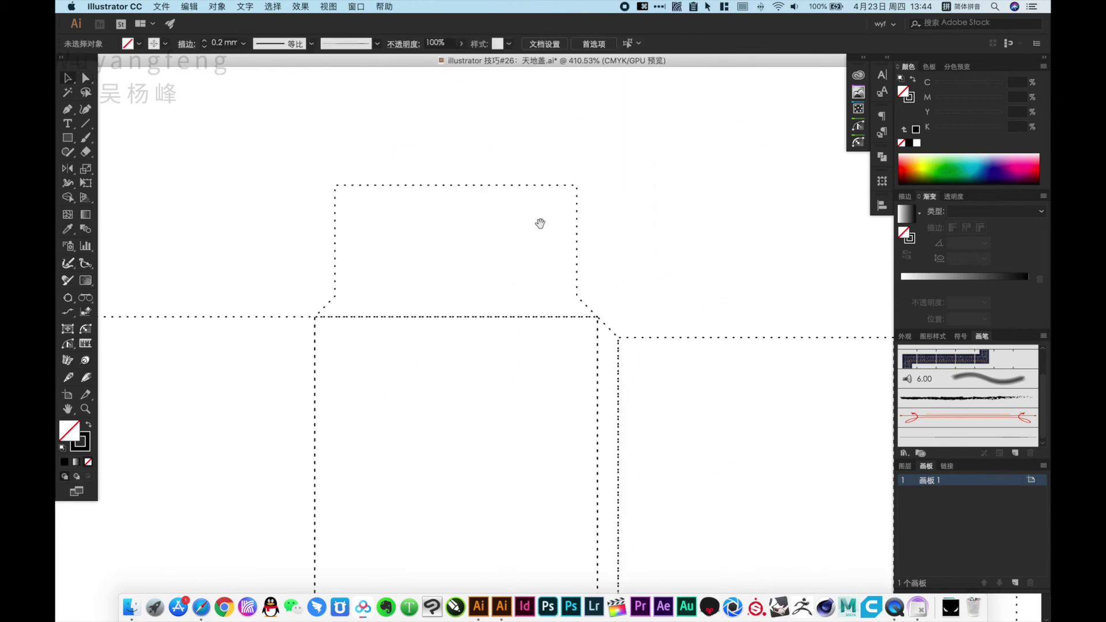
drag(538, 223, 542, 232)
key(a)
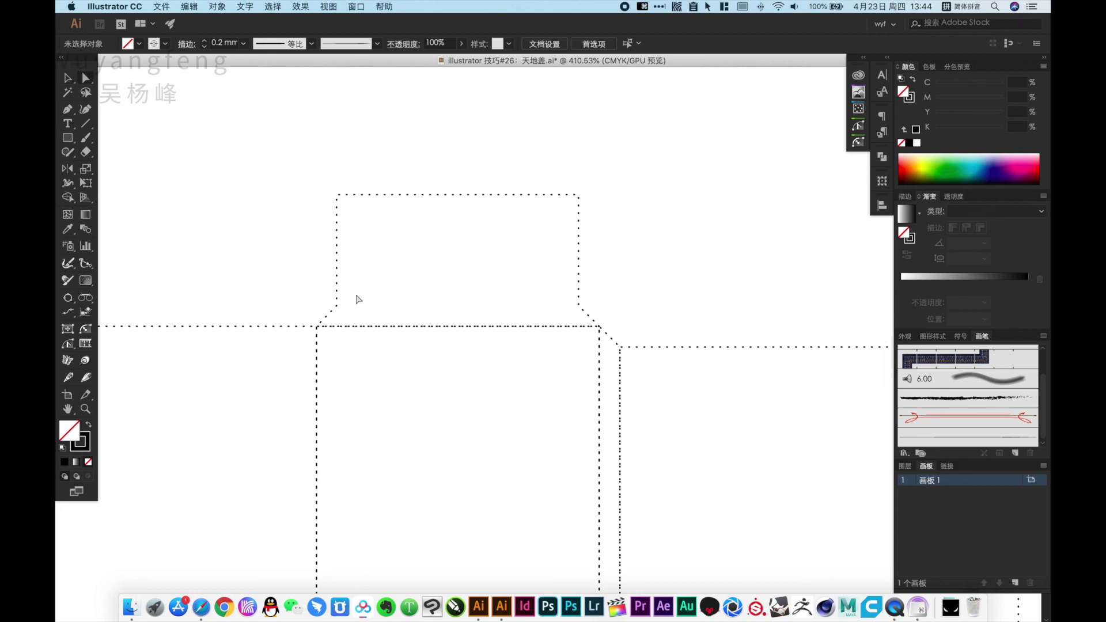
drag(314, 287, 632, 316)
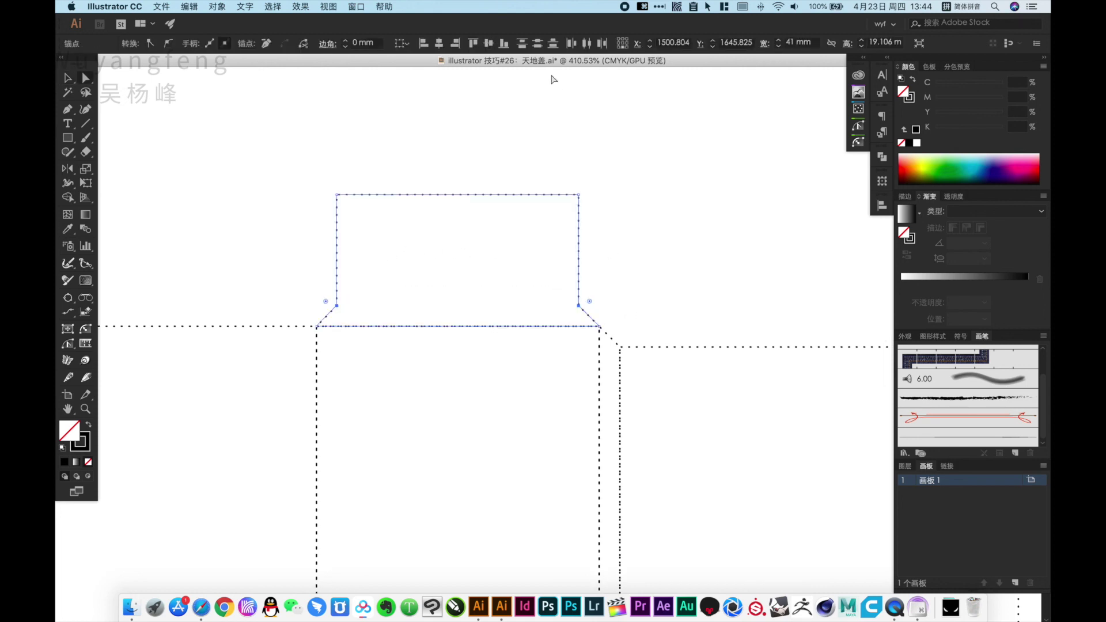
click(346, 41)
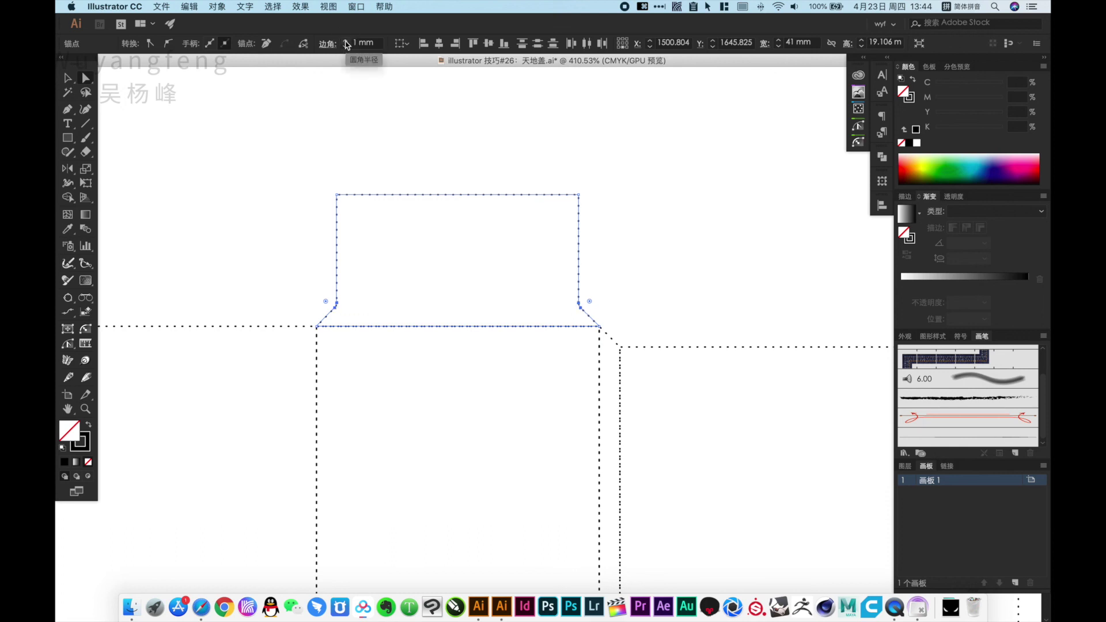
click(347, 41)
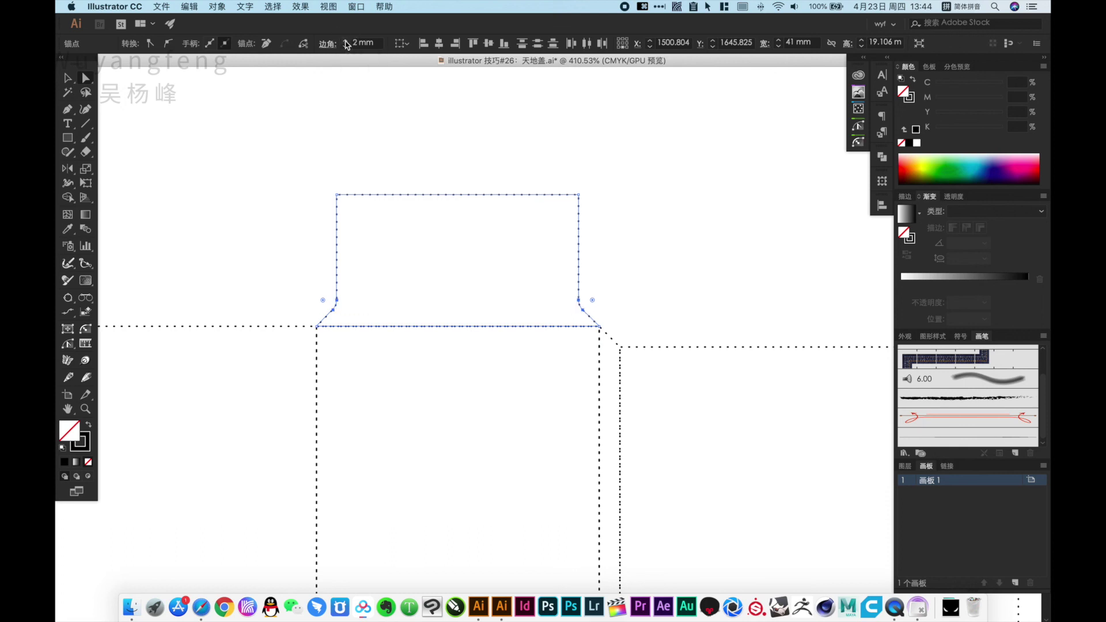
click(696, 303)
Step: Round the glue tab's two top corners with a 5 mm radius
alt+click(647, 315)
scroll(611, 314, down, 3)
scroll(610, 314, left, 3)
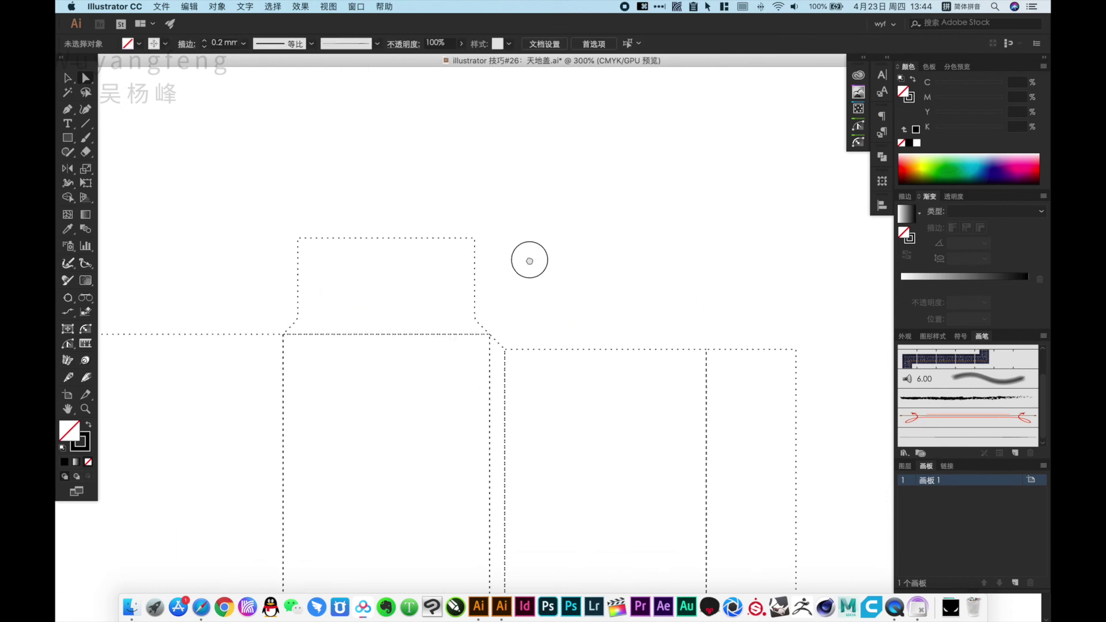
drag(277, 213, 540, 240)
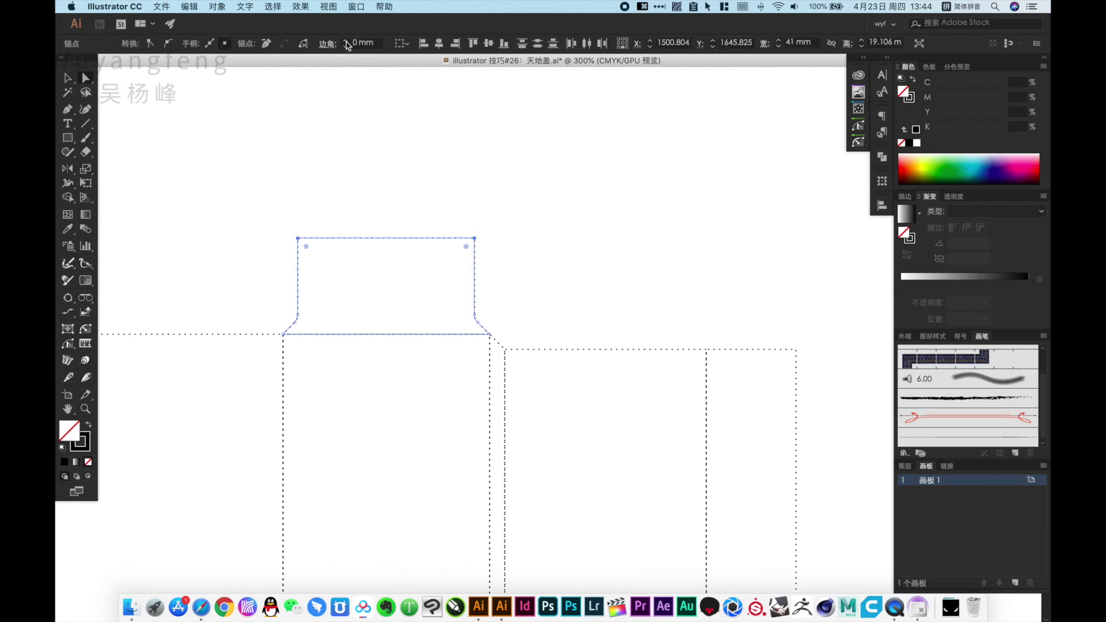
click(347, 41)
click(346, 41)
click(346, 41)
click(346, 42)
click(346, 42)
click(536, 263)
Step: Duplicate the glue tab straight down below the wall panel and flip the copy upside down
alt+super+click(455, 363)
alt+super+click(452, 364)
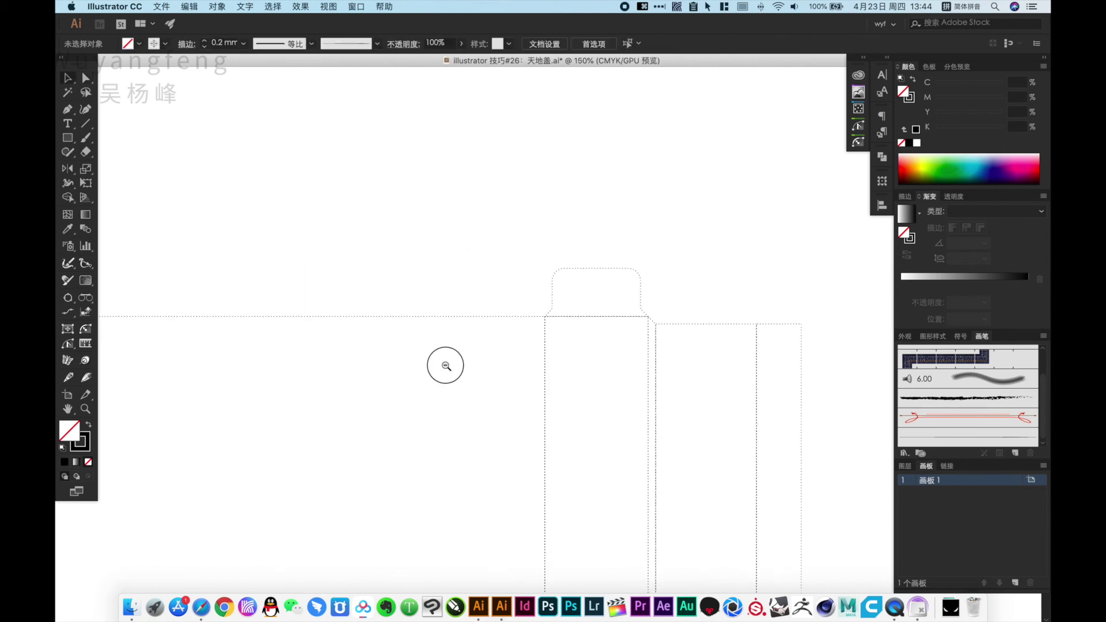
alt+super+click(447, 365)
drag(664, 385, 561, 173)
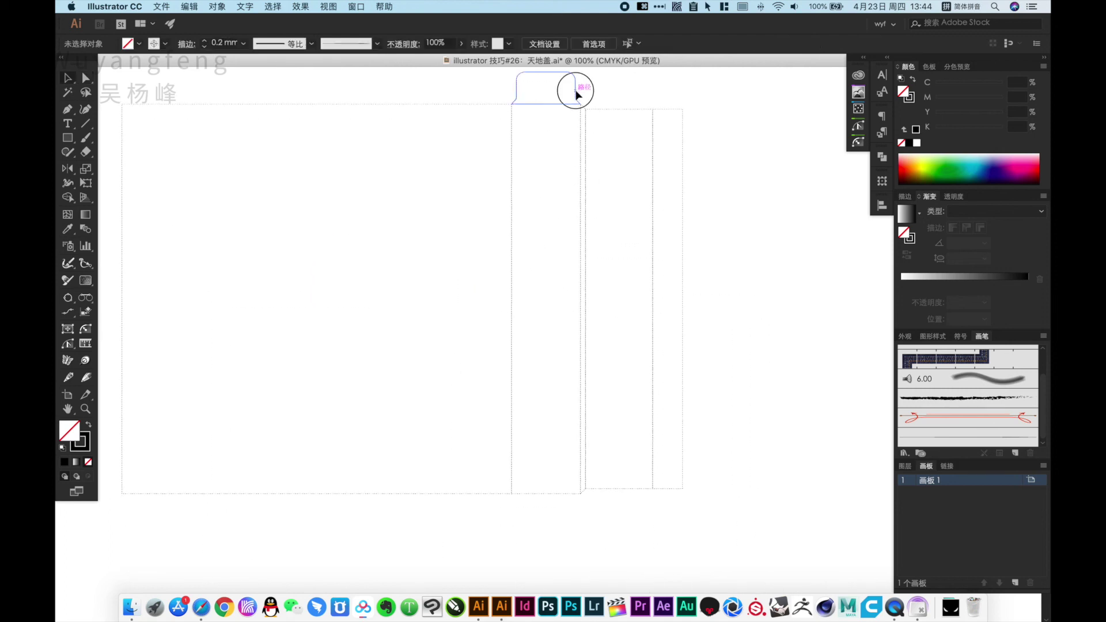
drag(576, 89, 582, 520)
key(r)
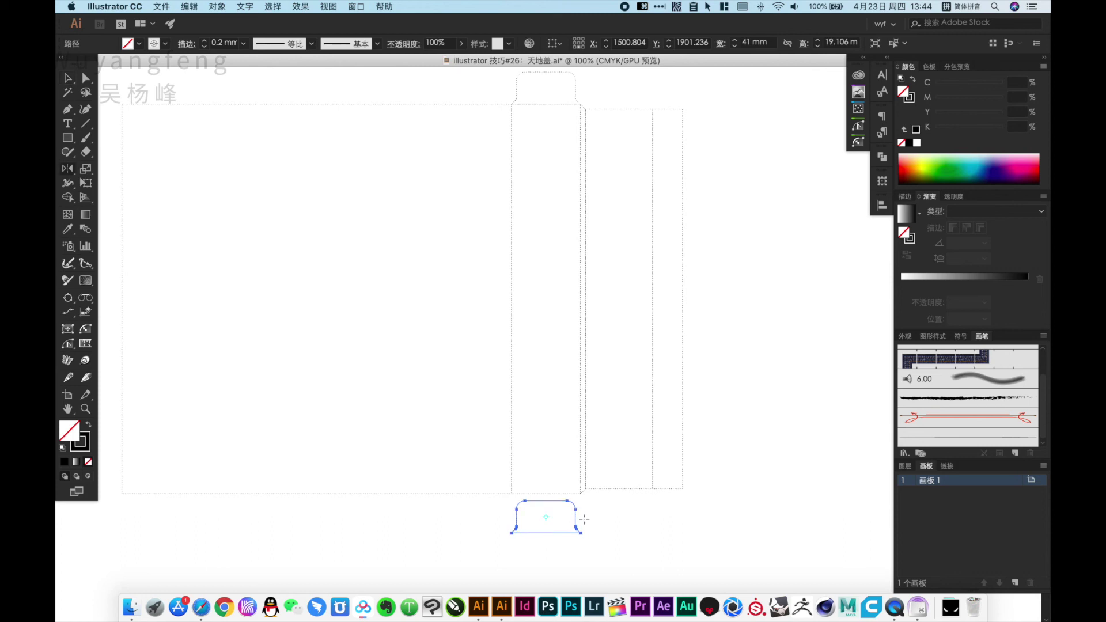
drag(543, 476, 548, 546)
key(v)
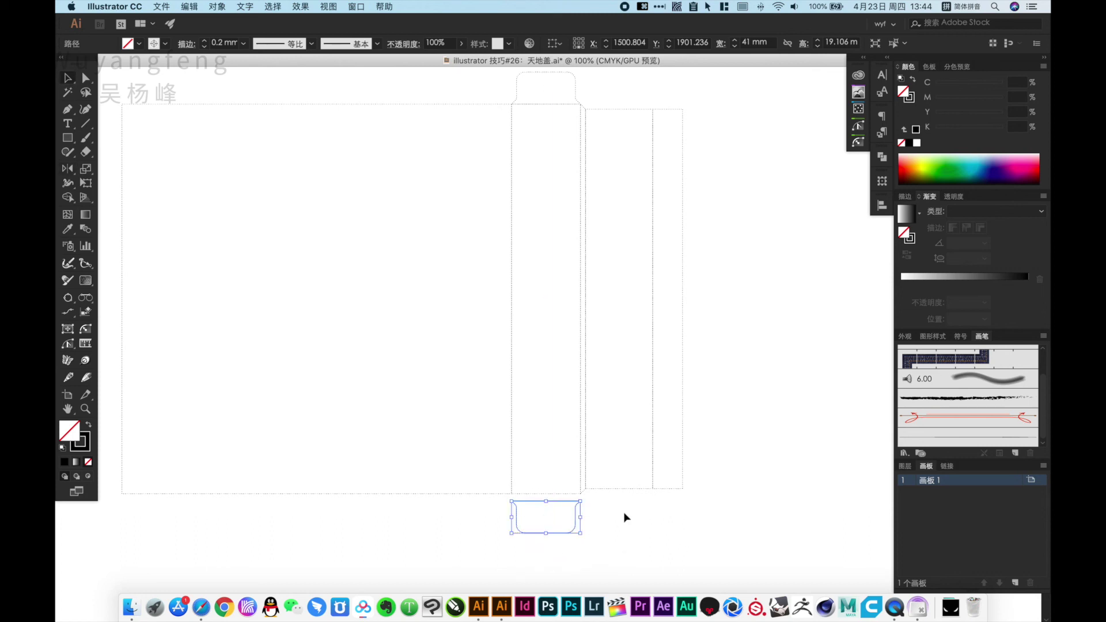
Step: Move the flipped glue tab up so its wide edge snaps to the wall panel's lower edge
drag(477, 457, 640, 510)
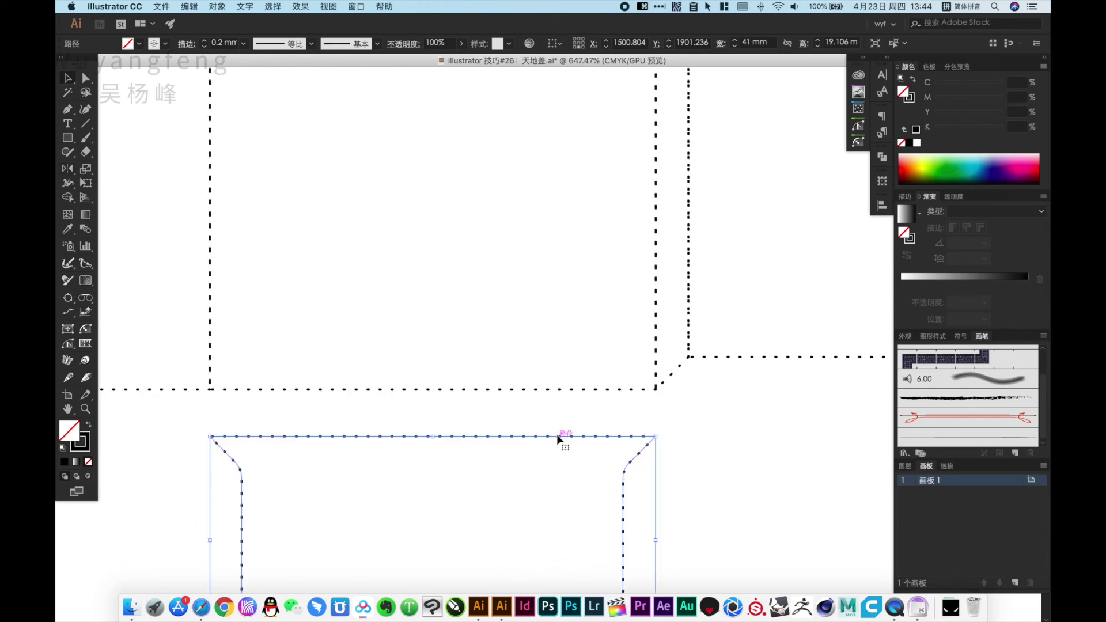
drag(557, 439, 560, 390)
click(772, 437)
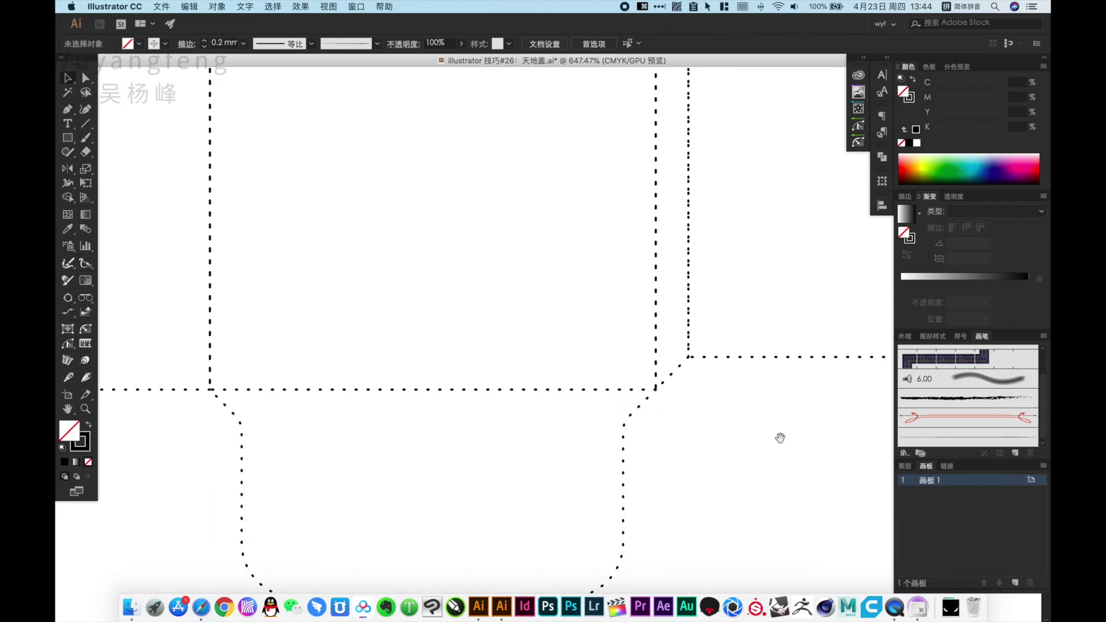
Step: Round the two outer corners of the outermost fold panel with a 5 mm radius
alt+super+click(599, 304)
alt+super+click(587, 297)
alt+super+click(582, 296)
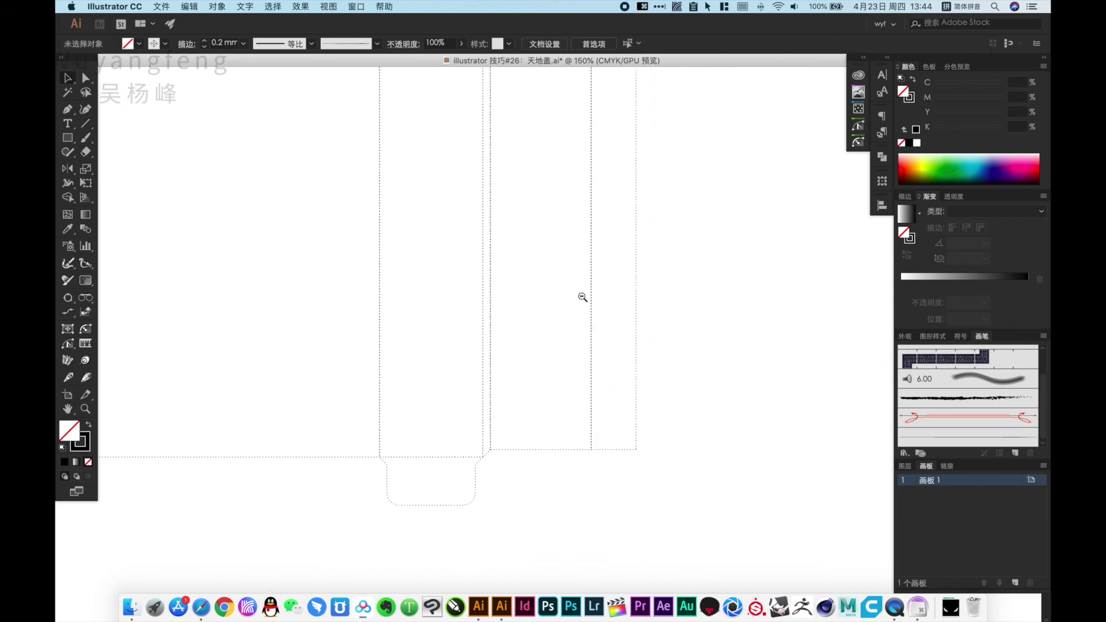
alt+super+click(580, 330)
scroll(531, 357, up, 3)
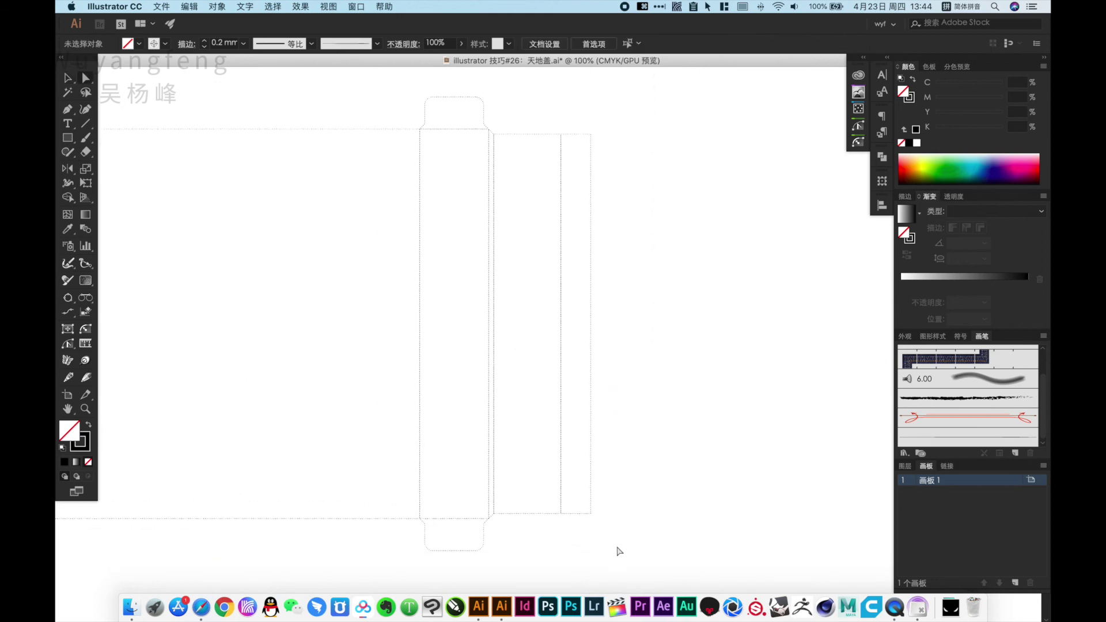
drag(618, 551, 582, 118)
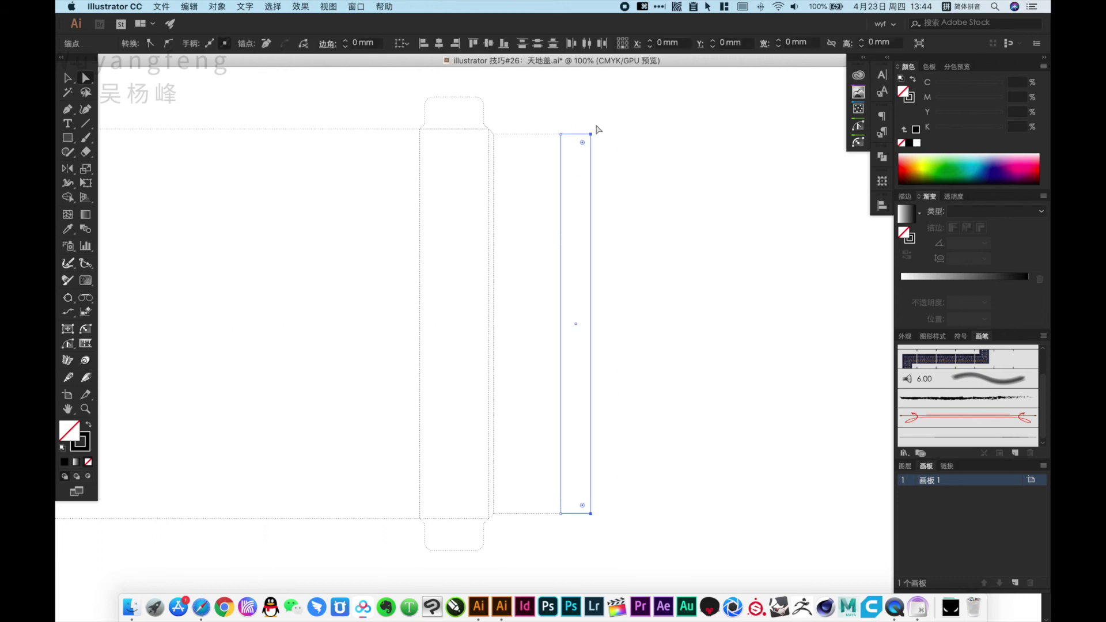
click(346, 43)
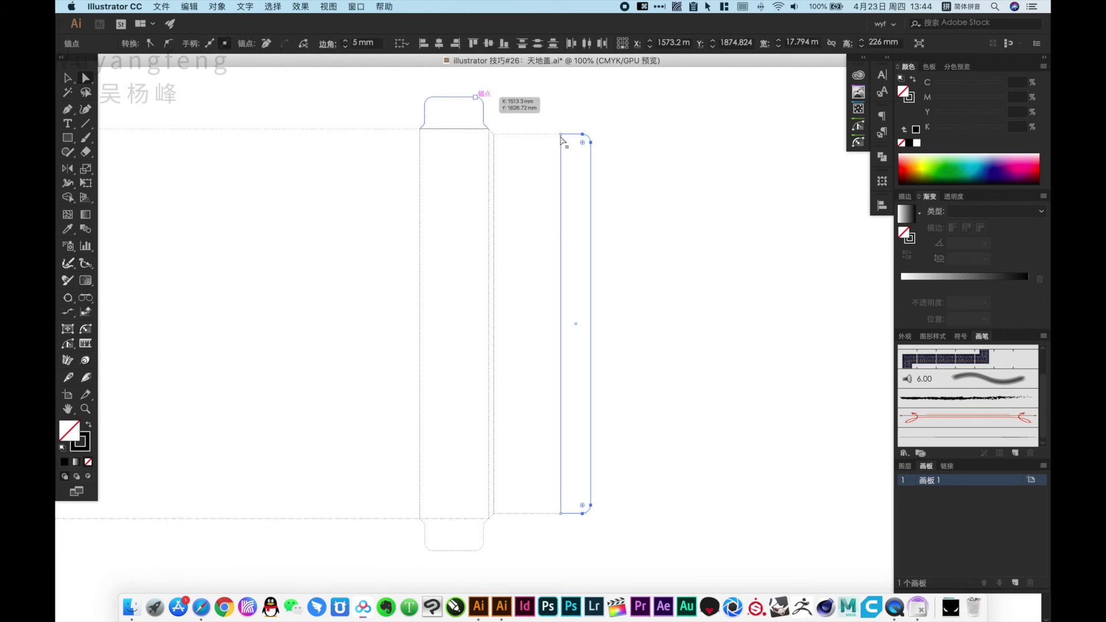
click(636, 192)
alt+click(491, 247)
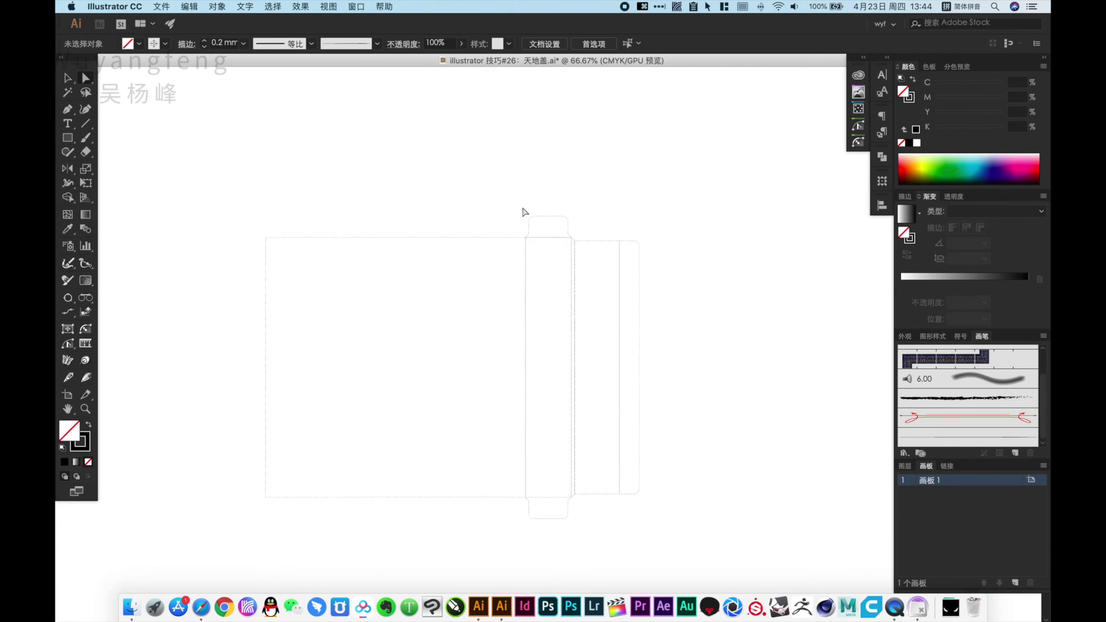
Step: Duplicate the lid's finished-size caption to just above the glue tab and select all of the copy's text
key(v)
scroll(490, 208, up, 3)
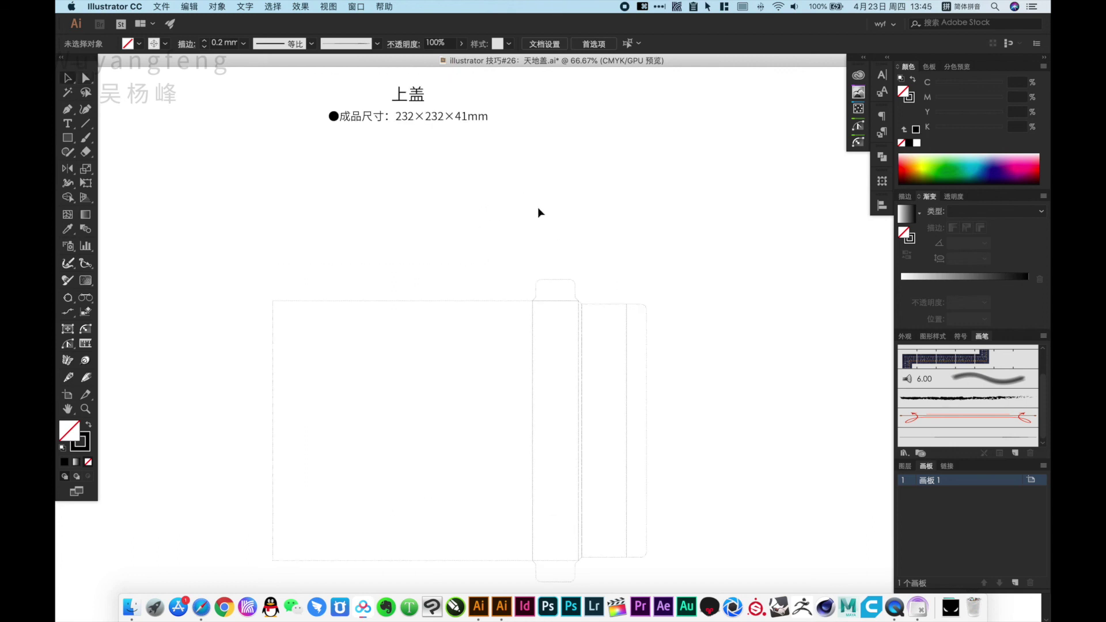
drag(426, 117, 644, 257)
triple_click(642, 254)
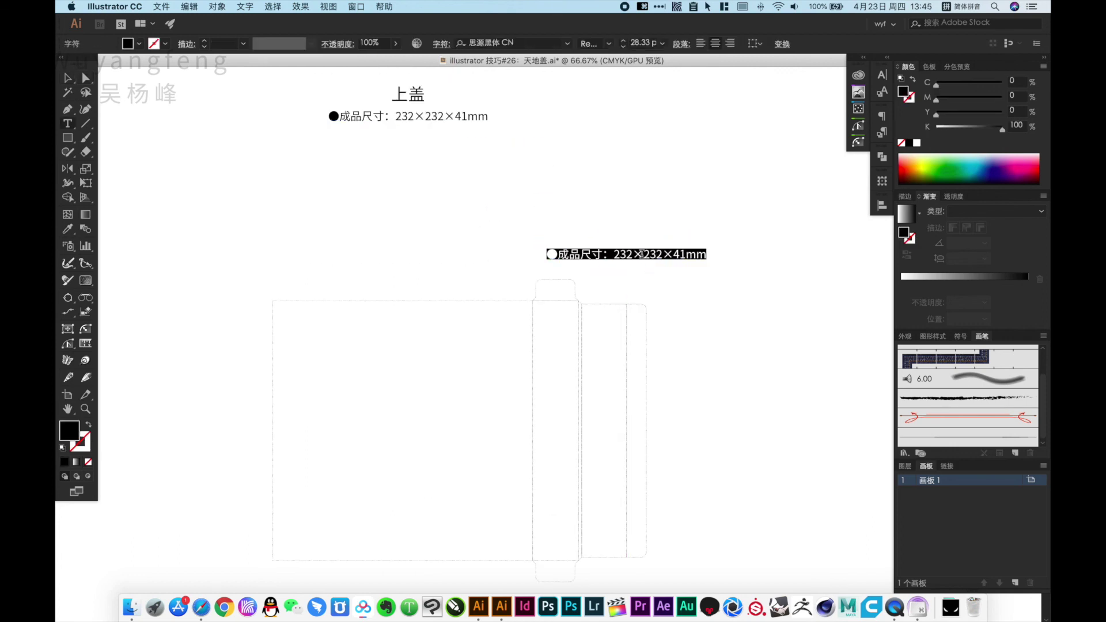
Step: Replace the duplicated caption's text with the note "一边就做好了，其他一样道理"
text(yi)
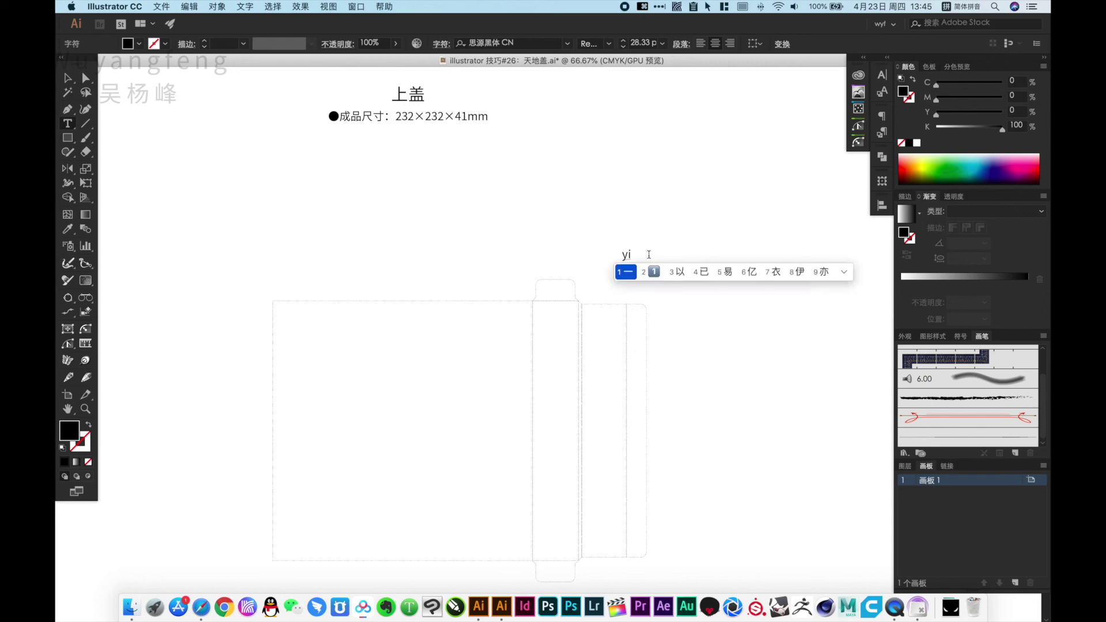
text(zh)
key(BackSpace)
key(BackSpace)
text(bian)
key(space)
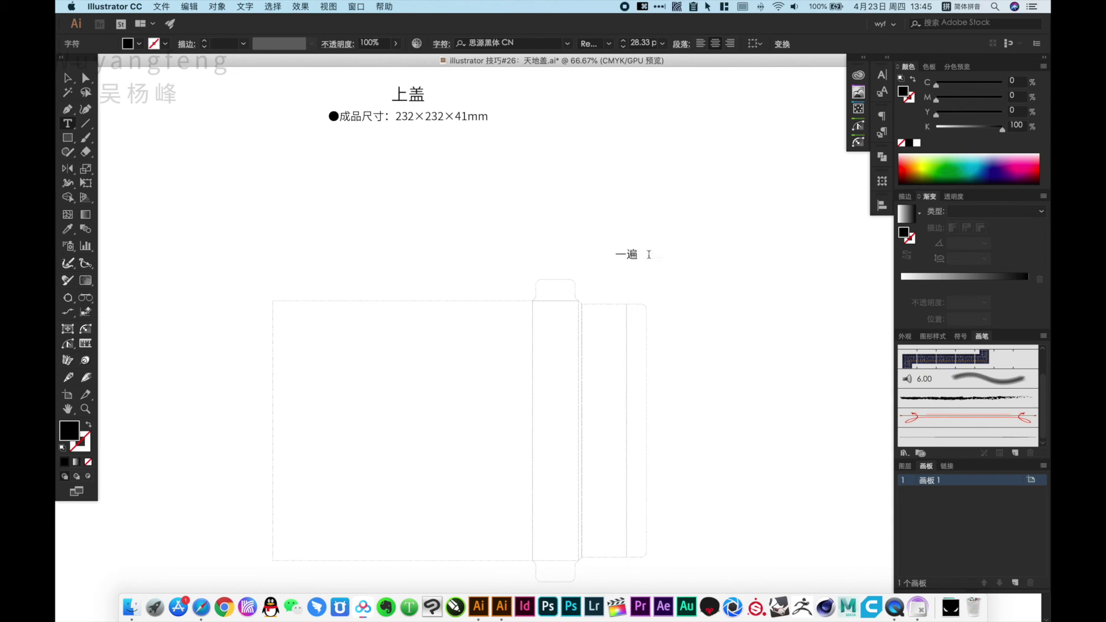
text(bian)
key(space)
text(jiu)
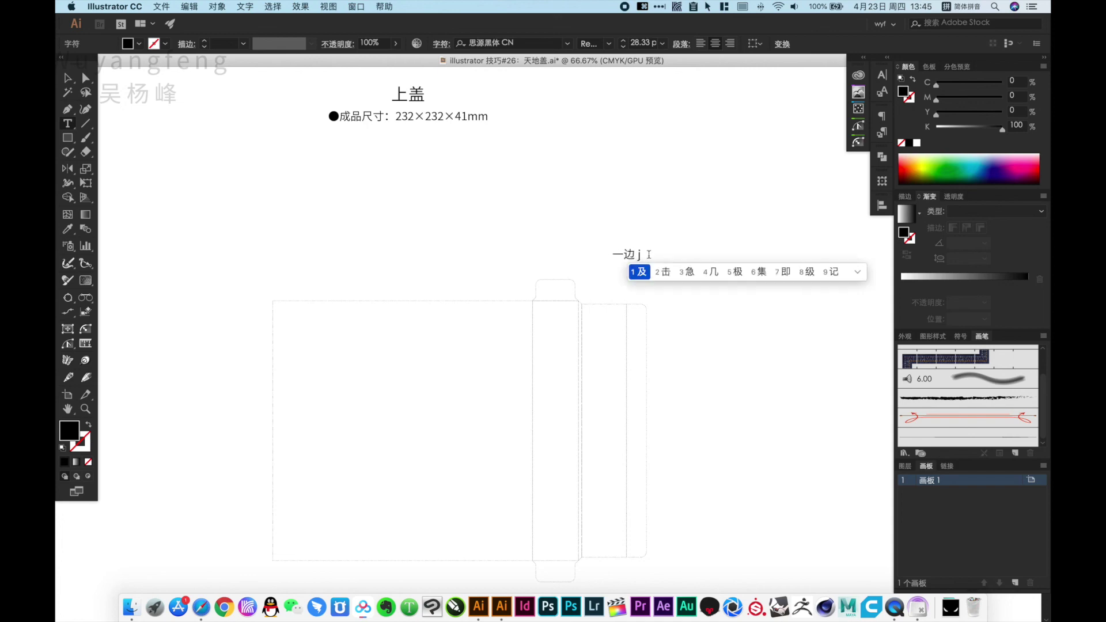
key(space)
text(zuo)
key(space)
text(hao)
key(space)
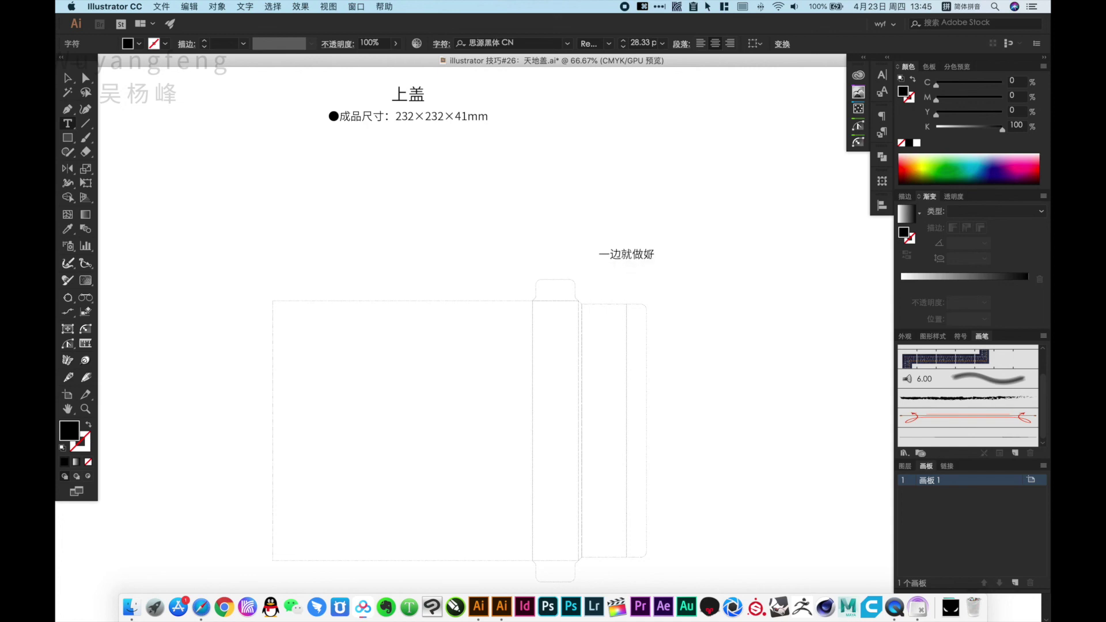
text(le)
key(space)
text(,qita)
key(space)
text(yiy)
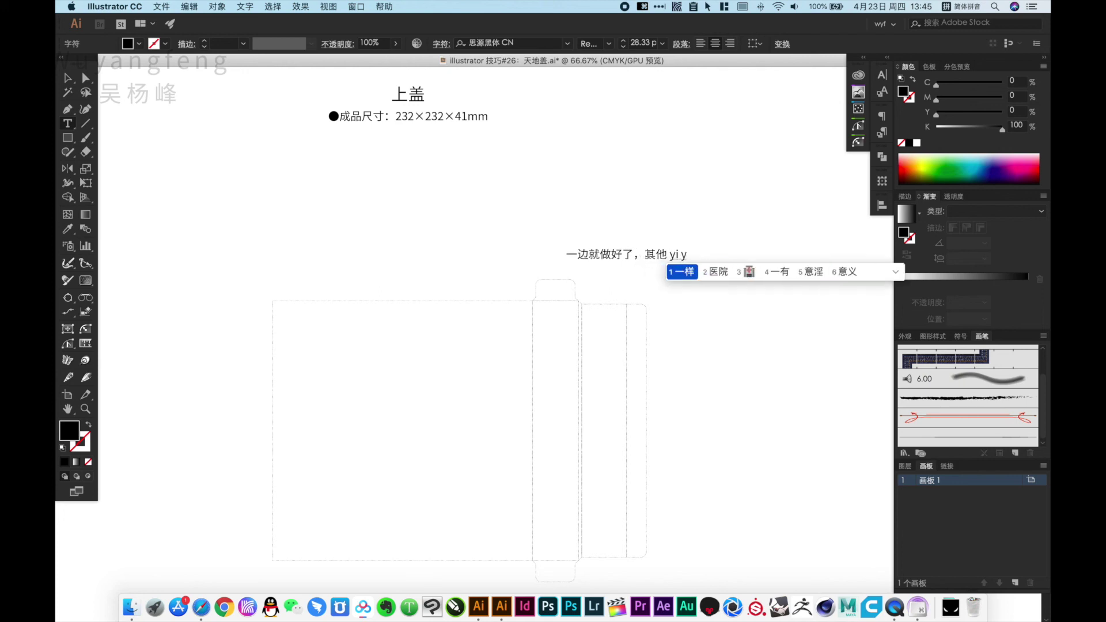
key(space)
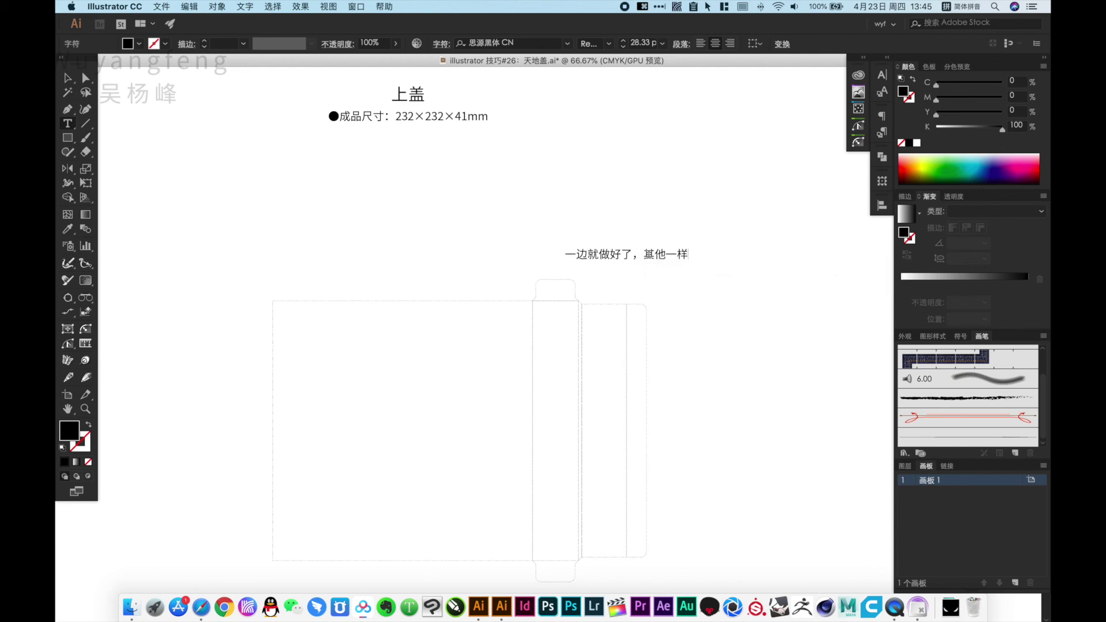
text(dal)
key(BackSpace)
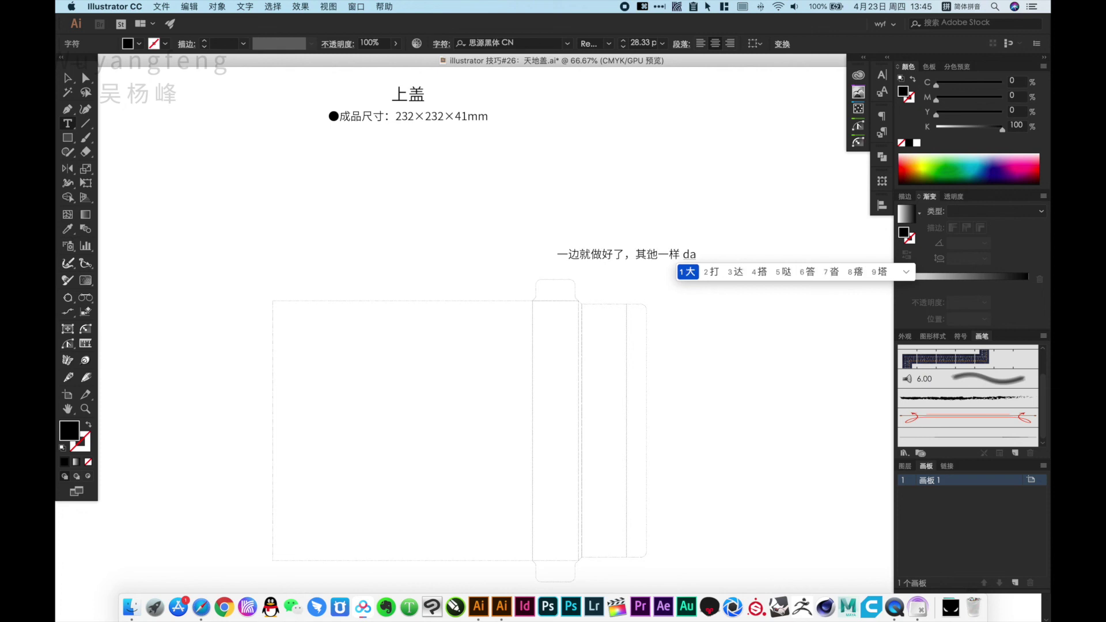
text(ol)
key(space)
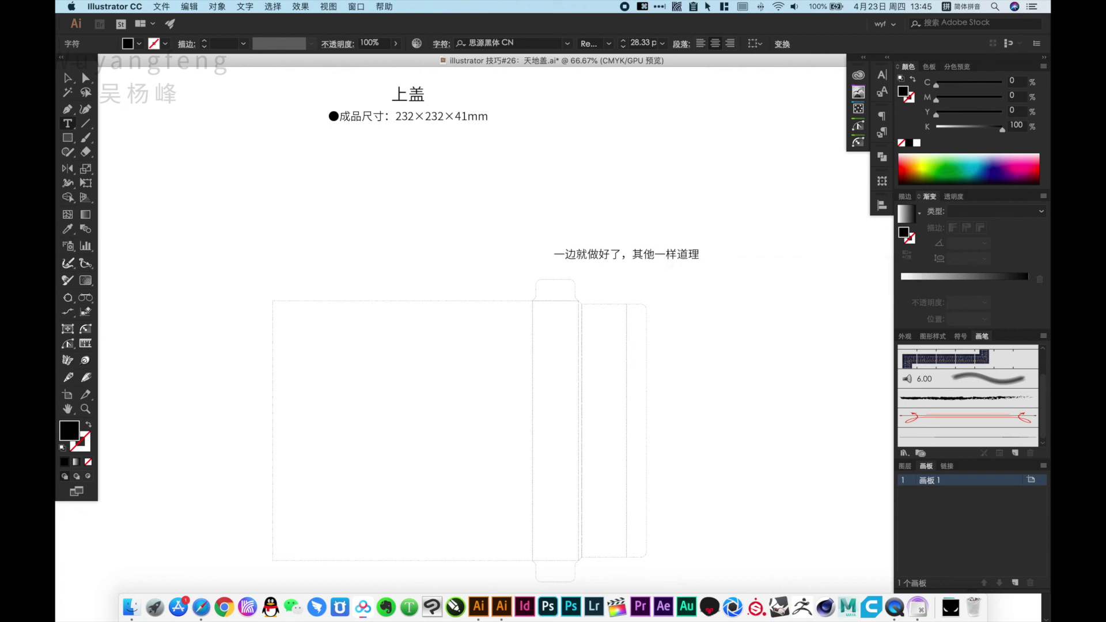
key(Escape)
Step: Move the note up and to the right, clear of the die-line, and deselect it
drag(657, 258, 715, 172)
click(727, 275)
drag(616, 240, 641, 162)
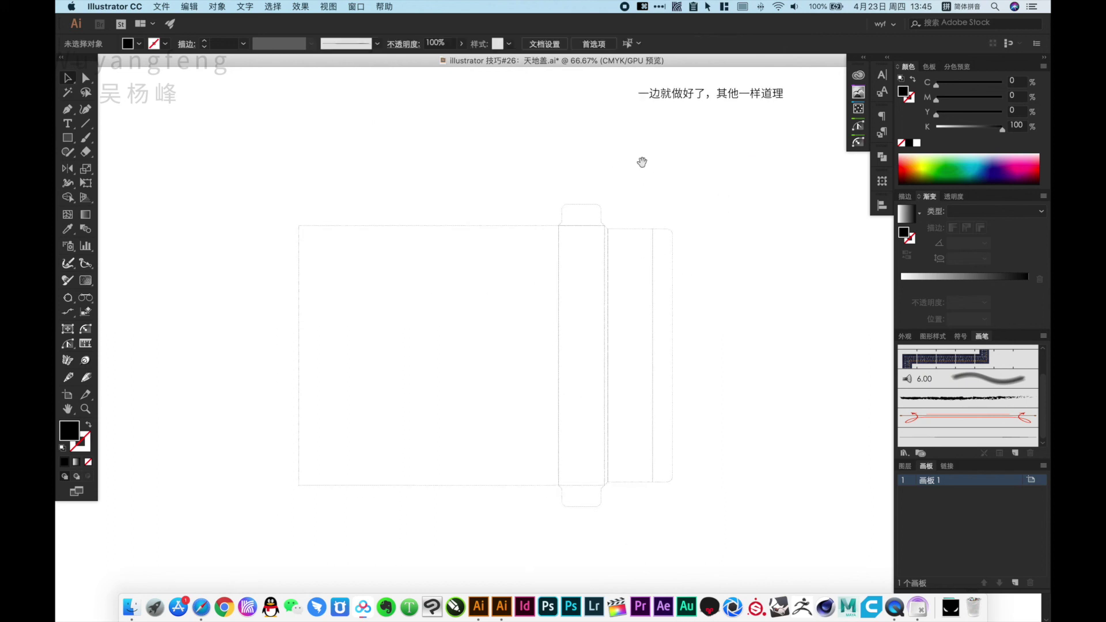
Step: Hide the panels and group the wall panel with its glue tabs and outer fold panels
key(Tab)
drag(567, 138, 729, 497)
key(super+g)
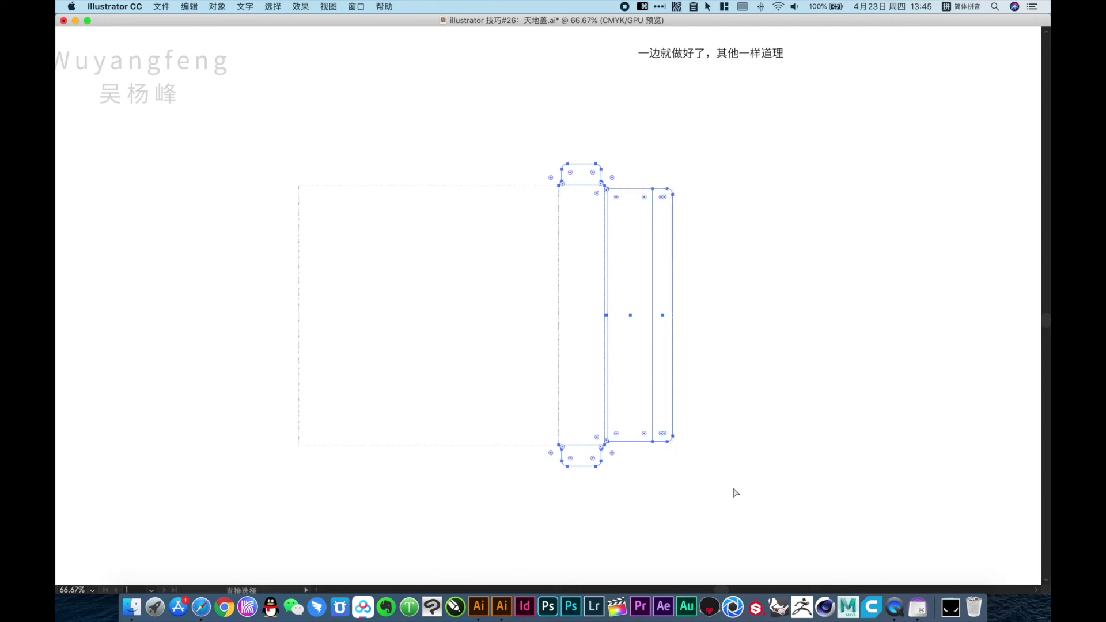
click(710, 327)
drag(677, 290, 733, 335)
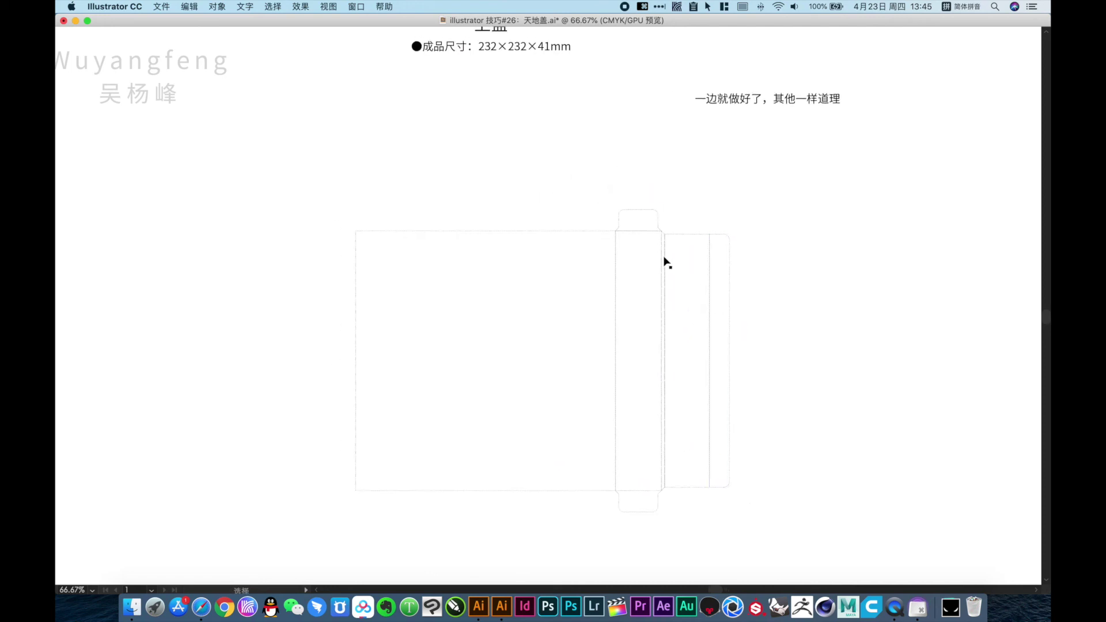
drag(655, 237, 237, 236)
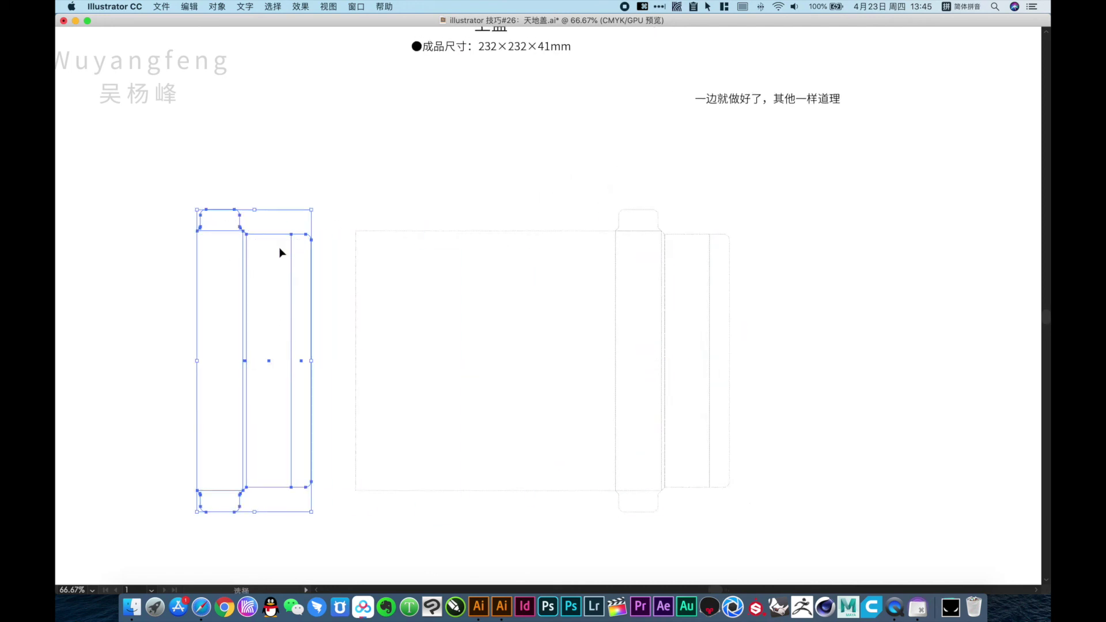
click(819, 342)
drag(171, 180, 322, 312)
key(Delete)
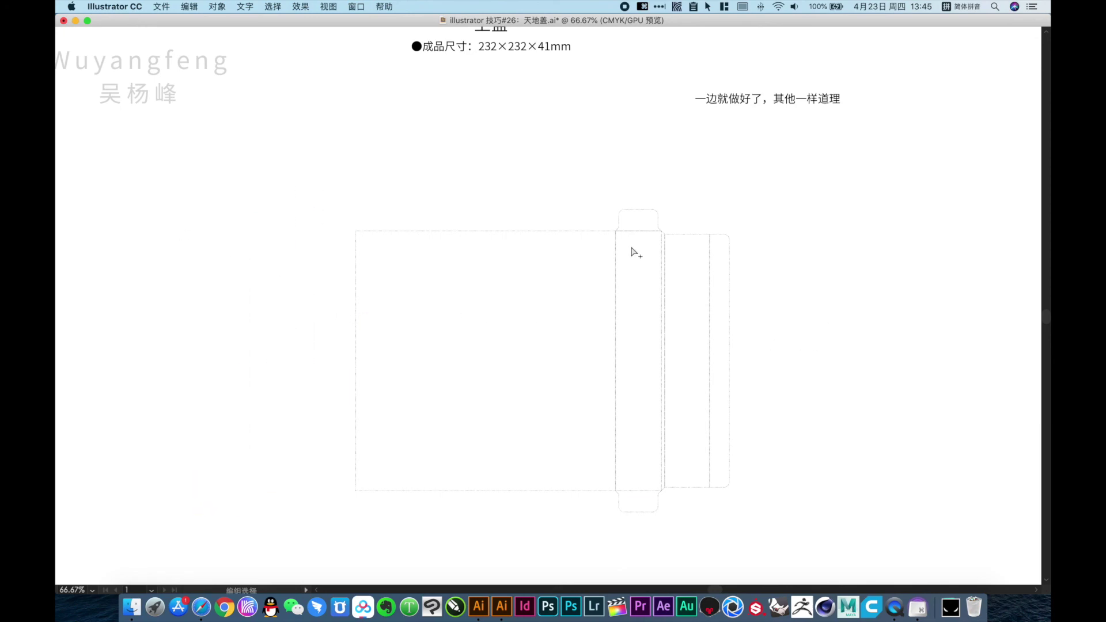
click(633, 249)
click(581, 201)
key(space)
drag(762, 415, 759, 416)
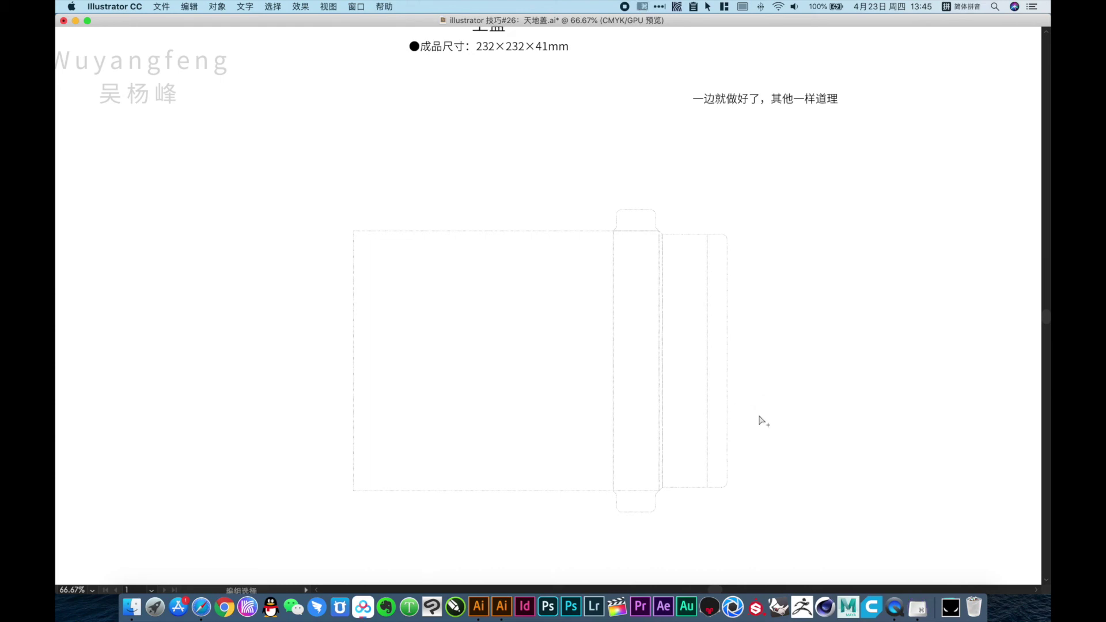
key(v)
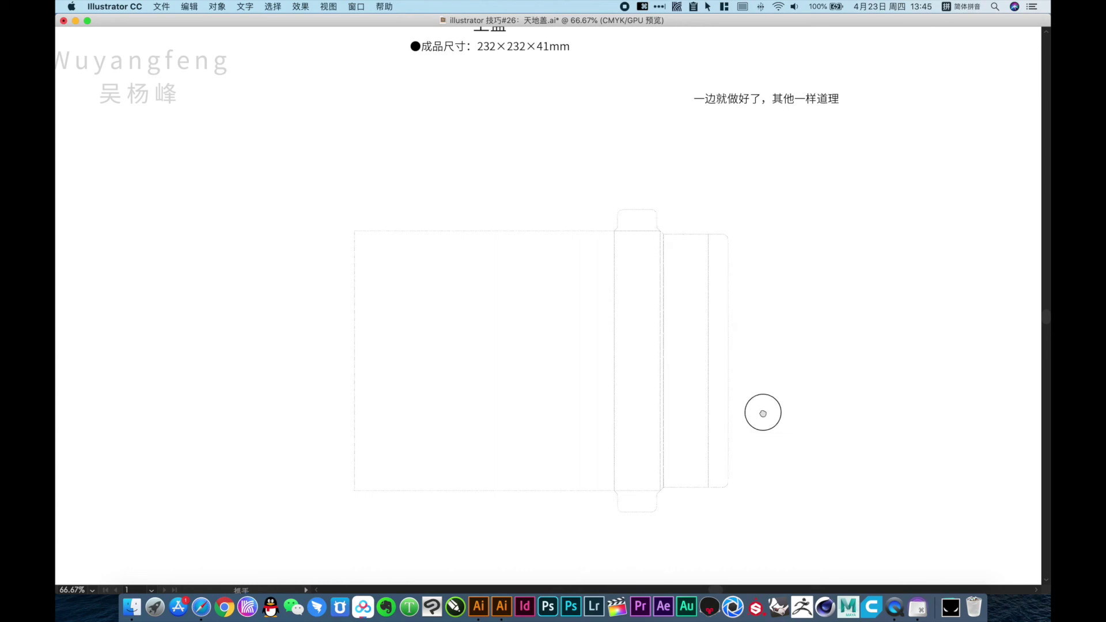
scroll(763, 413, down, 1)
Step: Quit and relaunch KeyCastr, closing its preferences window
right_click(917, 608)
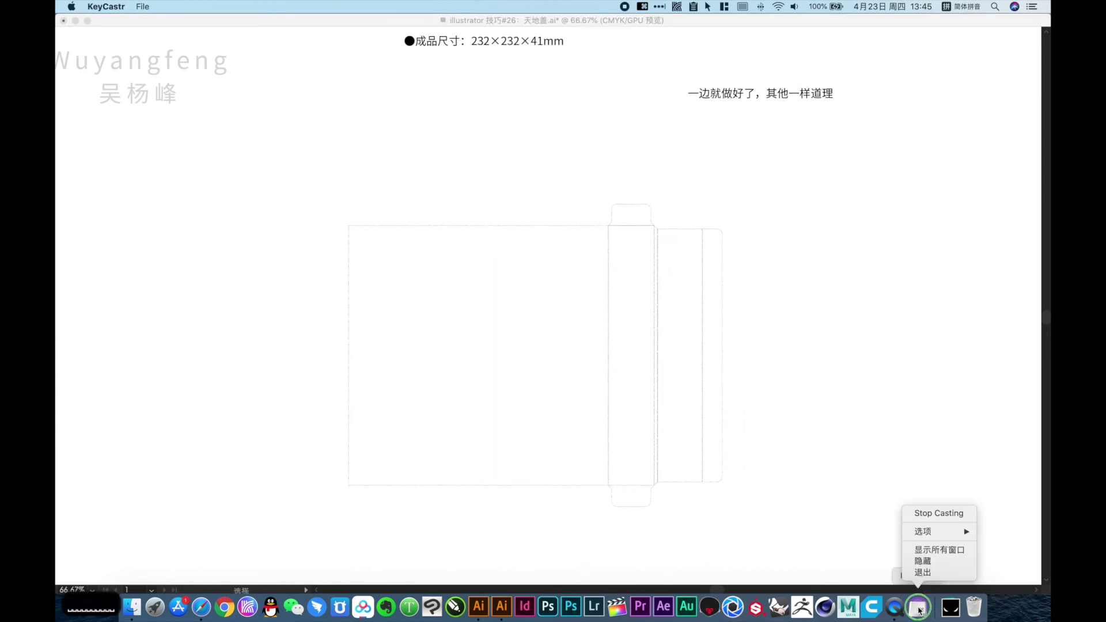
click(923, 573)
key(space)
drag(564, 242, 167, 612)
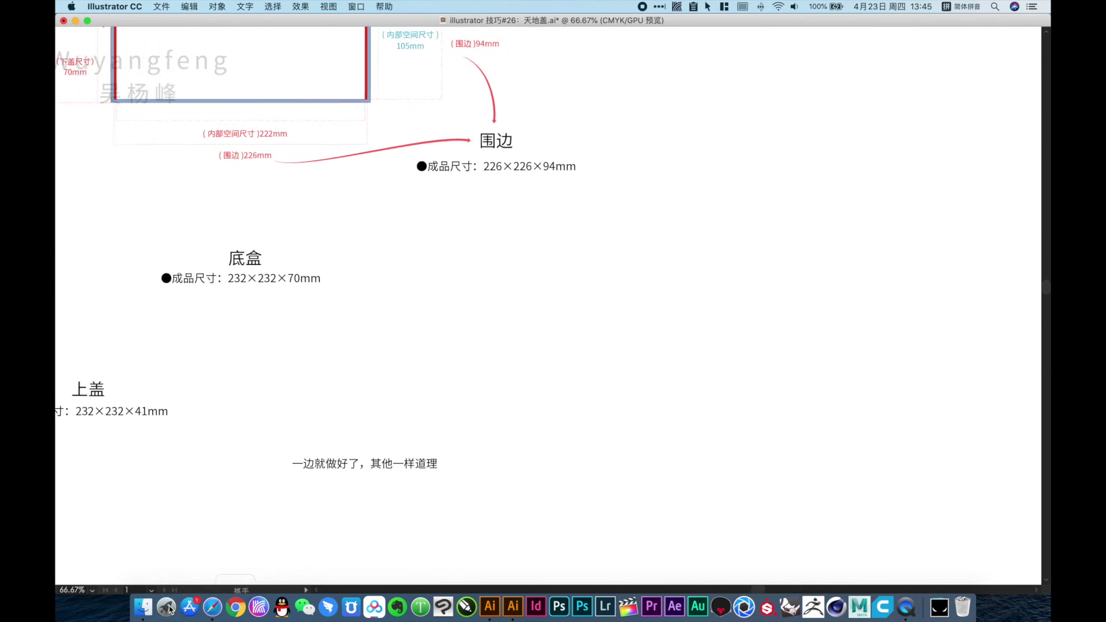
click(167, 608)
click(563, 194)
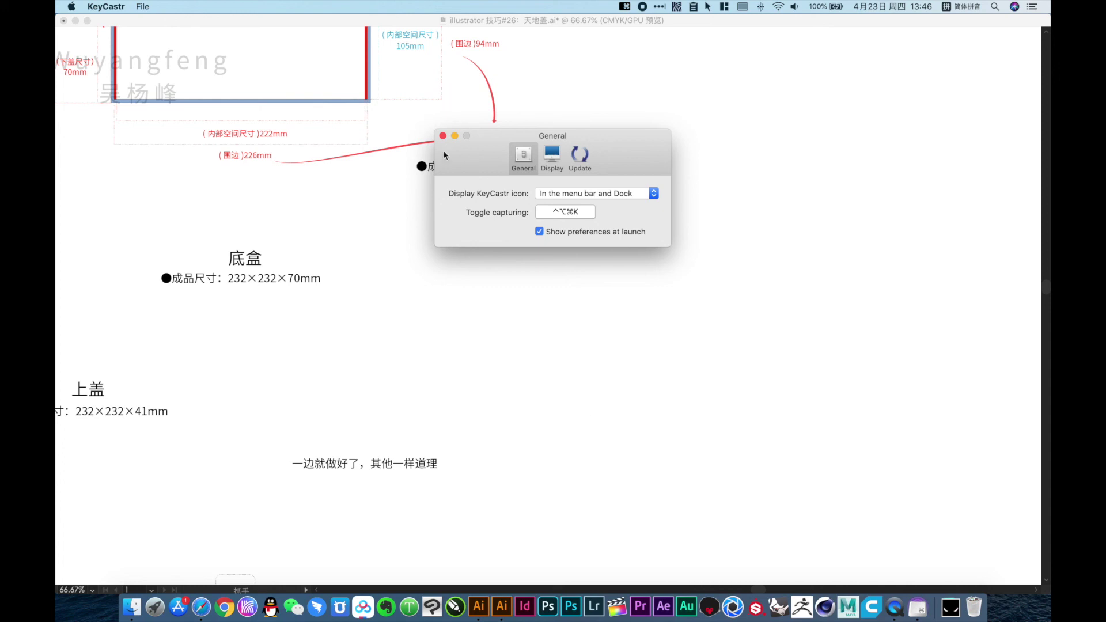
click(442, 136)
Step: Undo the side flap's trial move and group the wall panel, both glue tabs and the fold panels again
drag(375, 363, 855, 329)
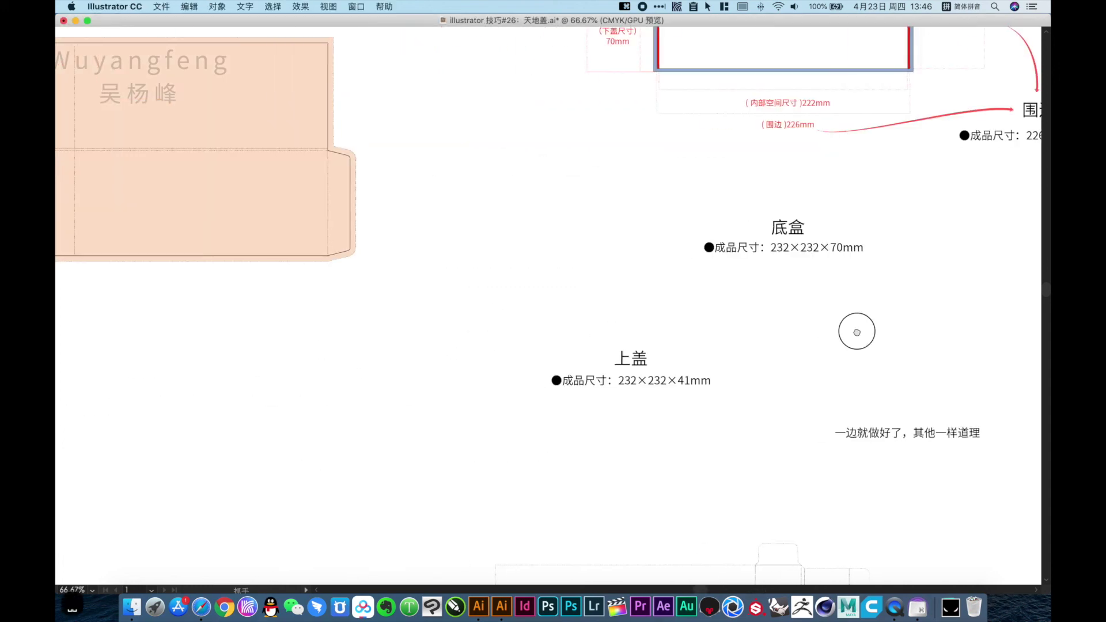
drag(383, 331, 654, 326)
key(super+minus)
drag(719, 383, 570, 191)
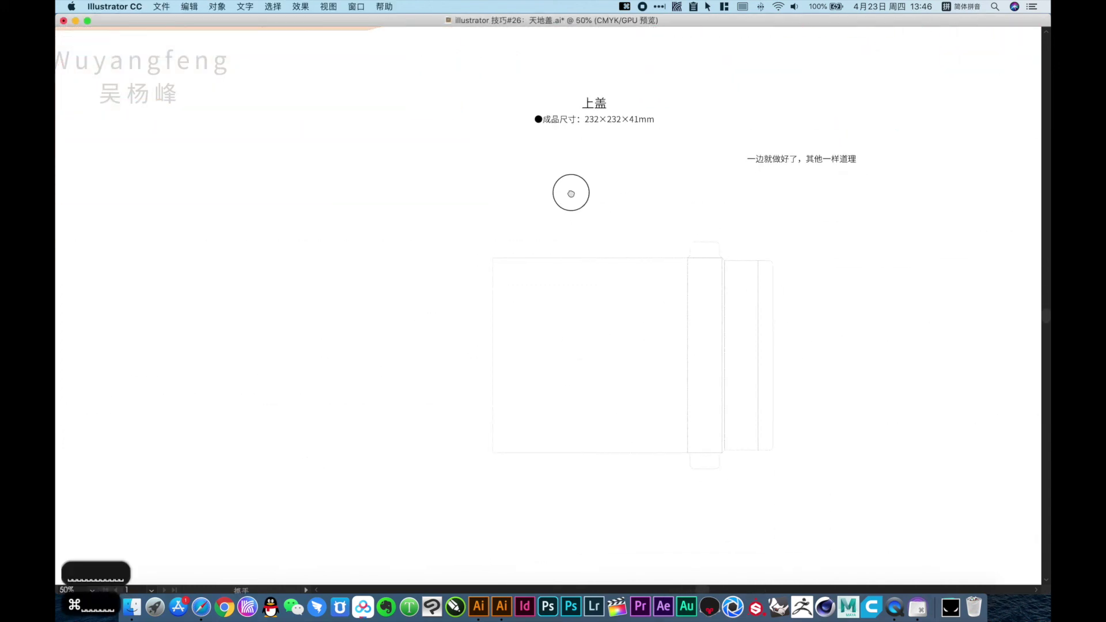
drag(761, 359, 748, 280)
drag(840, 469, 814, 197)
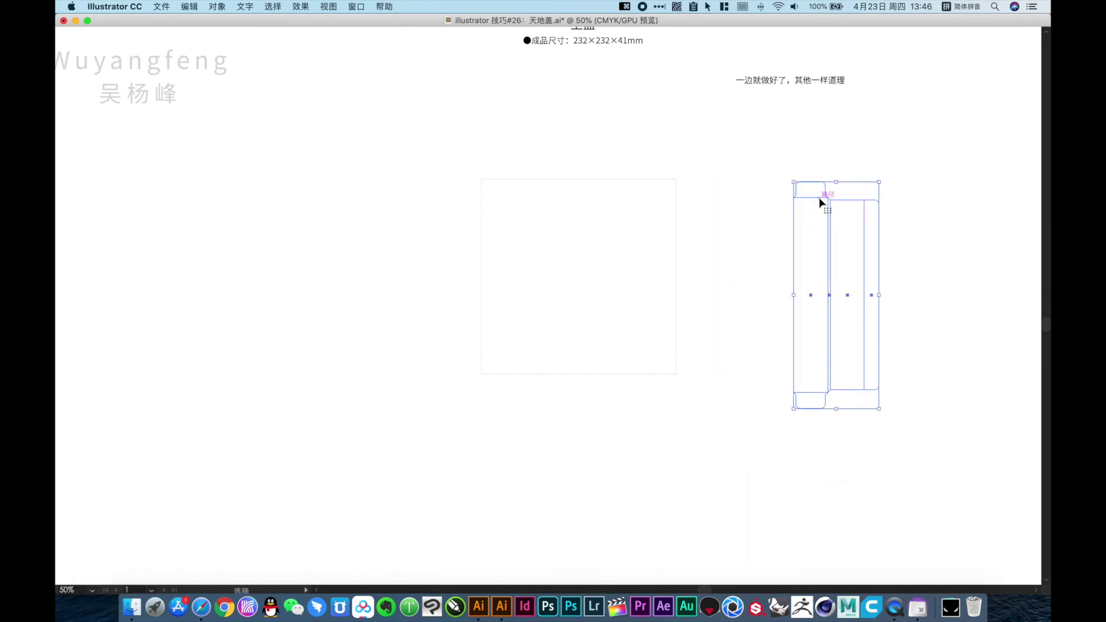
key(super+z)
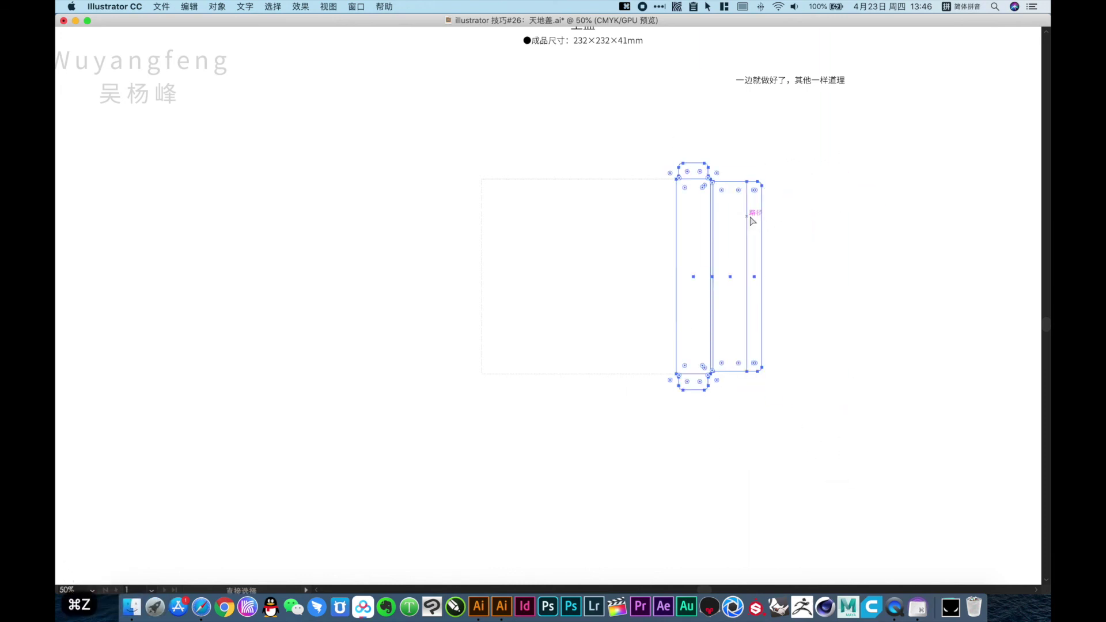
key(super+g)
Step: Duplicate the side flap group straight to the left of the main panel and mirror the copy horizontally
drag(750, 212, 364, 216)
key(o)
drag(294, 217, 506, 175)
key(v)
Step: Snap the mirrored flap group's inner wall corner to the main panel's upper-left corner
drag(339, 136, 615, 247)
click(440, 178)
drag(350, 266, 567, 262)
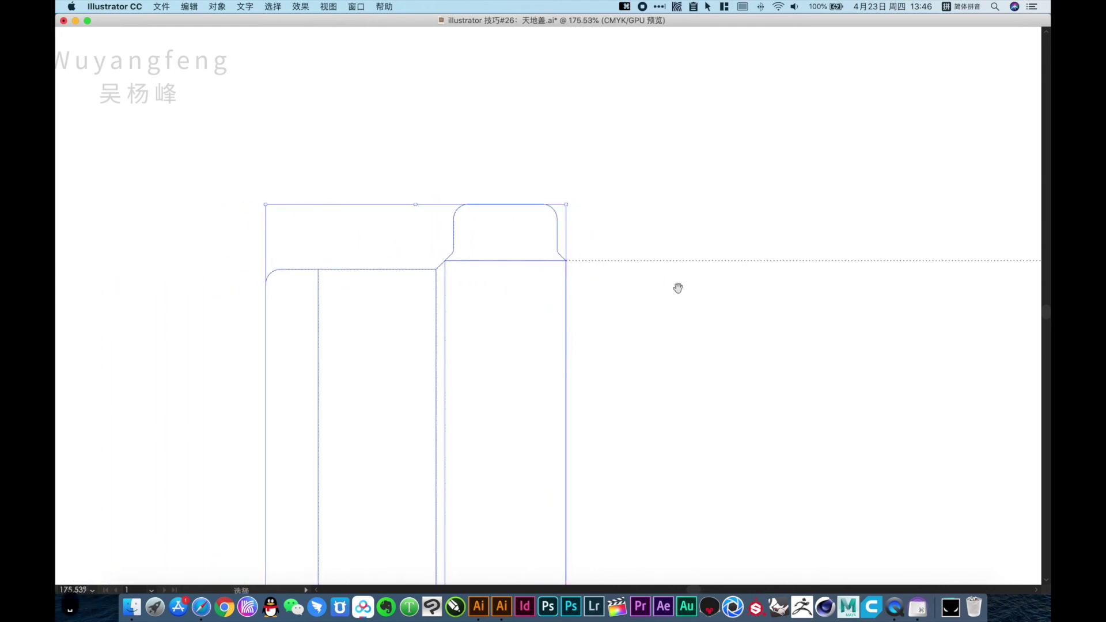
alt+super+click(674, 323)
alt+super+click(605, 314)
alt+super+click(538, 306)
alt+super+click(509, 294)
drag(509, 293, 532, 200)
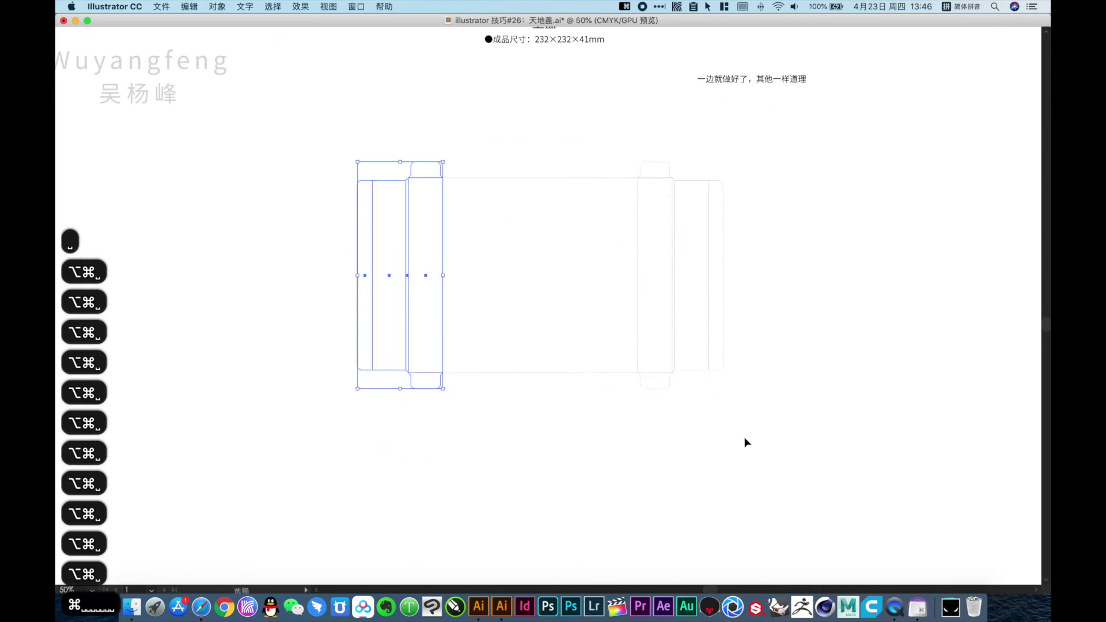
Step: Reflect a copy of the main panel and both flap groups by a quarter turn, adding flaps above and below the main panel
drag(765, 445, 428, 189)
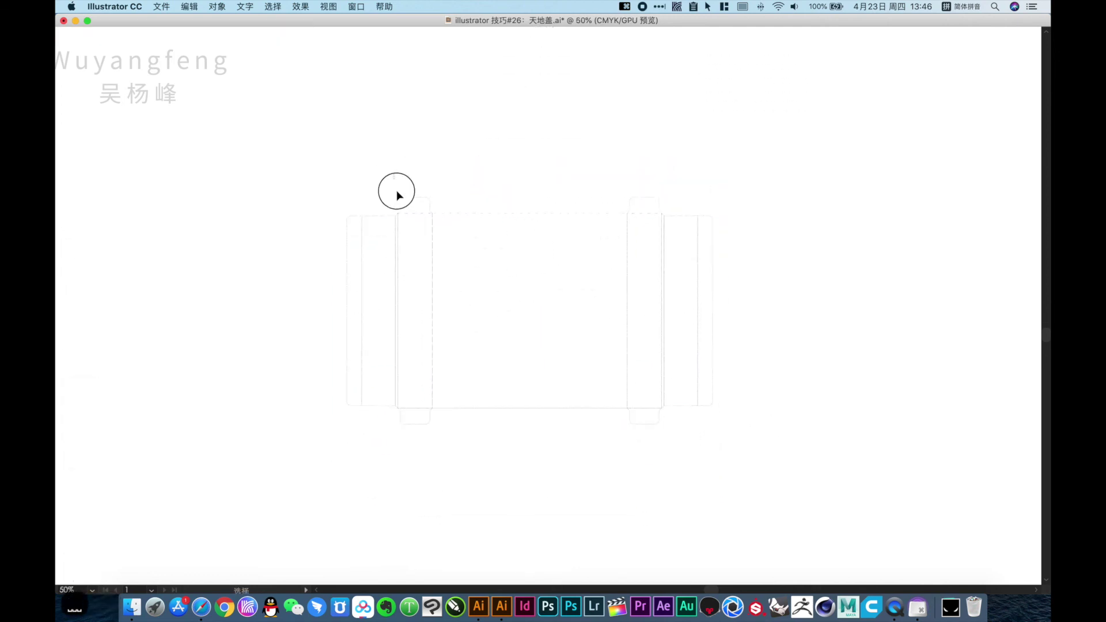
drag(397, 190, 720, 467)
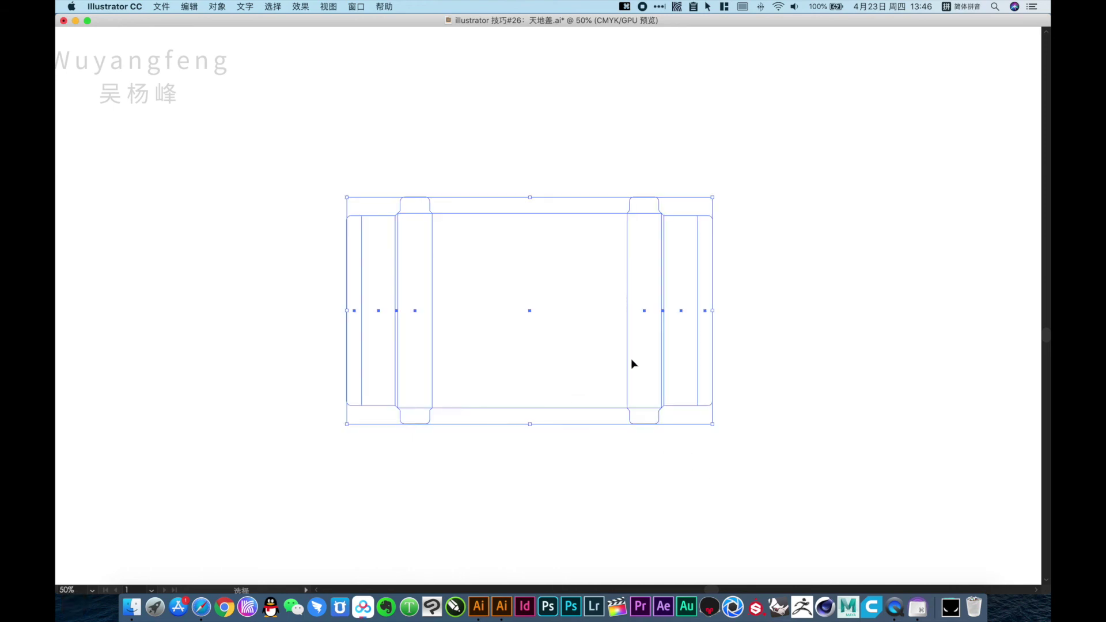
key(o)
drag(663, 354, 481, 153)
key(v)
click(776, 323)
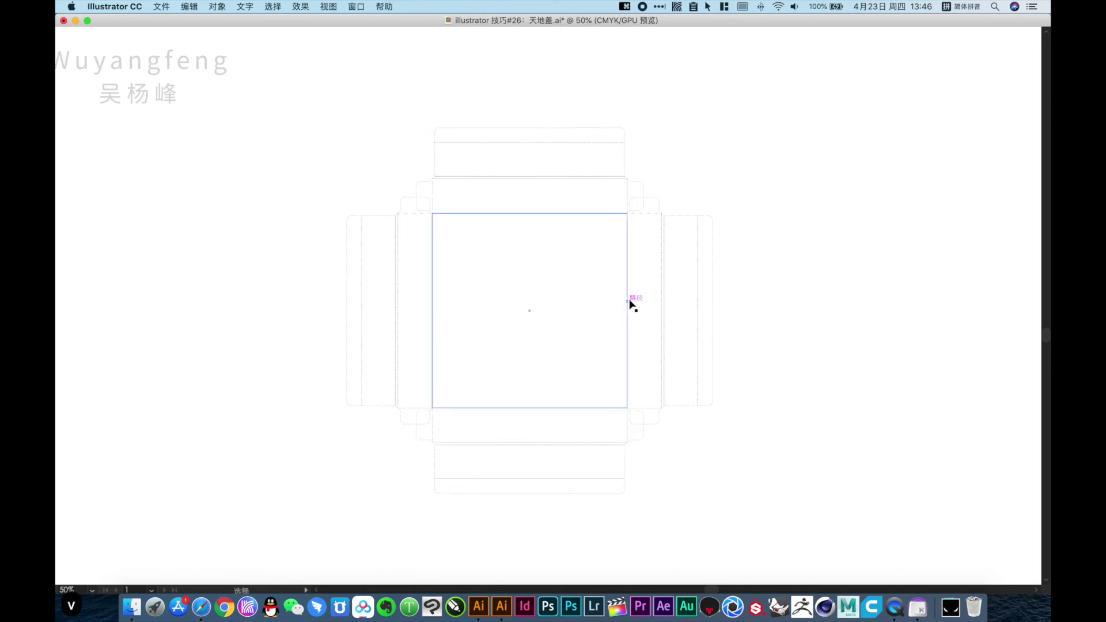
Step: Delete the duplicate square lying on top of the main panel
drag(629, 299, 506, 309)
key(Delete)
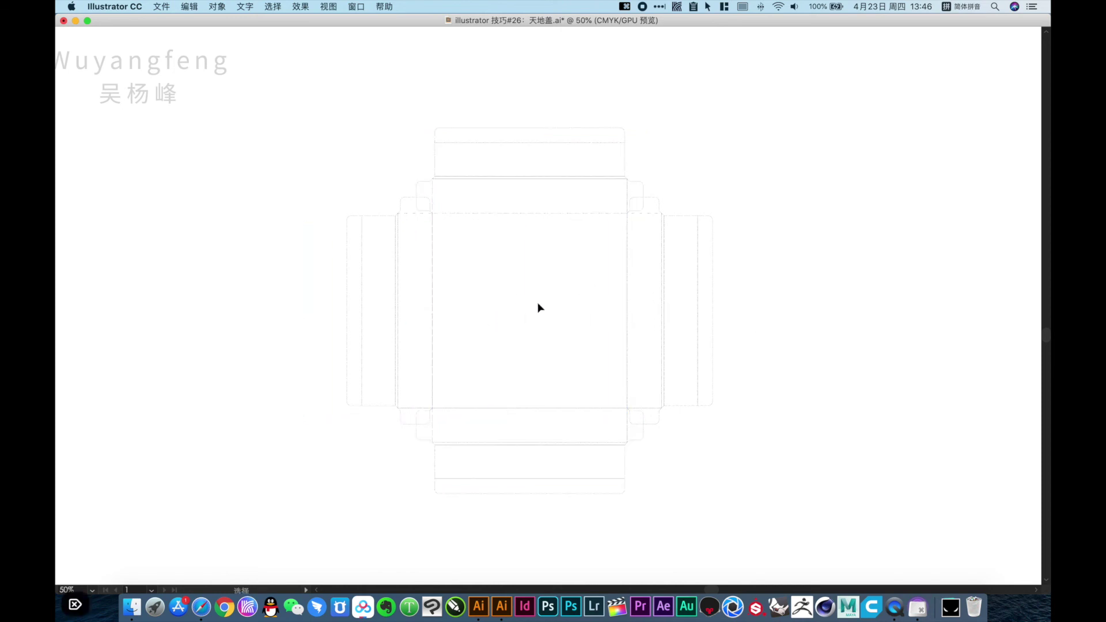
key(space)
drag(645, 164, 681, 213)
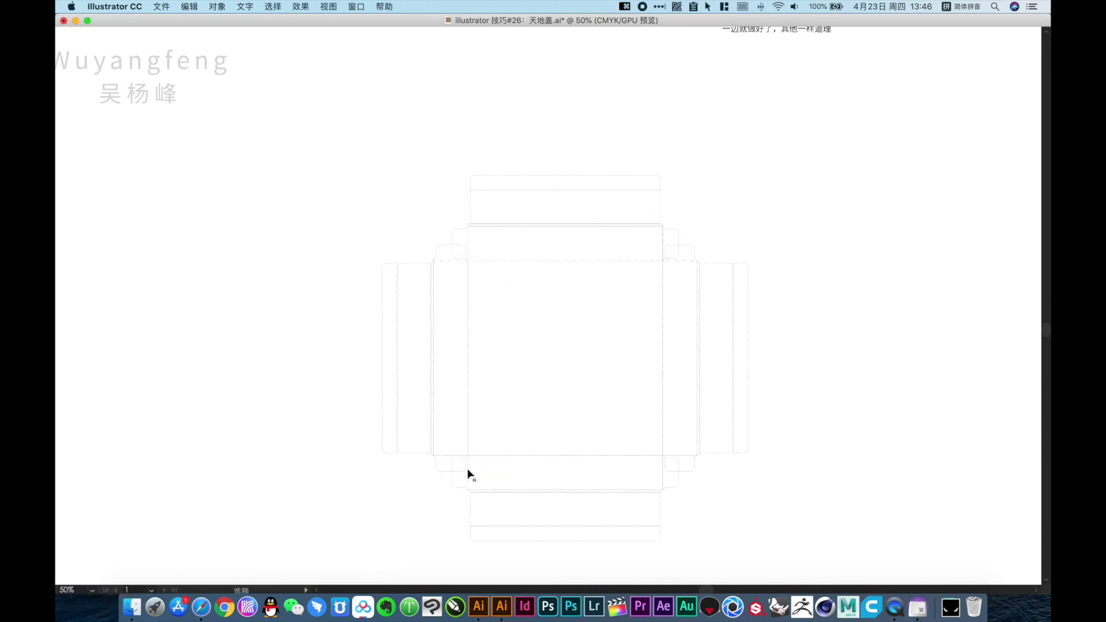
Step: Examine the glue tabs and corner outlines on the finished 上盖 reference die-line
alt+super+click(416, 217)
alt+super+click(417, 217)
alt+super+click(417, 217)
drag(464, 173, 465, 212)
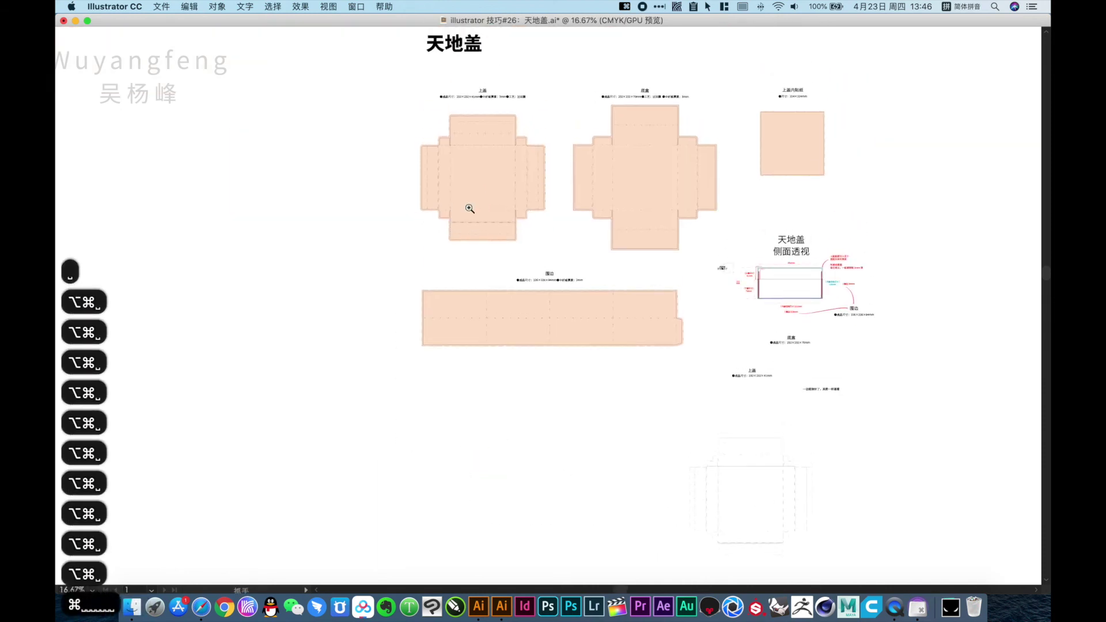
key(super+space)
drag(370, 99, 629, 271)
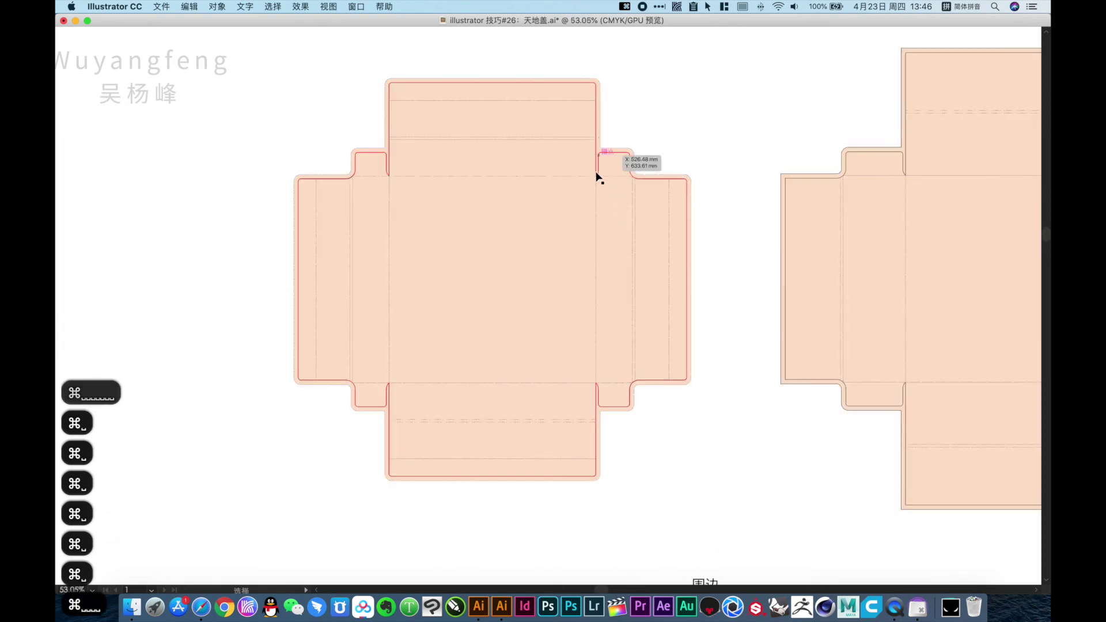
alt+super+click(702, 304)
alt+super+click(807, 388)
alt+super+click(645, 411)
Step: Delete the two glue tabs at the ends of the wall panel above the main panel
drag(645, 411, 703, 99)
key(super+space)
drag(460, 233, 681, 375)
drag(625, 151, 649, 169)
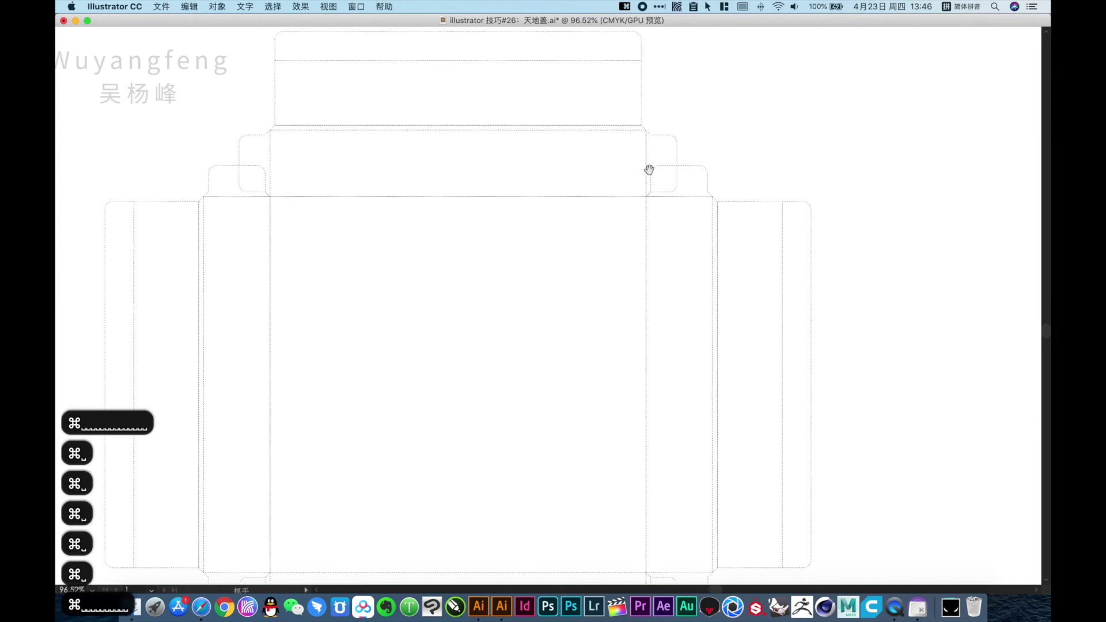
double_click(677, 142)
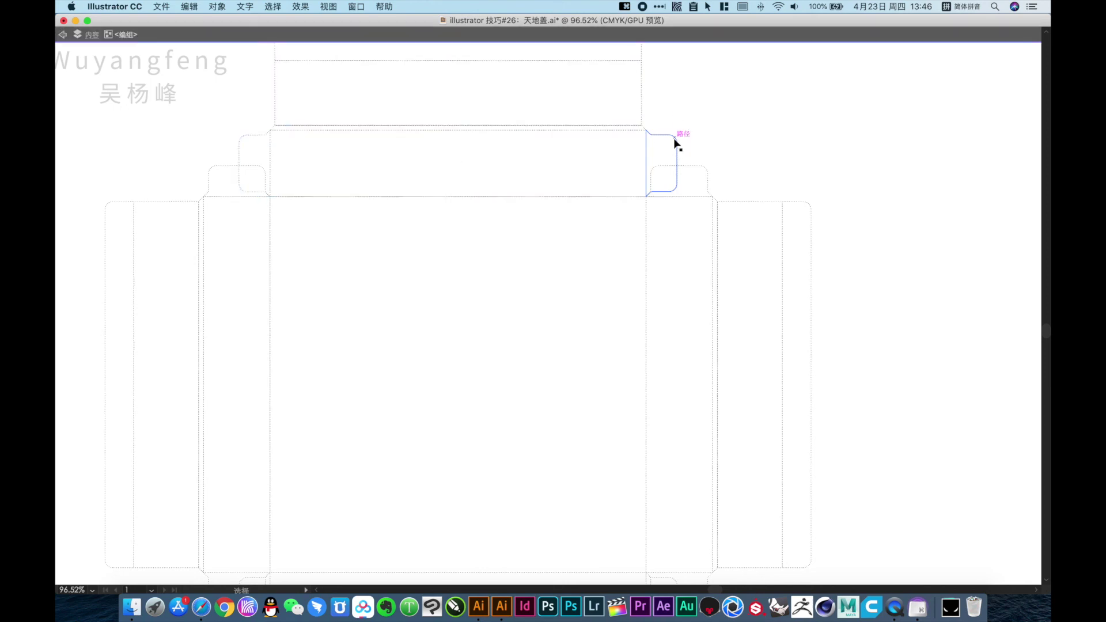
click(677, 143)
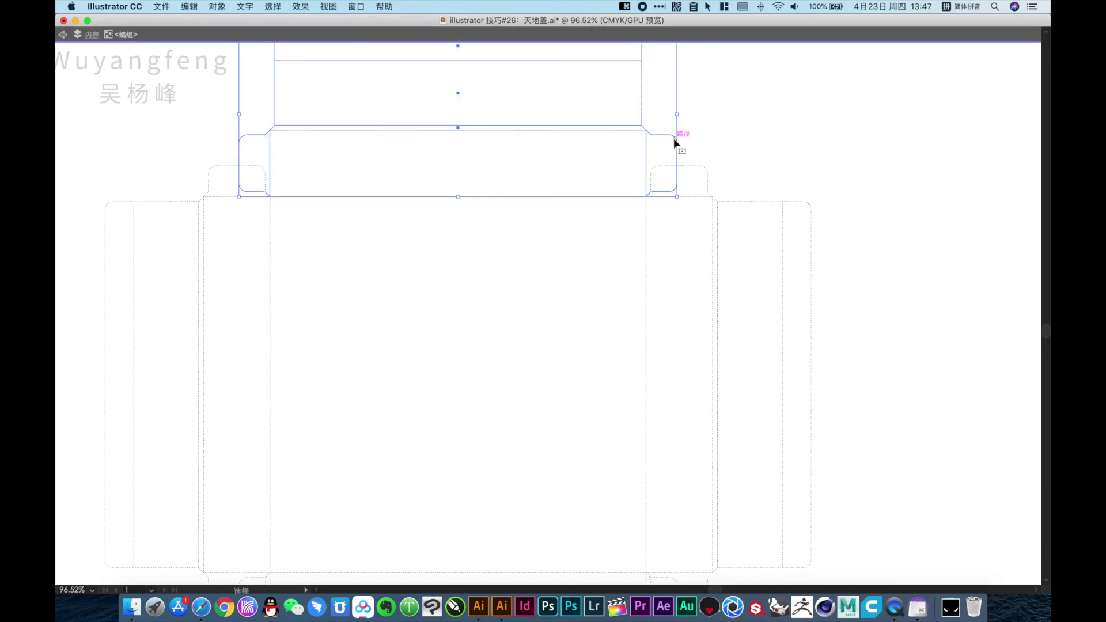
double_click(677, 142)
click(677, 143)
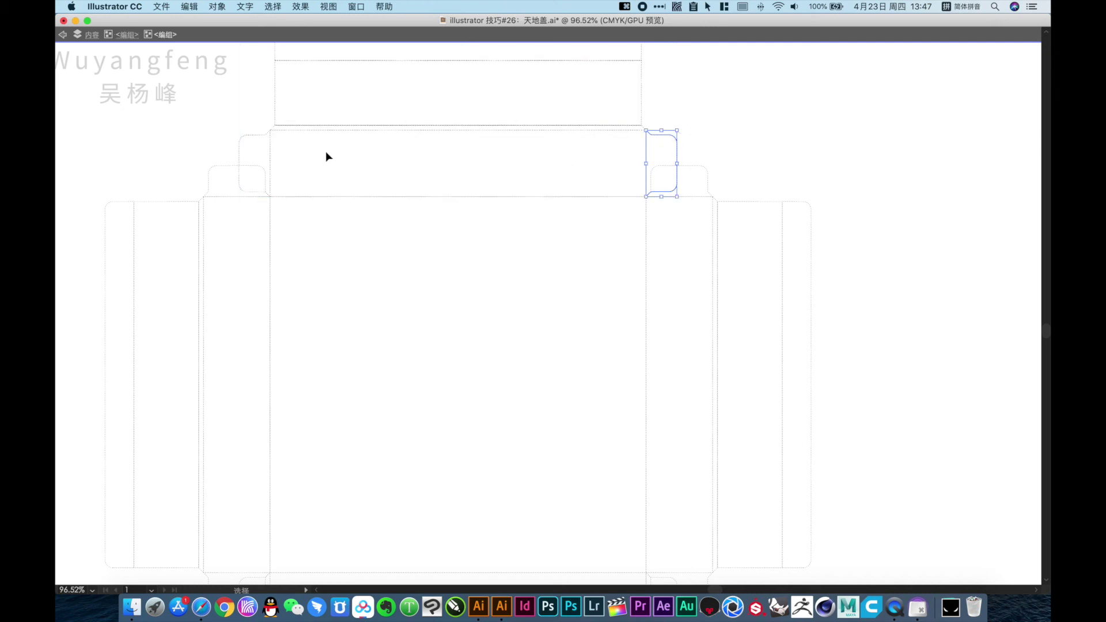
key(BackSpace)
click(259, 140)
key(BackSpace)
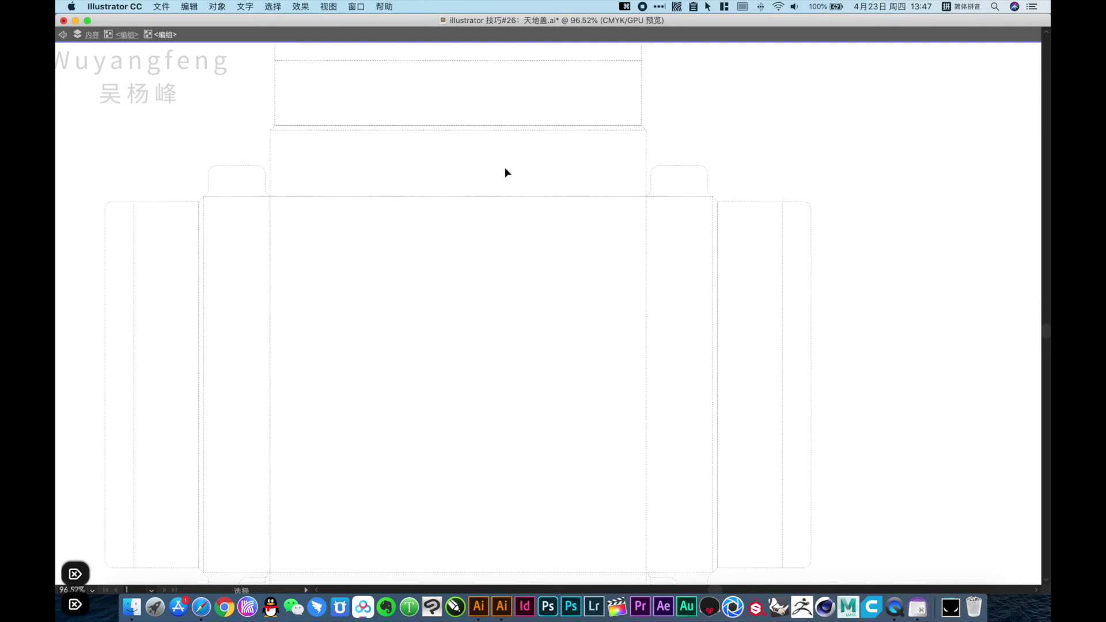
Step: Delete the two glue tabs at the ends of the wall panel below the main panel and leave group isolation
key(space)
drag(642, 273, 656, 184)
double_click(674, 195)
click(668, 205)
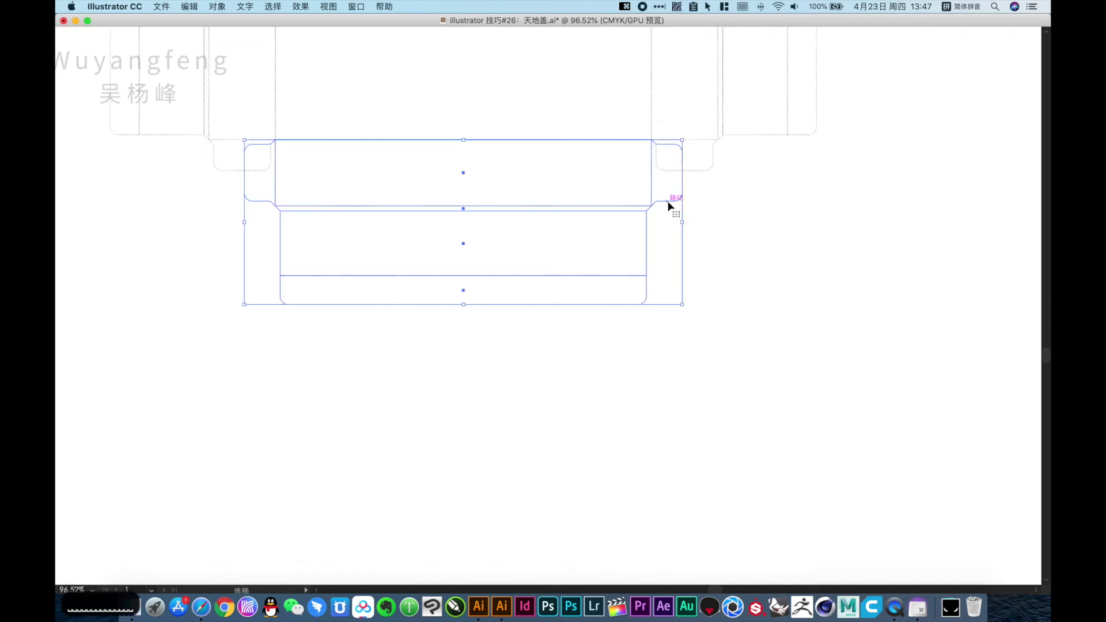
double_click(669, 199)
double_click(670, 199)
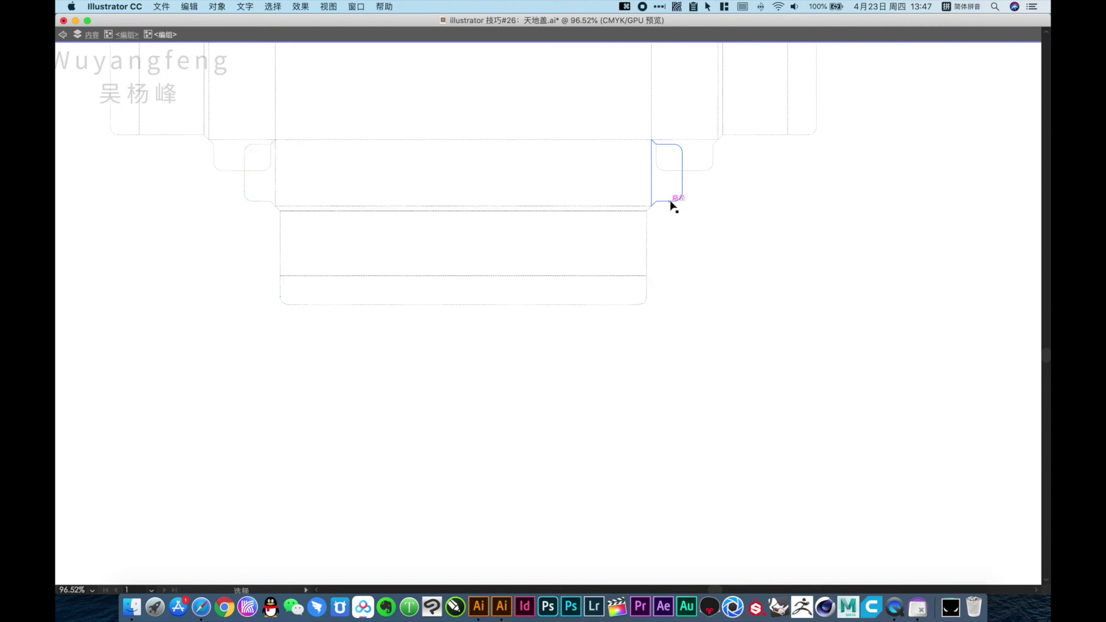
key(Delete)
click(262, 201)
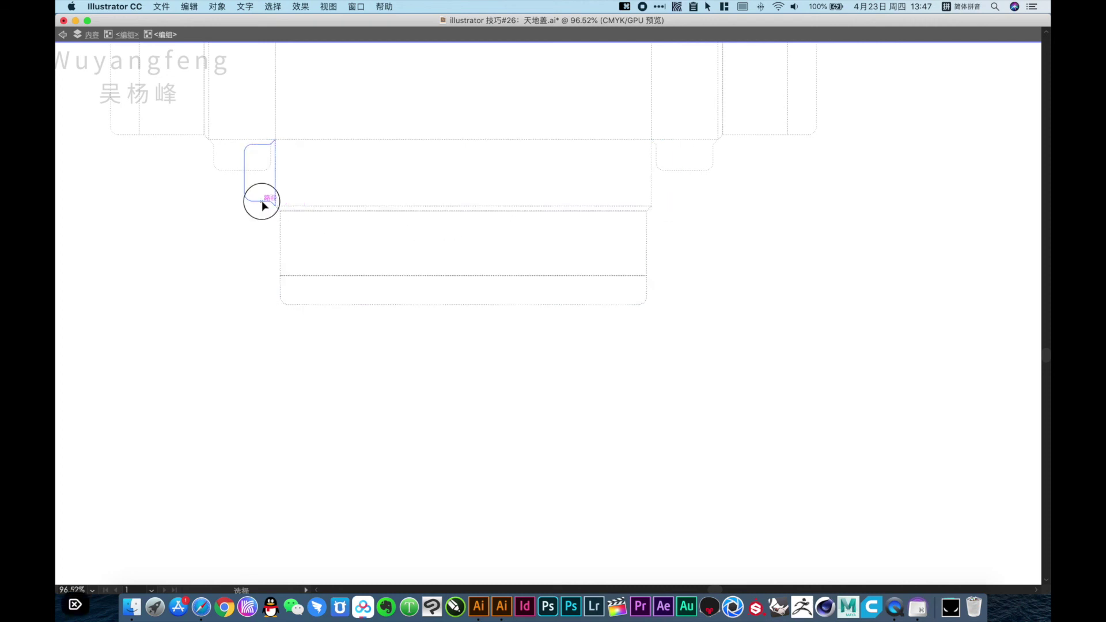
key(Delete)
double_click(744, 244)
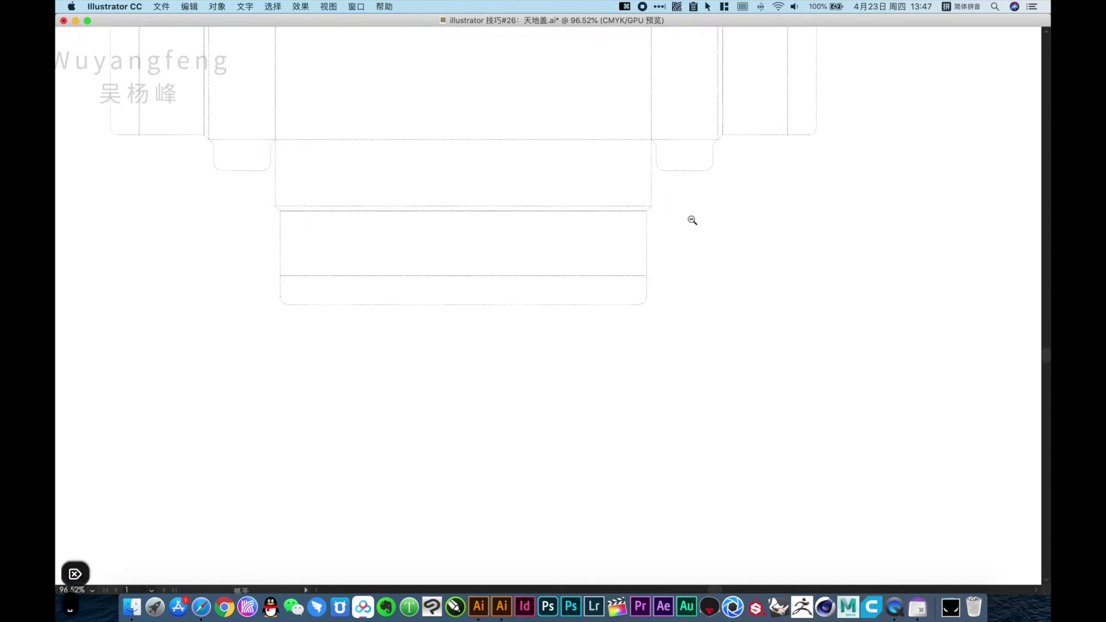
alt+super+click(671, 187)
drag(620, 166, 672, 316)
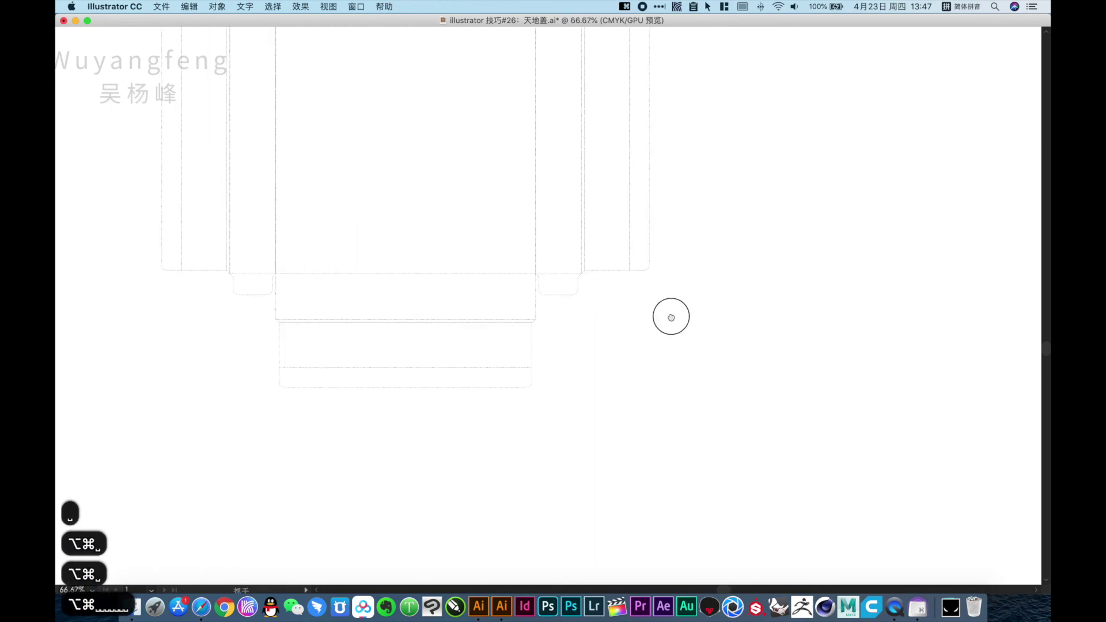
alt+super+click(553, 229)
drag(554, 224, 571, 215)
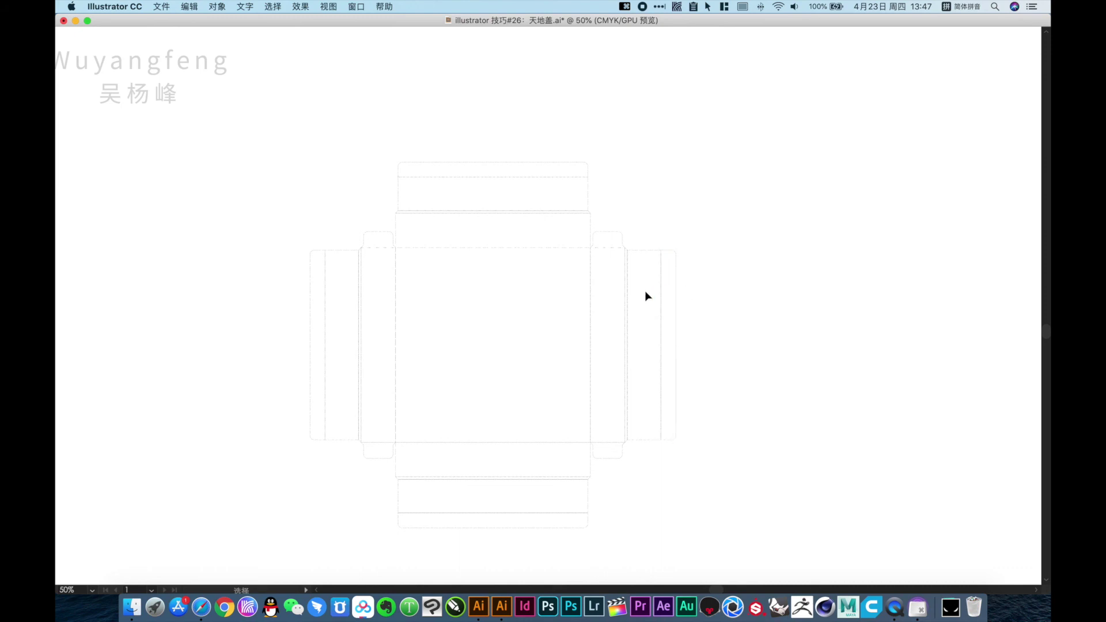
click(626, 293)
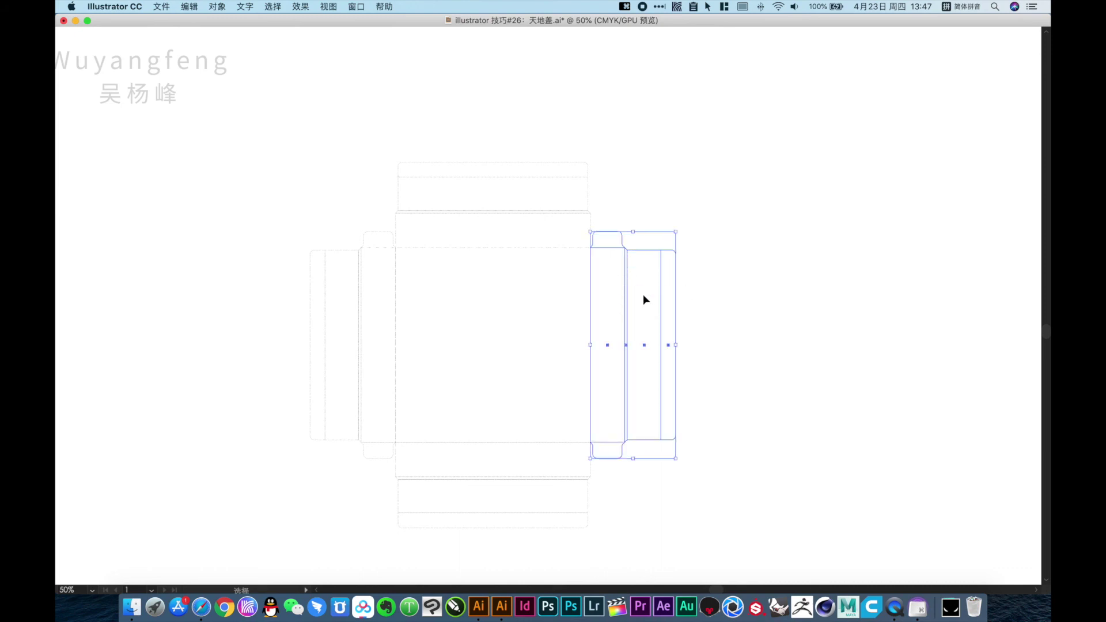
click(748, 282)
Step: Copy the note "一边就做好了，其他一样道理" to just above the die-line and open the copy for text editing
drag(665, 186, 662, 289)
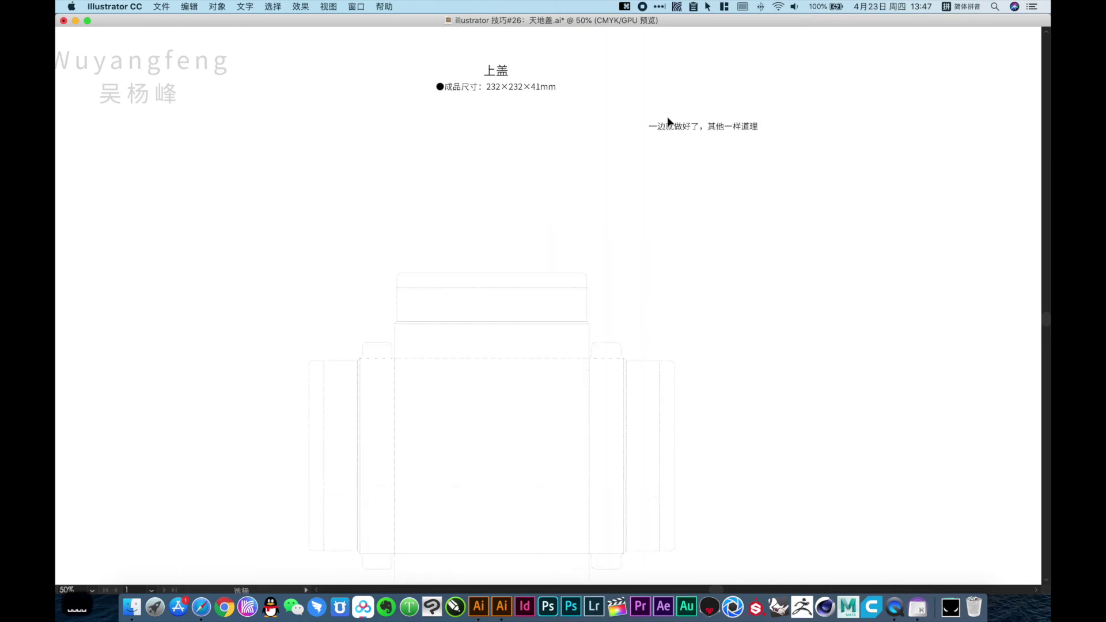
drag(672, 129, 602, 212)
double_click(603, 211)
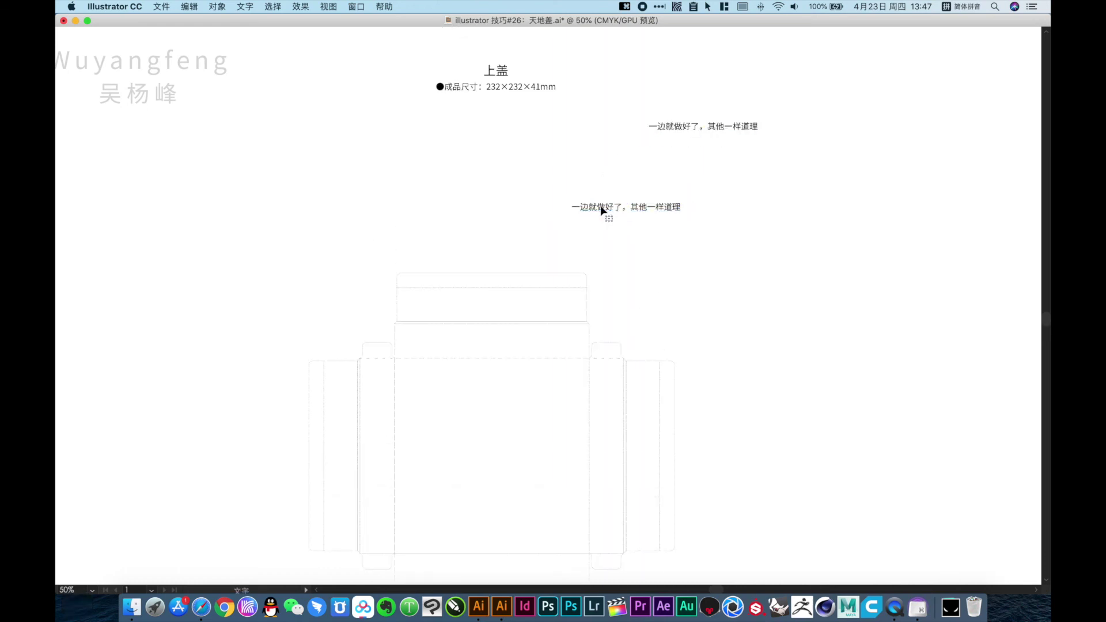
Step: Replace the copied note's text with "再做好钢刀线和折线区分下"
key(super+a)
text(za)
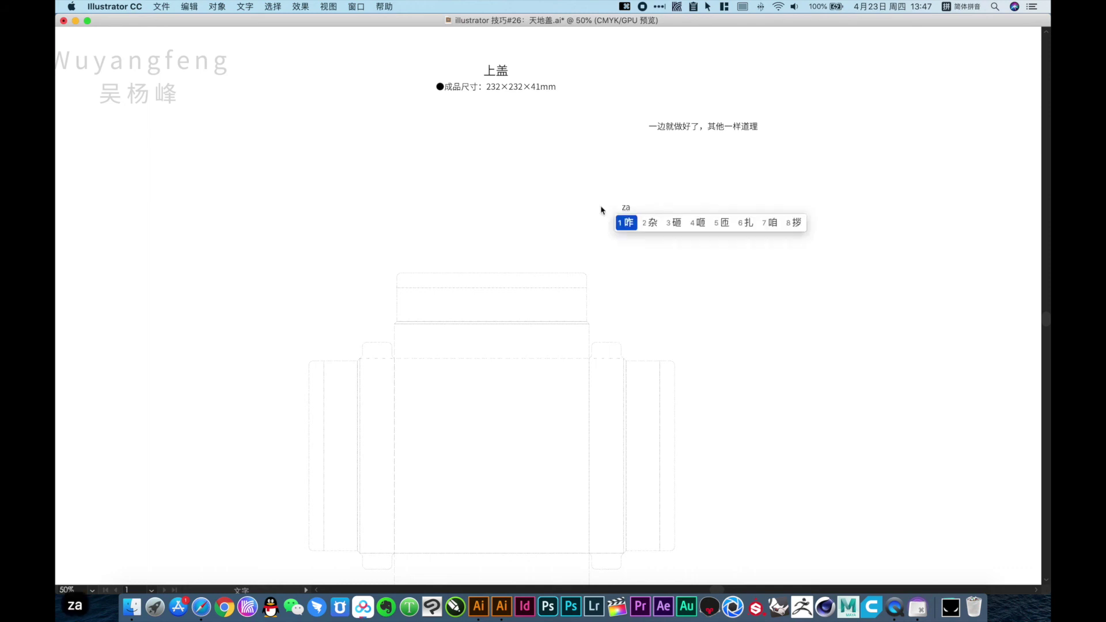
text(i2zuo )
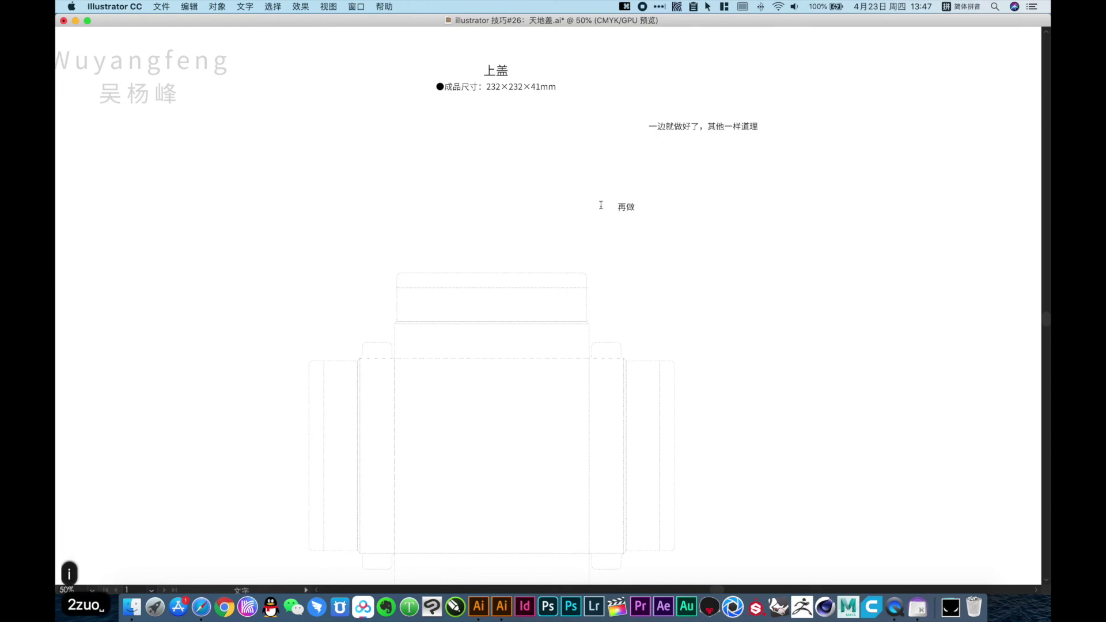
text(hao )
text(gangd)
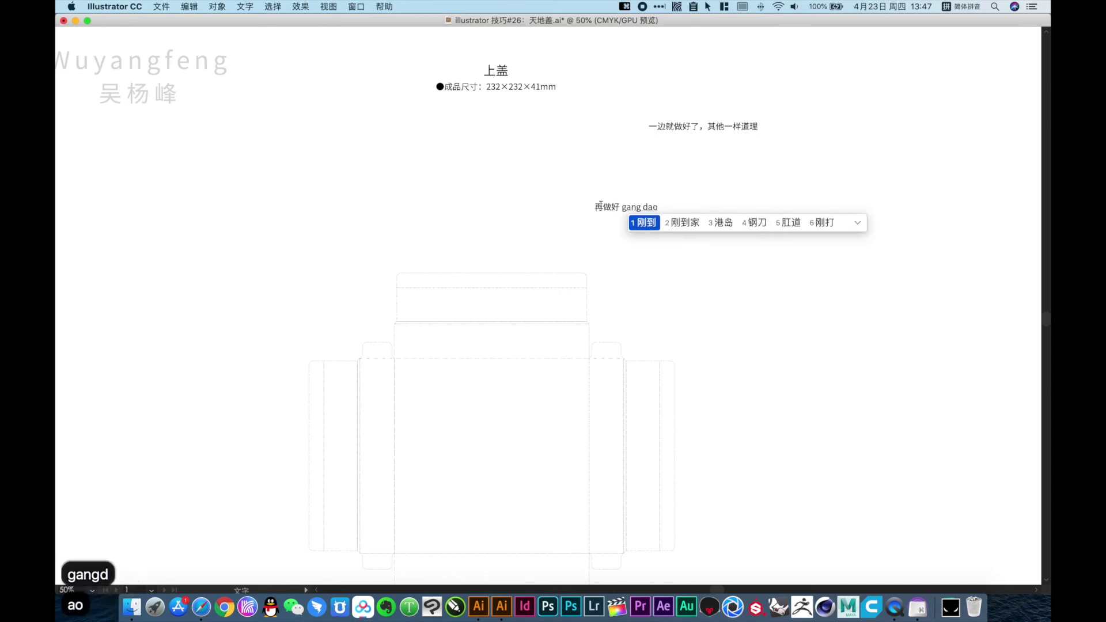
text(ao)
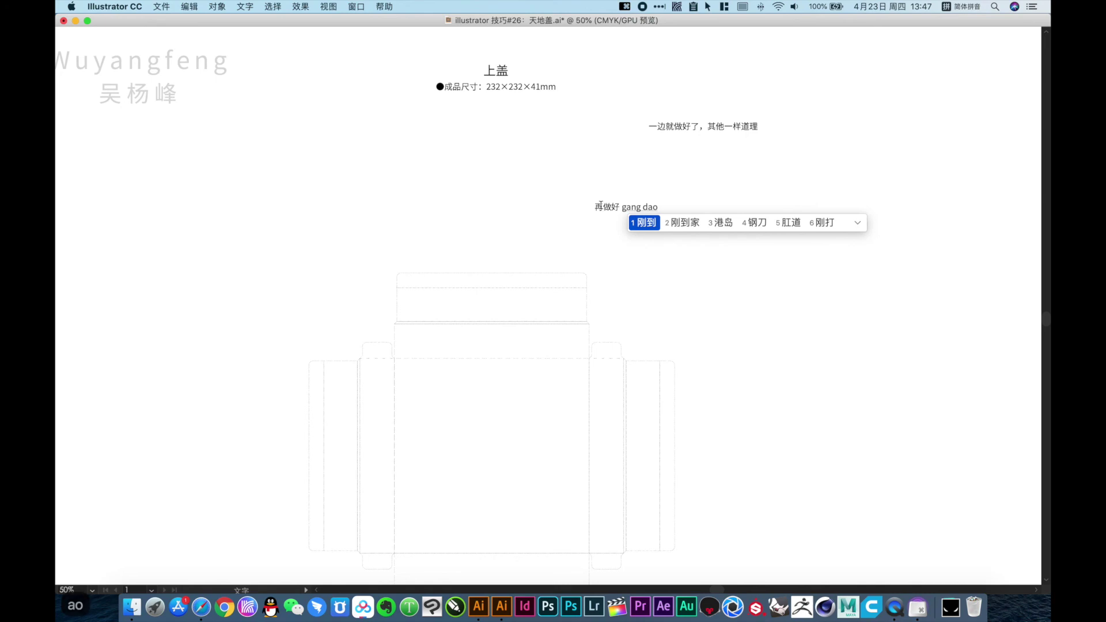
text(4xian2)
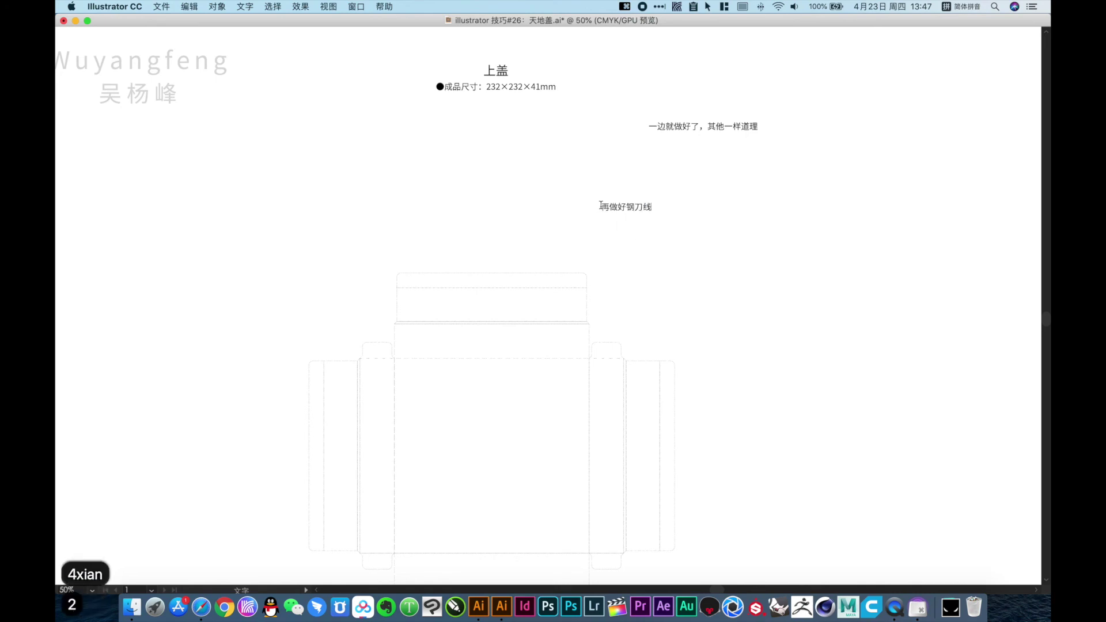
text(he)
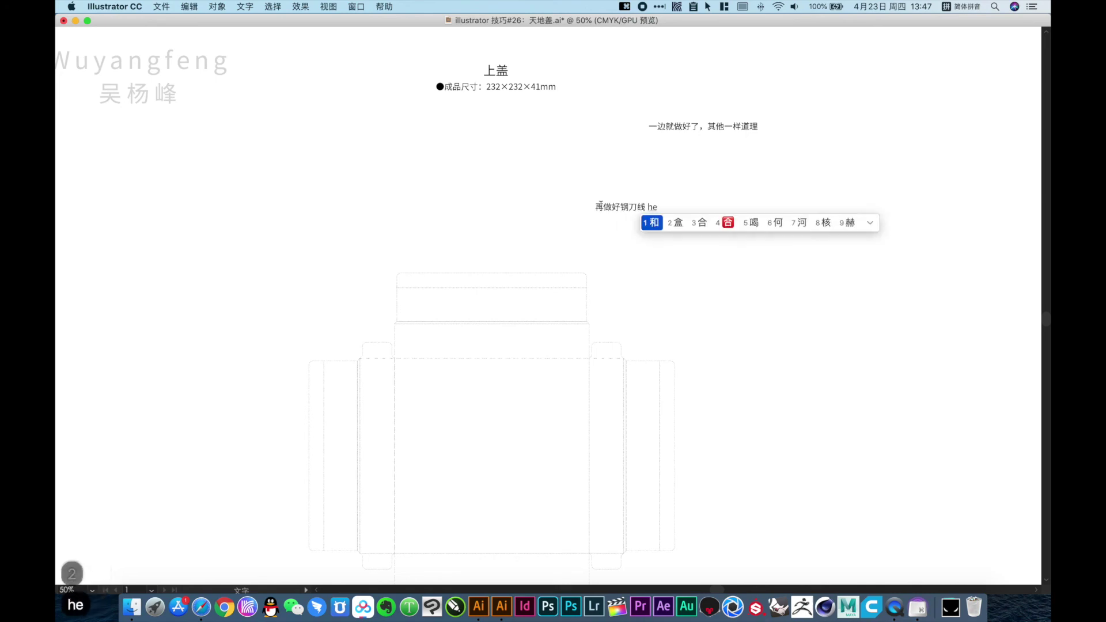
key(space)
text(zhe xian)
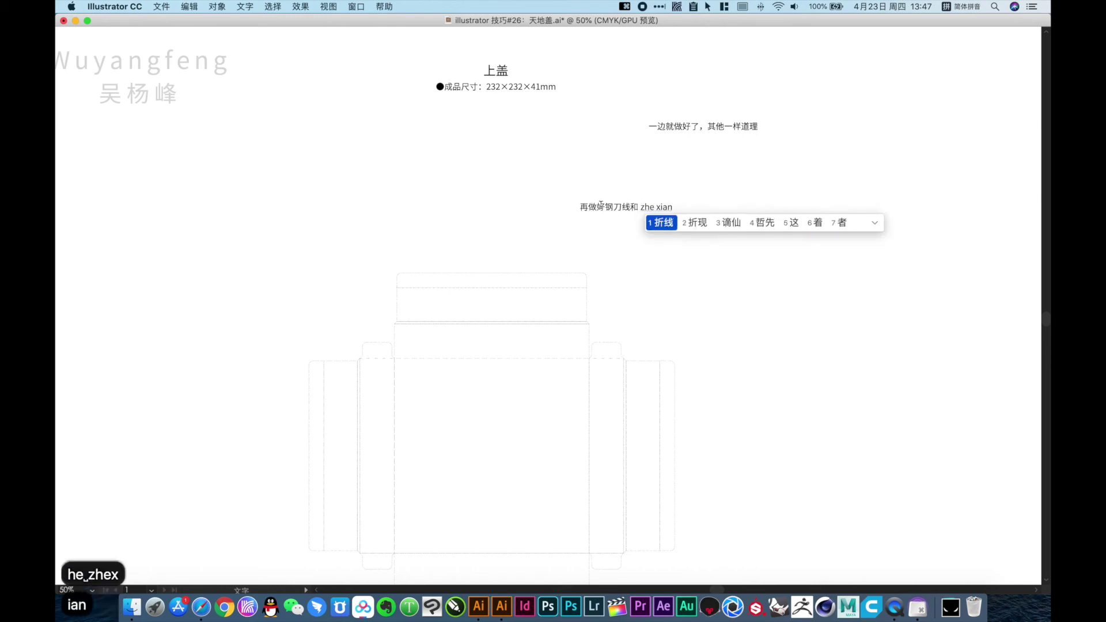
key(space)
text(quf)
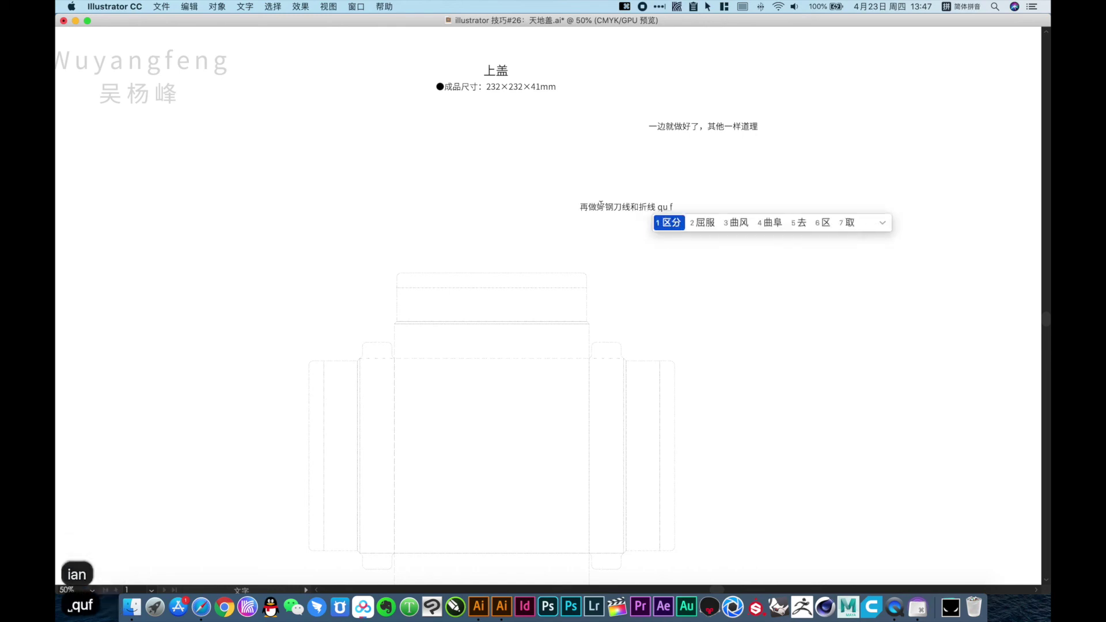
key(space)
text(xia)
key(space)
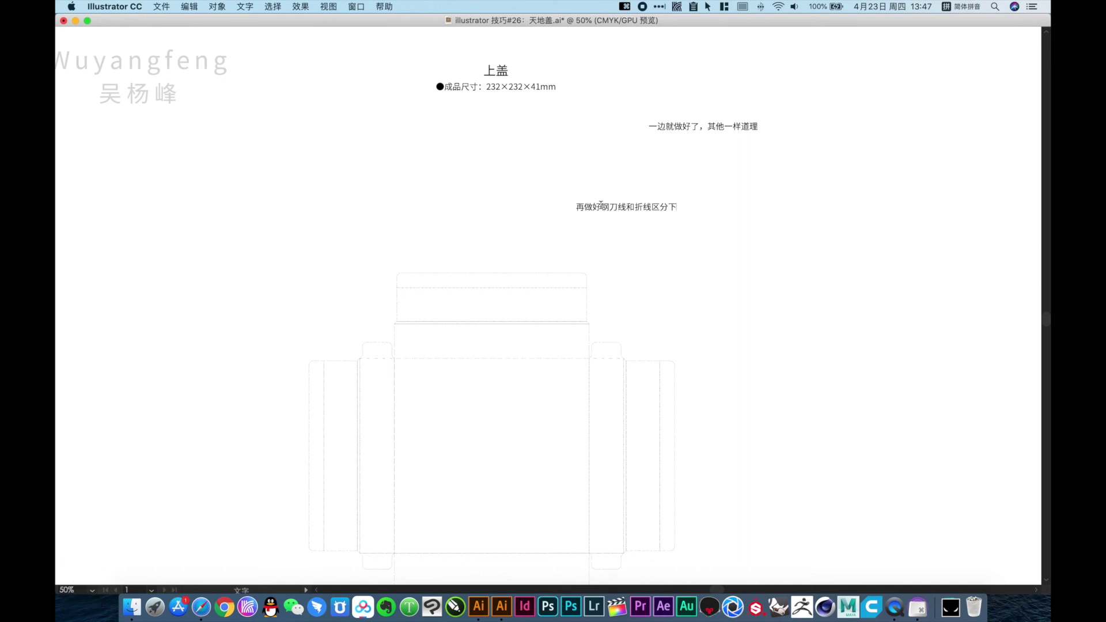
Step: Append "，再出血加上就好了饿" to the note and finish the text editing
text(,zai)
key(space)
text(c)
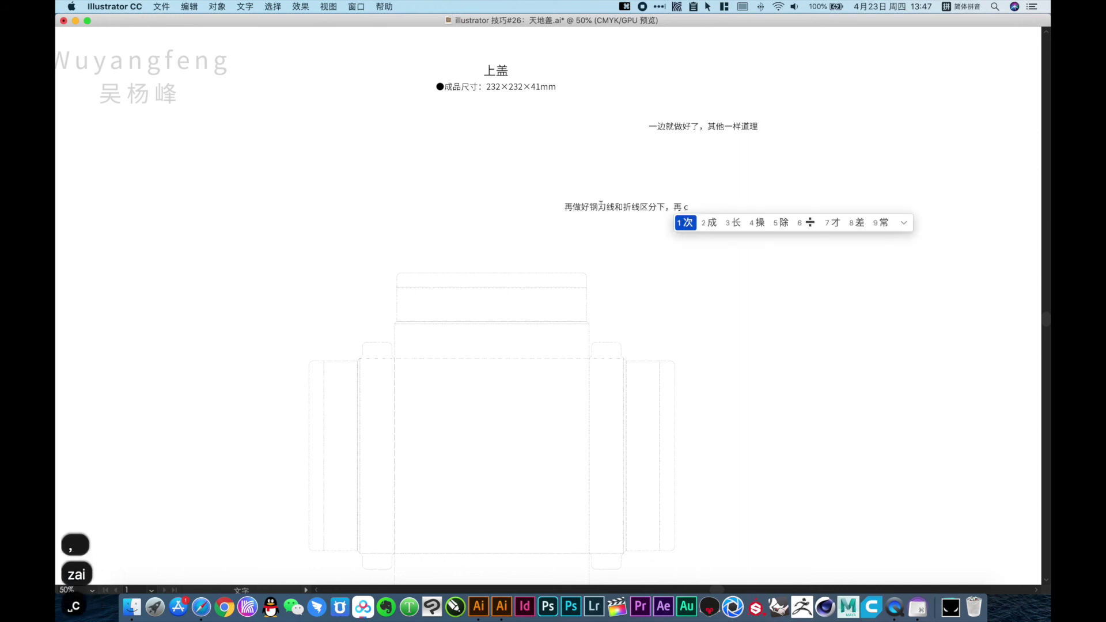
text(hux)
key(space)
text(jia)
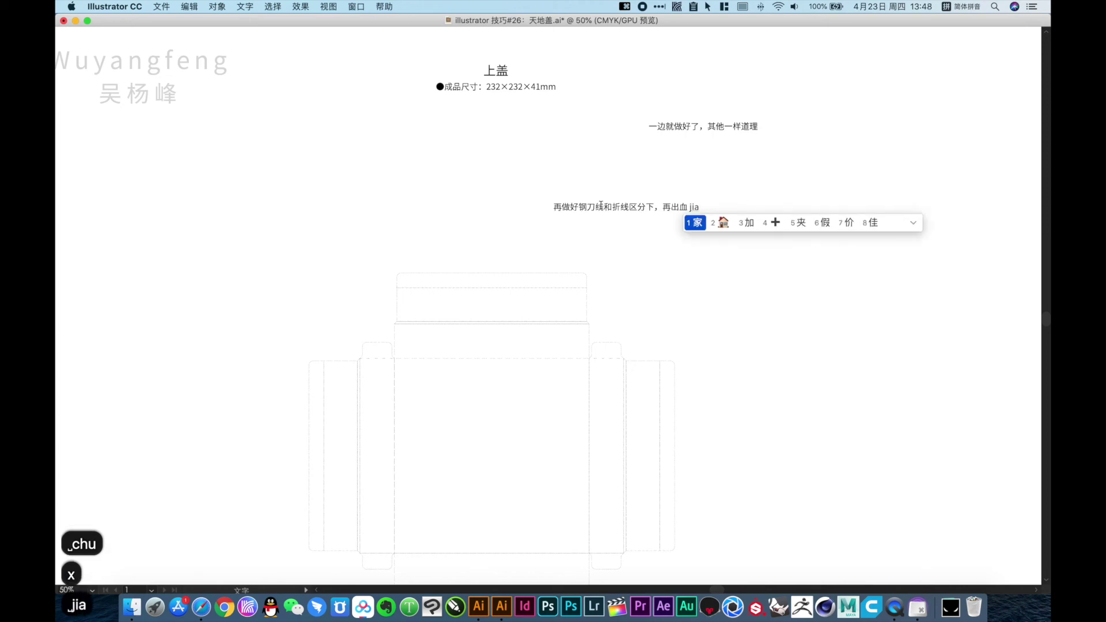
text(s)
key(space)
text(jiu)
key(space)
text(h)
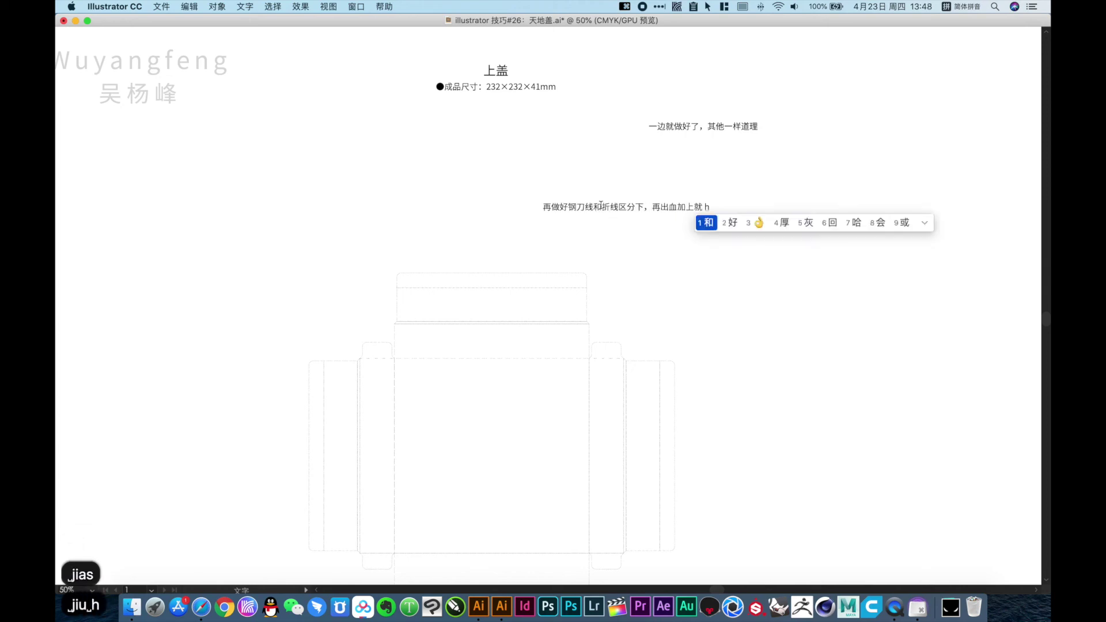
text(ao)
key(space)
text(l)
key(space)
text(e)
key(space)
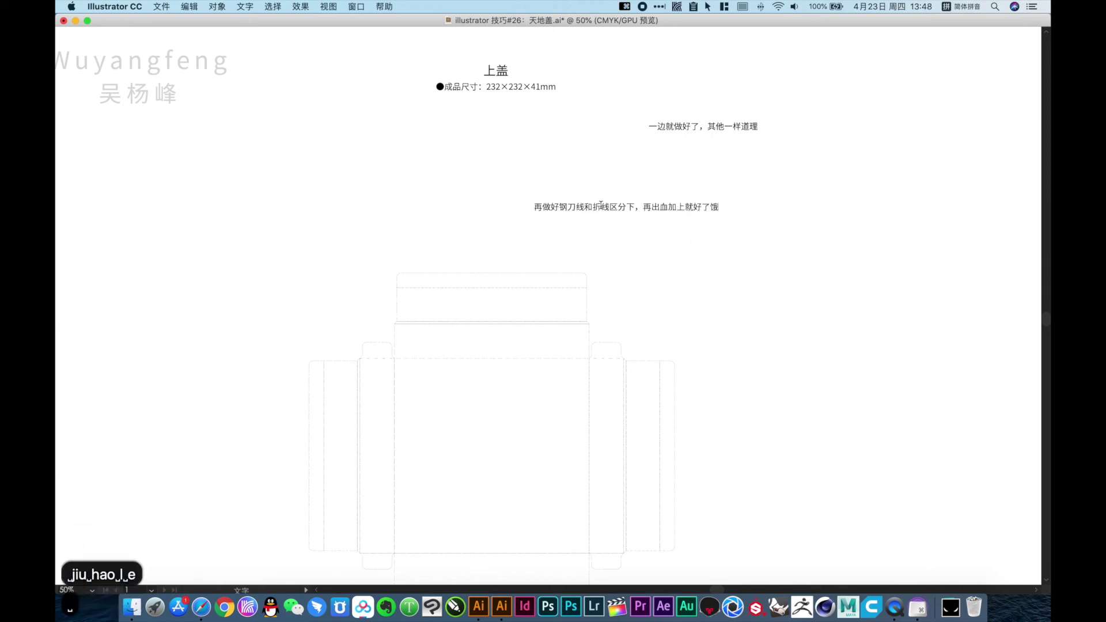
key(Escape)
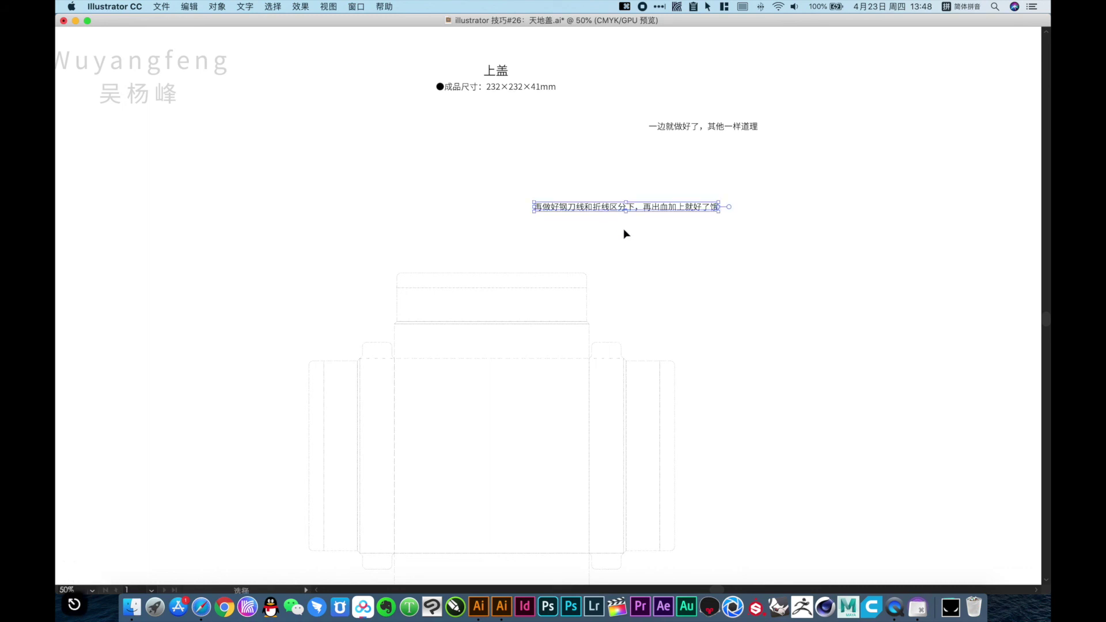
Step: Examine the overlapping outlines and glue tab at the main panel's upper-right corner of the die-line
click(633, 235)
drag(632, 235, 662, 104)
drag(753, 120, 313, 427)
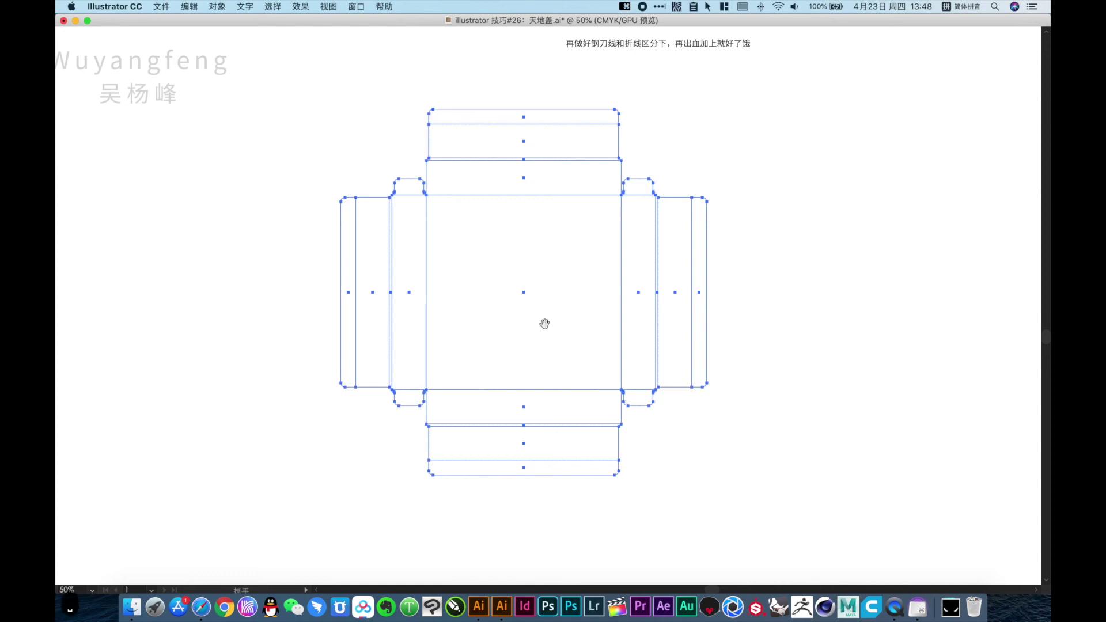
key(super+space)
drag(348, 166, 755, 325)
click(793, 143)
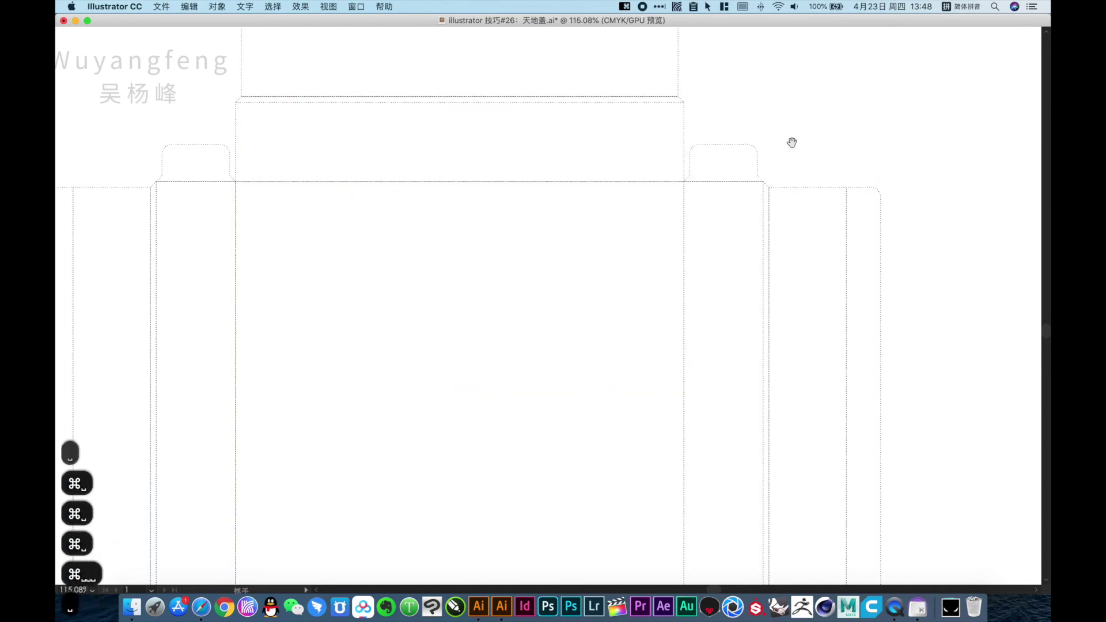
key(alt+super+space)
key(alt+super+space)
key(alt+super+space)
key(super+space)
drag(524, 86, 774, 246)
alt+super+click(632, 292)
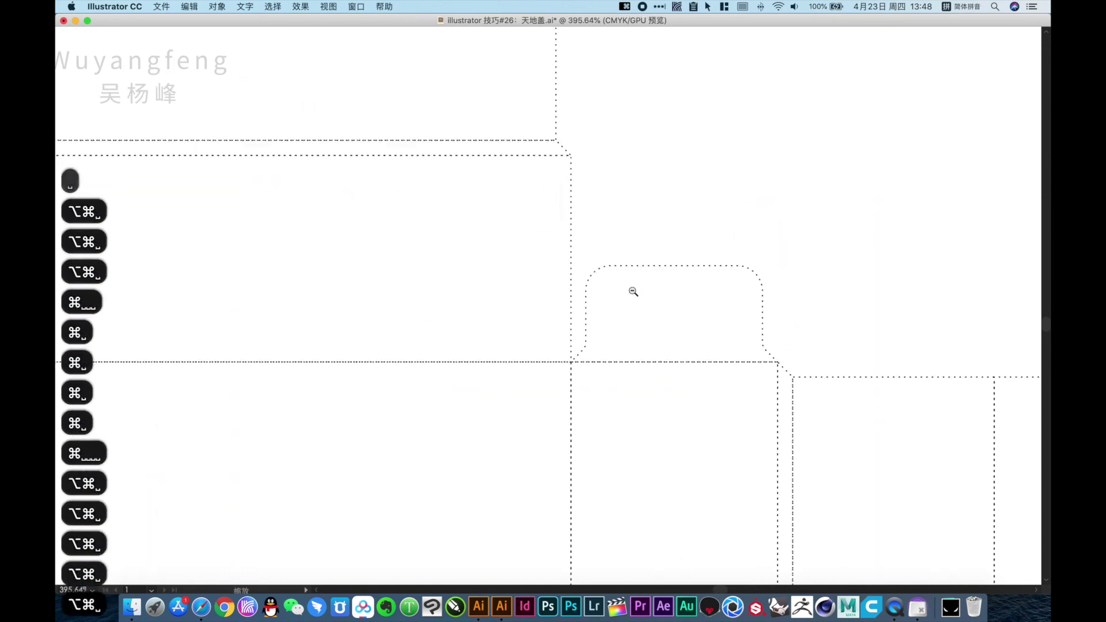
alt+super+click(543, 328)
alt+super+click(544, 328)
alt+super+click(534, 328)
alt+super+click(534, 328)
alt+super+click(569, 313)
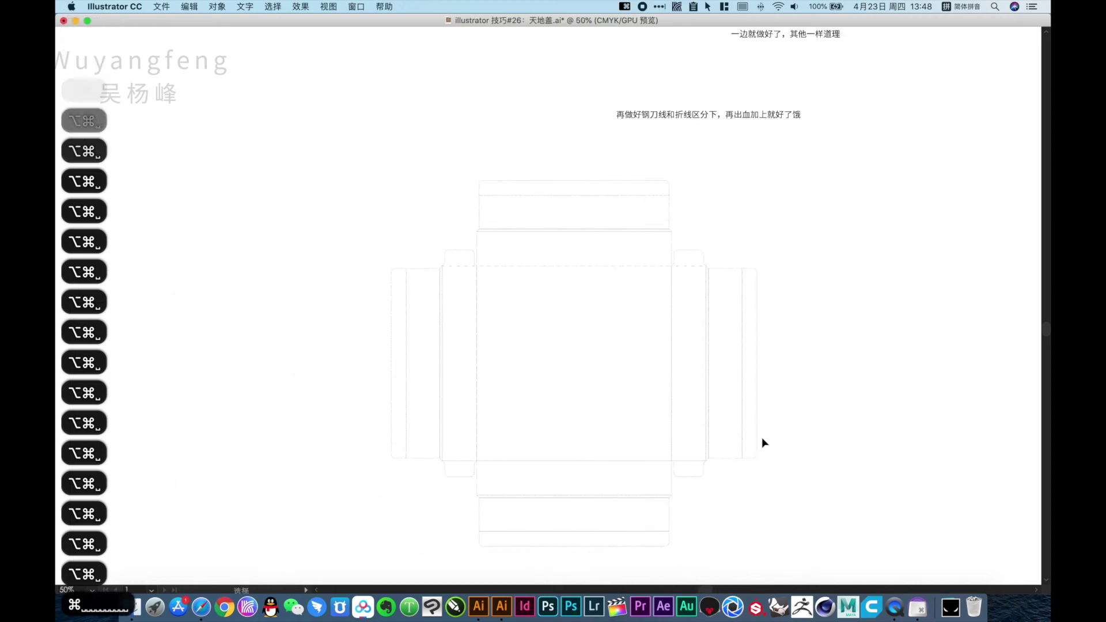
Step: Group all the lid die-line artwork and copy it to the clipboard
drag(812, 552, 335, 158)
key(super+g)
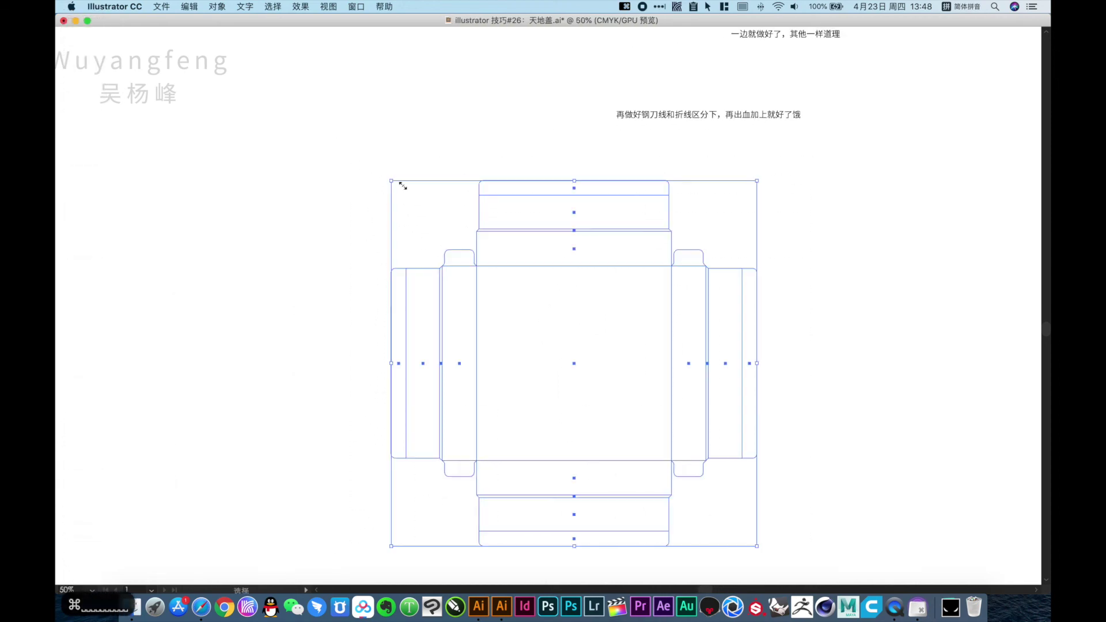
key(a)
key(v)
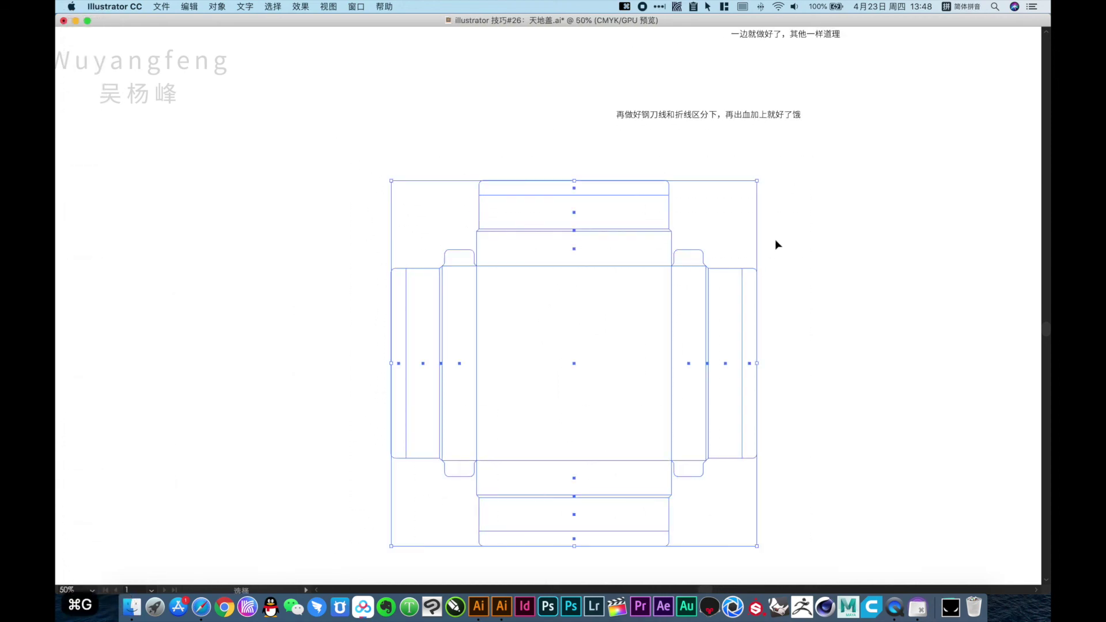
key(shift+m)
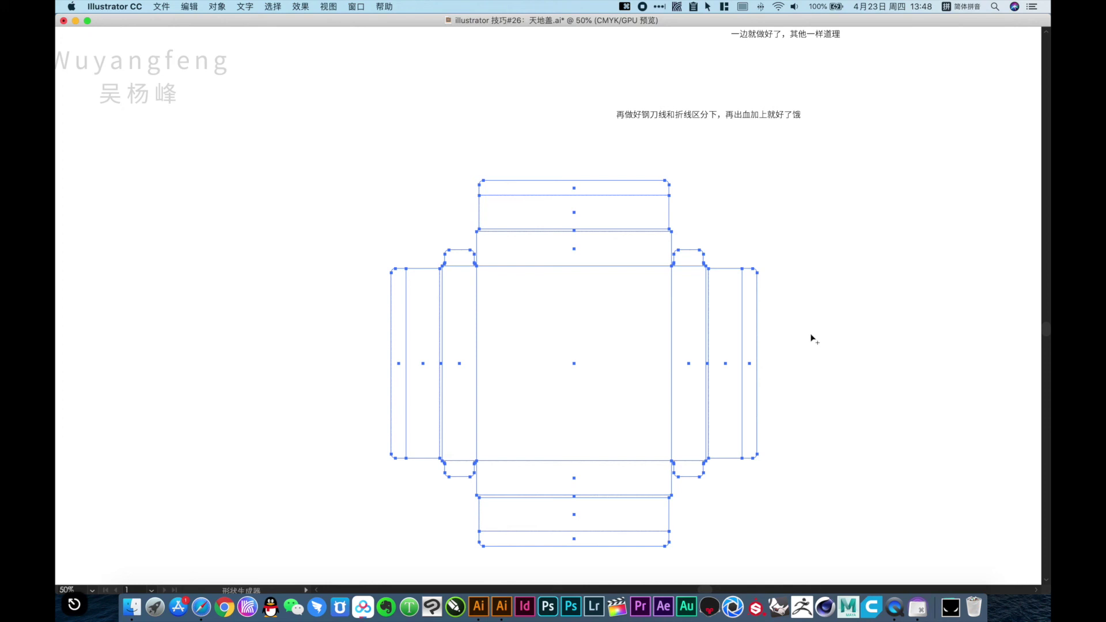
key(v)
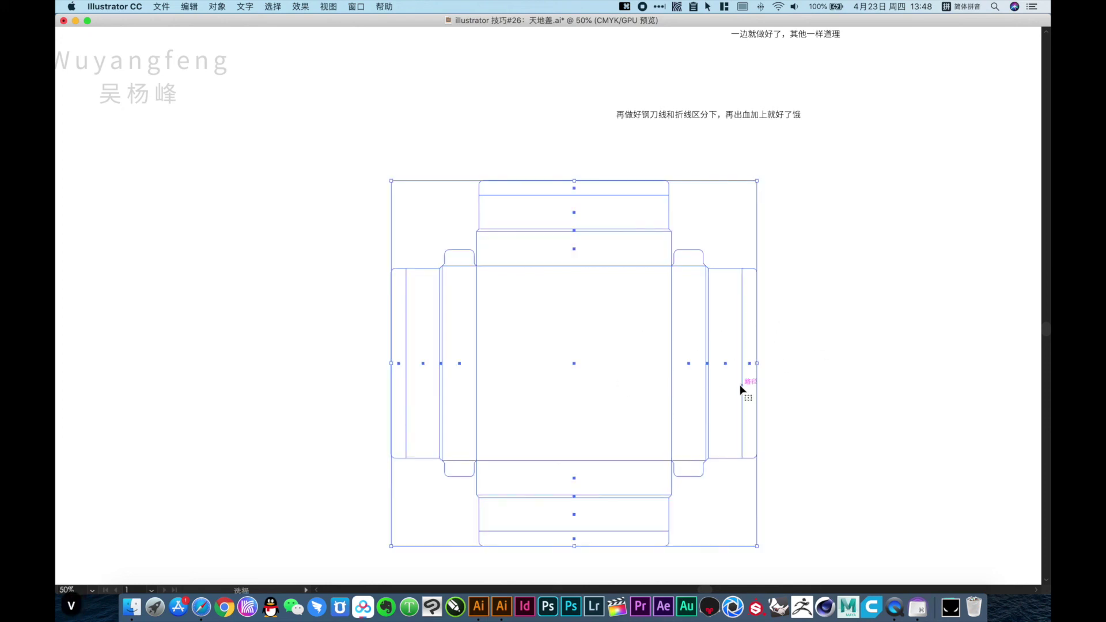
key(super+c)
Step: Merge all panels, flaps and glue tabs of the die-line into one outer silhouette with the Shape Builder tool
key(shift+m)
mouse_move(753, 374)
mouse_down()
mouse_move(595, 367)
mouse_move(601, 336)
mouse_move(685, 259)
mouse_move(689, 466)
mouse_move(659, 446)
mouse_move(627, 490)
mouse_move(624, 533)
mouse_move(563, 508)
mouse_move(491, 437)
mouse_move(457, 449)
mouse_move(464, 466)
mouse_move(423, 398)
mouse_move(397, 398)
mouse_move(464, 269)
mouse_move(459, 257)
mouse_move(468, 276)
mouse_move(514, 245)
mouse_move(533, 193)
mouse_up()
key(Return)
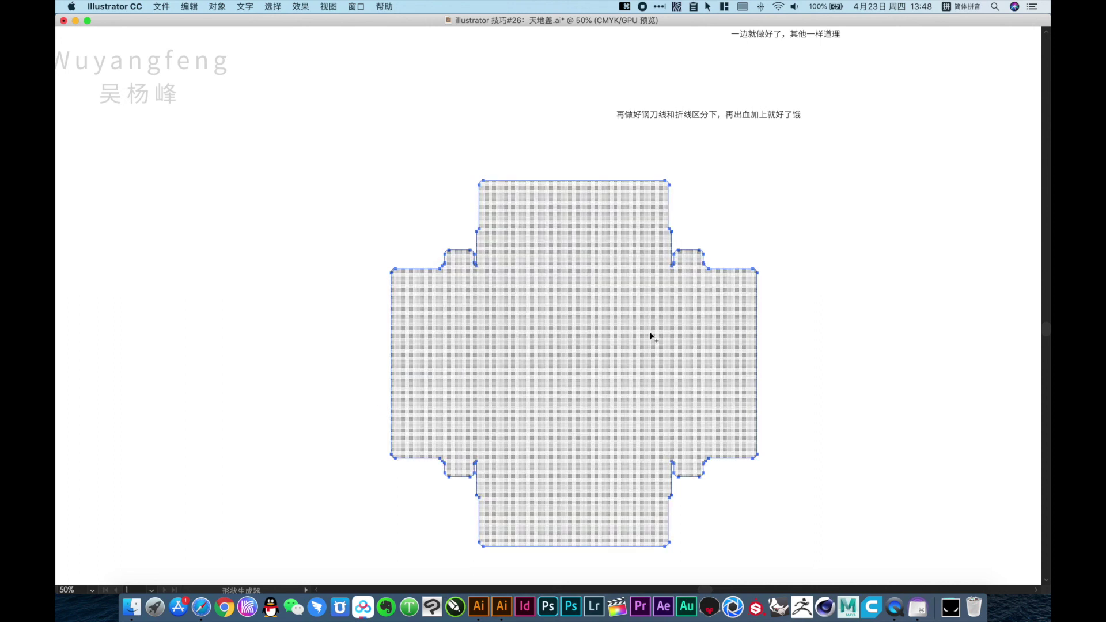
key(v)
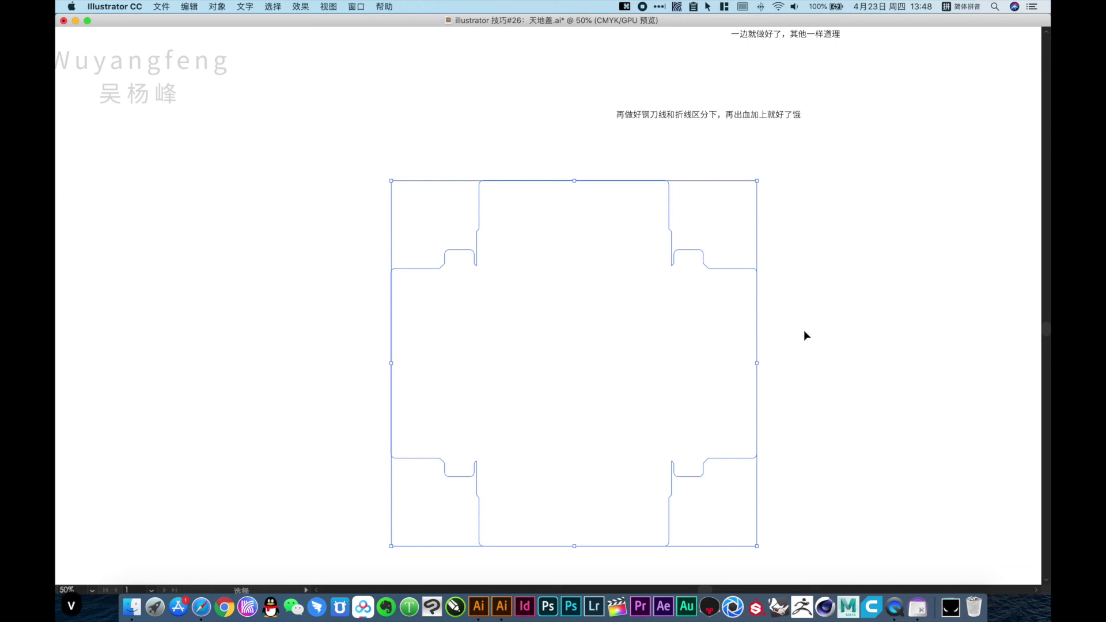
click(803, 330)
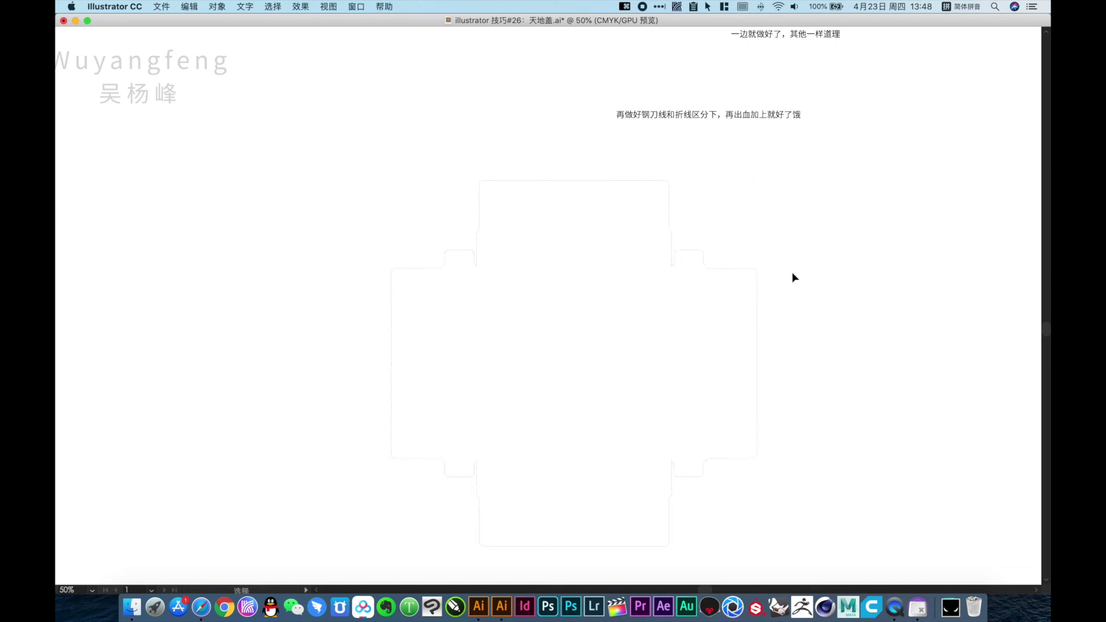
Step: Turn off the dashed stroke on the merged silhouette so the cut line is solid
drag(792, 276, 731, 301)
key(Tab)
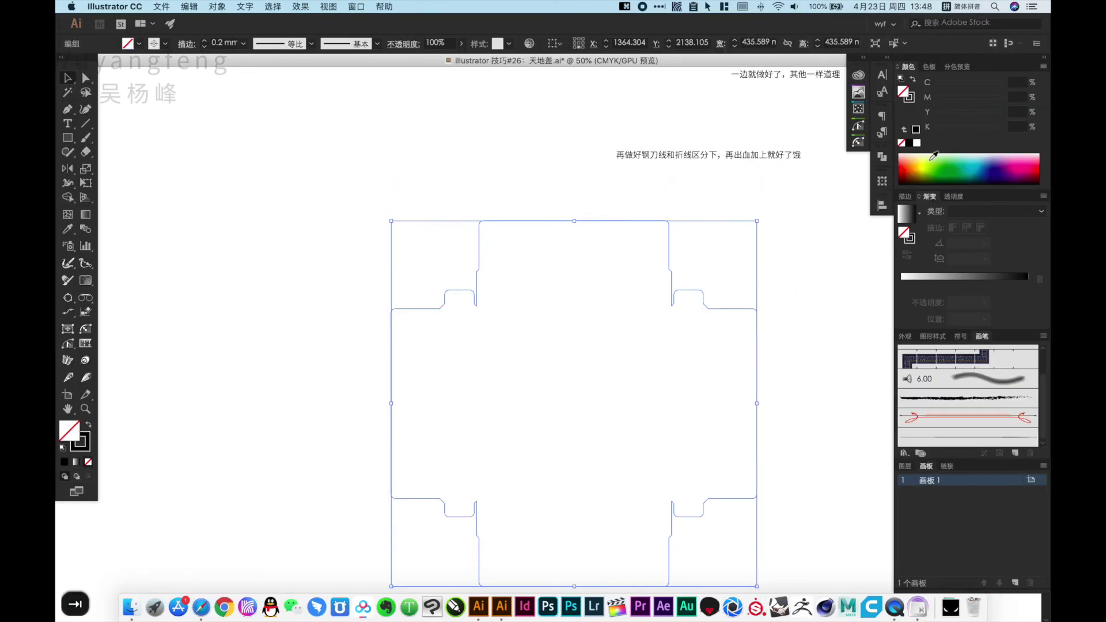
click(905, 198)
click(902, 281)
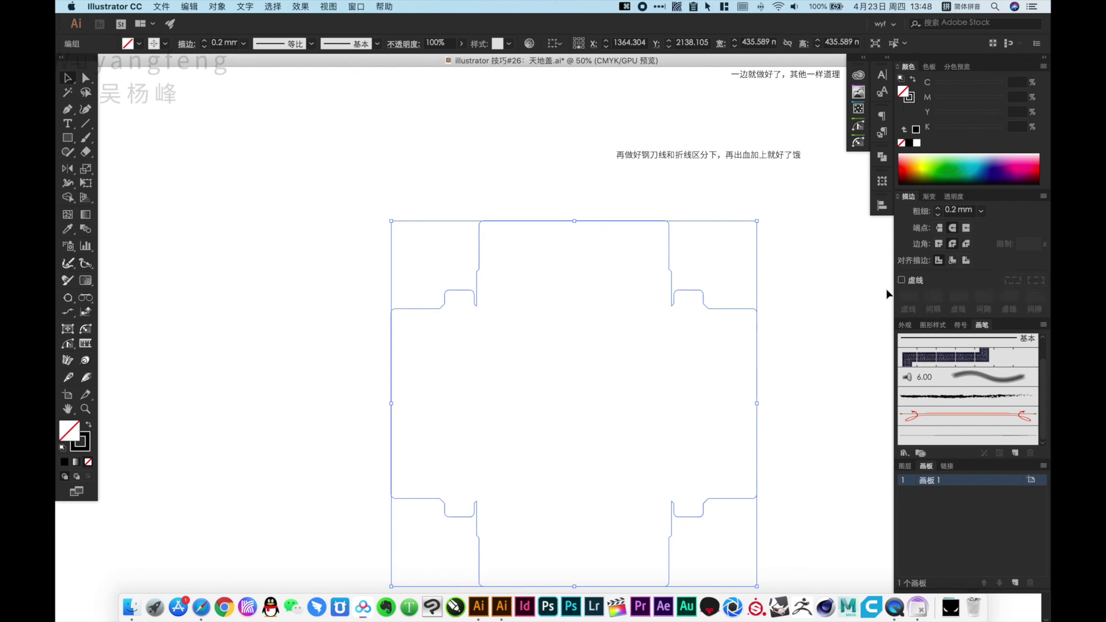
click(775, 330)
key(Tab)
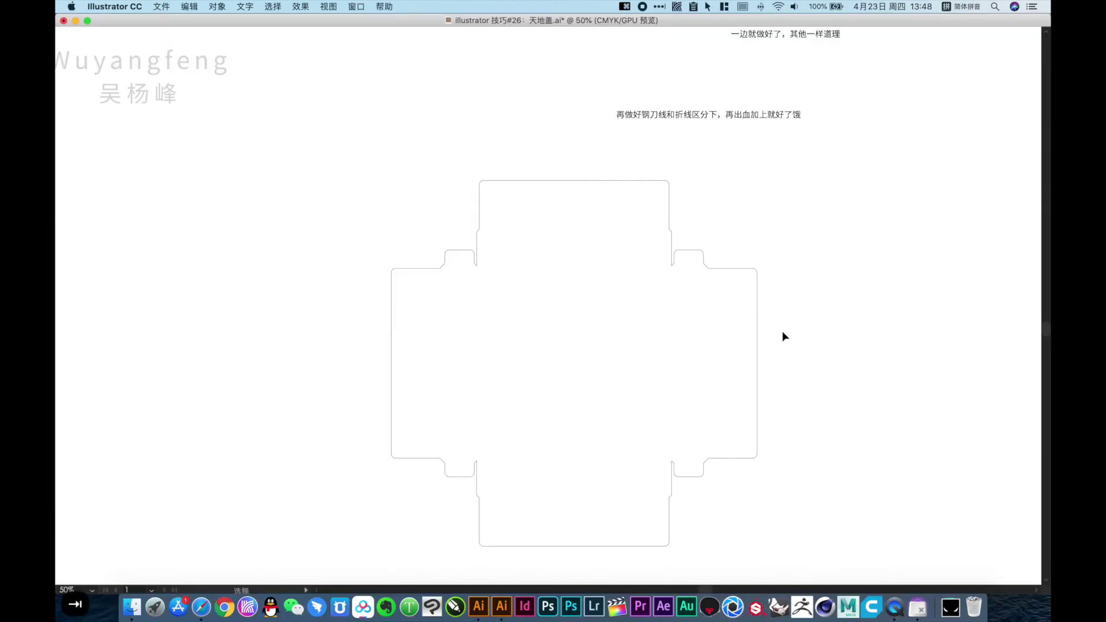
Step: Offset the cut outline outward by 3 mm with round joins to create the bleed line
drag(783, 332, 738, 341)
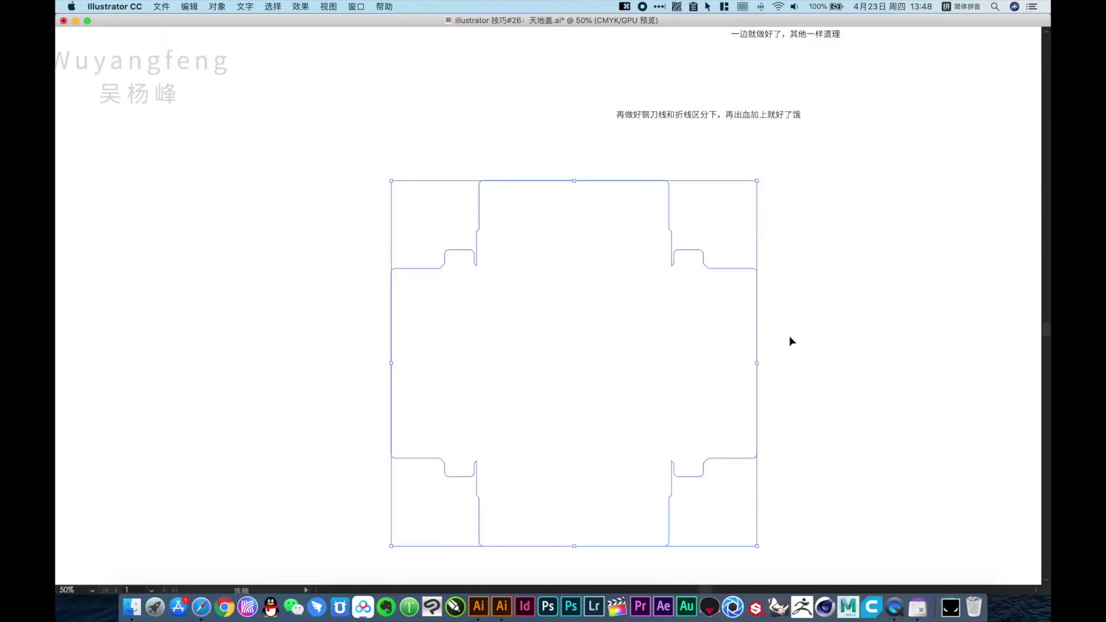
click(229, 9)
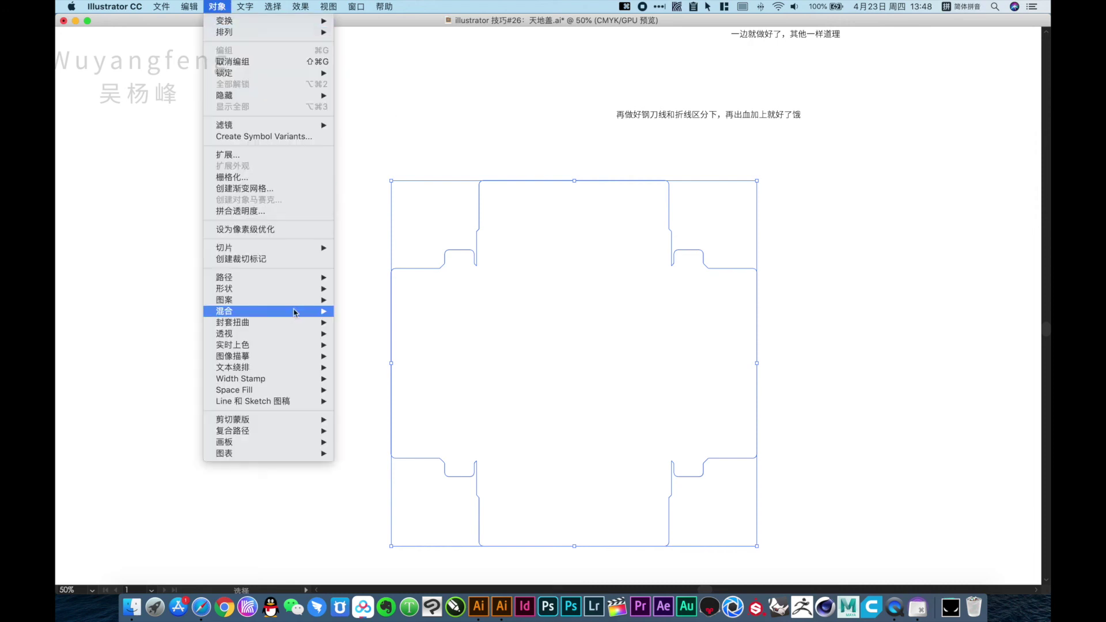
mouse_move(309, 279)
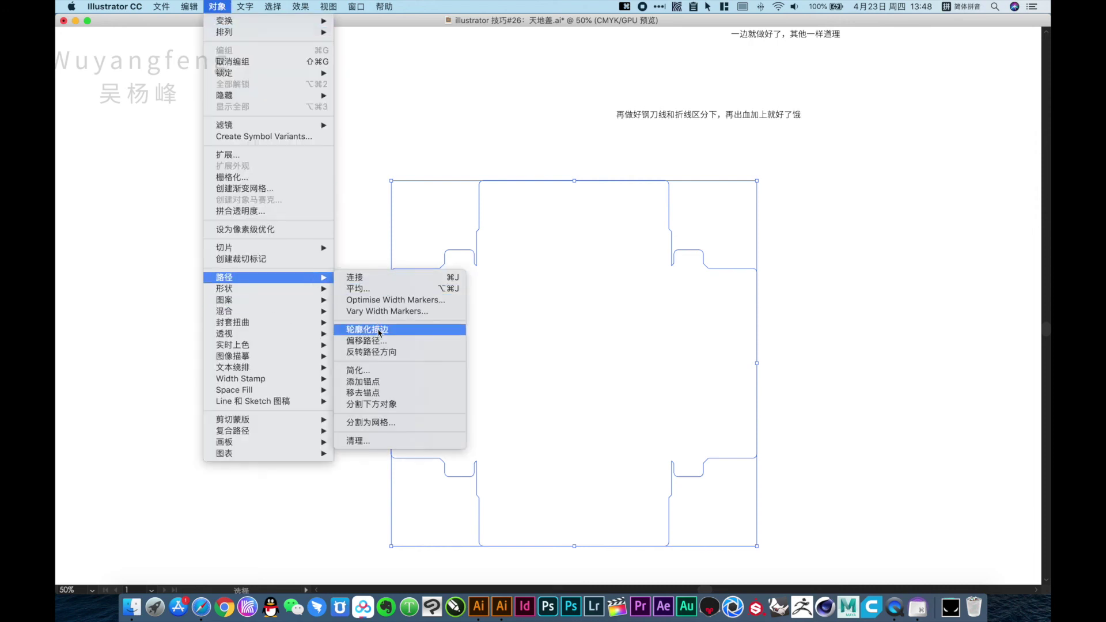
click(378, 341)
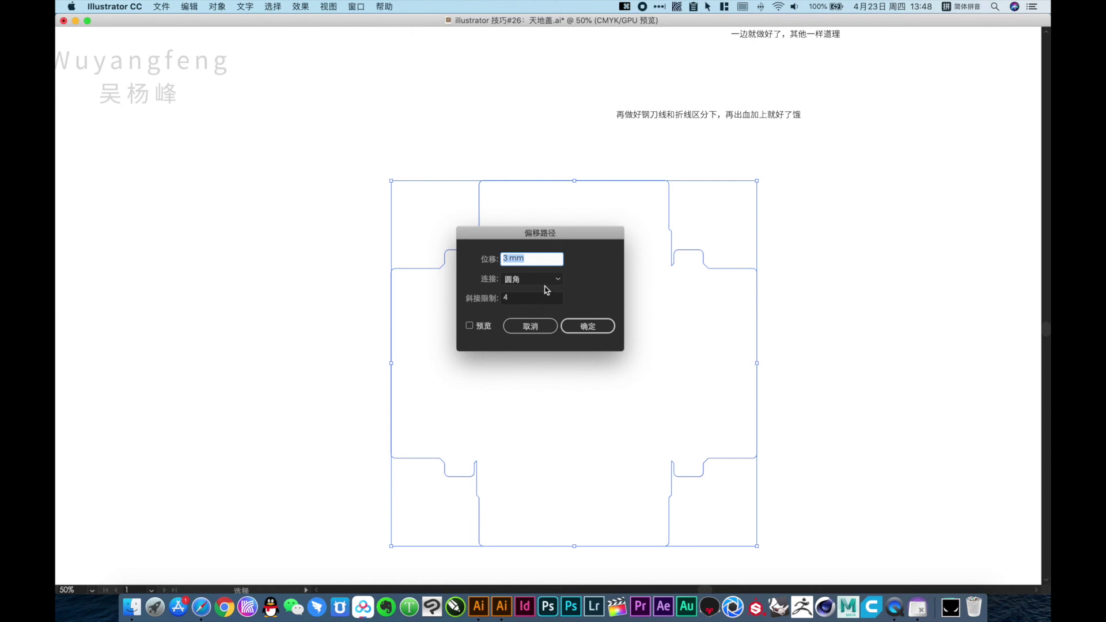
click(478, 326)
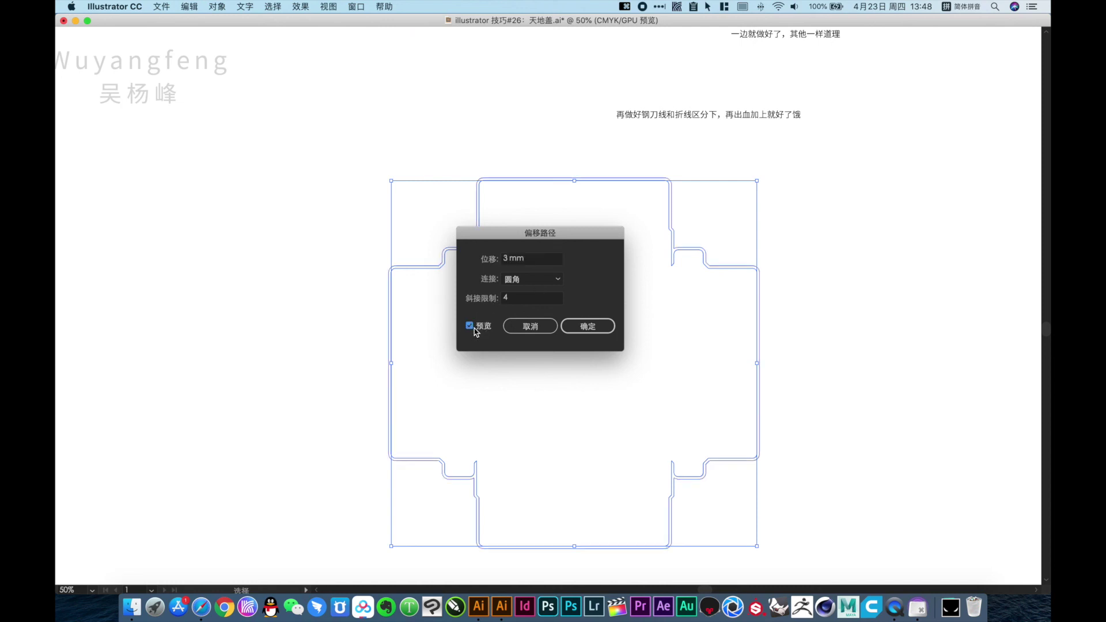
click(599, 327)
click(808, 294)
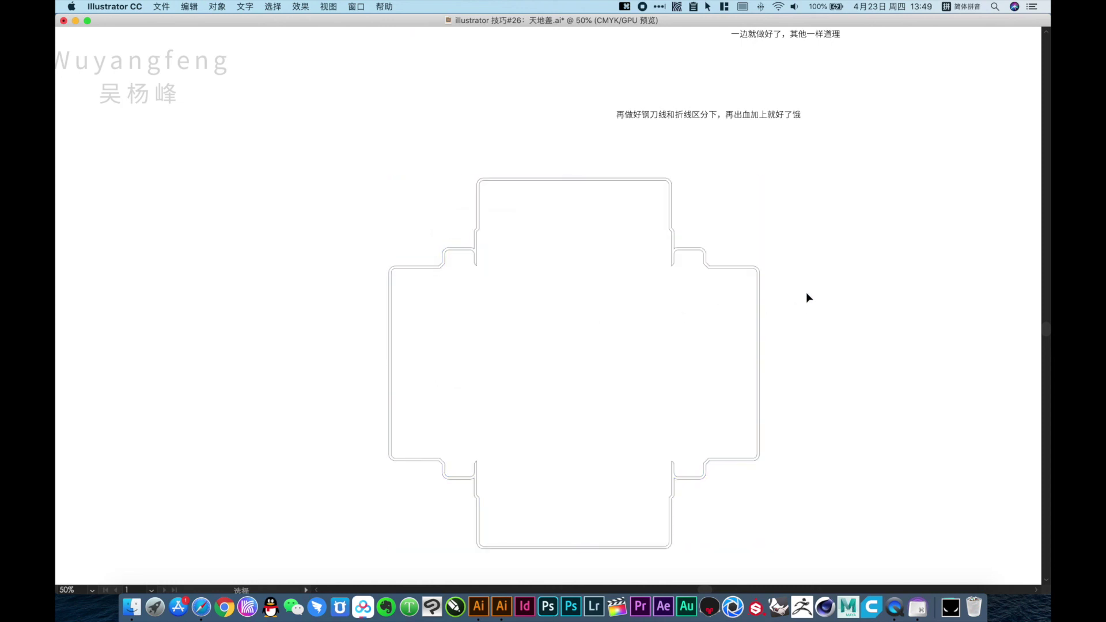
Step: Fully ungroup the cut outline and the bleed outline
click(743, 268)
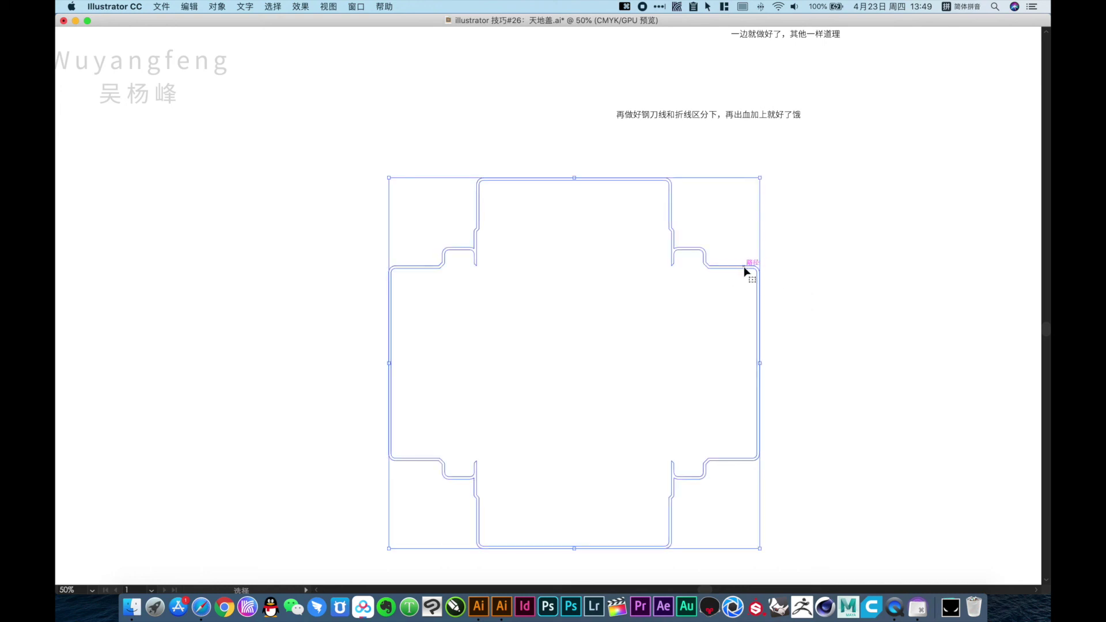
key(shift+super+g)
key(shift+super+g)
key(shift+super+g)
click(781, 276)
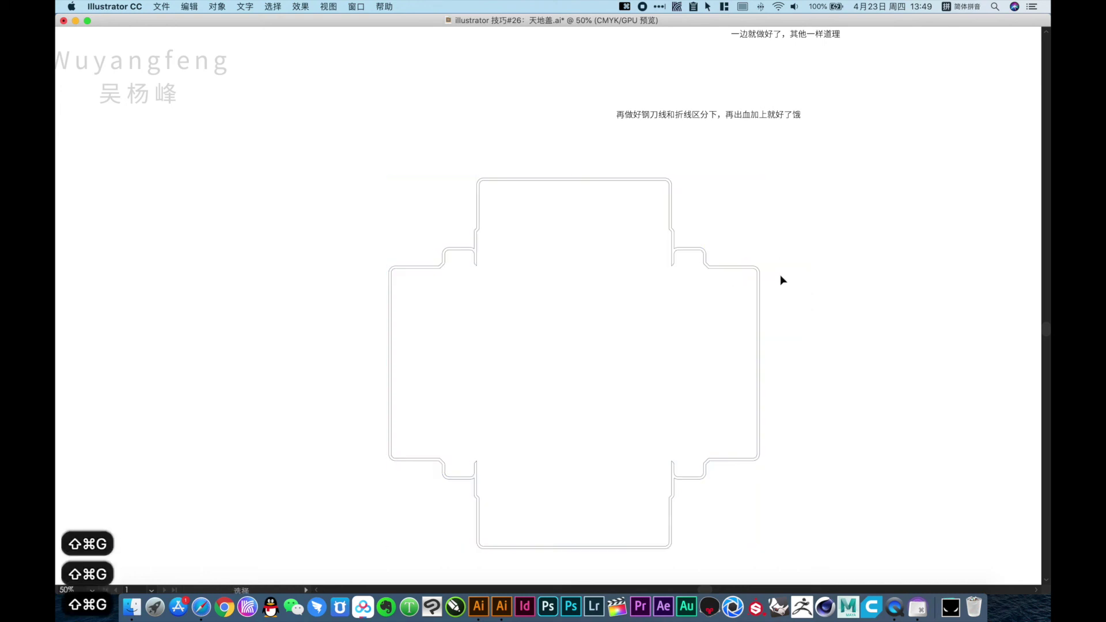
Step: Paste the copied die-line artwork behind the cut and bleed outlines to bring back the fold lines
drag(778, 277, 674, 331)
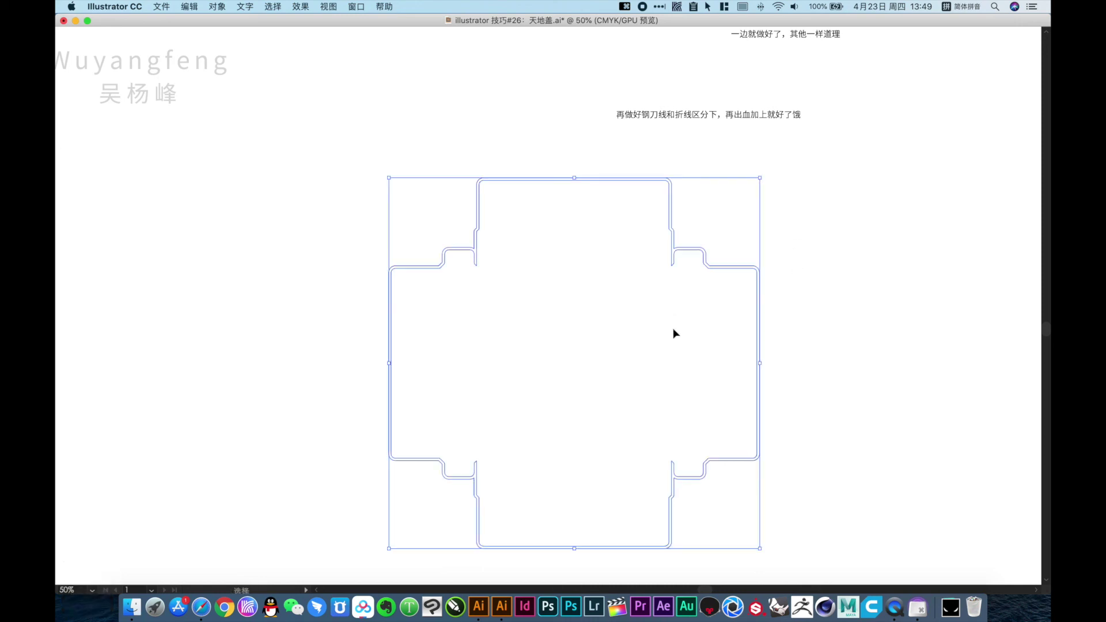
key(a)
key(super+b)
click(817, 307)
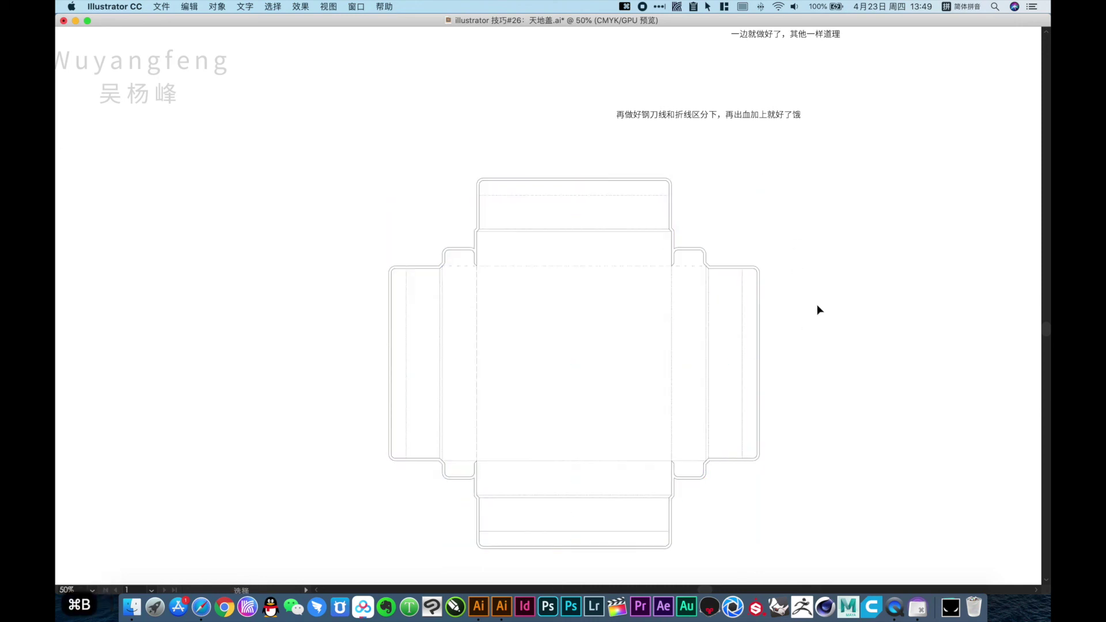
Step: Apply the dashed style of a fold line to the outer bleed outline with the Eyedropper
drag(644, 229, 760, 299)
click(741, 280)
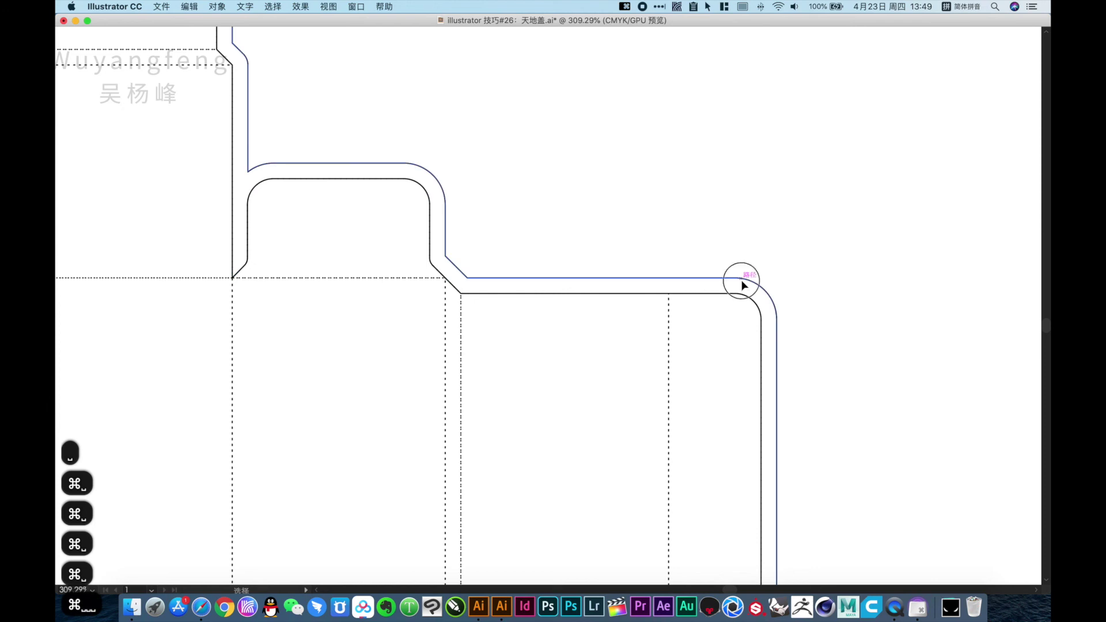
key(i)
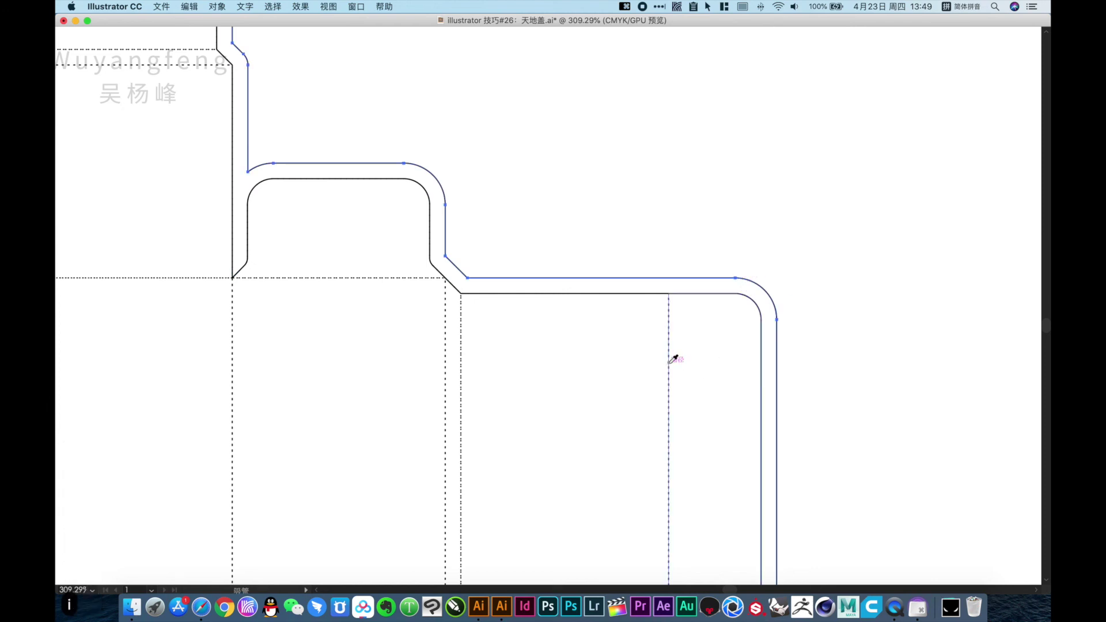
click(671, 360)
key(v)
click(834, 353)
Step: Delete the two notes above the die-line, "一边就做好了，其他一样道理" and the one about separating cut and fold lines
alt+super+click(410, 347)
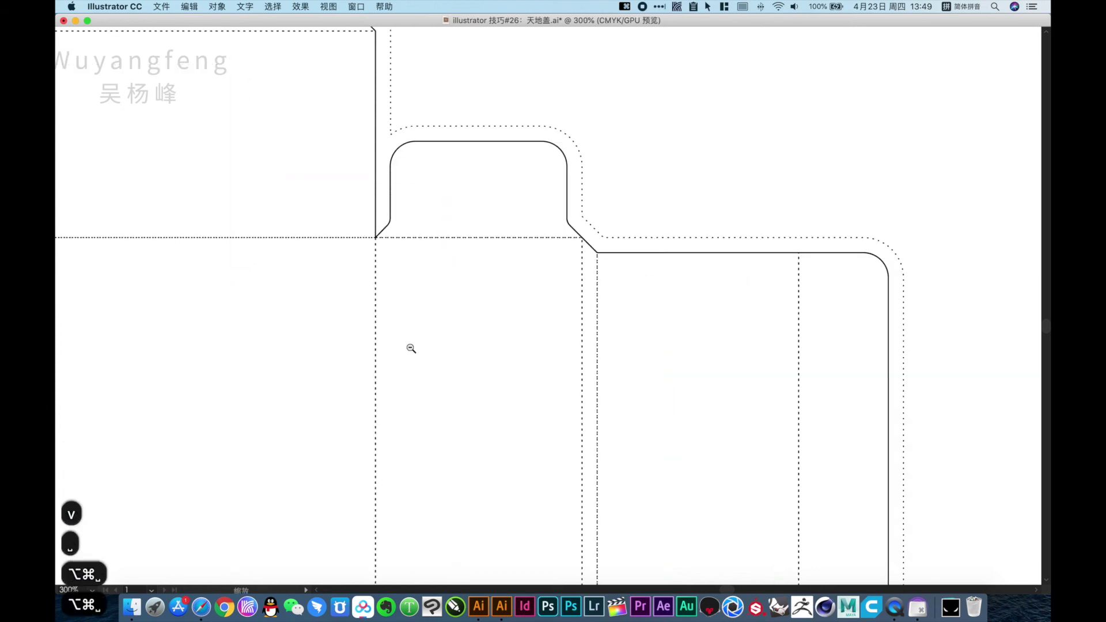
alt+super+click(410, 348)
alt+super+click(462, 343)
alt+super+click(464, 343)
alt+super+click(492, 348)
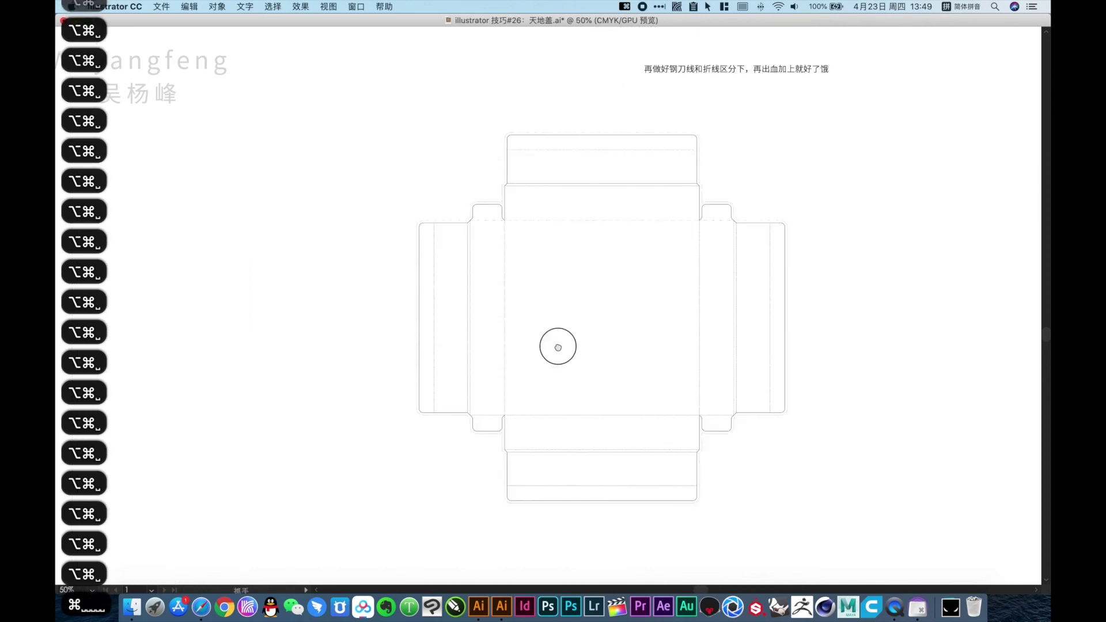
drag(742, 515, 257, 106)
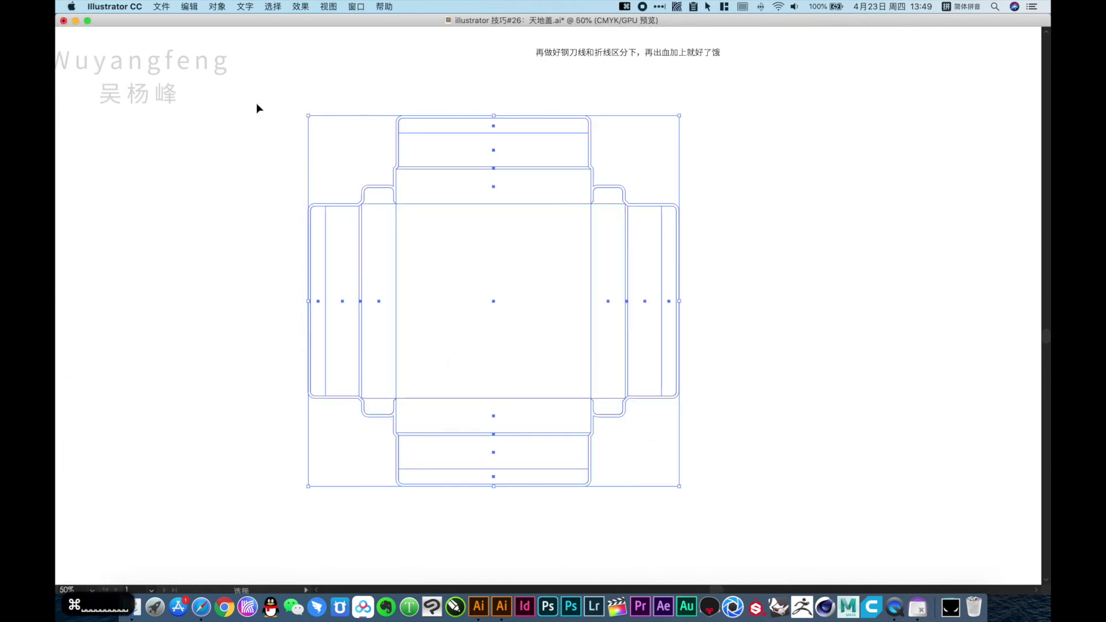
key(space)
drag(441, 172, 337, 230)
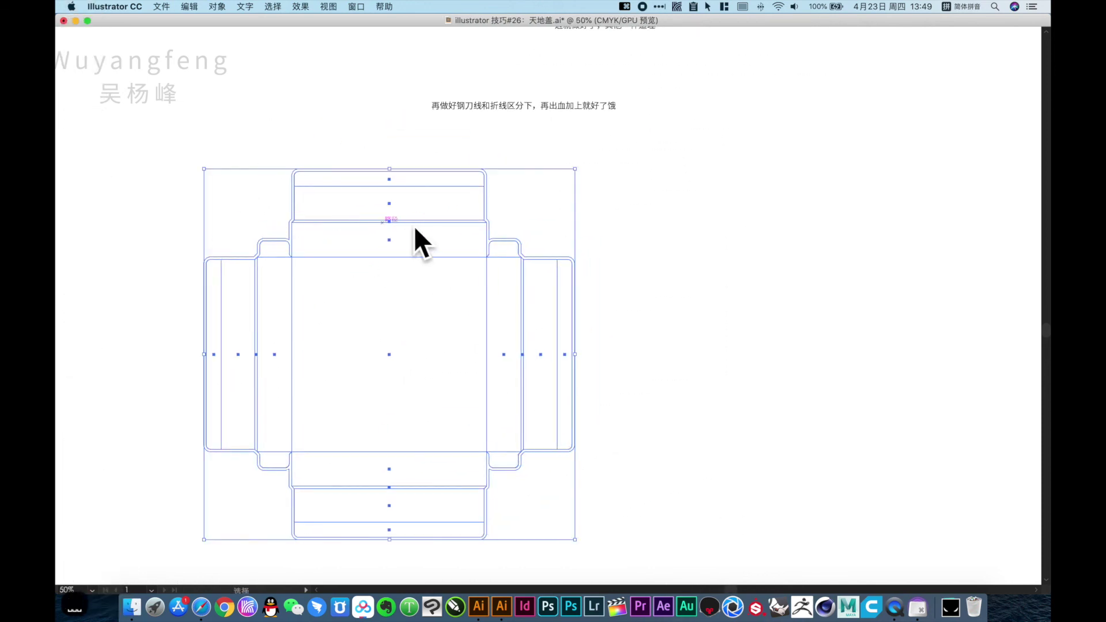
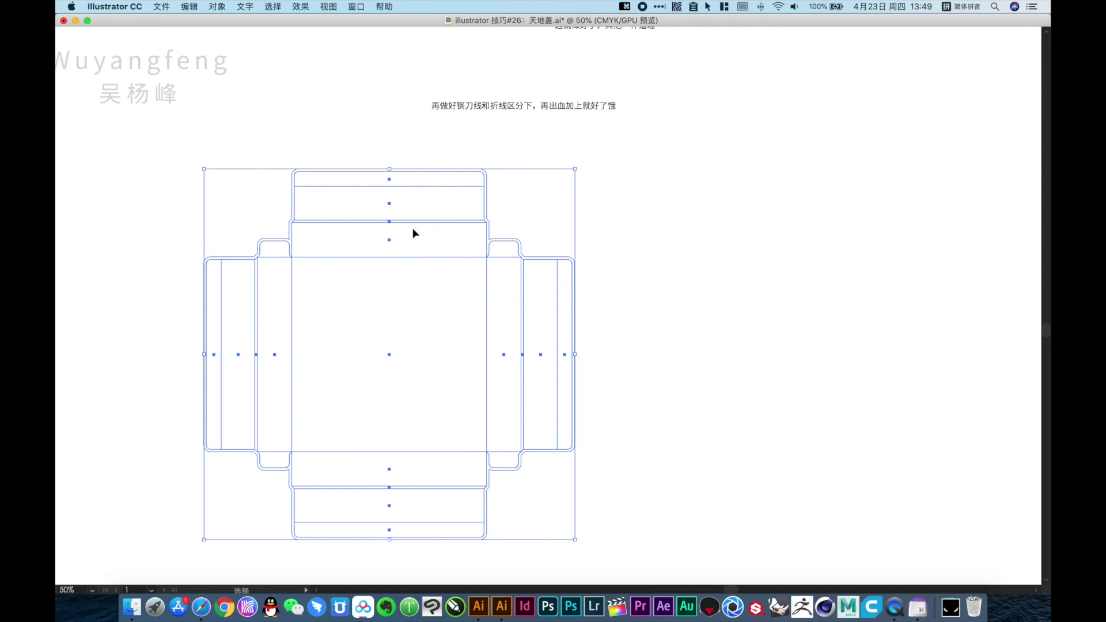
drag(365, 155, 343, 282)
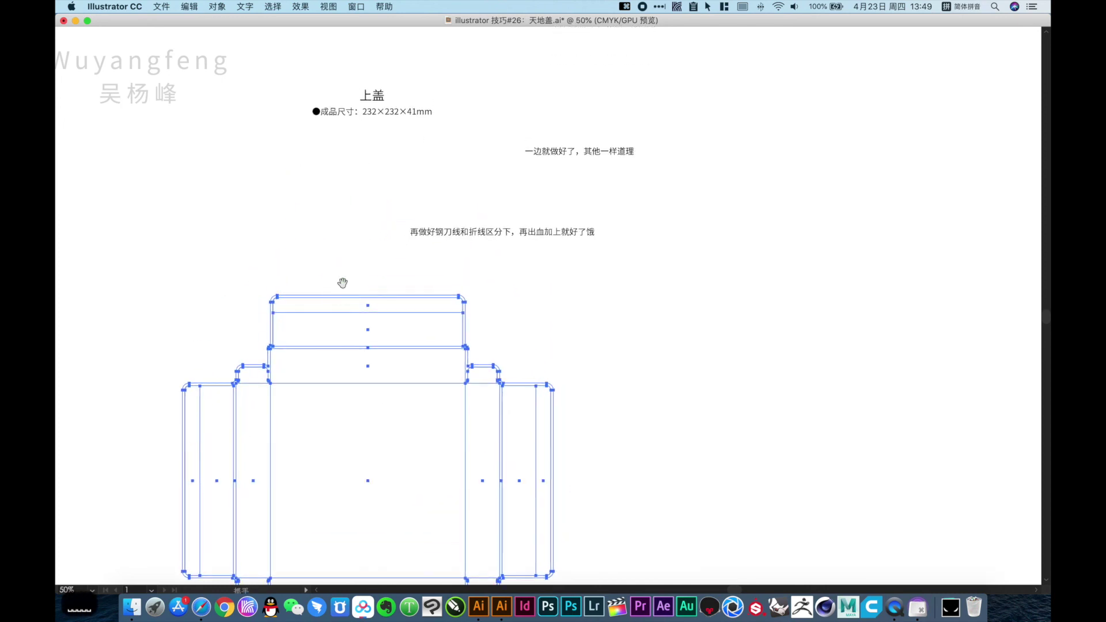
drag(483, 231, 628, 137)
key(Delete)
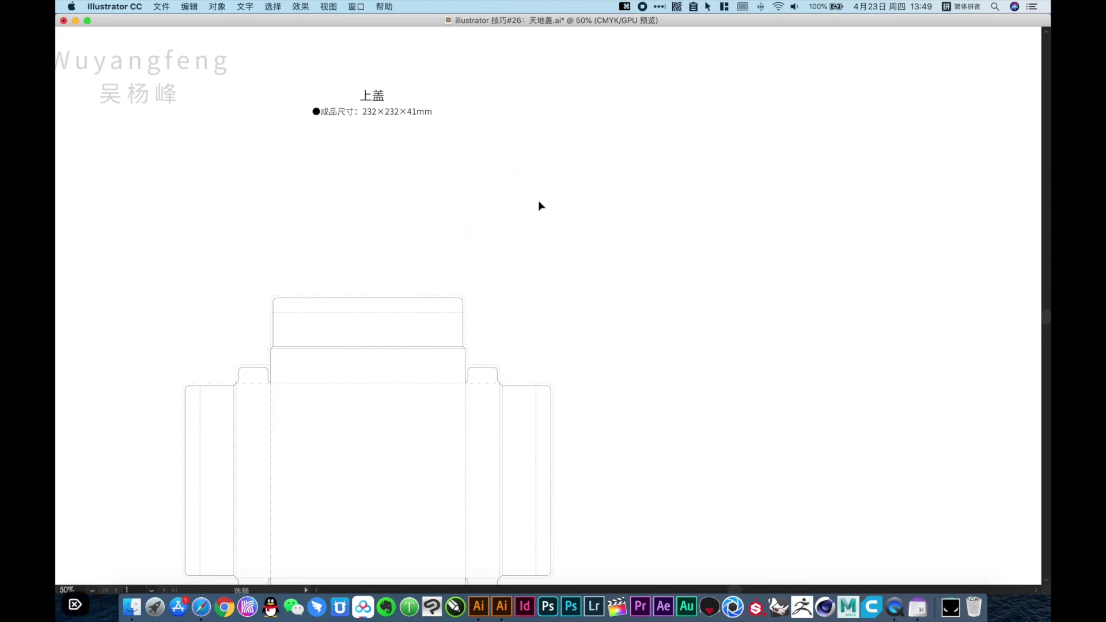
Step: Move the whole lid die-line up to directly below the 上盖 heading and its size note
key(super+minus)
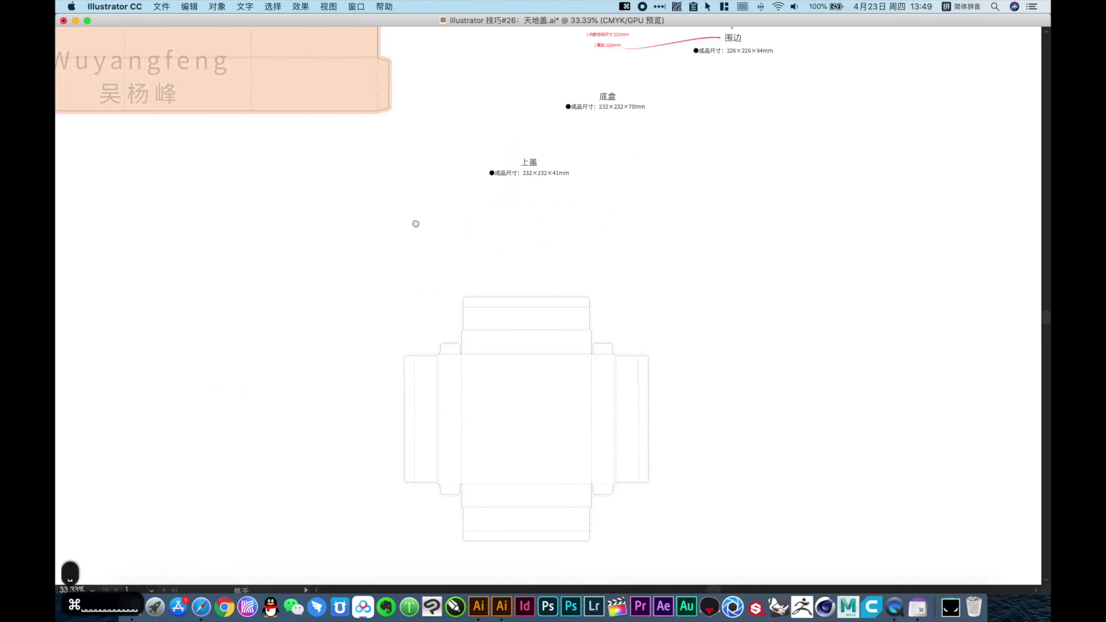
scroll(403, 236, down, 1)
drag(380, 252, 726, 538)
scroll(528, 289, up, 1)
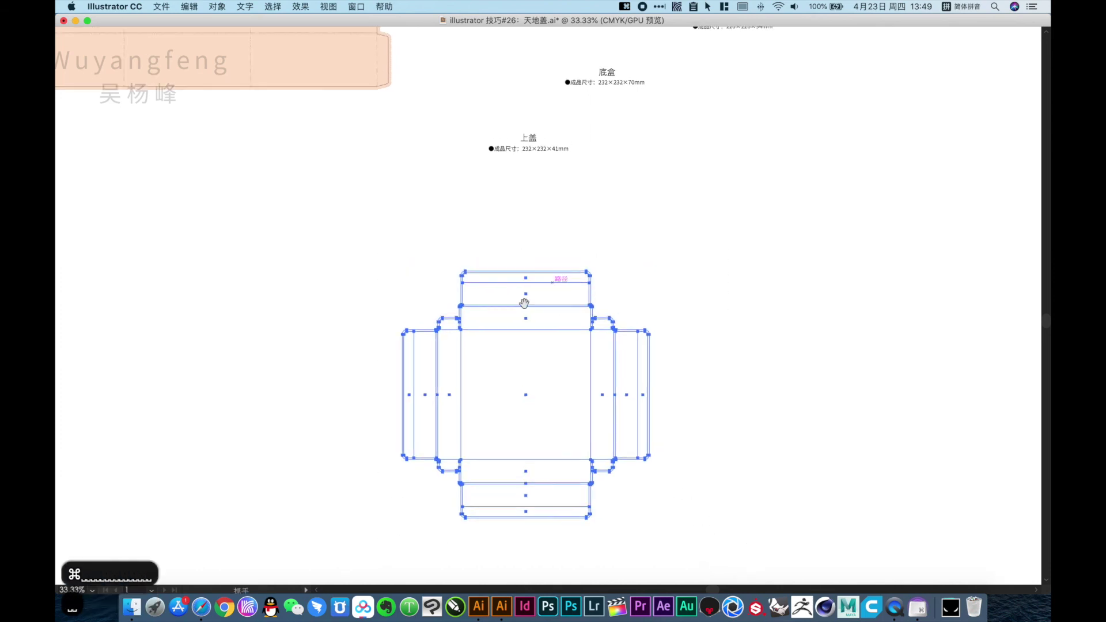
drag(541, 277, 550, 177)
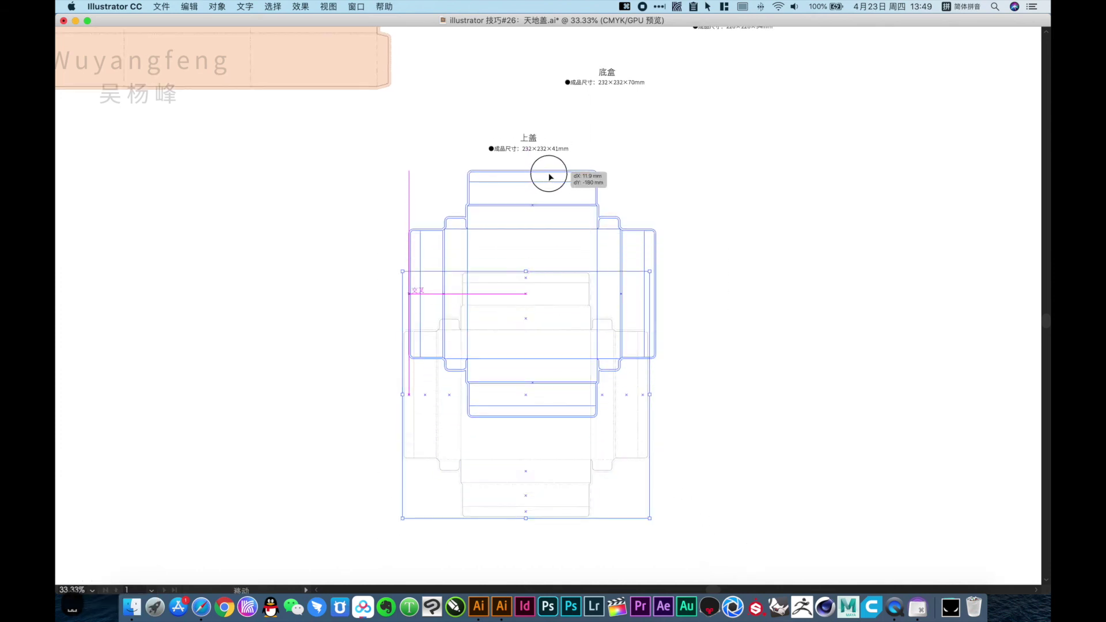
drag(666, 167, 665, 167)
click(660, 172)
drag(604, 205, 601, 207)
Step: Move the 底盒 heading and its 232×232×70mm size note to the right, roughly level with the 上盖 heading
key(super+space)
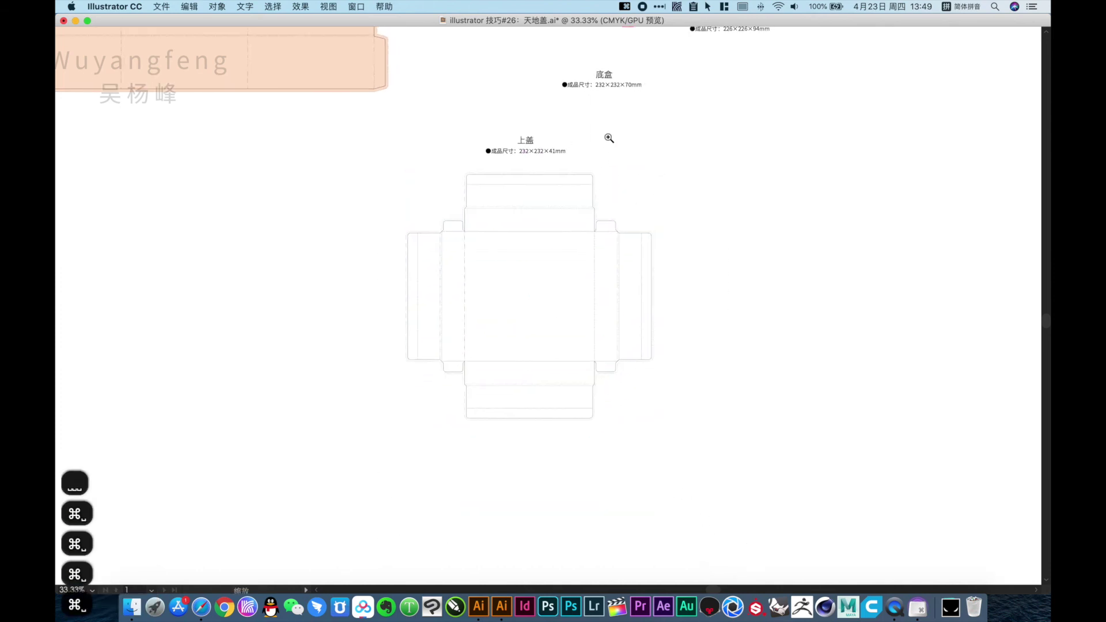
drag(597, 106, 770, 138)
click(762, 176)
key(super+space)
drag(376, 115, 851, 328)
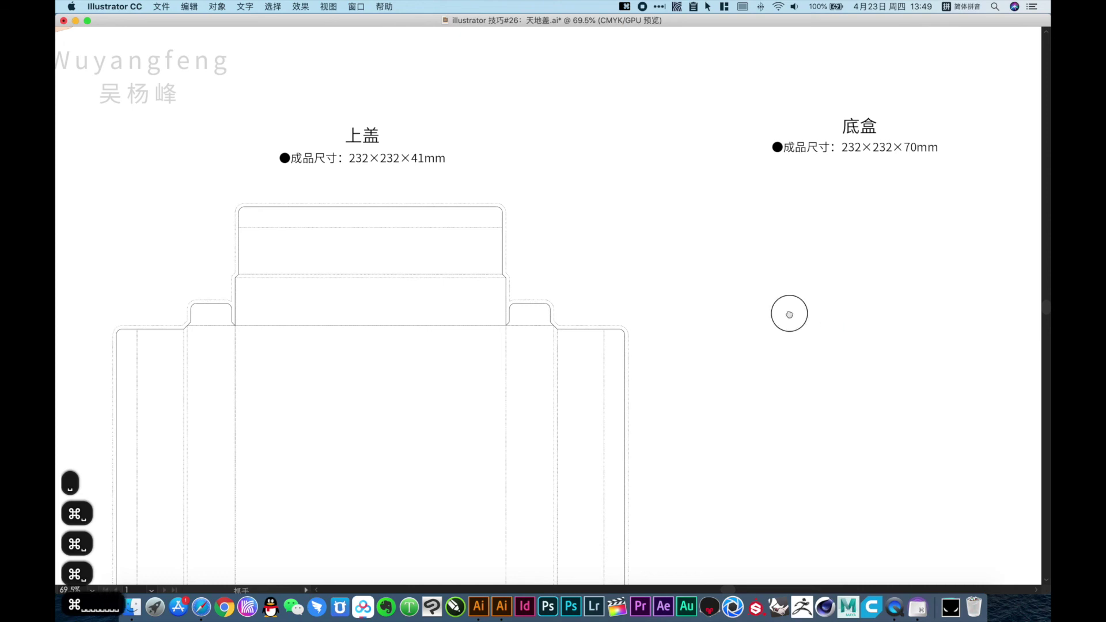
drag(789, 314, 740, 294)
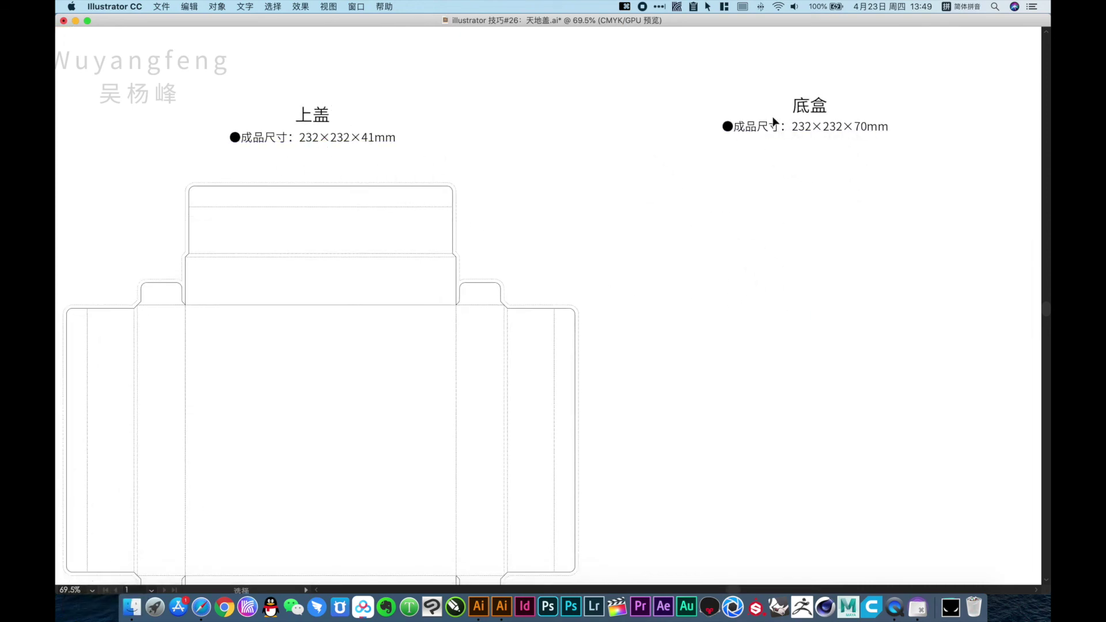
Step: Add a text note below the 底盒 size note reading "只是高度不同，可以直接复制一个调整高度即可"
drag(809, 115, 691, 209)
text(zh)
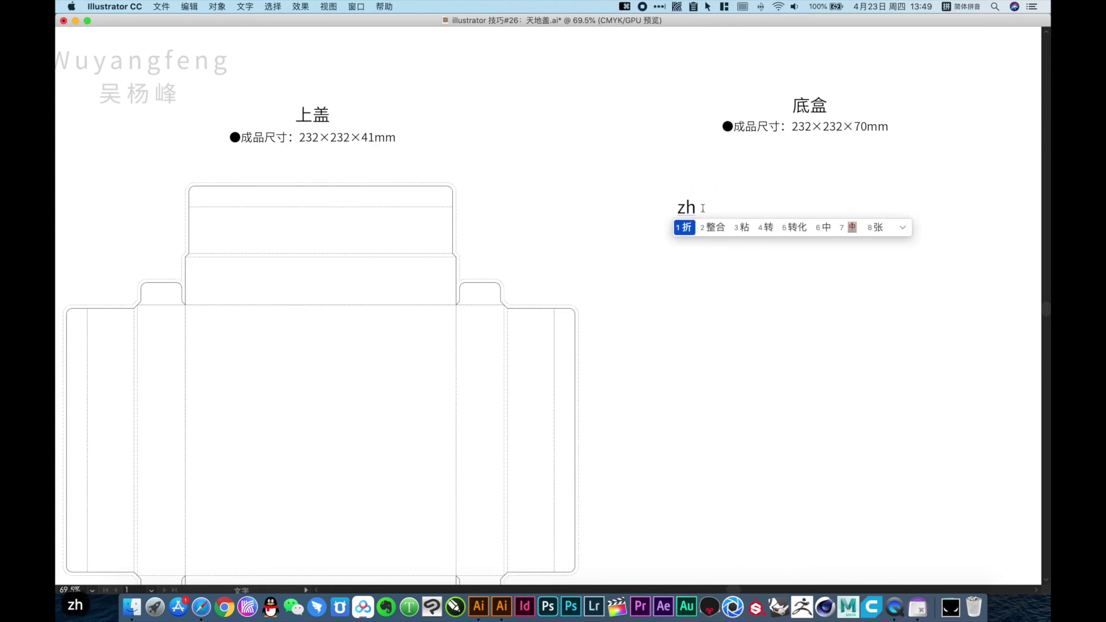
text(is gaodu)
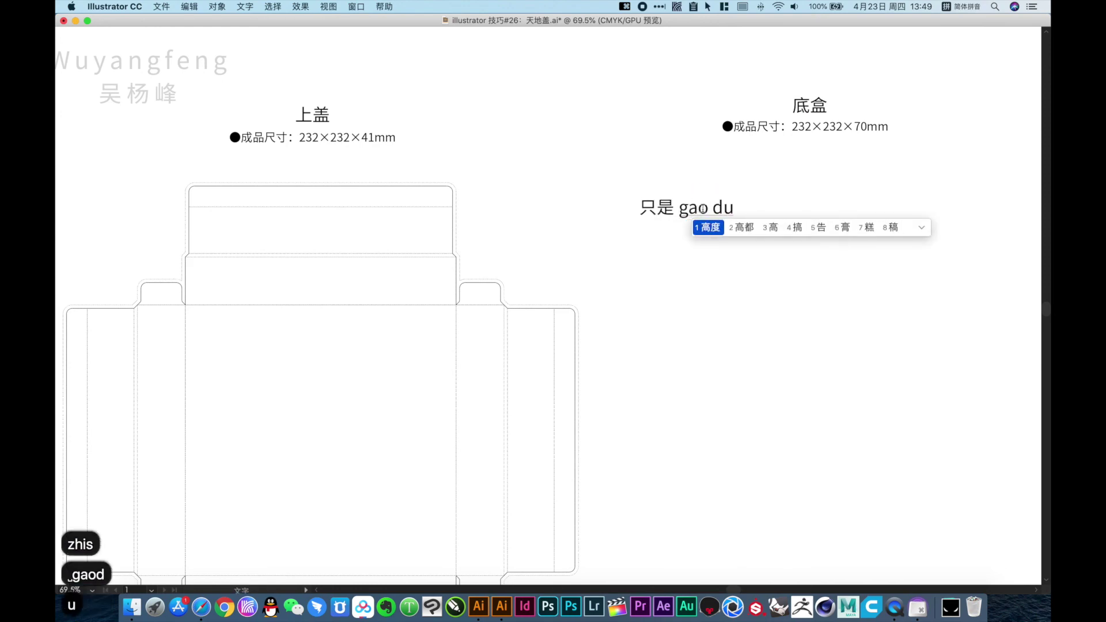
key(space)
text(,)
key(BackSpace)
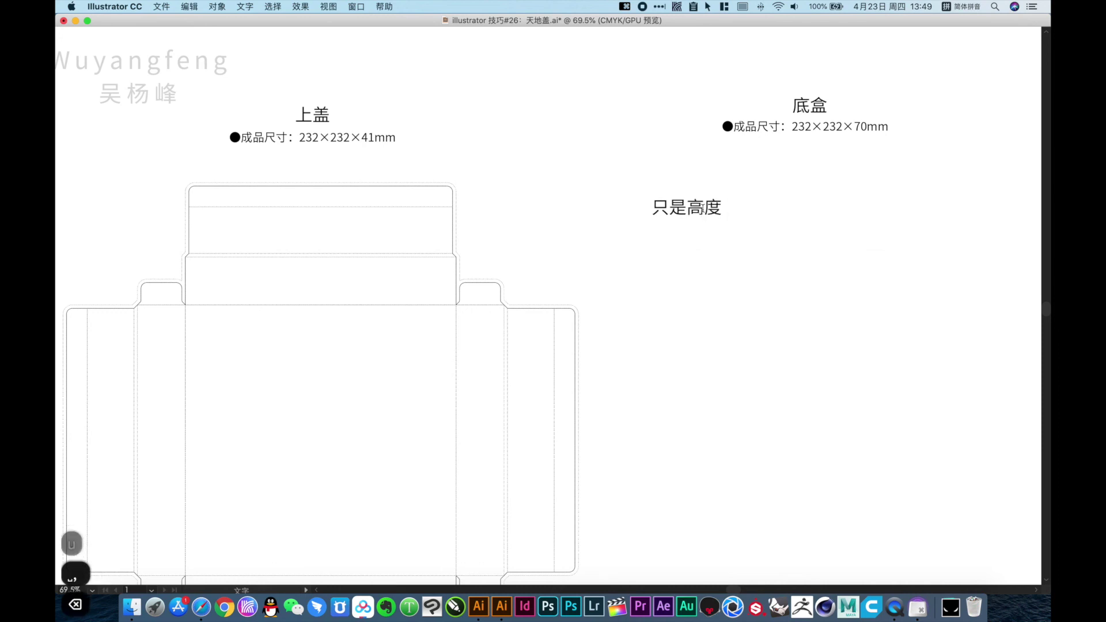
text(bur)
key(BackSpace)
text(t)
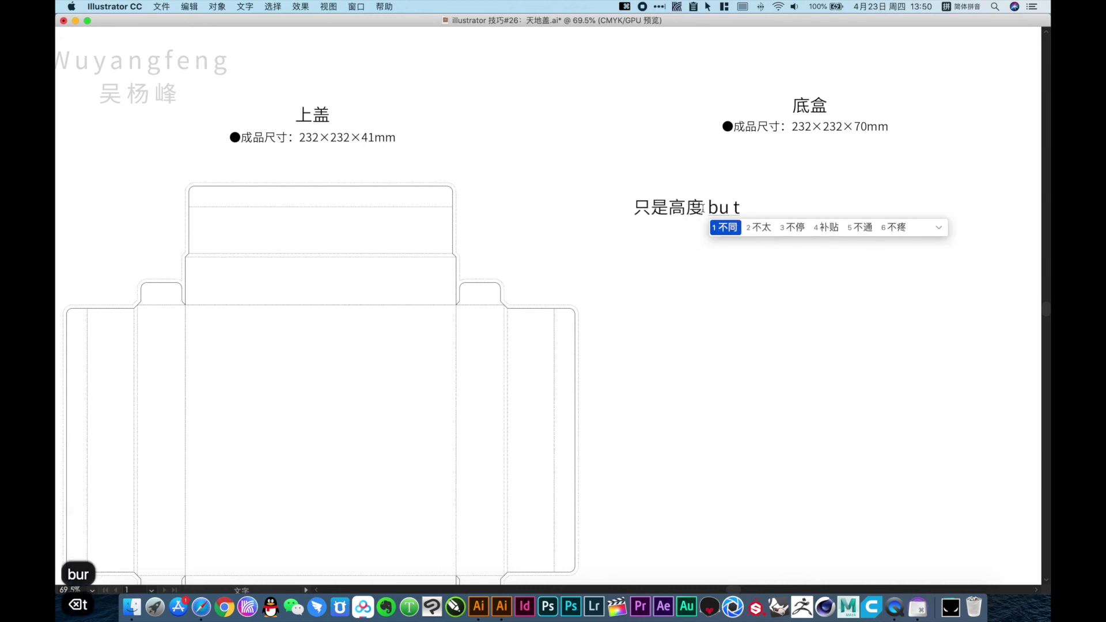
key(space)
text(,key)
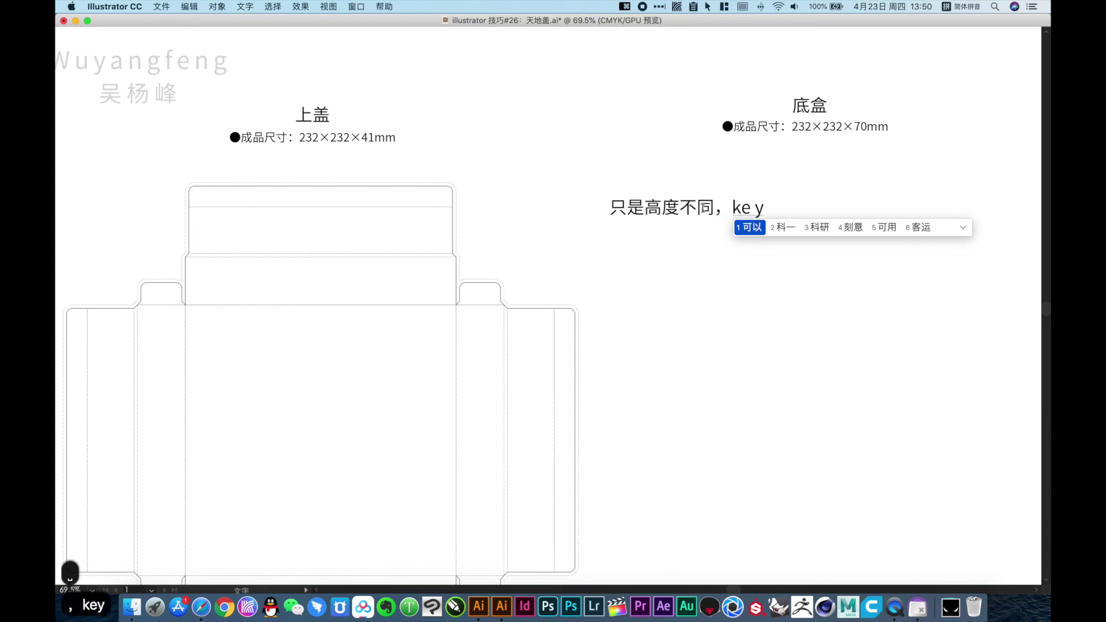
key(space)
text(zhij)
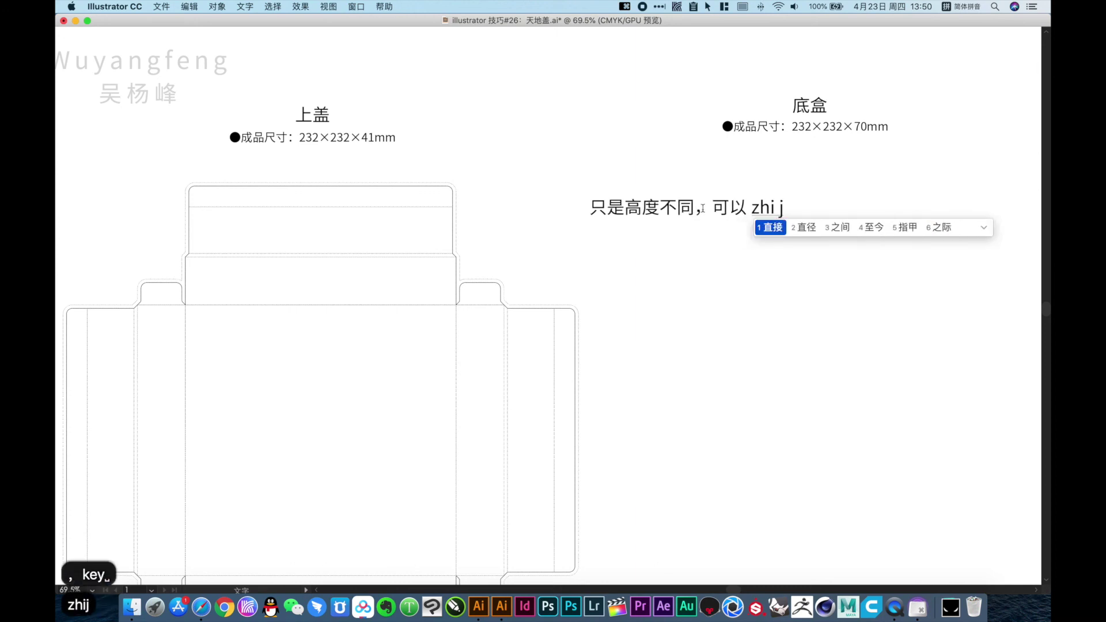
key(space)
text(fuz)
key(space)
text(yige)
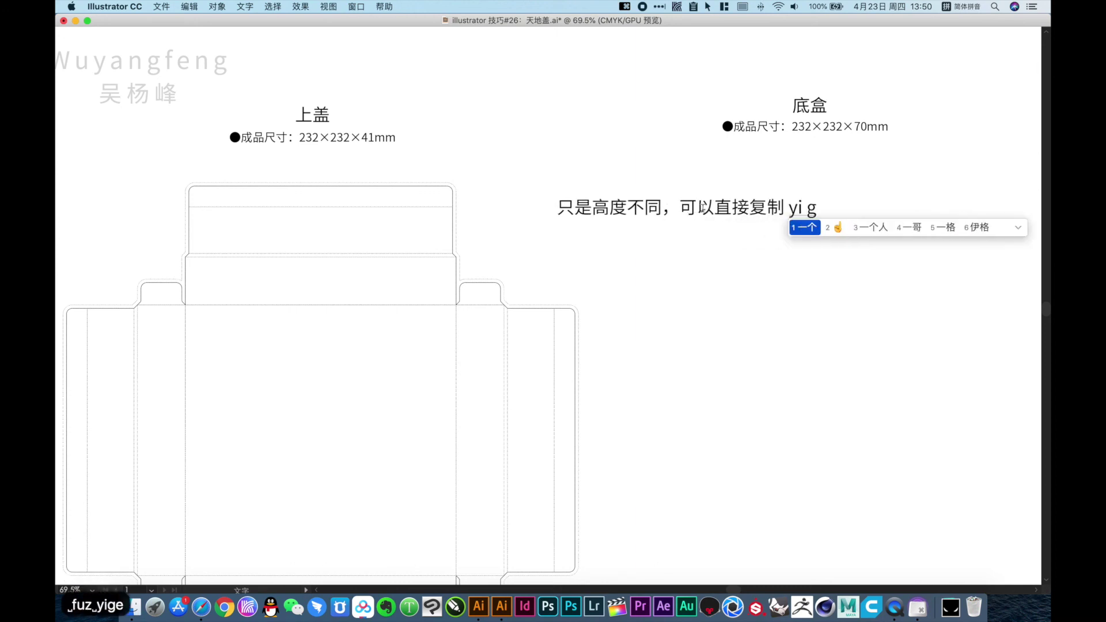
key(space)
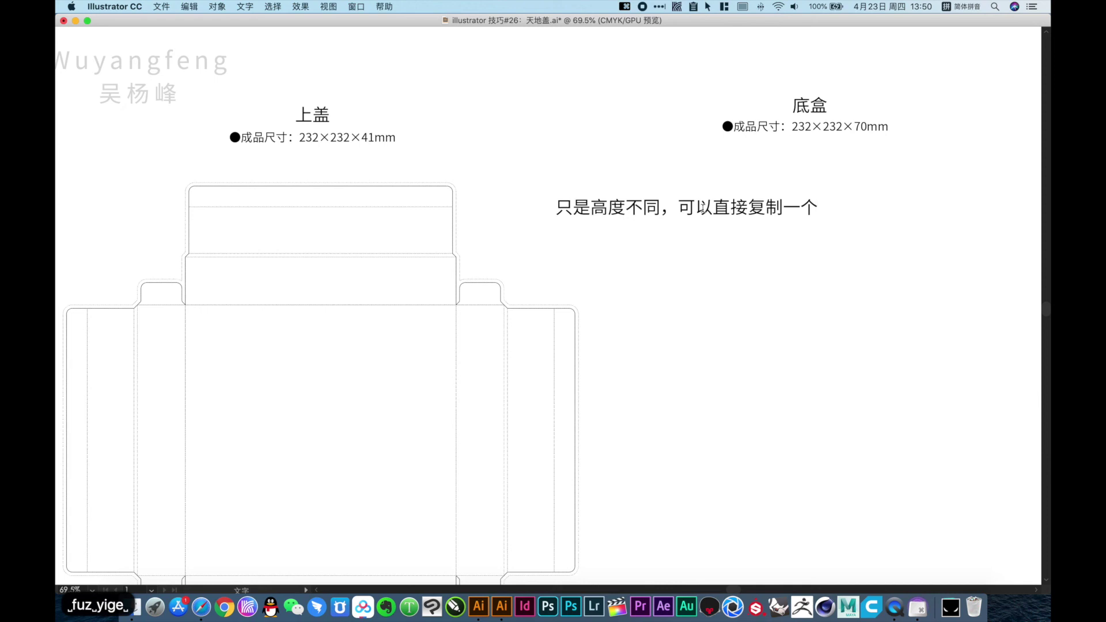
text(tiaoz)
key(space)
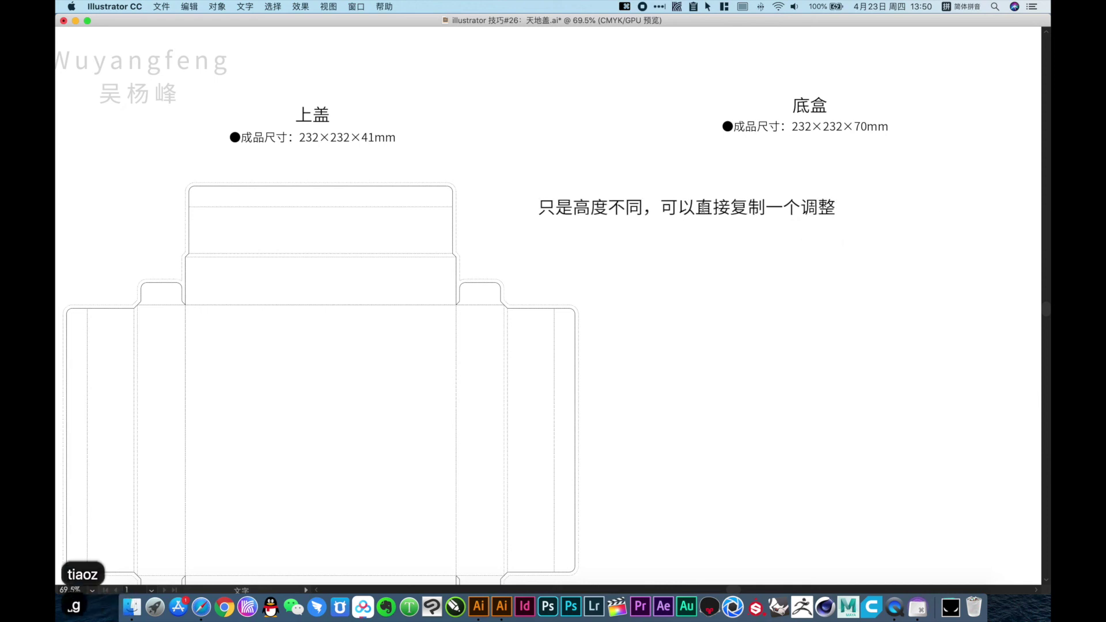
text(gaod)
key(space)
text(jik)
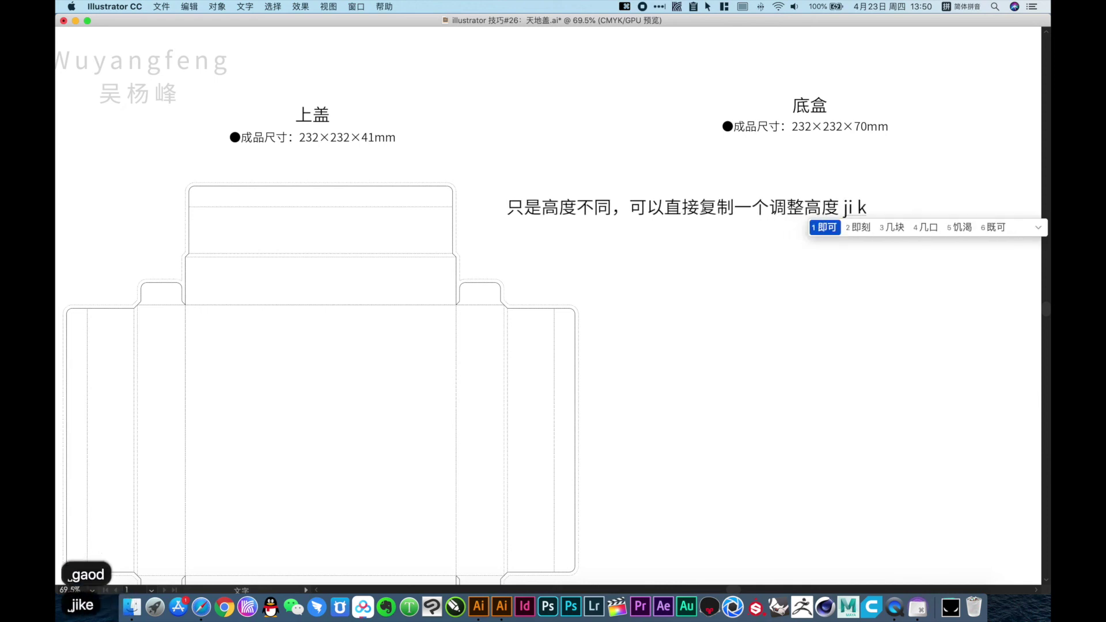
text(e)
key(space)
key(Escape)
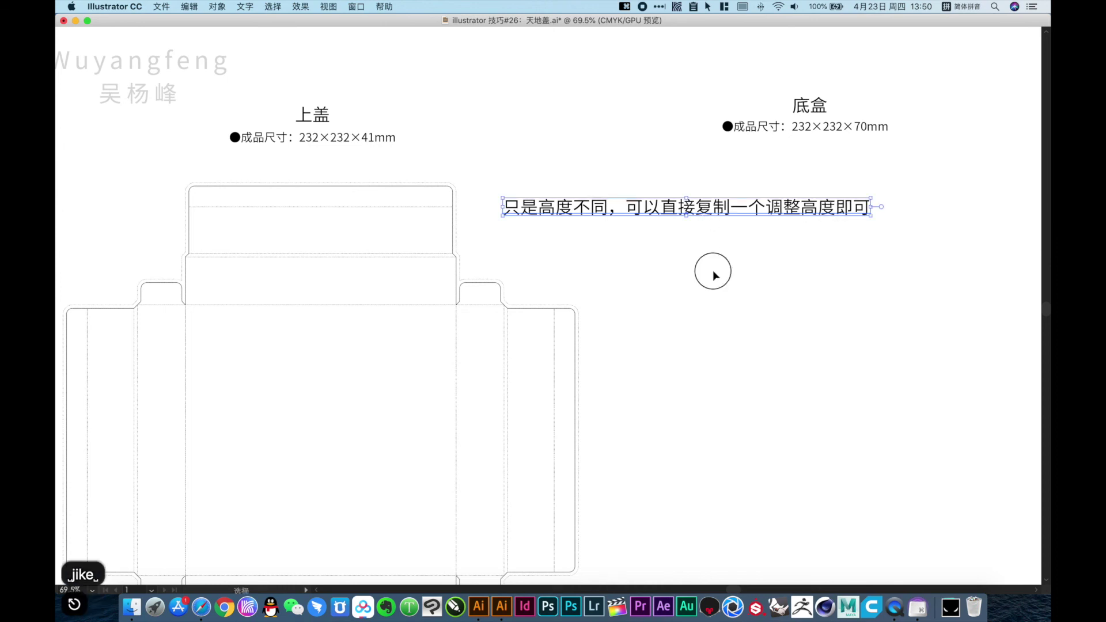
click(713, 275)
Step: Move the note "只是高度不同，可以直接复制一个调整高度即可" up above the 底盒 heading
alt+super+click(668, 253)
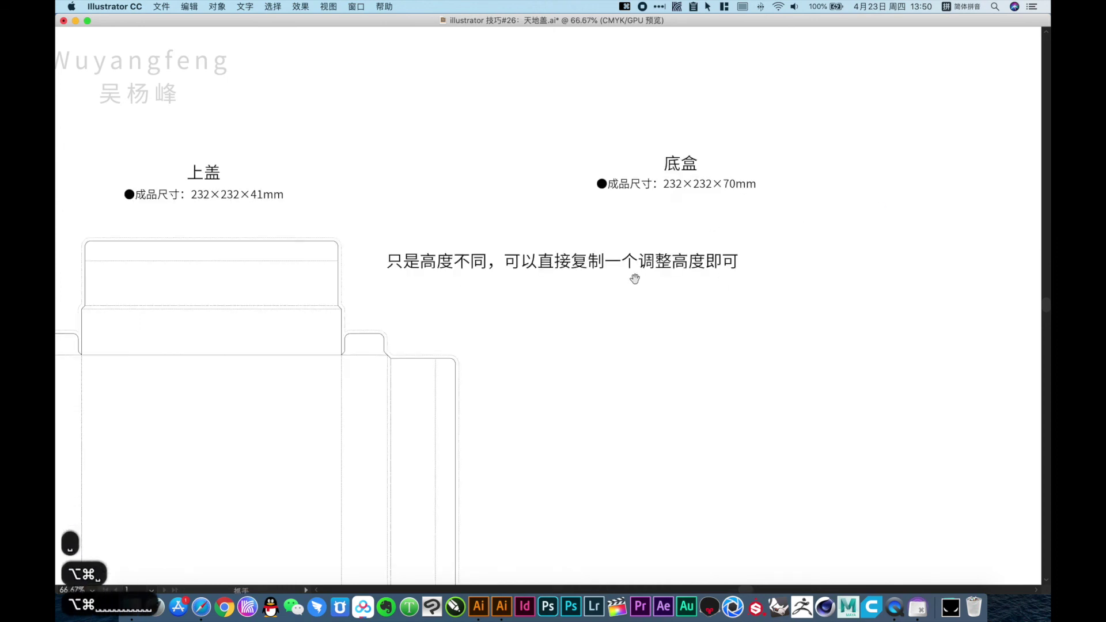
key(alt+super+space)
key(alt+super+space)
key(alt+super+space)
key(alt+super+space)
key(alt+super+space)
key(alt+super+space)
key(alt+super+space)
key(alt+super+space)
key(alt+super+space)
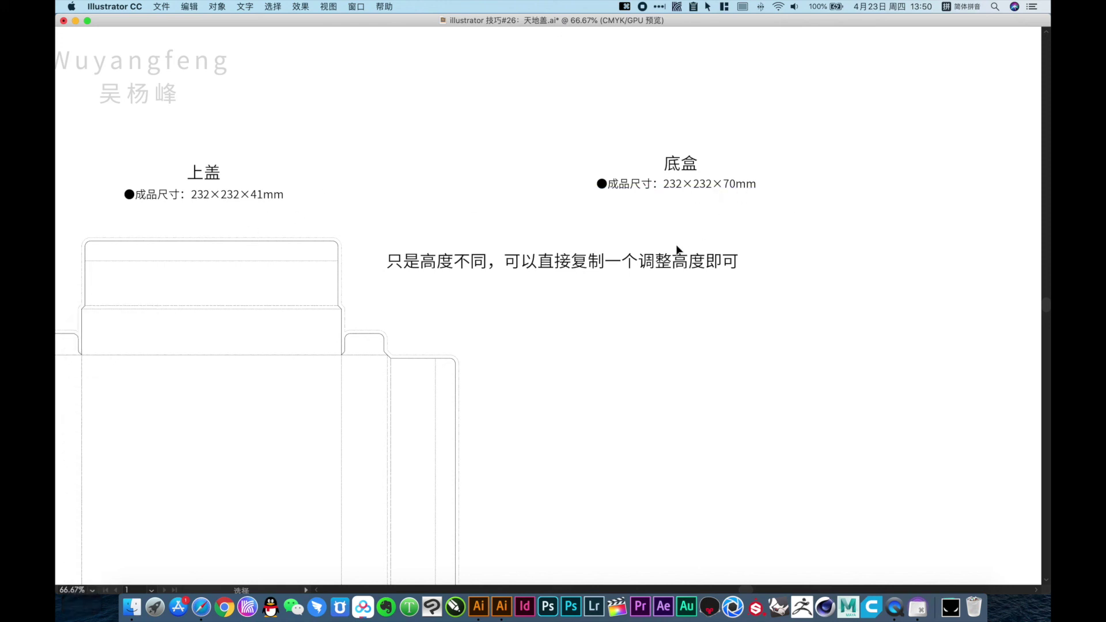
drag(623, 267, 667, 123)
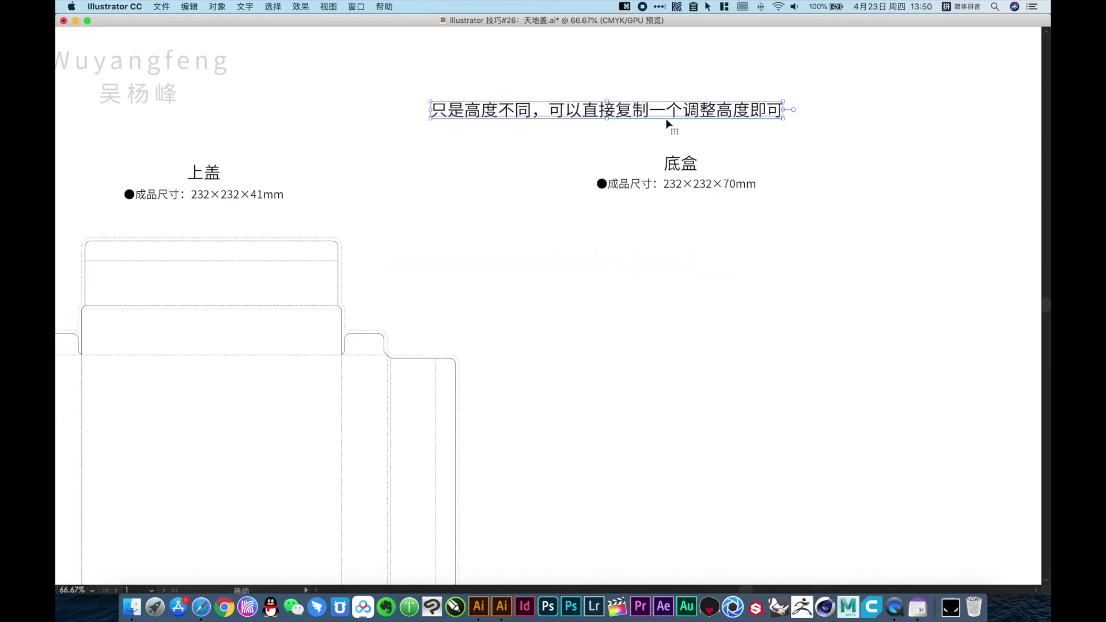
click(644, 308)
Step: Duplicate the complete lid die-line with its fold and bleed lines, placing the copy below the 底盒 heading
key(alt+super+space)
click(543, 316)
drag(543, 316, 558, 249)
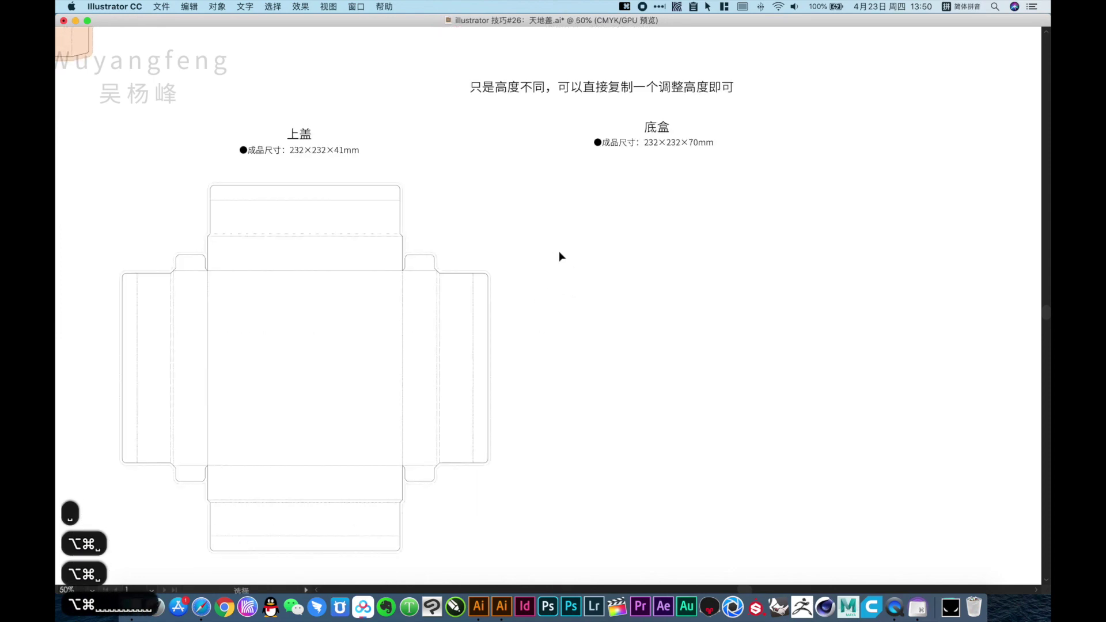
drag(560, 552, 119, 198)
drag(241, 199, 713, 254)
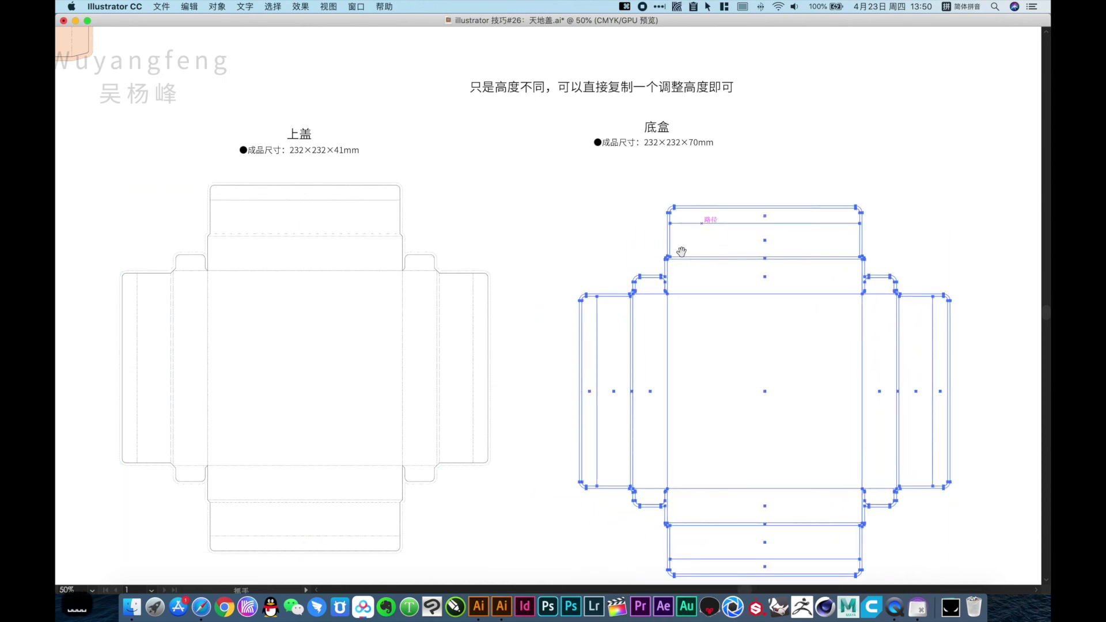
scroll(807, 242, right, 3)
click(833, 237)
Step: Calculate the height difference between base and lid, 70 − 41, with the calculator widget
key(a)
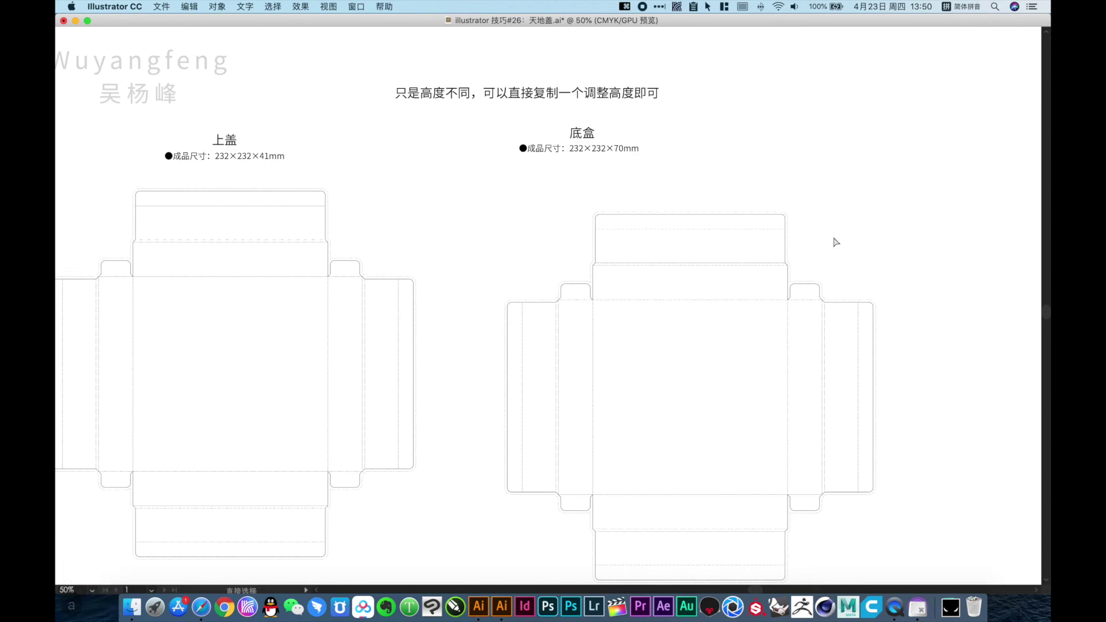
scroll(835, 242, right, 3)
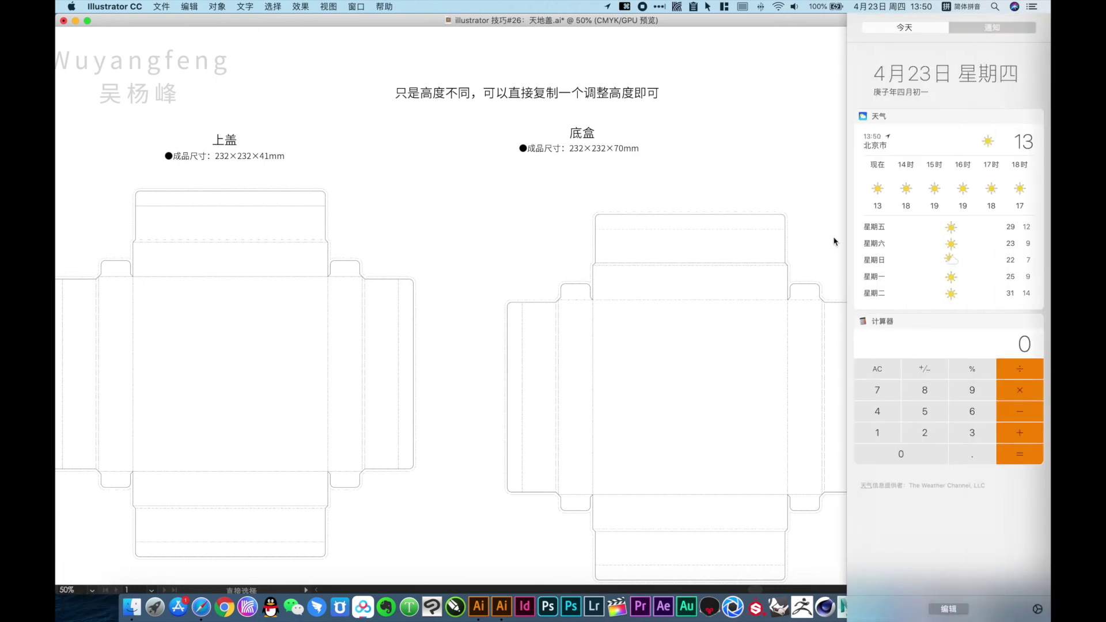
click(881, 388)
click(898, 455)
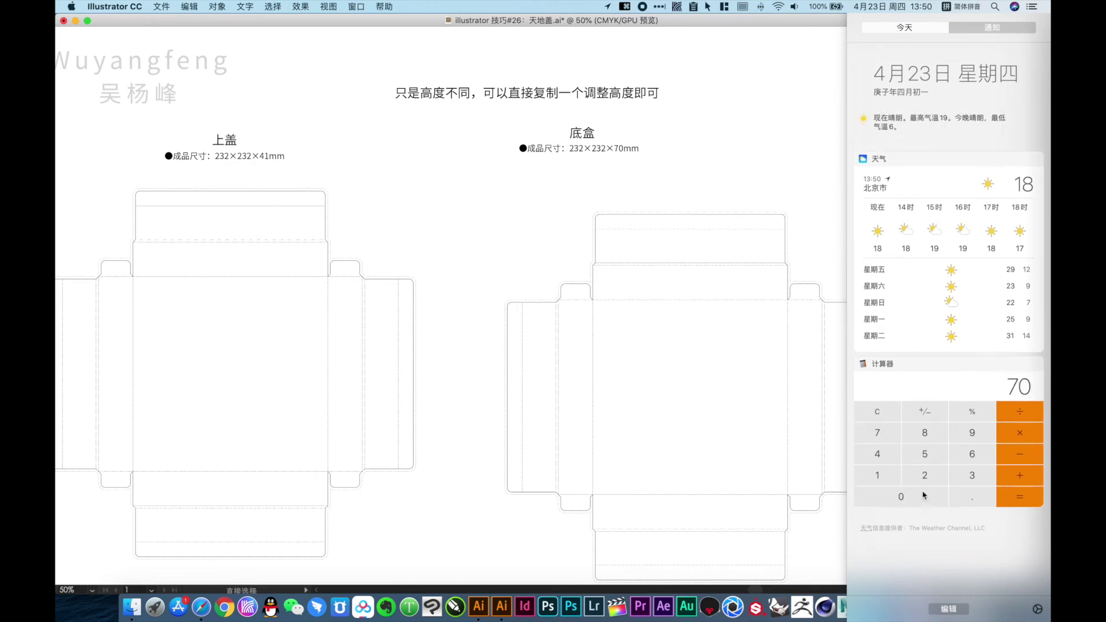
click(879, 456)
click(877, 473)
click(681, 311)
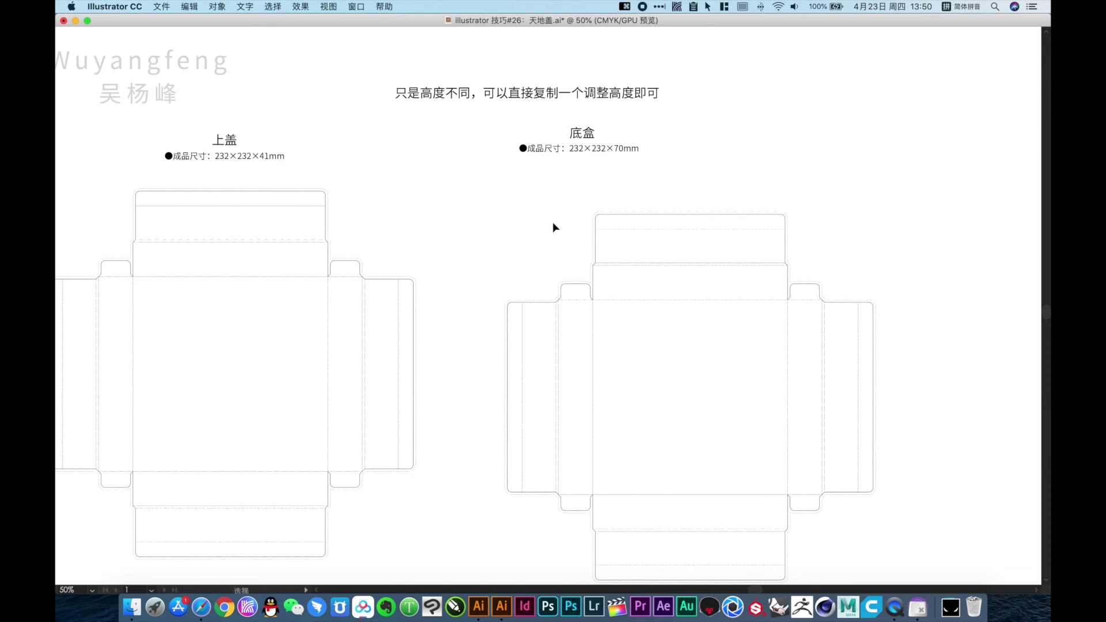
Step: Set the keyboard increment in the general preferences to 29 mm
key(super+k)
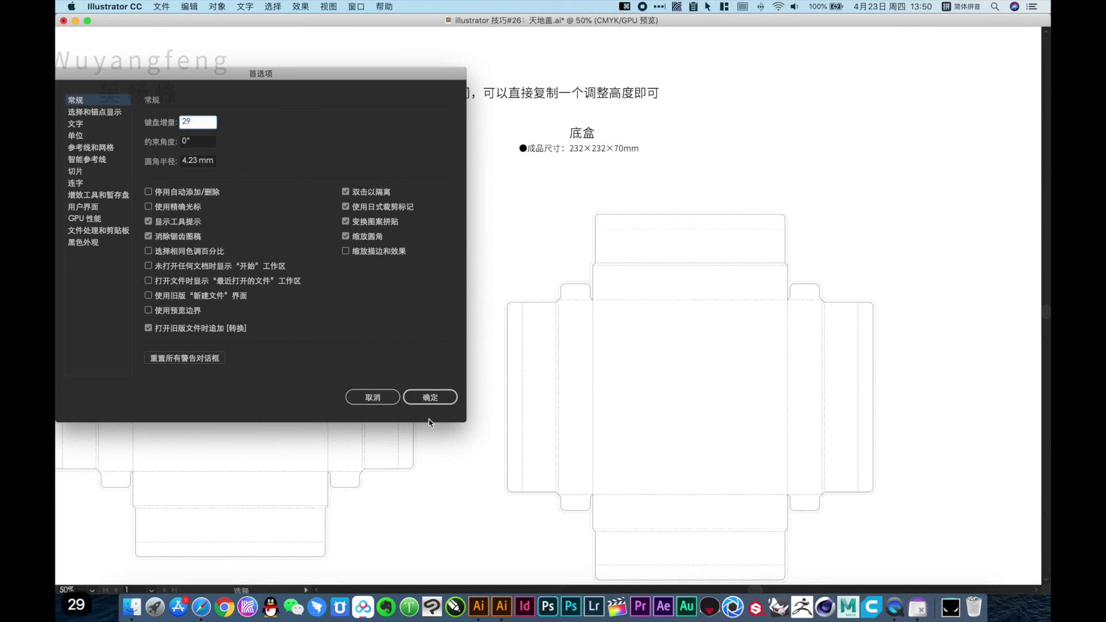
text(29)
click(438, 398)
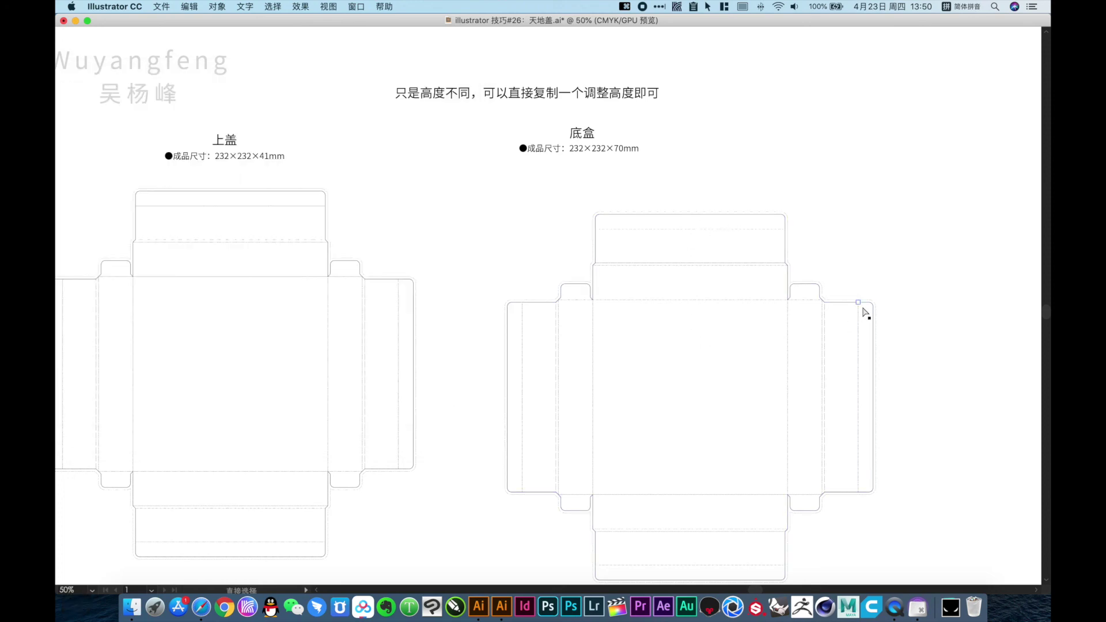
Step: Extend the right side of the copied die-line: shift the points beyond the side wall 29 mm outward, and the outermost glue strip another 29 mm
key(a)
drag(911, 267, 807, 531)
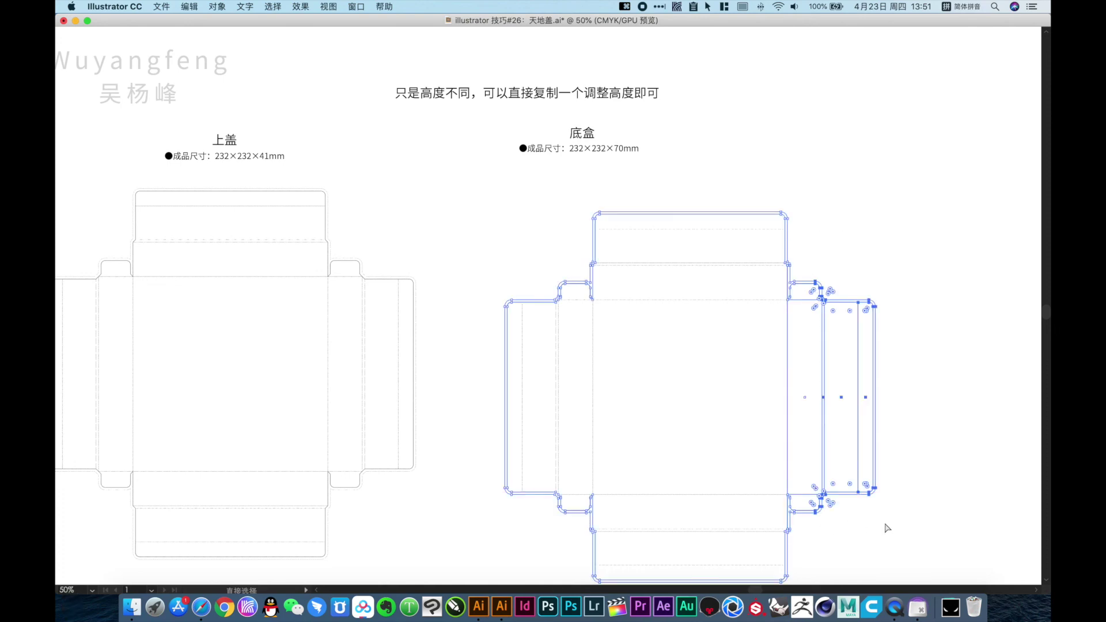
key(Right)
click(930, 527)
drag(923, 488, 875, 265)
key(Right)
click(892, 232)
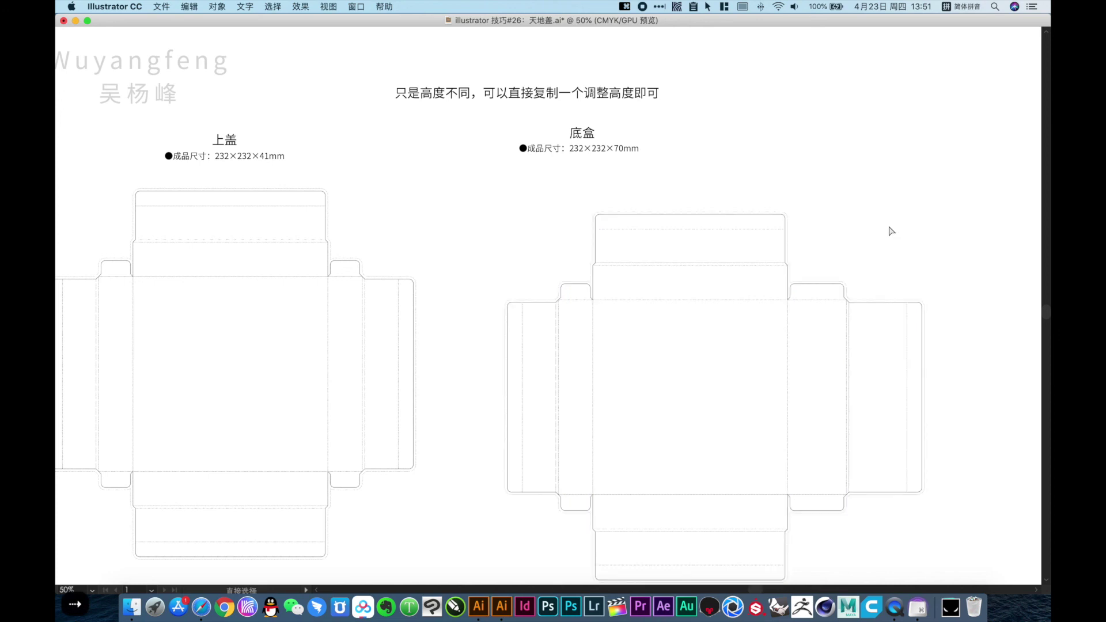
Step: Extend the upper side of the base die-line: shift everything beyond the wall fold up 29 mm, and the outermost strip another 29 mm
drag(557, 195, 822, 275)
key(Up)
drag(585, 218, 832, 178)
key(Up)
click(825, 236)
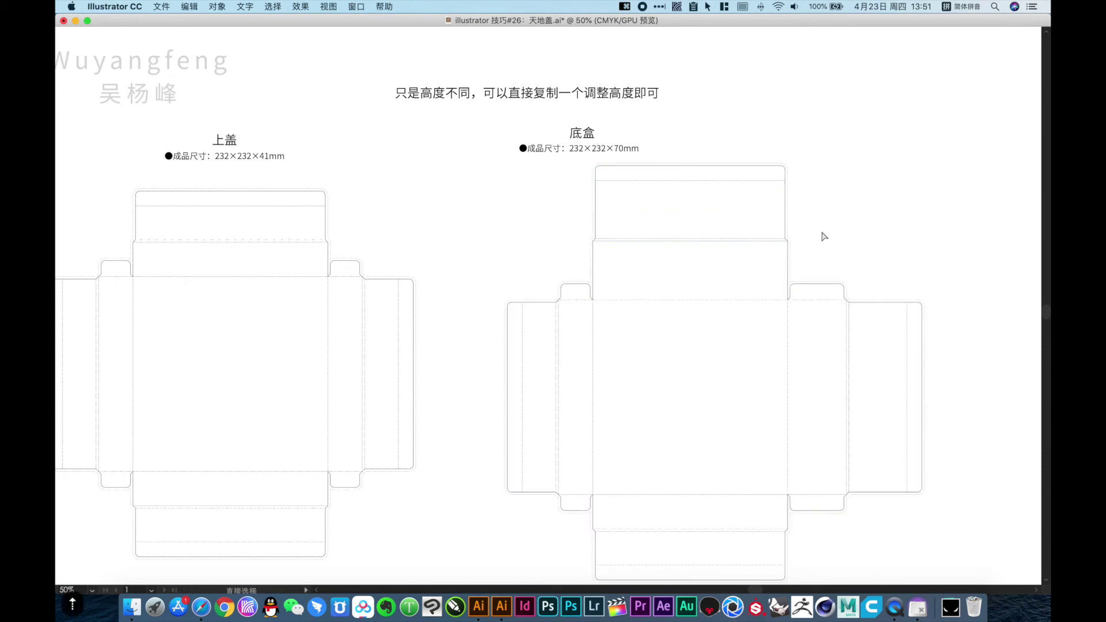
Step: Extend the left side of the base die-line: shift the points beyond the side wall 29 mm outward, and the outermost strip another 29 mm
drag(489, 241, 578, 538)
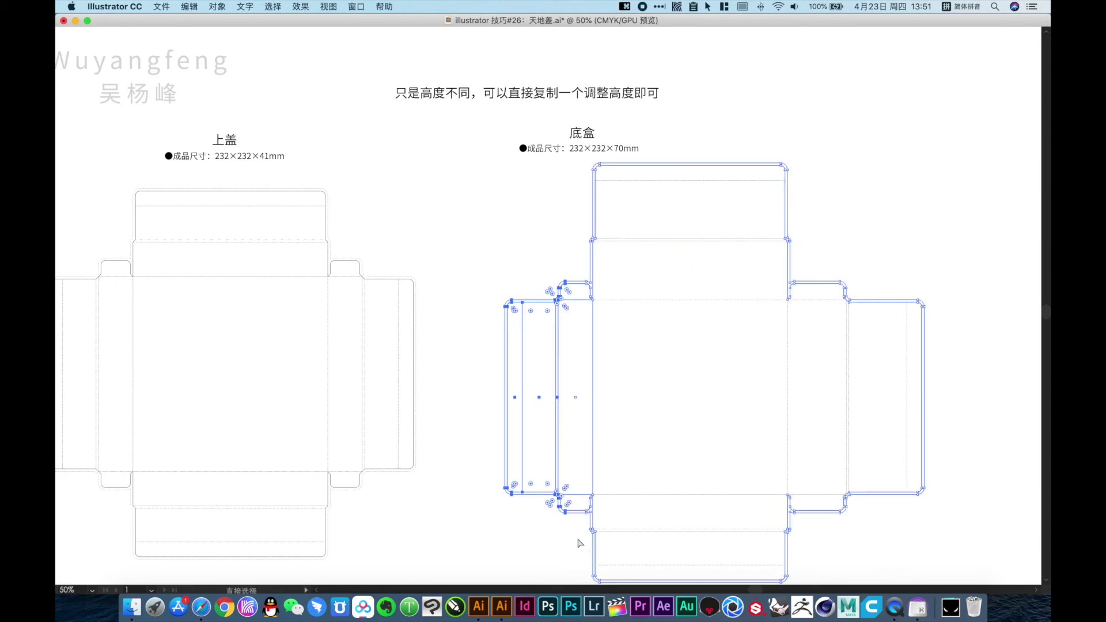
key(Left)
drag(461, 265, 523, 531)
key(Left)
Step: Extend the lower side of the base die-line: shift everything beyond the wall fold down 29 mm, and the outermost strip another 29 mm
scroll(786, 483, down, 5)
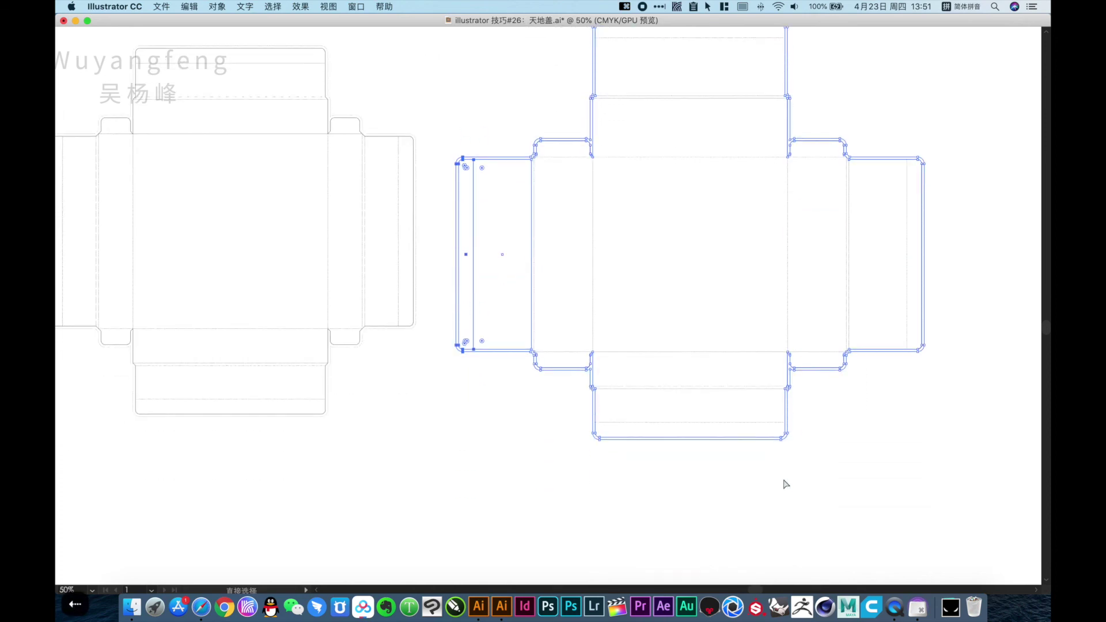
drag(819, 470, 512, 382)
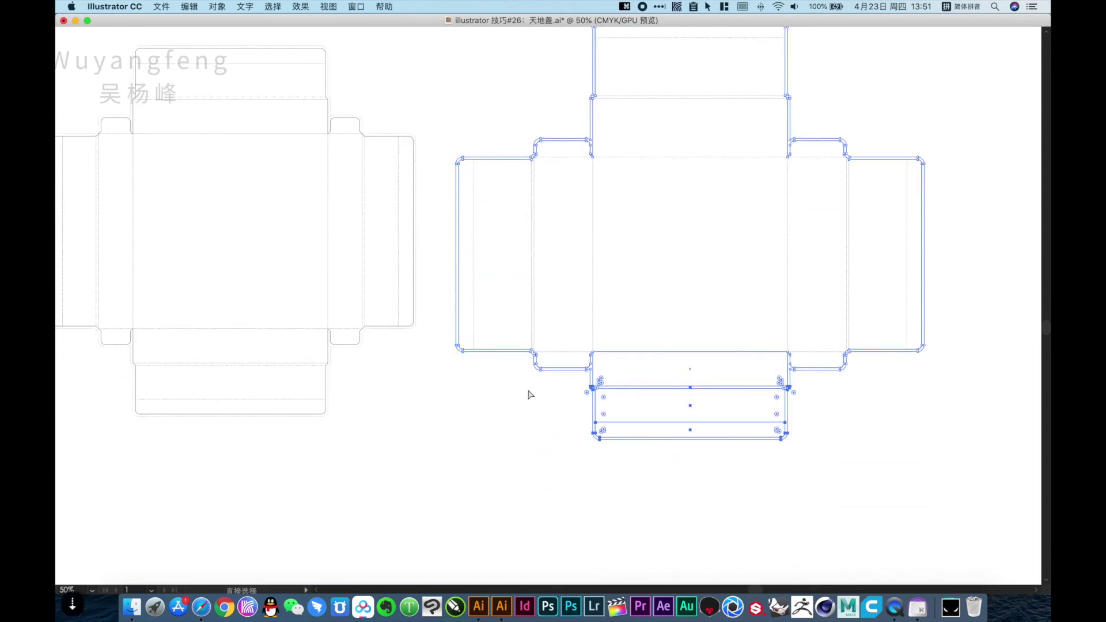
key(Down)
drag(539, 494, 572, 494)
drag(676, 492, 855, 442)
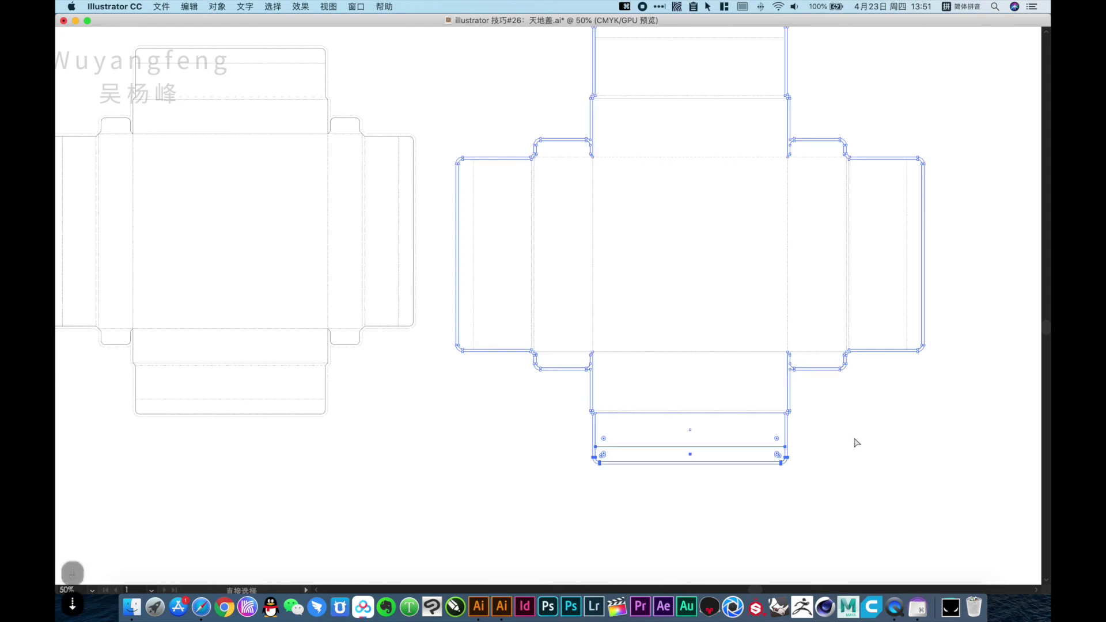
key(Down)
click(878, 441)
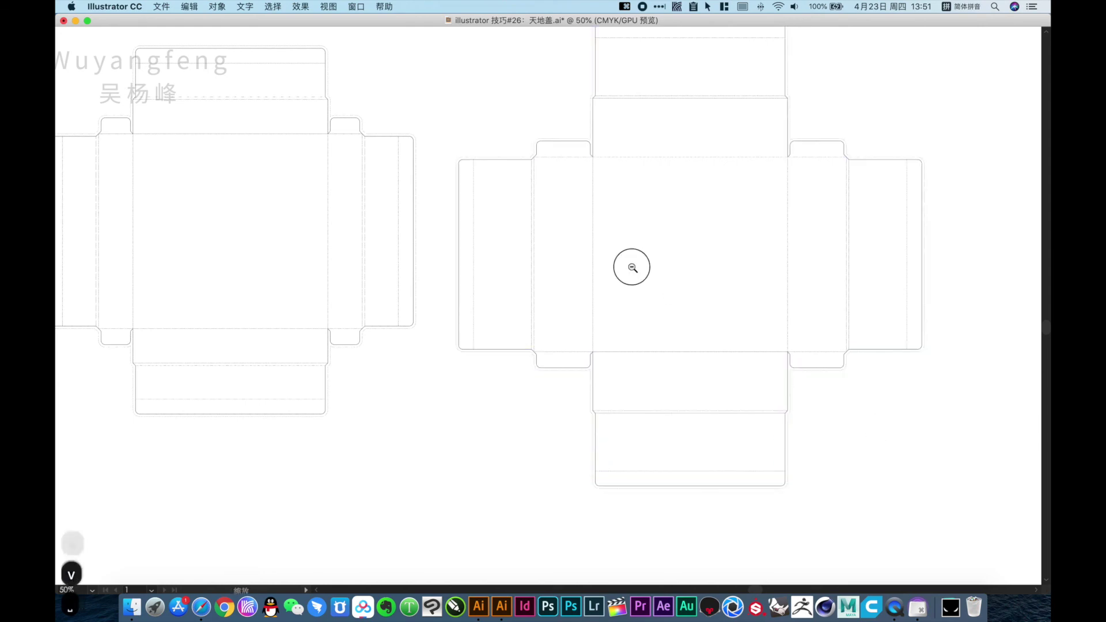
Step: Move the base die-line slightly right and down, and centre the 底盒 heading with its size note above it
key(super+minus)
drag(657, 285, 657, 287)
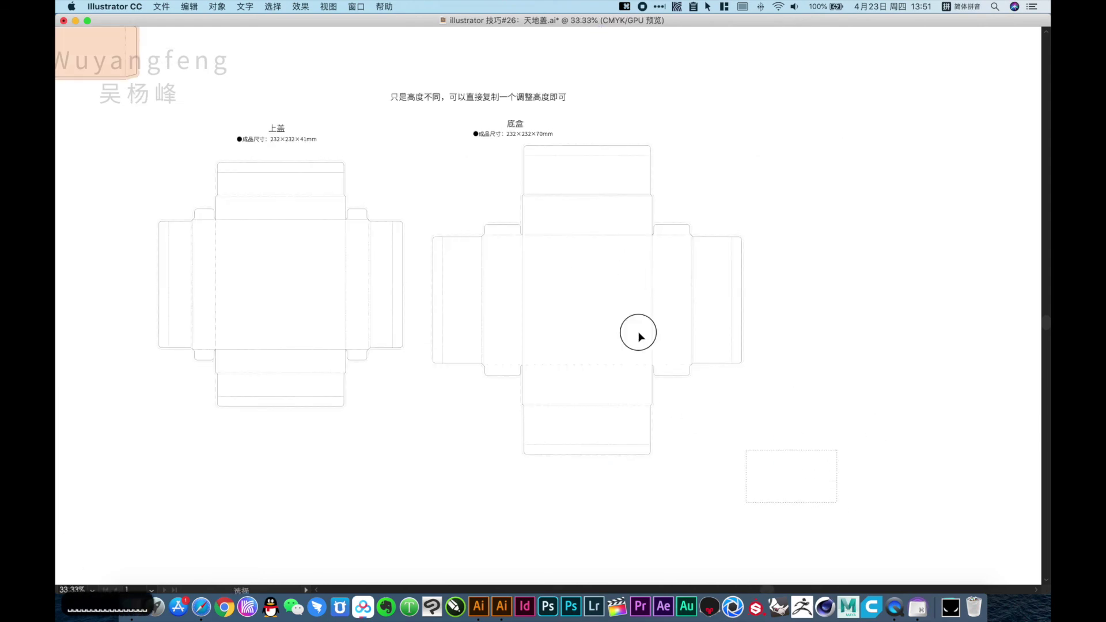
drag(638, 334, 484, 167)
mouse_move(552, 198)
mouse_down()
mouse_move(568, 205)
mouse_move(547, 195)
mouse_up()
click(617, 116)
click(513, 262)
drag(513, 262, 749, 250)
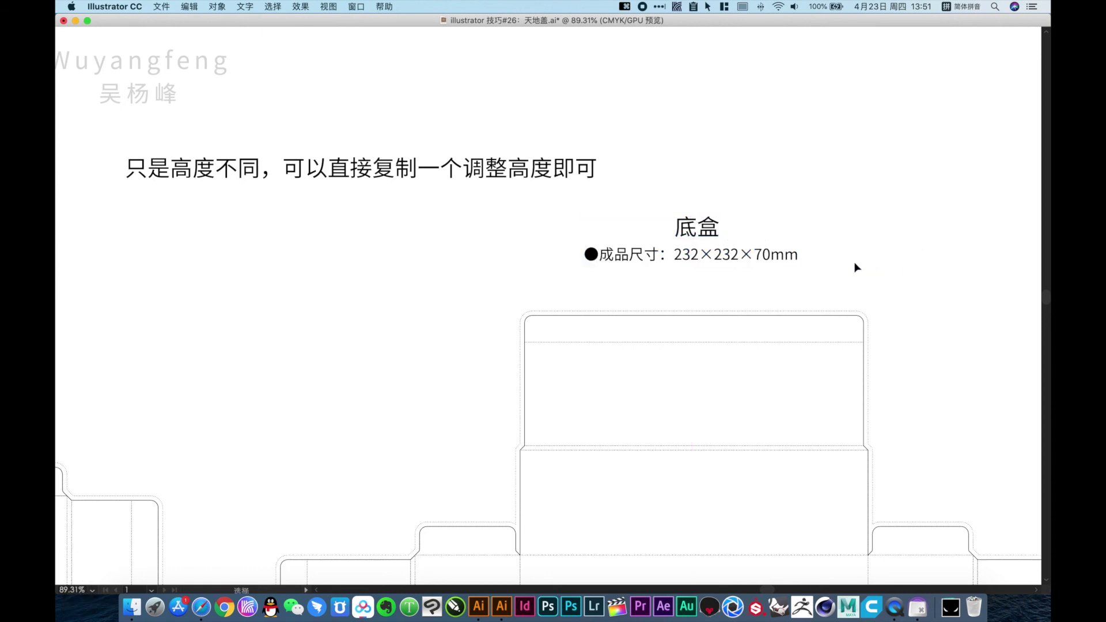
Step: Check the base's upper wall panel with a temporary rectangle drawn from its fold line, and delete the rectangle
drag(743, 384, 742, 311)
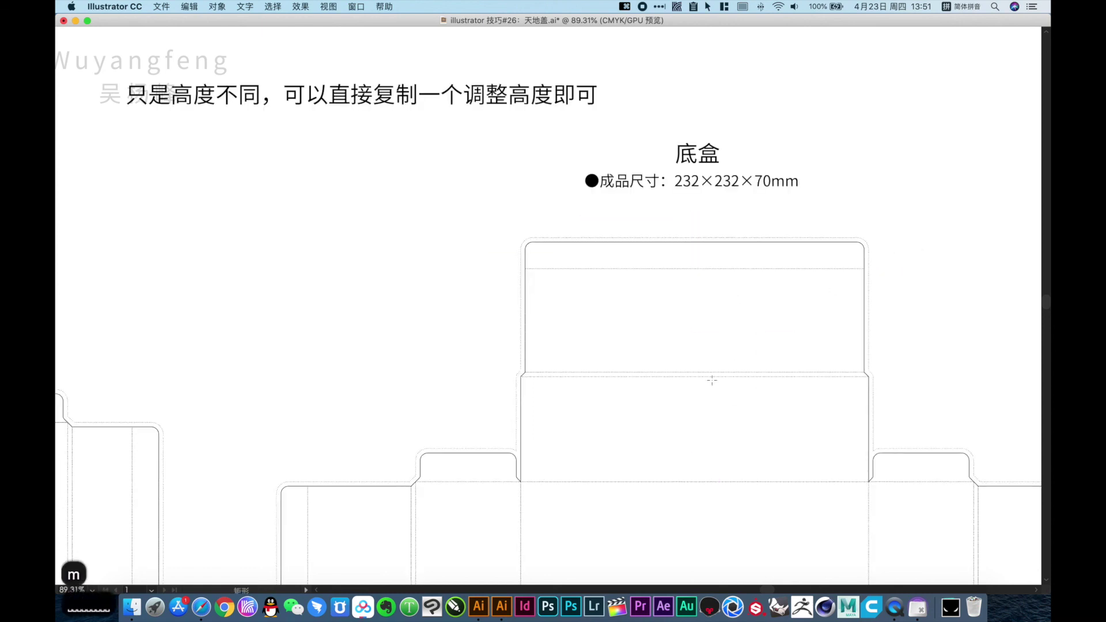
drag(713, 377, 775, 214)
key(BackSpace)
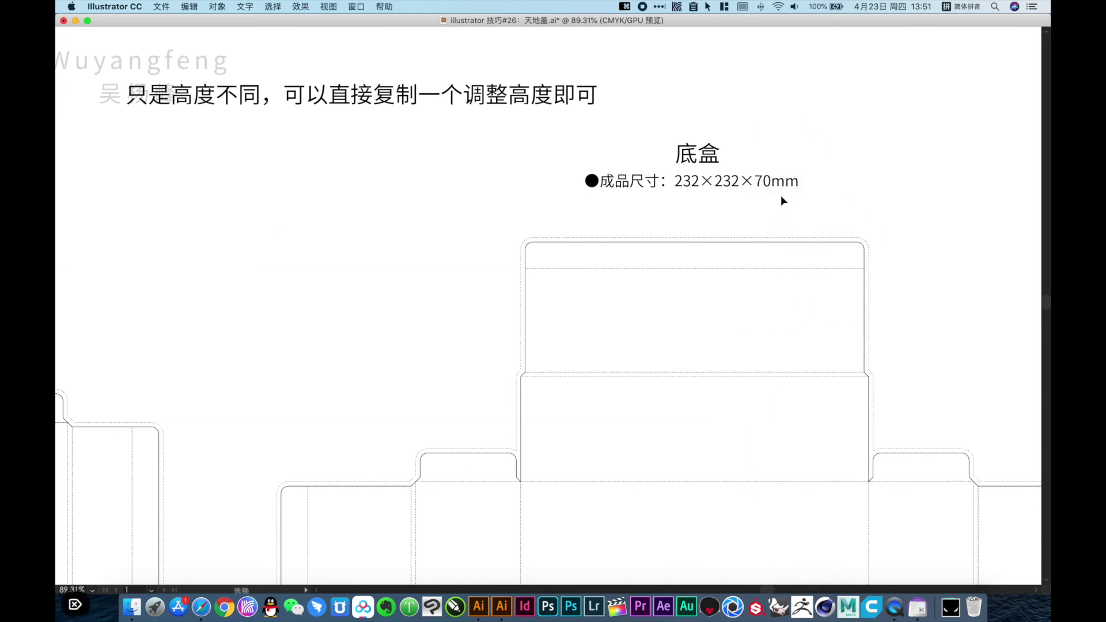
key(alt+super+space)
alt+super+double_click(490, 321)
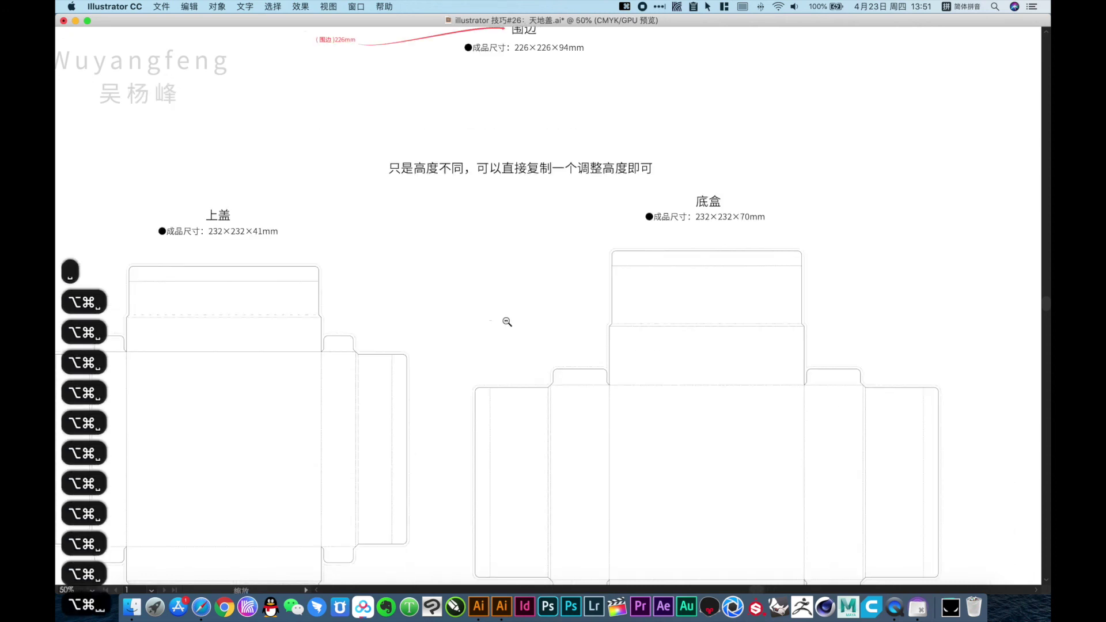
Step: Examine the side-view diagram's red 围边 walls and their dimension labels to find the panel size needed for the inner surround
alt+click(506, 322)
drag(506, 320, 787, 145)
drag(385, 146, 649, 279)
alt+super+click(356, 244)
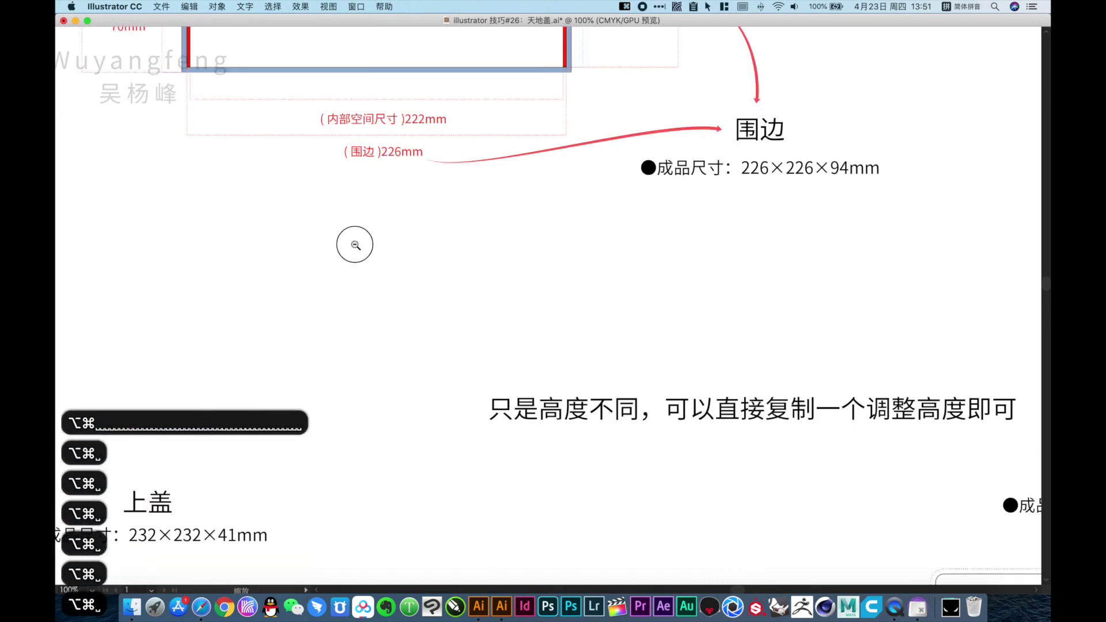
alt+super+click(735, 203)
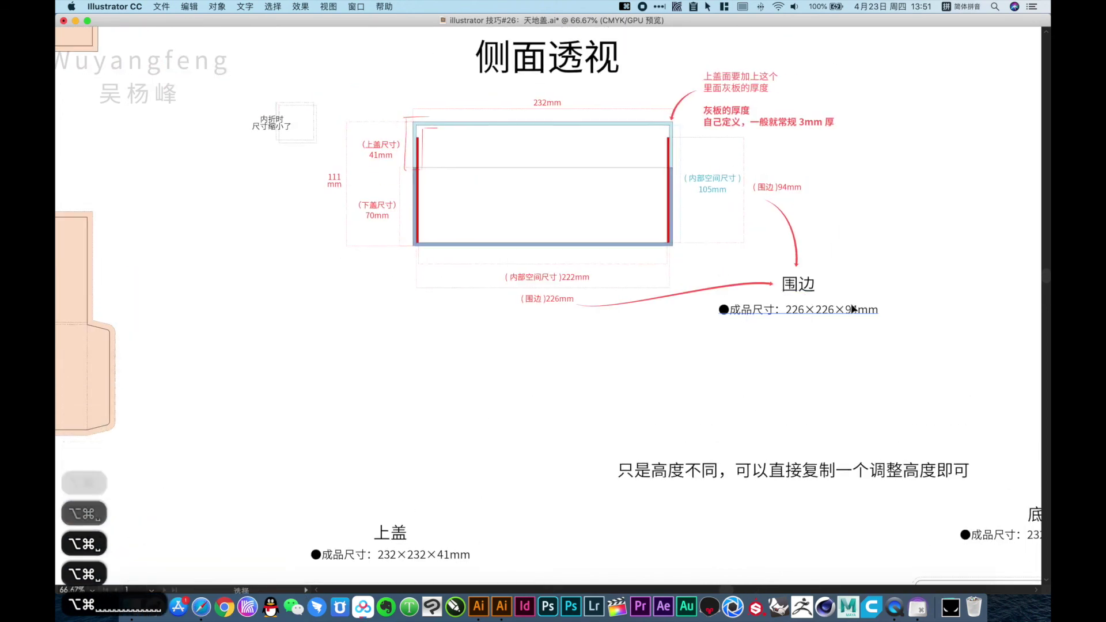
drag(554, 115, 763, 300)
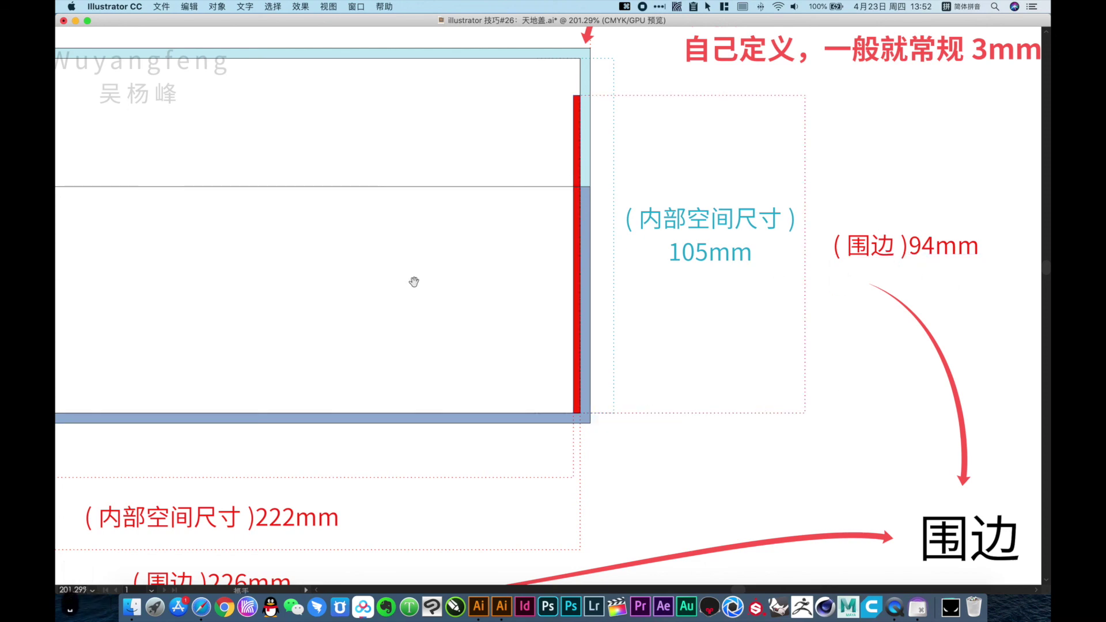
drag(413, 281, 747, 216)
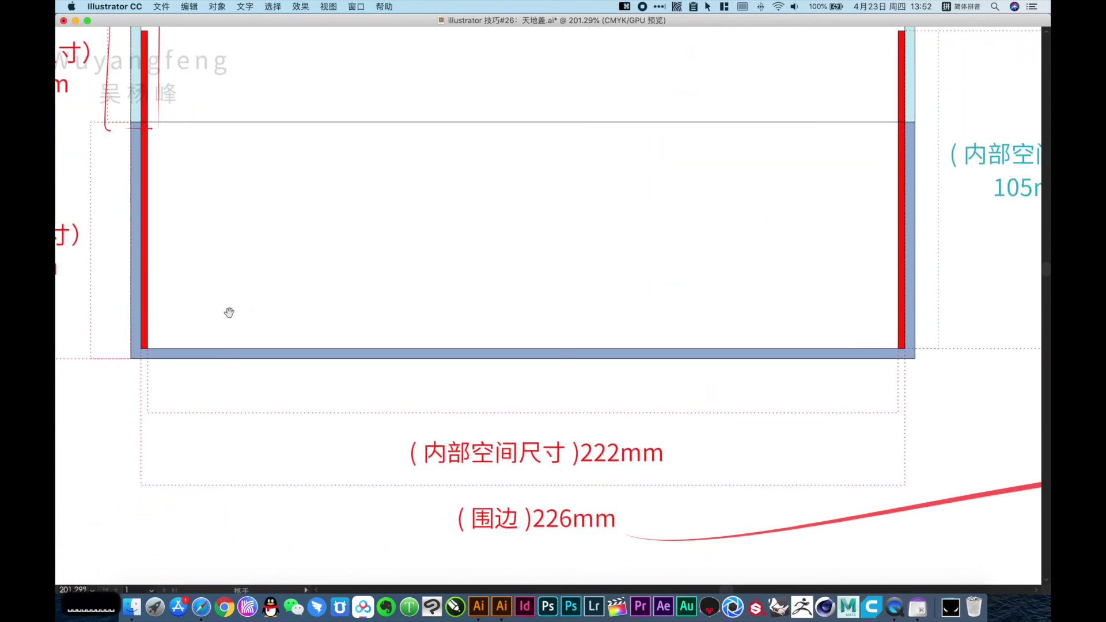
click(148, 297)
shift+click(899, 301)
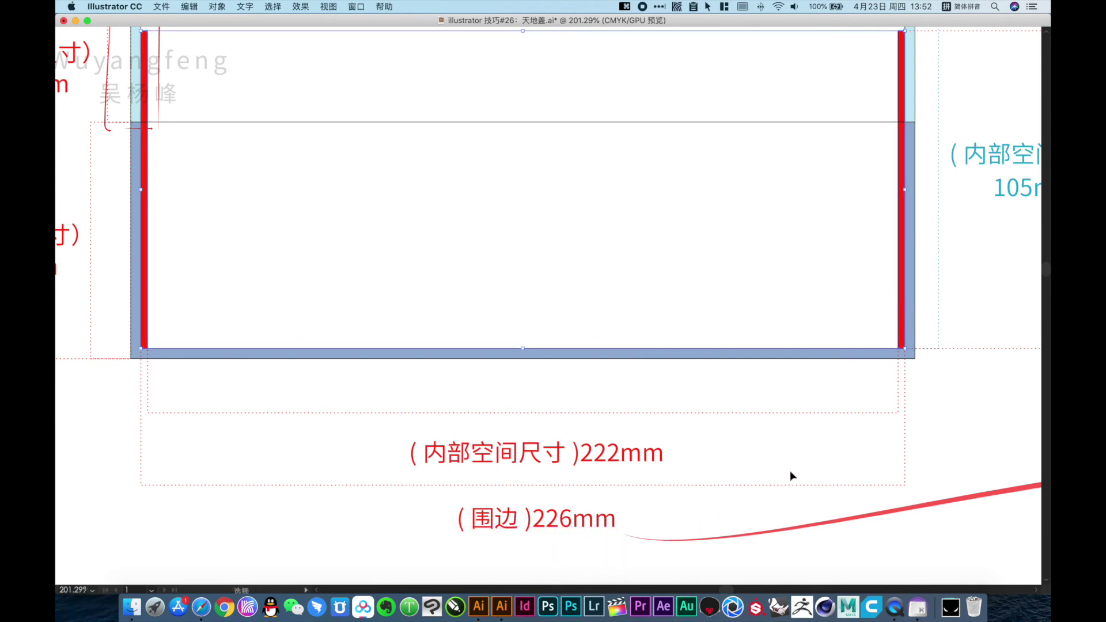
alt+super+click(686, 255)
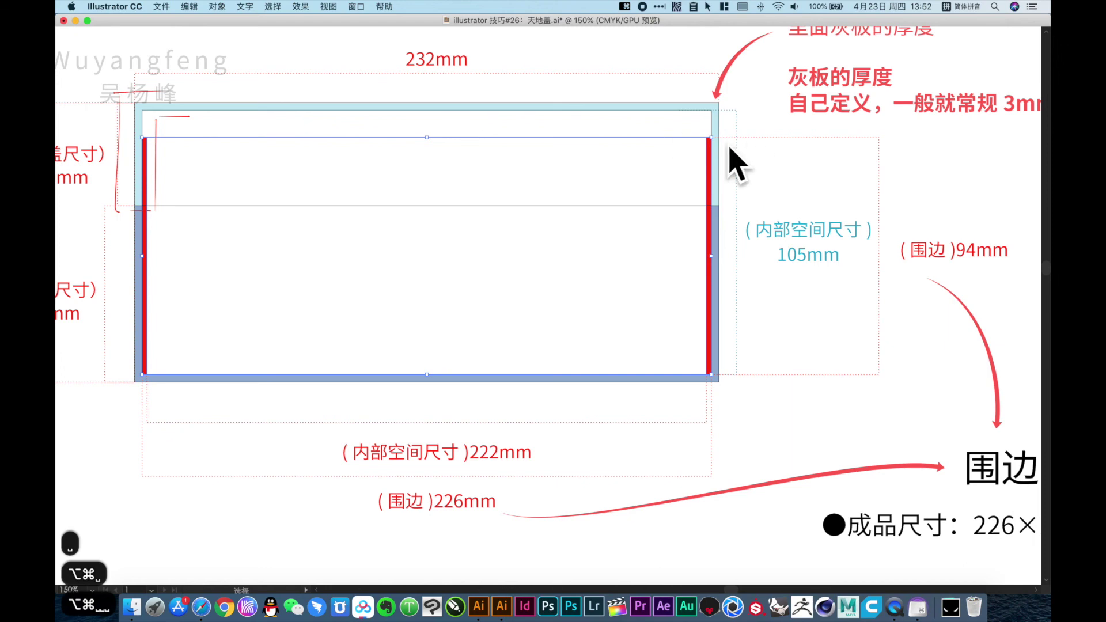
Step: Place the 围边 heading with its 226×226×94mm size note in the empty area below the lid die-line
alt+super+click(745, 407)
alt+super+click(599, 347)
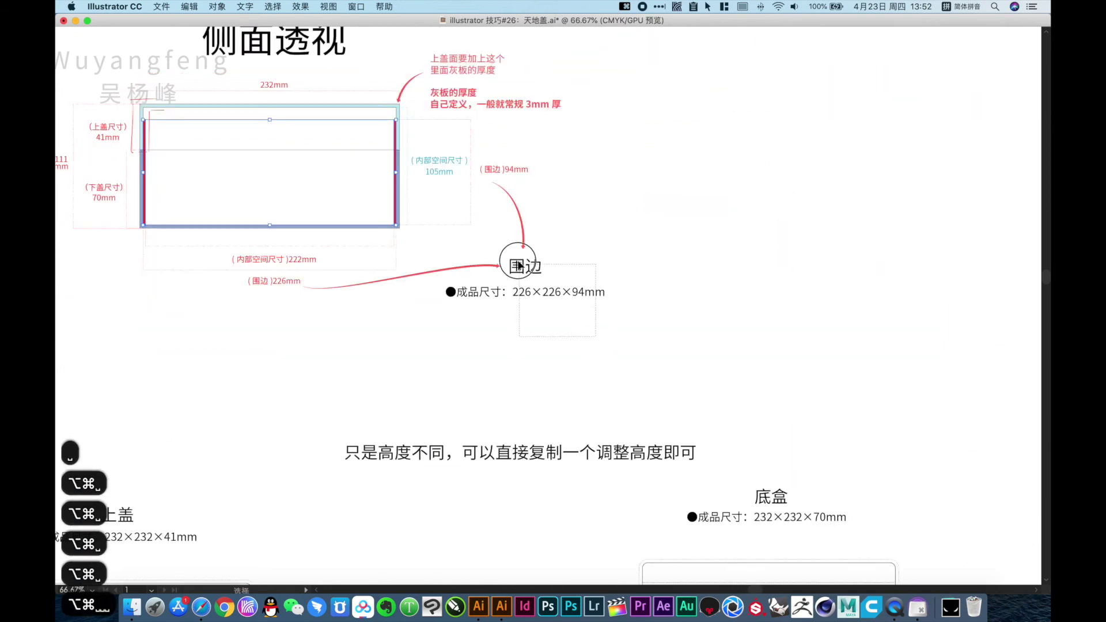
alt+super+click(564, 312)
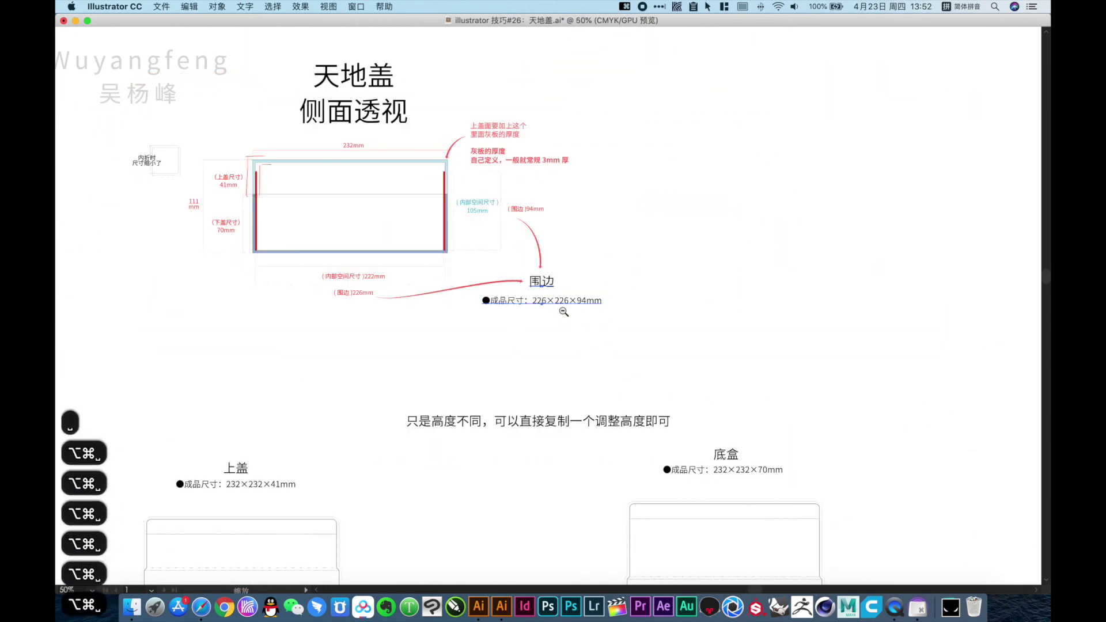
alt+super+click(560, 363)
drag(554, 362, 714, 186)
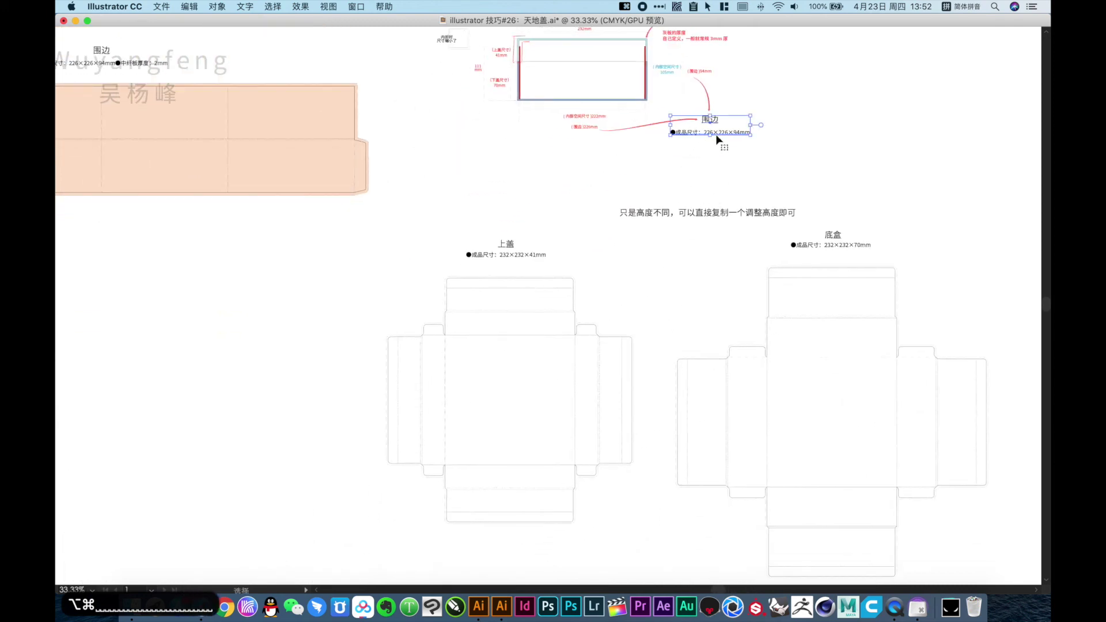
drag(726, 138, 503, 350)
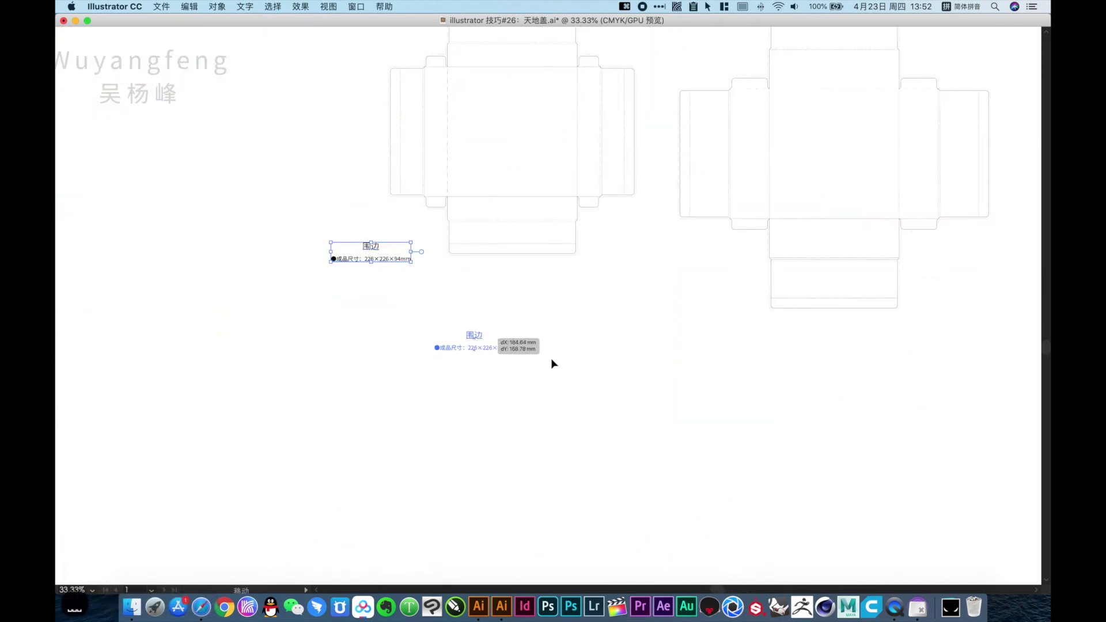
drag(302, 265, 645, 432)
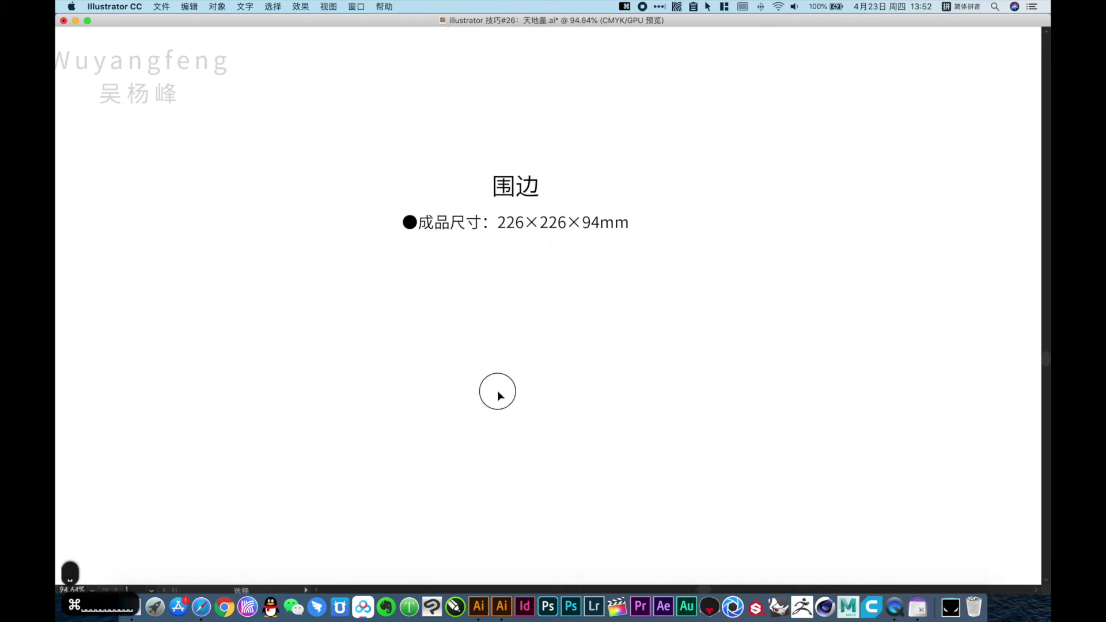
Step: Draw a rectangle below the 围边 heading and set its size to 226 mm wide and 94 mm high
key(m)
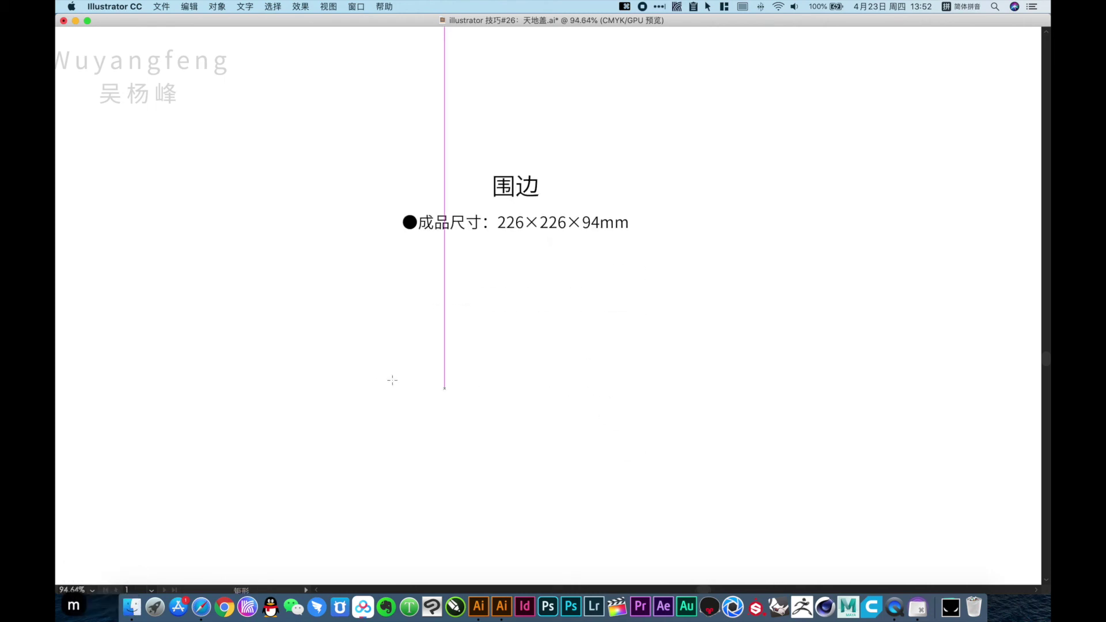
mouse_move(377, 370)
mouse_down()
mouse_move(581, 464)
mouse_move(599, 461)
mouse_up()
key(v)
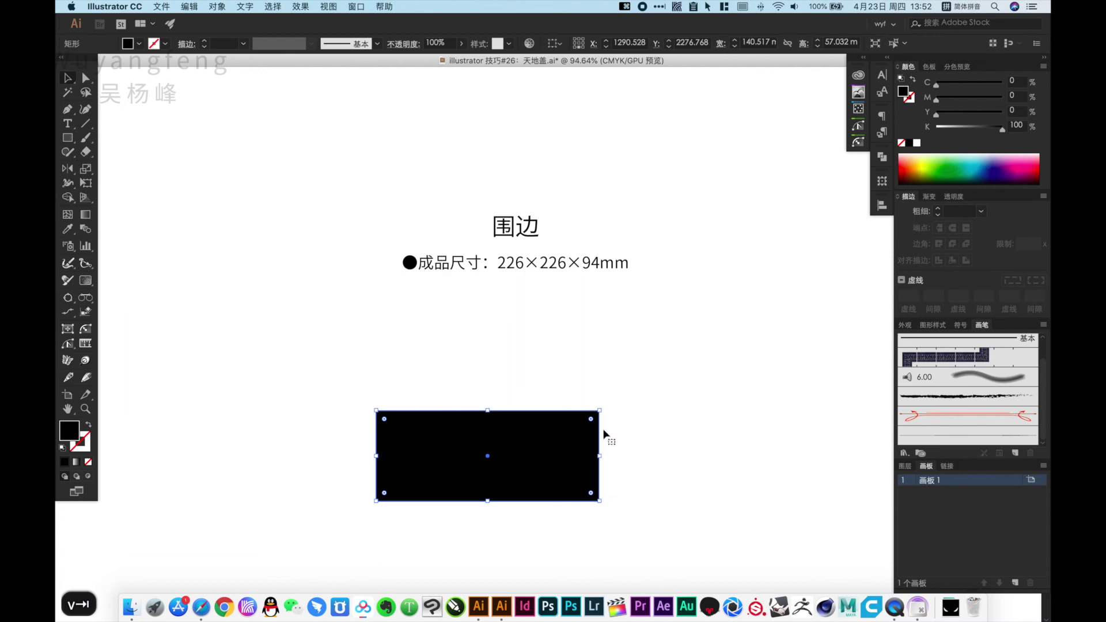
click(882, 182)
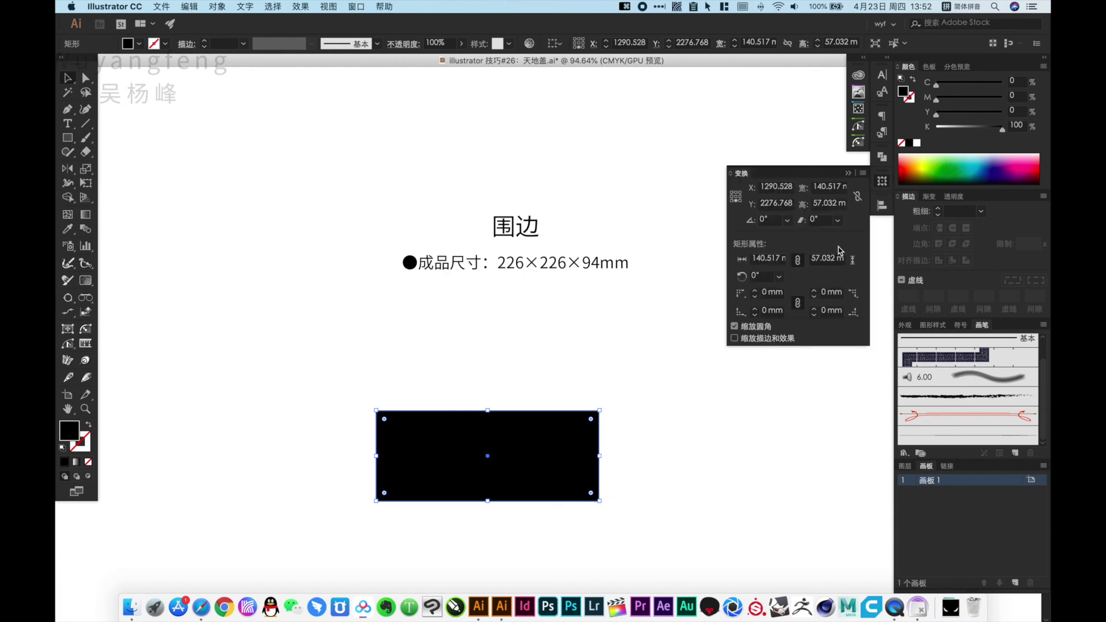
click(836, 186)
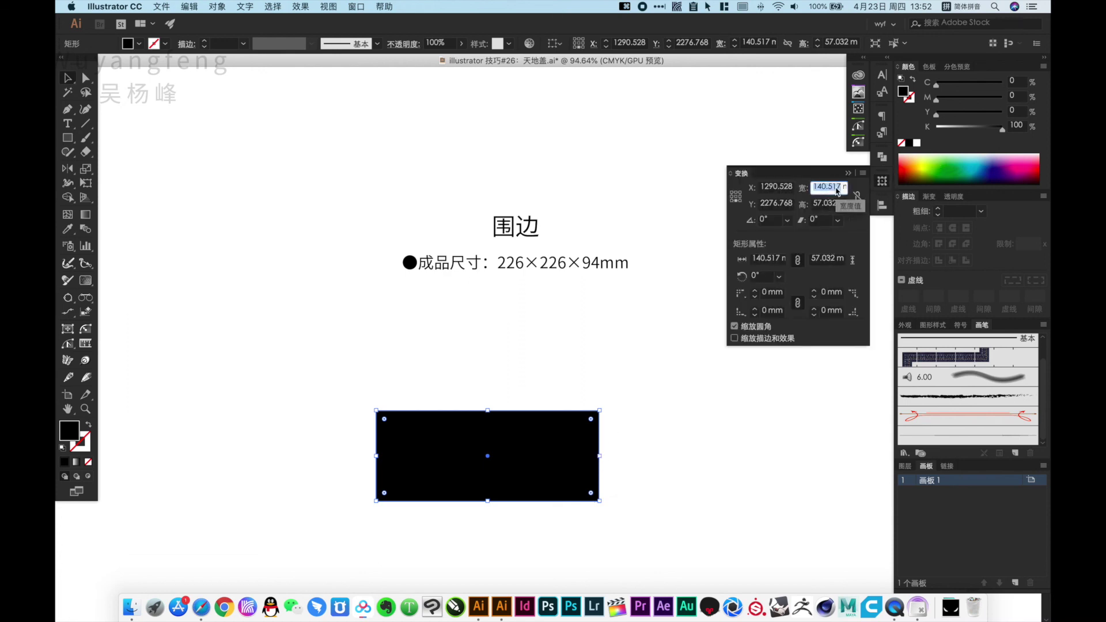
text(226mm)
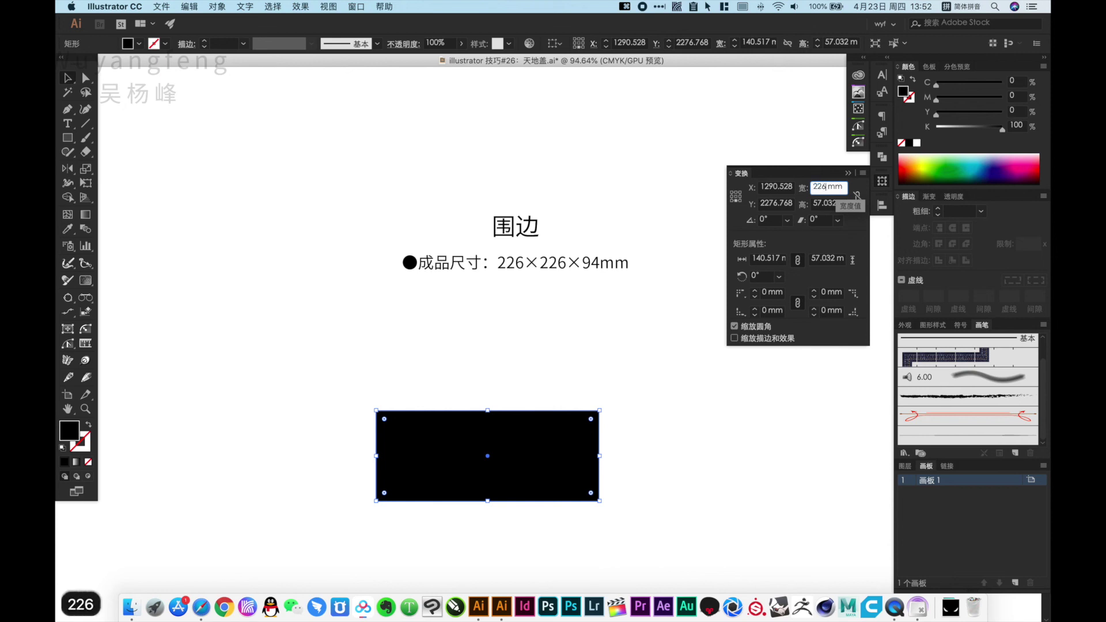
key(Return)
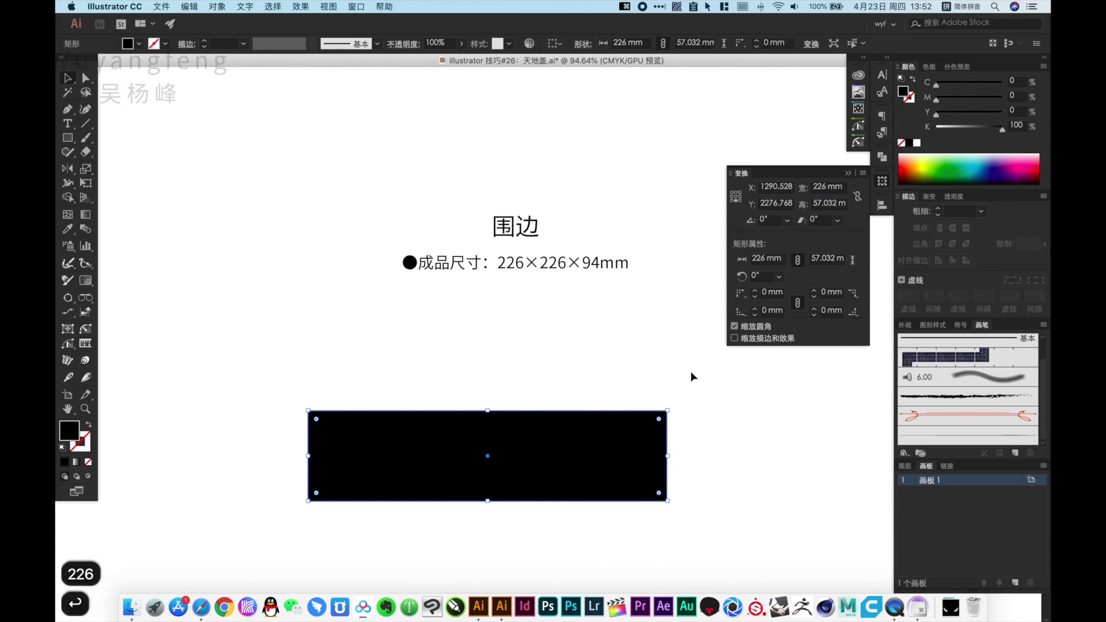
click(824, 203)
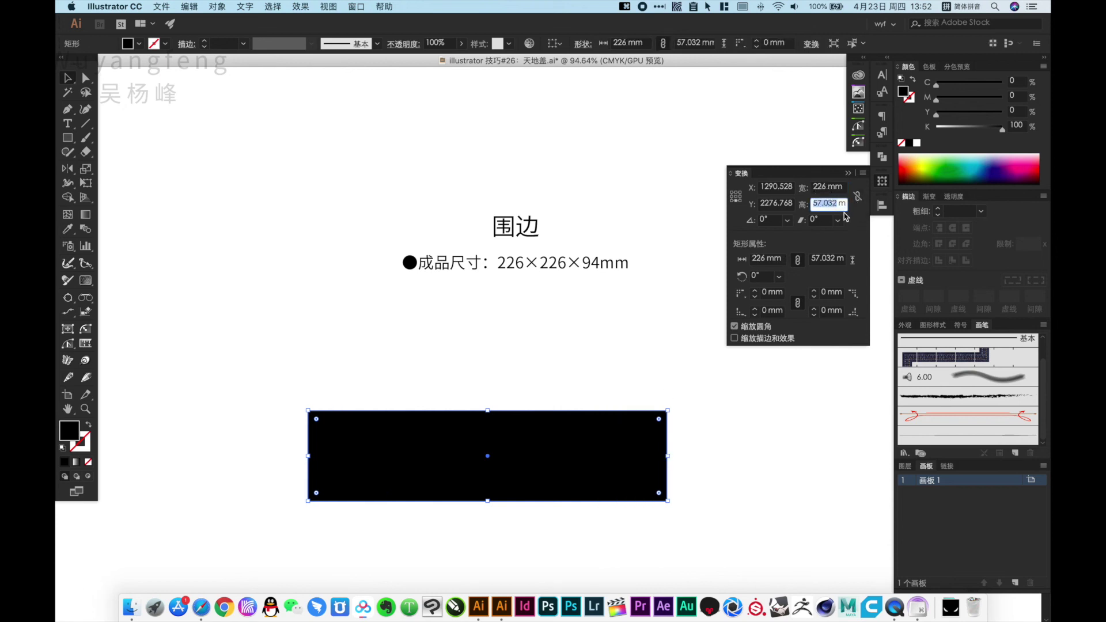
text(94mm)
key(Return)
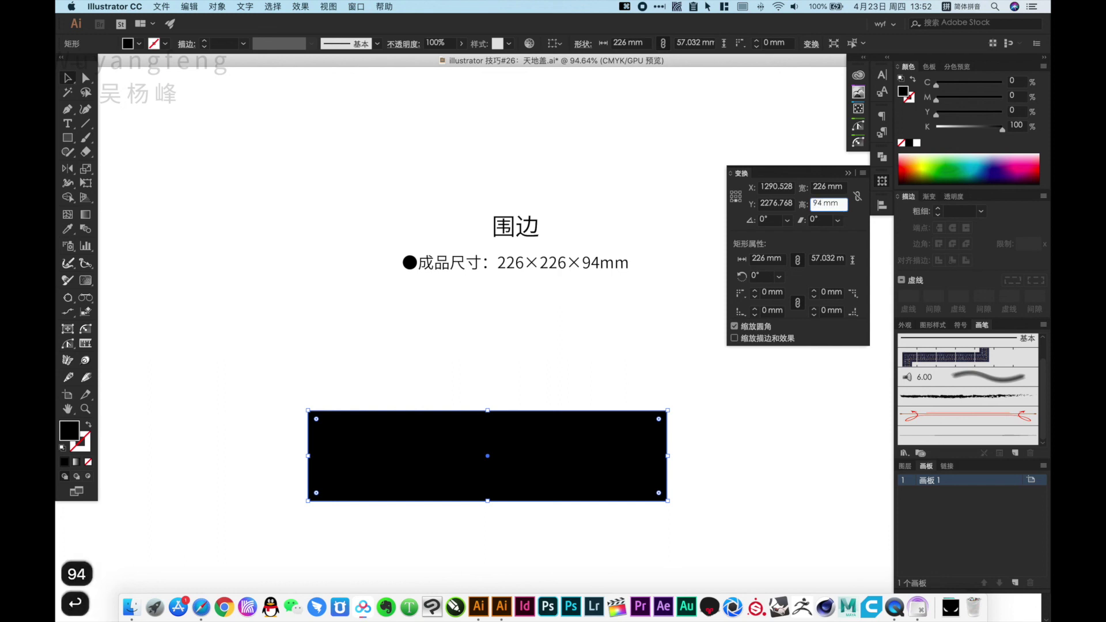
click(739, 410)
key(Tab)
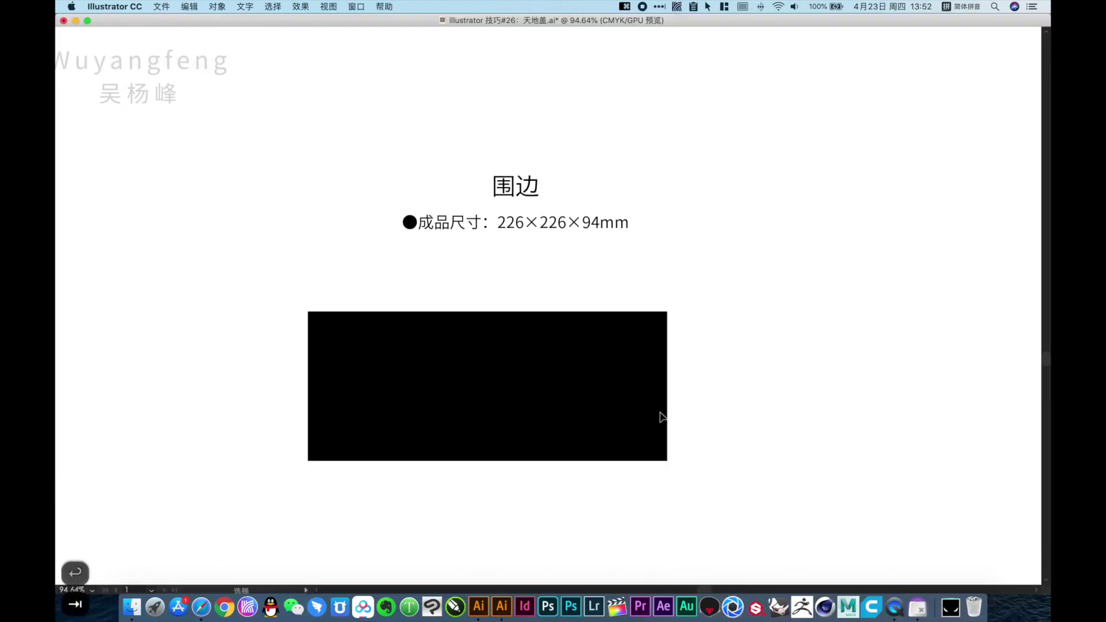
Step: Give the black rectangle the dashed, unfilled line style sampled from the lid die-line
alt+super+click(560, 328)
click(556, 337)
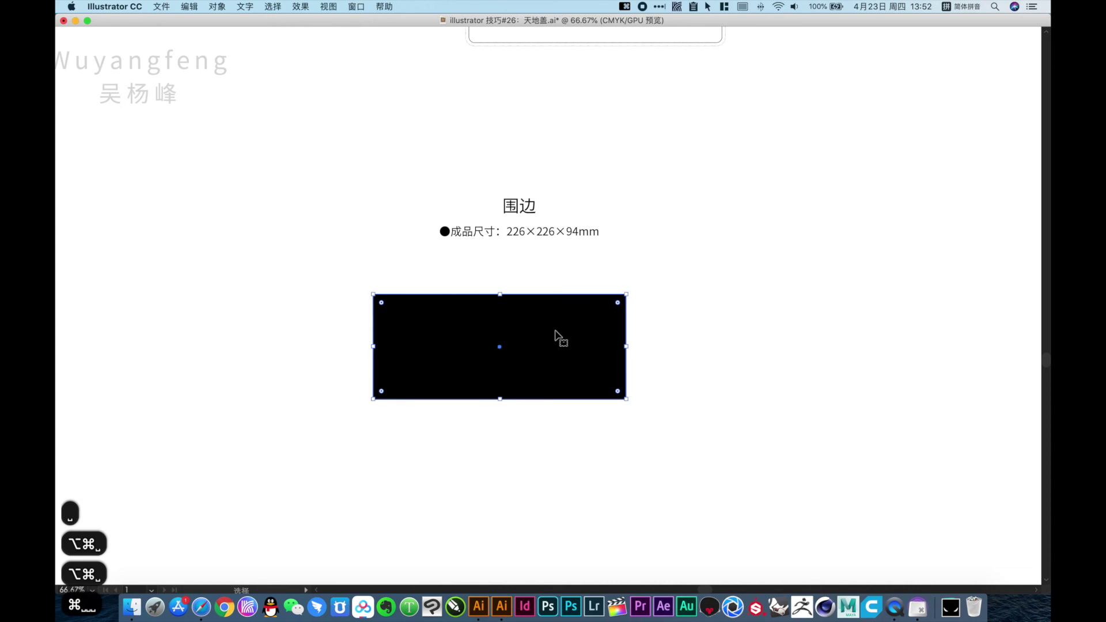
key(i)
click(470, 38)
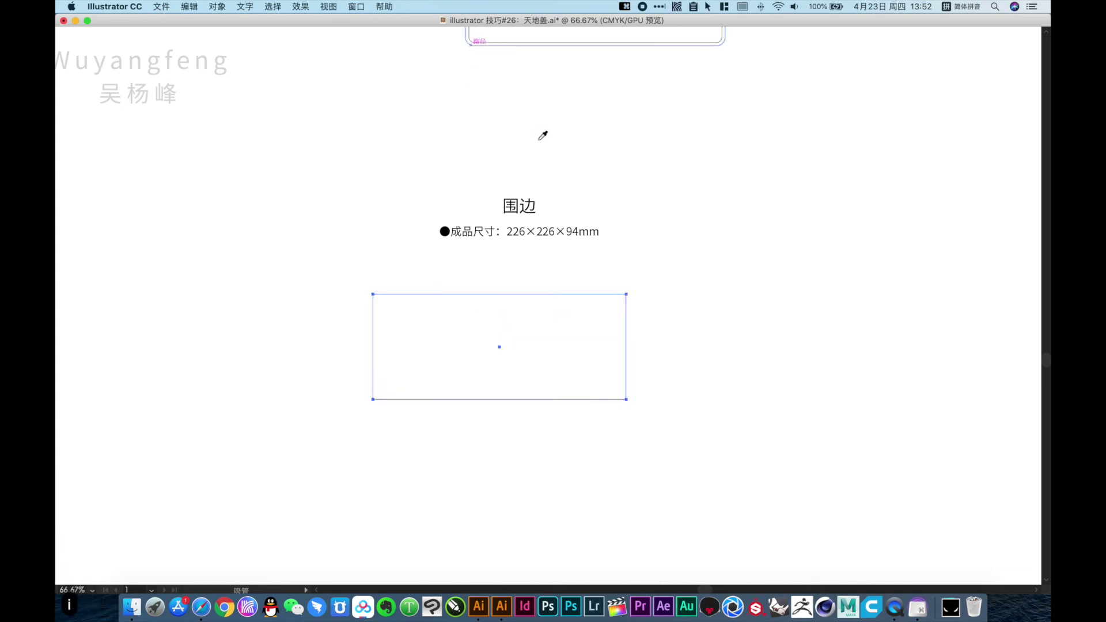
key(v)
click(724, 360)
Step: Duplicate the dashed rectangle directly above itself and set the copy's height to 3 mm
drag(572, 296, 618, 317)
key(Tab)
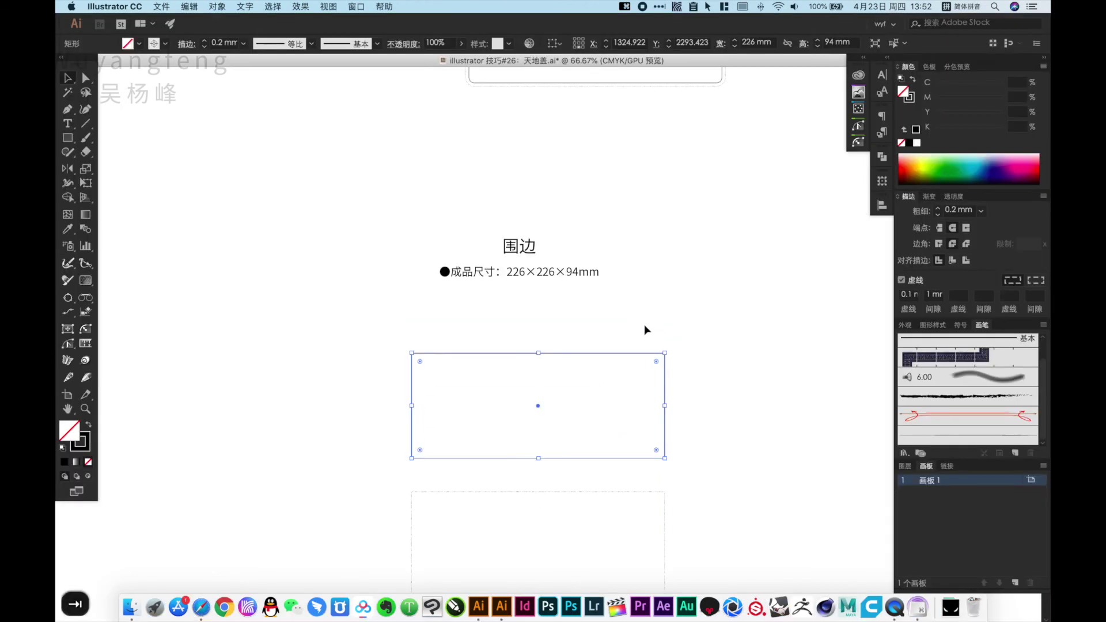
click(881, 182)
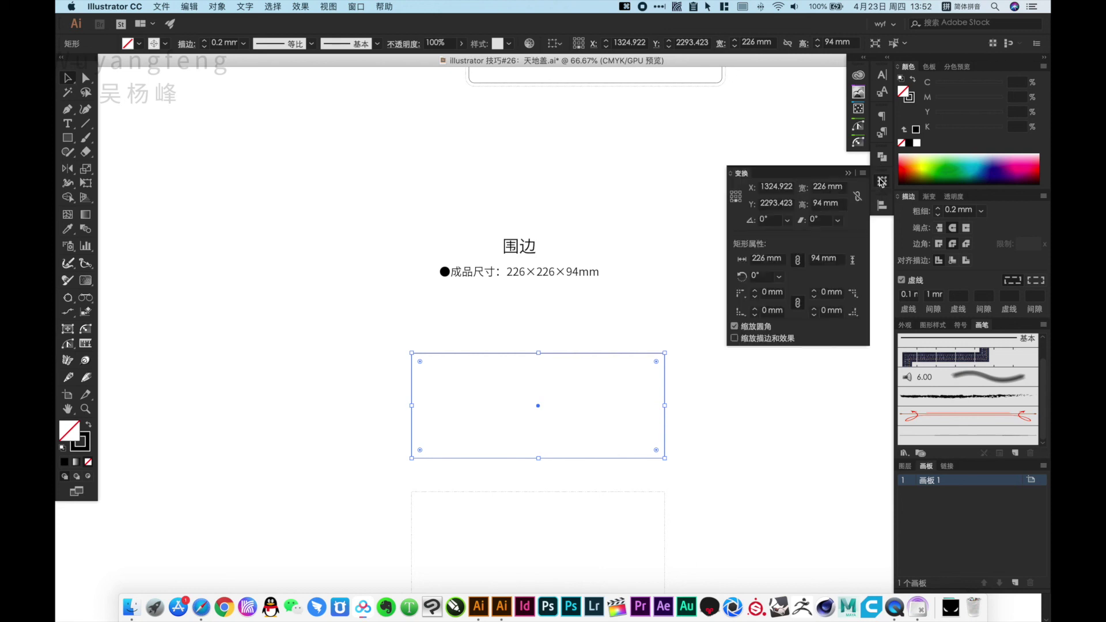
click(824, 205)
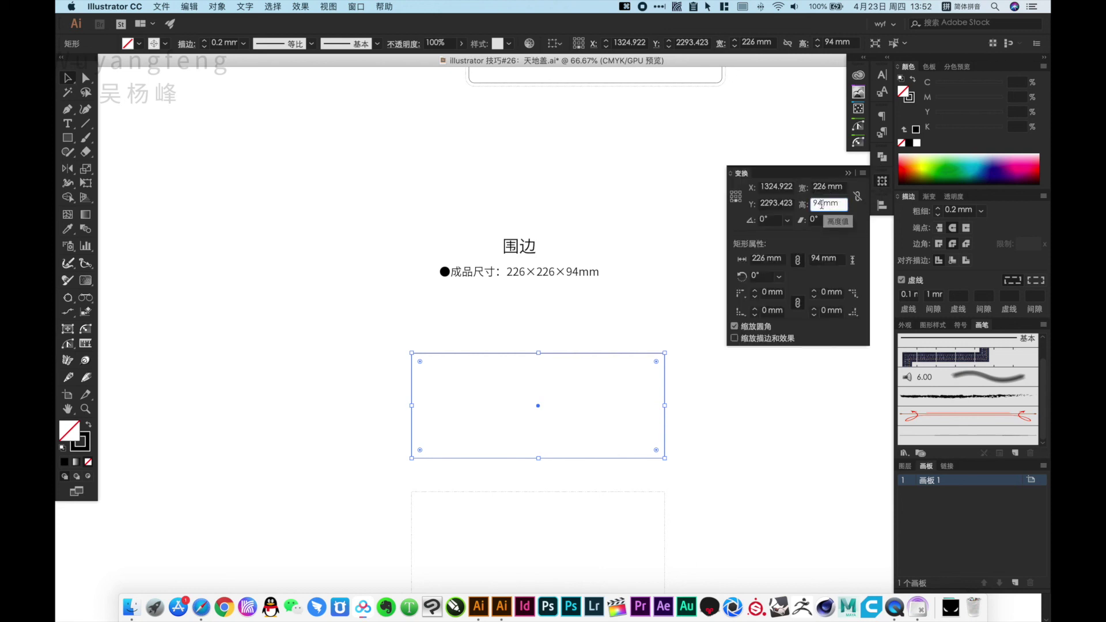
text(3)
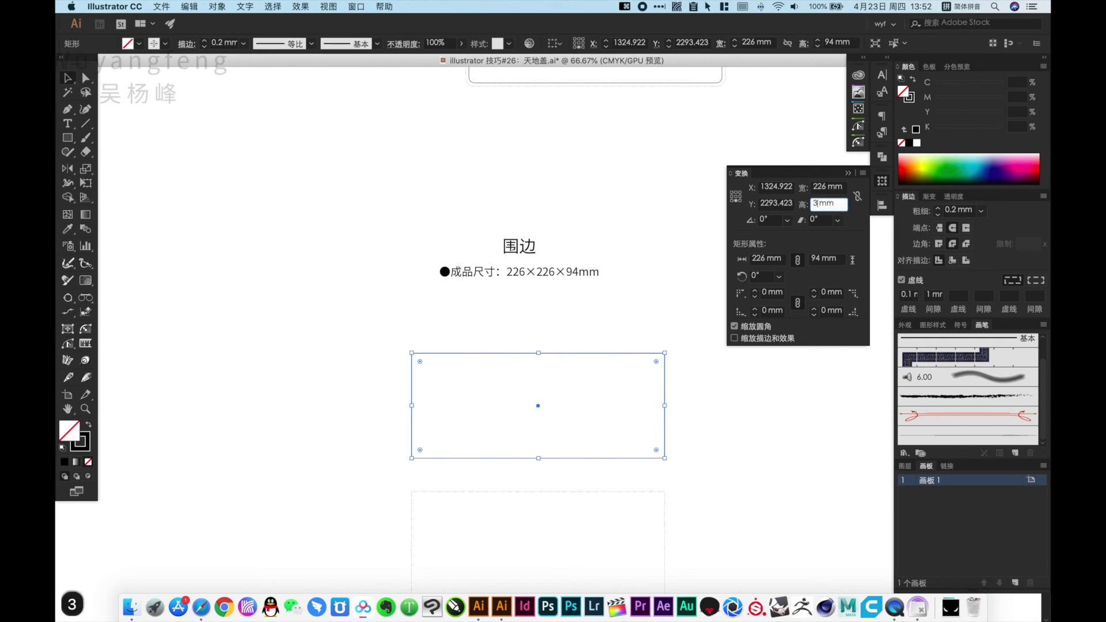
key(Return)
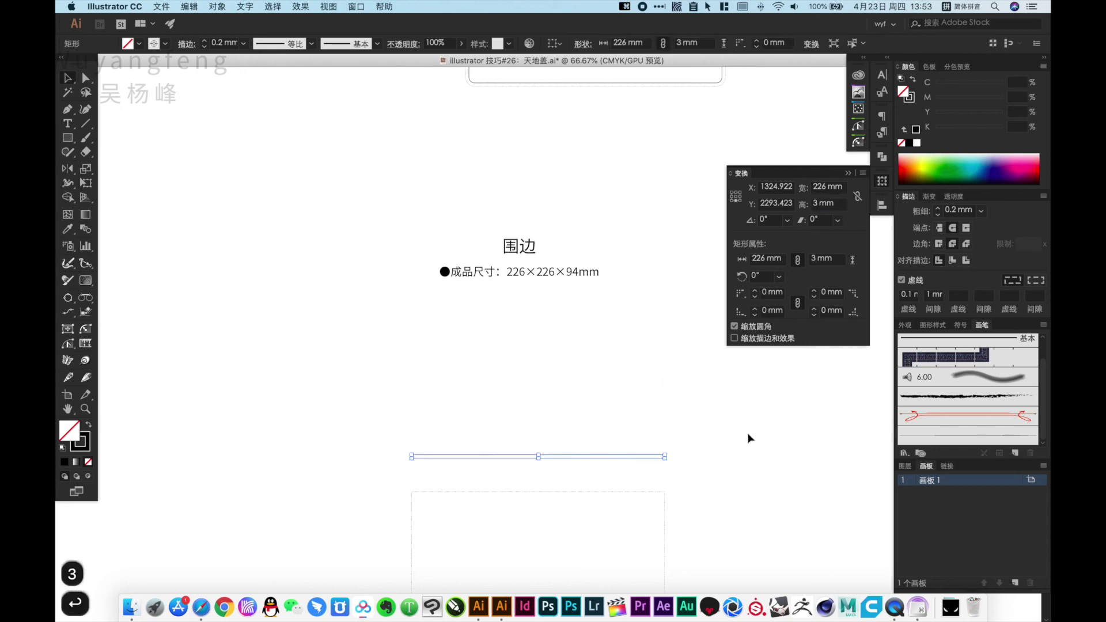
Step: Move the 3 mm strip down so it sits flush on the upper edge of the 226 × 94 mm panel
click(750, 439)
drag(374, 420, 536, 539)
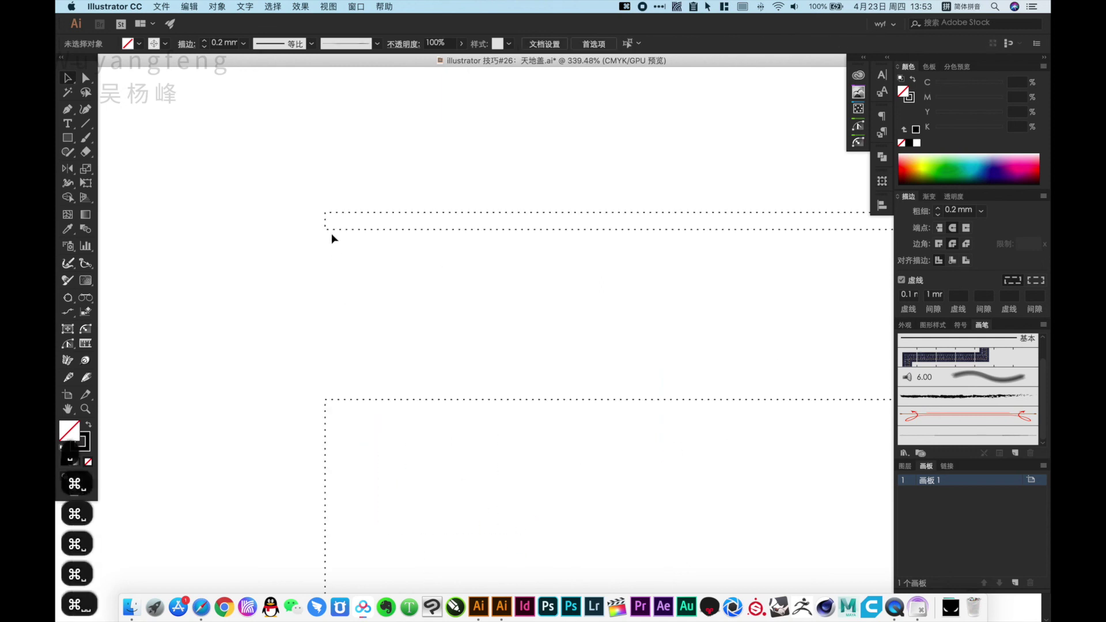
drag(326, 229, 325, 398)
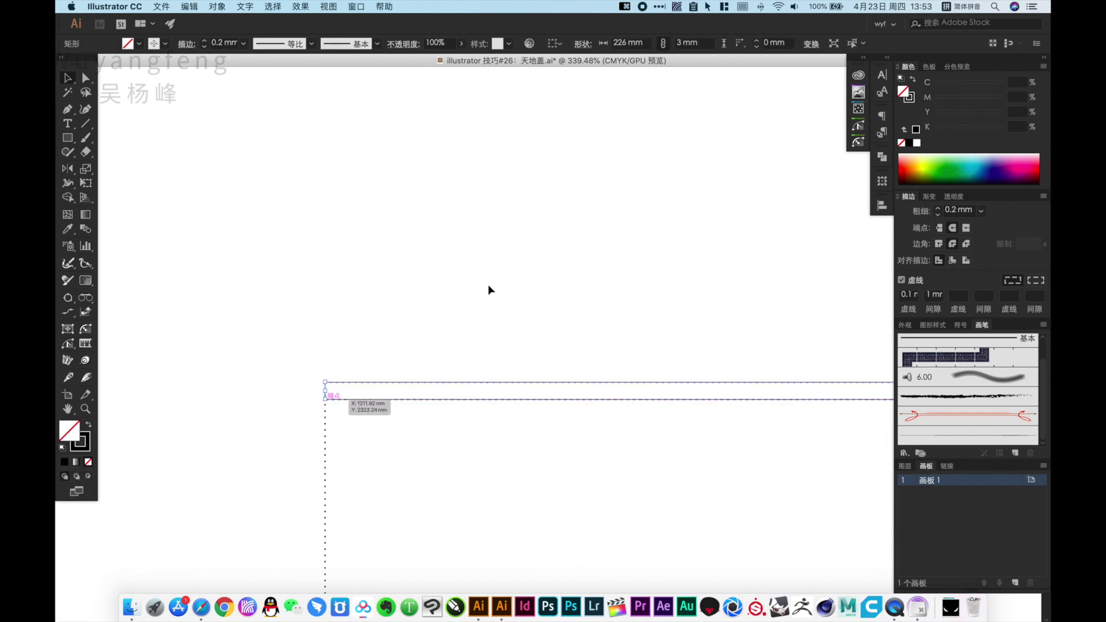
key(Tab)
Step: Copy the 226 × 94 mm panel upward so the copy rests on the upper edge of the 3 mm strip
alt+super+click(575, 363)
alt+super+click(577, 355)
alt+super+click(585, 344)
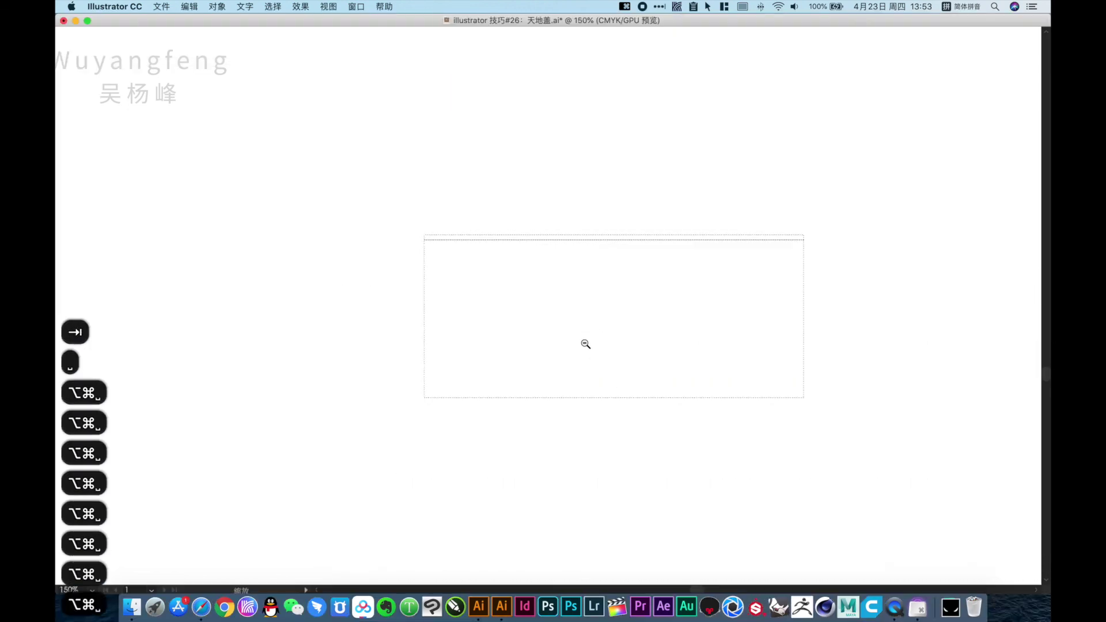
alt+super+click(585, 344)
drag(528, 276, 500, 421)
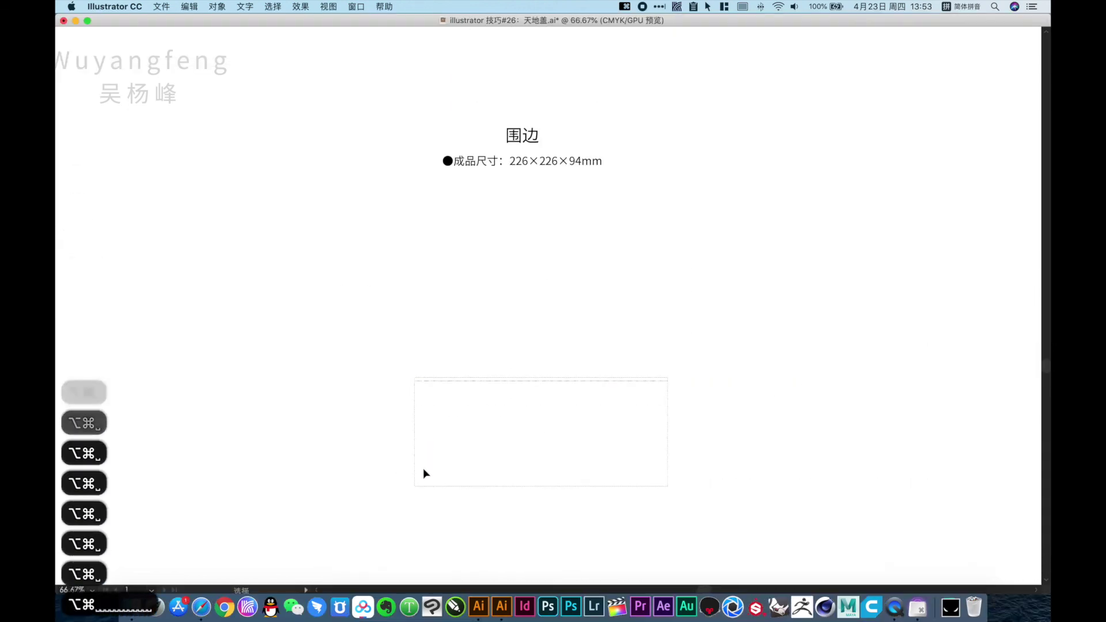
drag(427, 486, 430, 379)
Step: Copy the two stacked panels and the strip to the right, edge to edge, and repeat the copy for a third column
drag(714, 329, 538, 440)
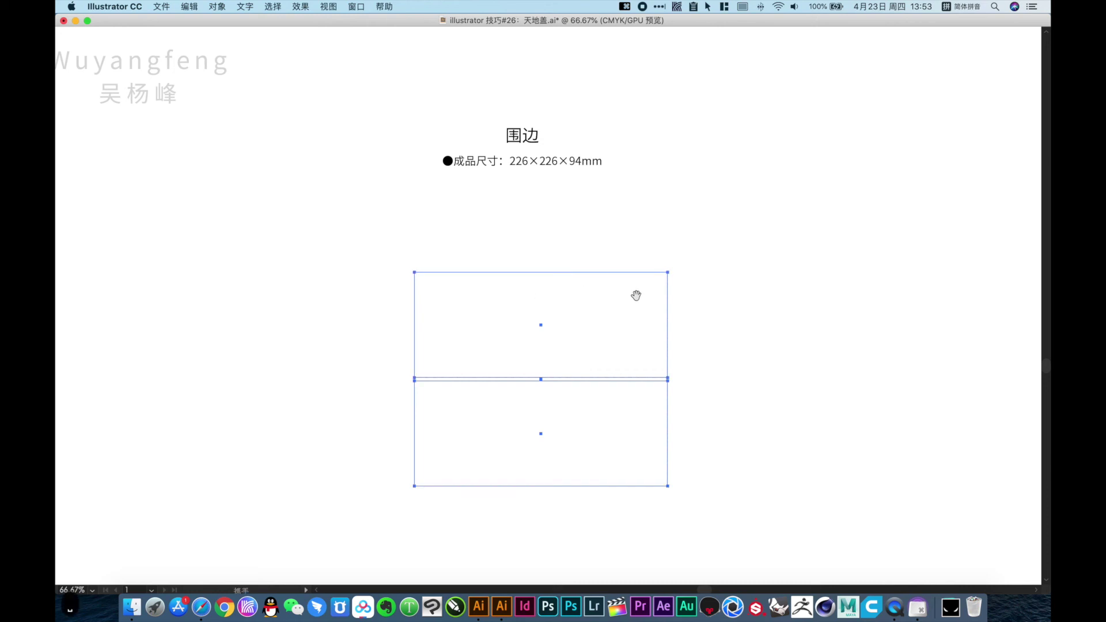
drag(634, 294, 444, 328)
drag(233, 357, 487, 369)
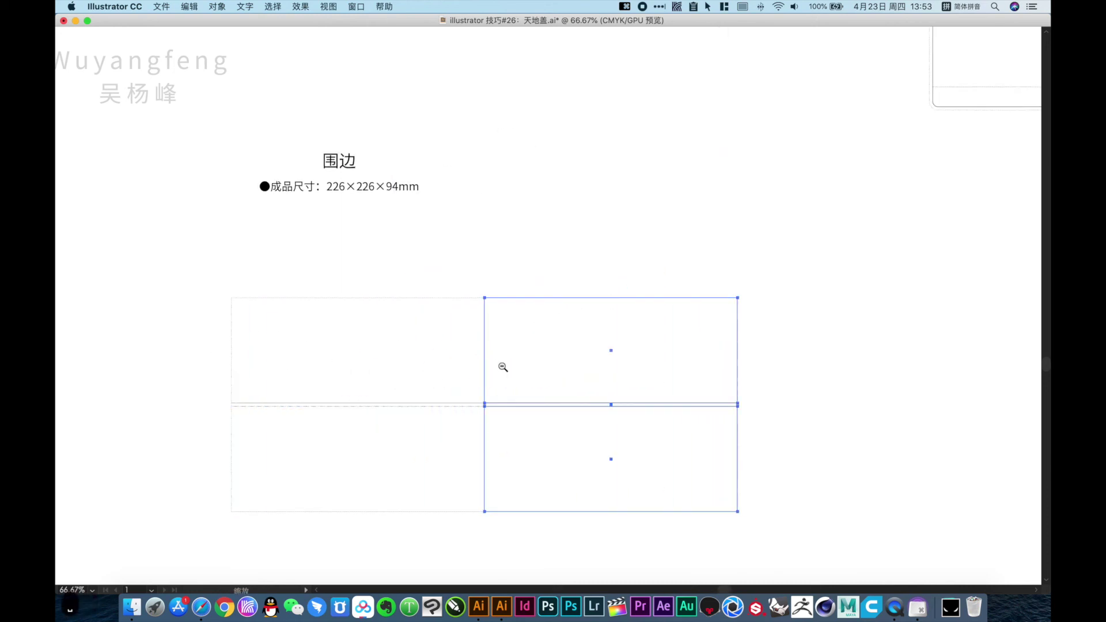
alt+super+click(502, 365)
drag(629, 319, 517, 370)
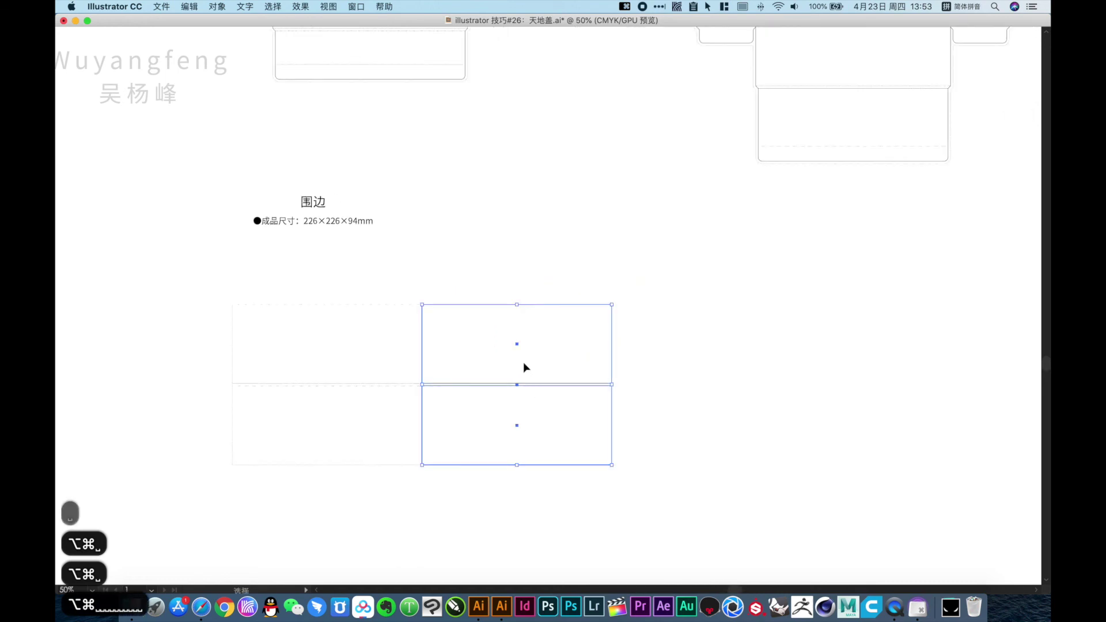
key(super+d)
key(a)
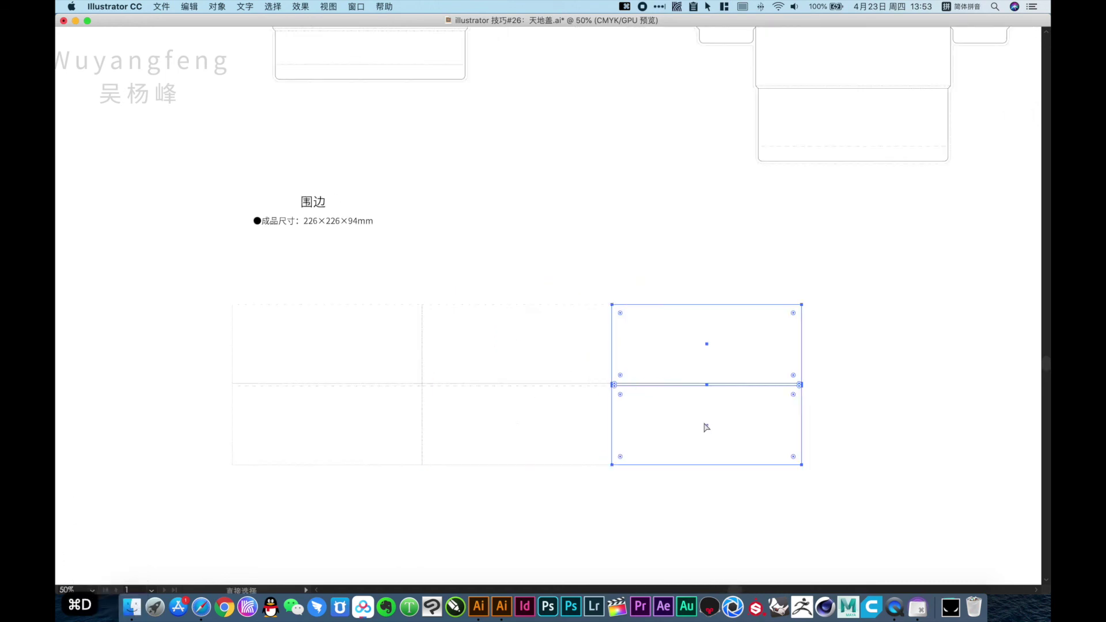
Step: Repeat the copy for a fourth column and place a narrow dashed glue flap against the right edge of its lower panel
key(super+d)
click(762, 497)
drag(718, 411, 577, 409)
mouse_move(808, 419)
mouse_down()
mouse_move(995, 420)
mouse_move(822, 414)
mouse_up()
Step: Set the keyboard increment preference to 1 mm
key(super+space)
drag(754, 335, 859, 452)
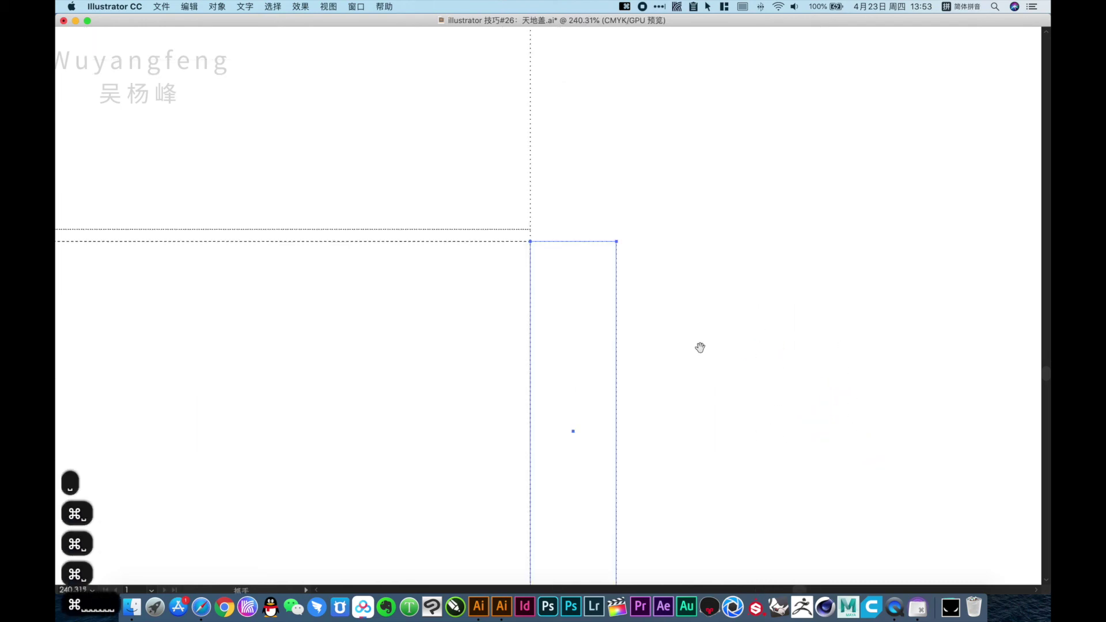
drag(700, 348, 715, 322)
click(720, 322)
key(a)
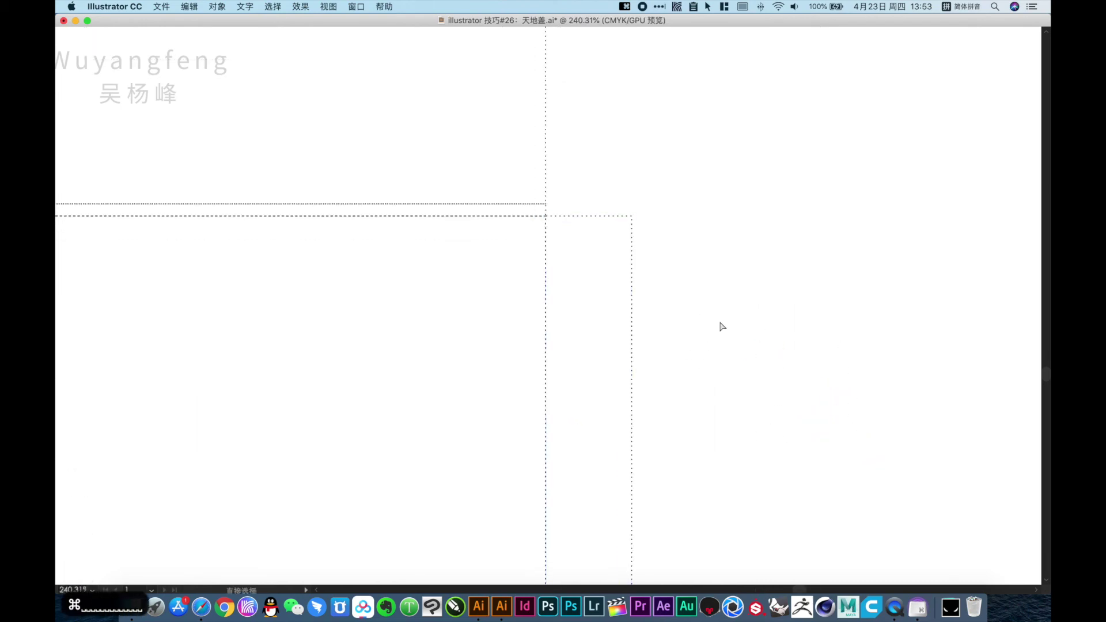
key(super+k)
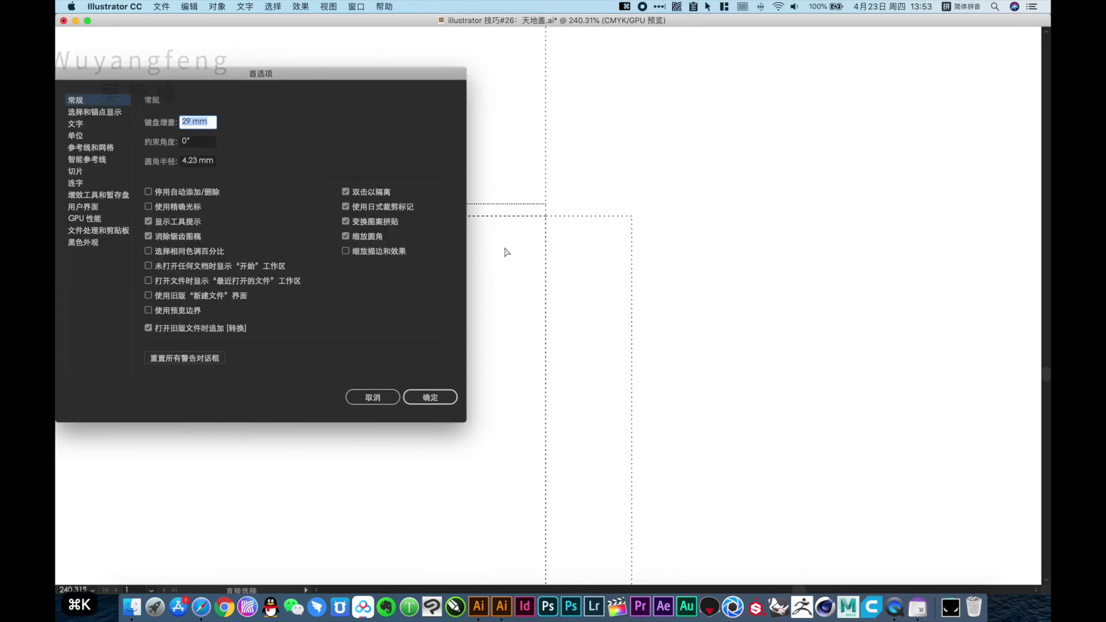
text(1)
click(432, 397)
key(a)
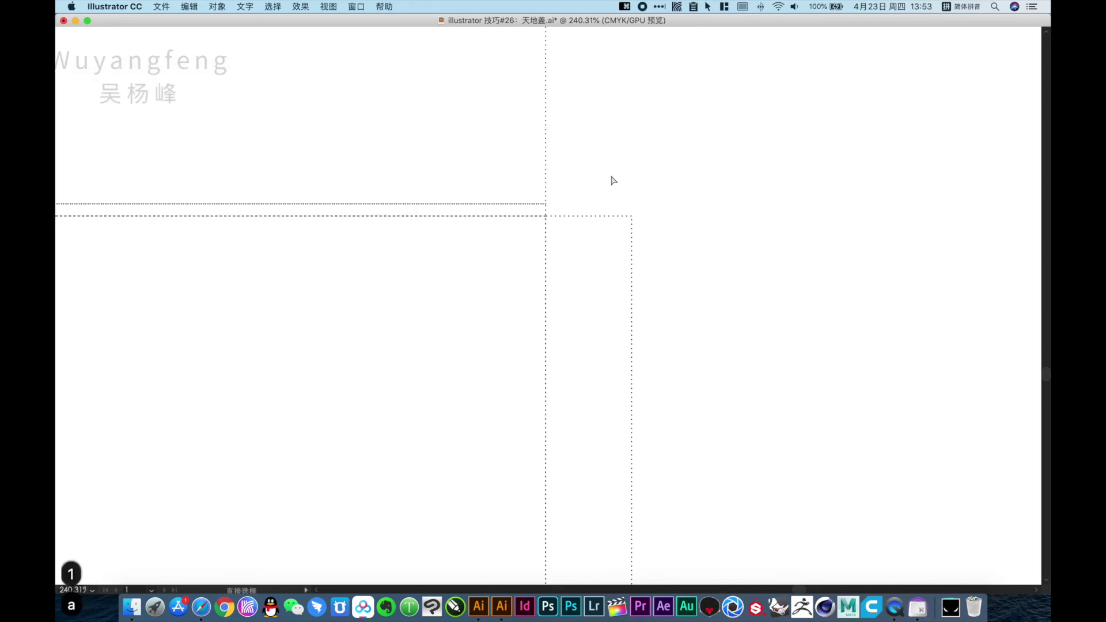
Step: Taper the glue flap by moving its upper outer corner down and its lower outer corner up about 2 mm each
drag(612, 178, 665, 254)
key(Down)
key(Down)
key(Down)
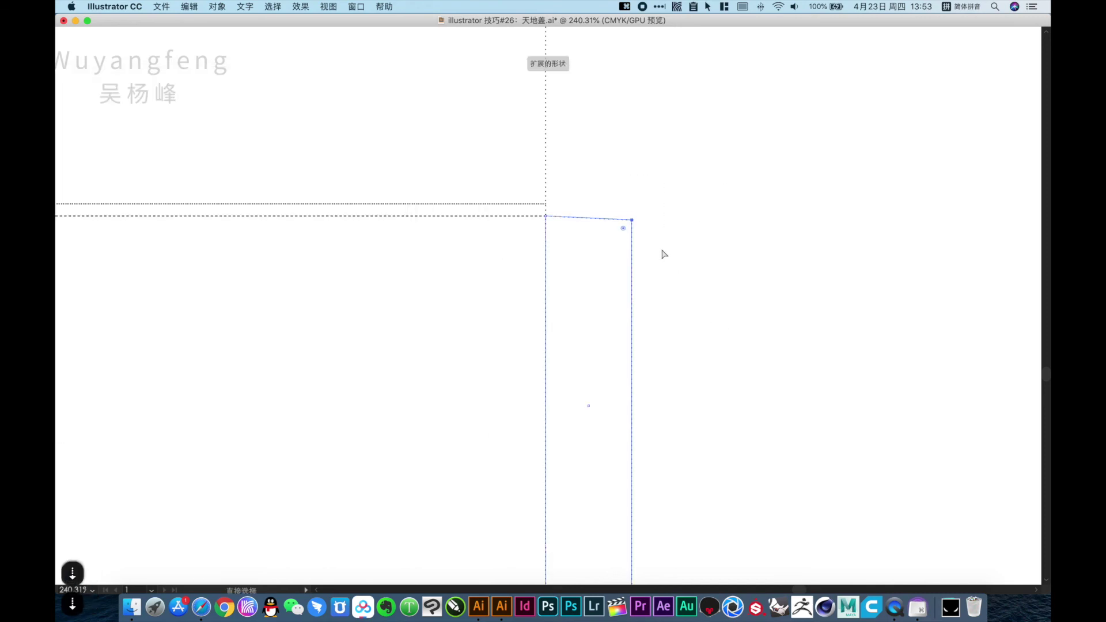
click(677, 322)
alt+super+click(543, 389)
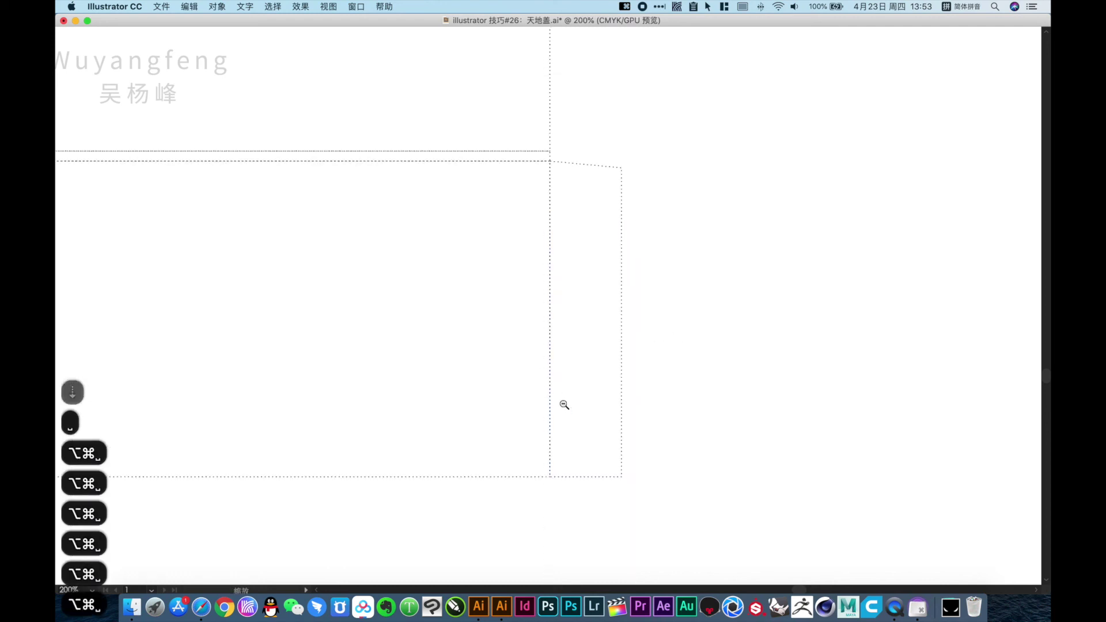
drag(600, 454, 611, 124)
key(Up)
key(Up)
key(Up)
key(Up)
key(Up)
key(Up)
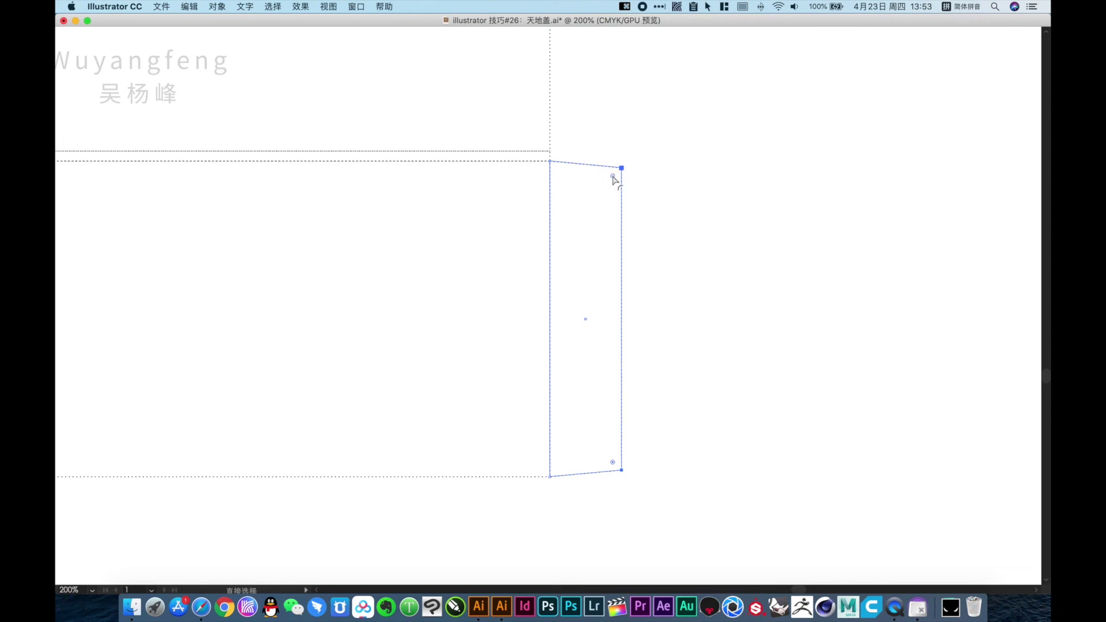
Step: Round both outer corners of the tapered glue flap and deselect it
drag(613, 176, 602, 185)
key(v)
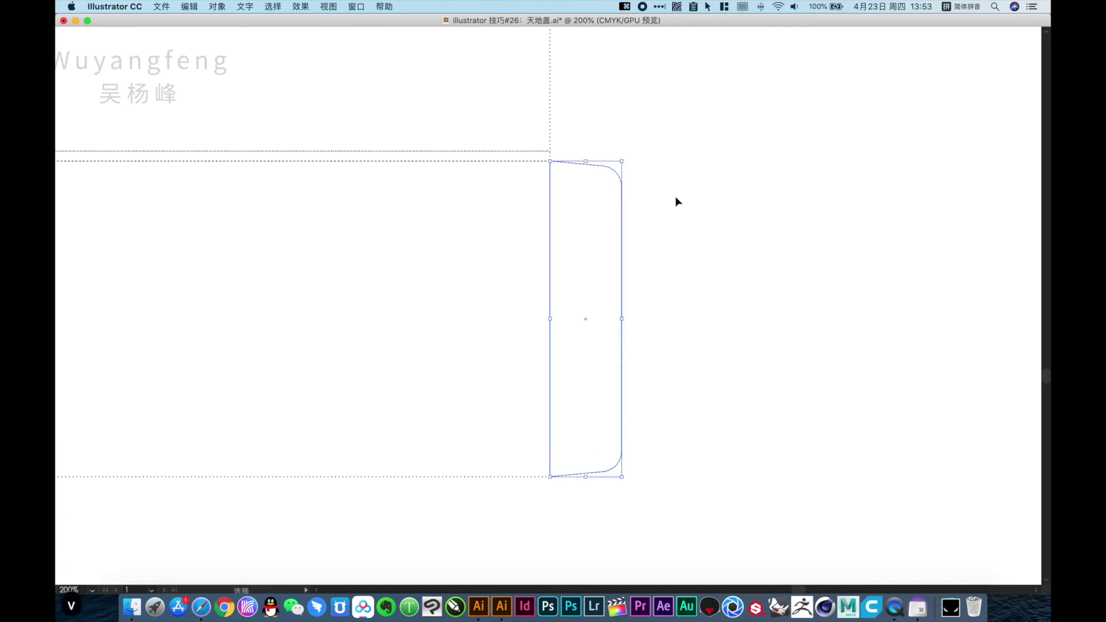
click(678, 204)
Step: Examine the whole four-column surround layout alongside the lid and base die-lines and the orange reference outline
alt+super+click(422, 306)
alt+super+click(422, 307)
alt+super+click(426, 308)
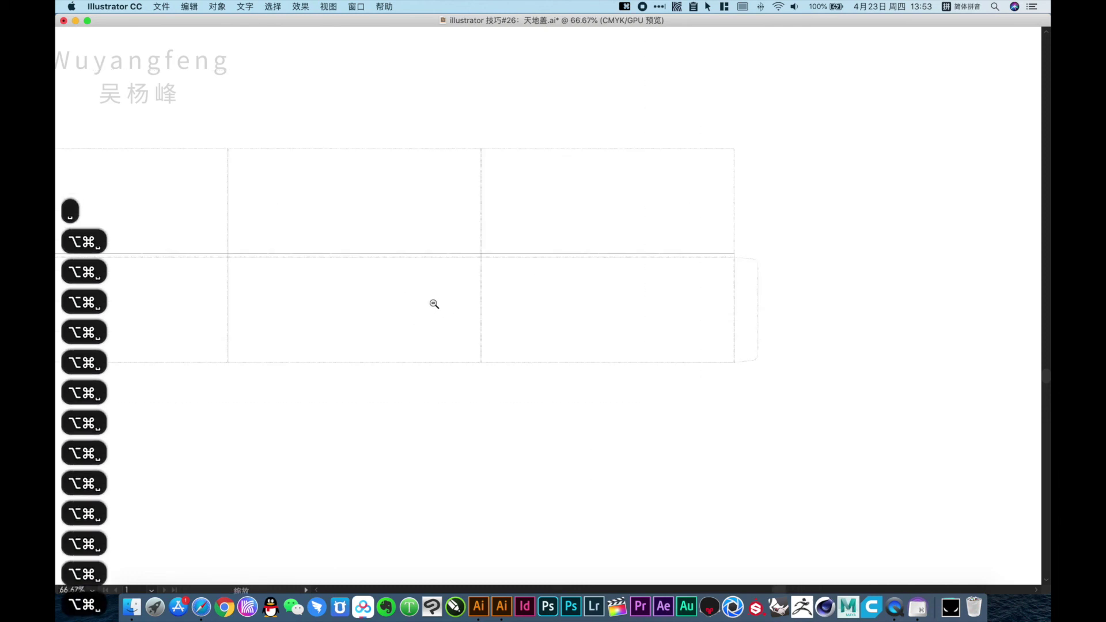
alt+super+click(433, 301)
drag(590, 302, 753, 363)
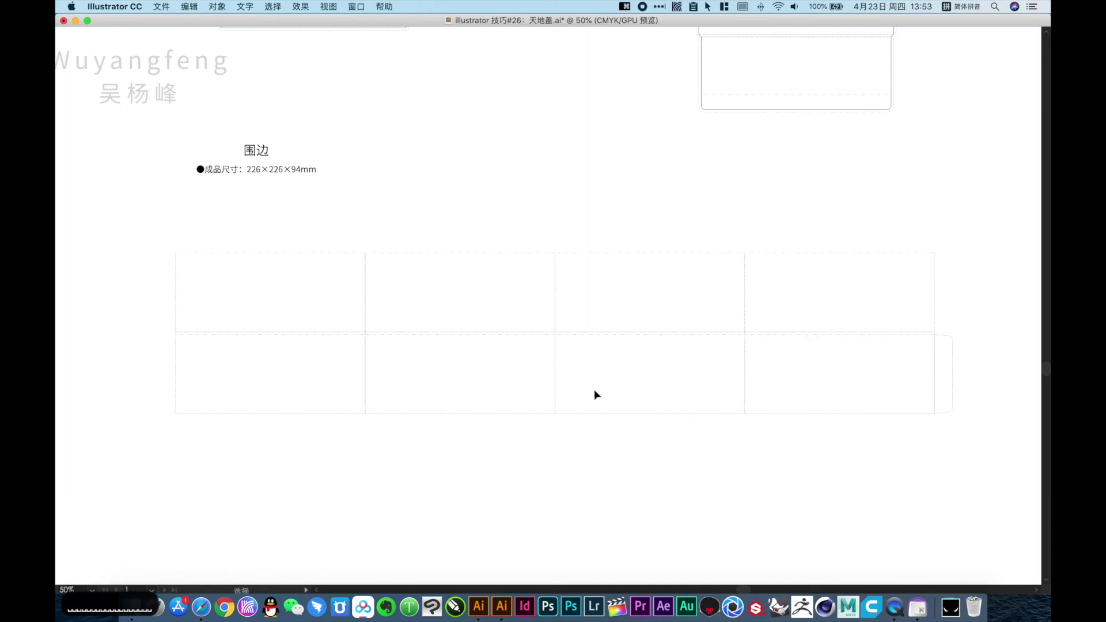
key(alt+super+space)
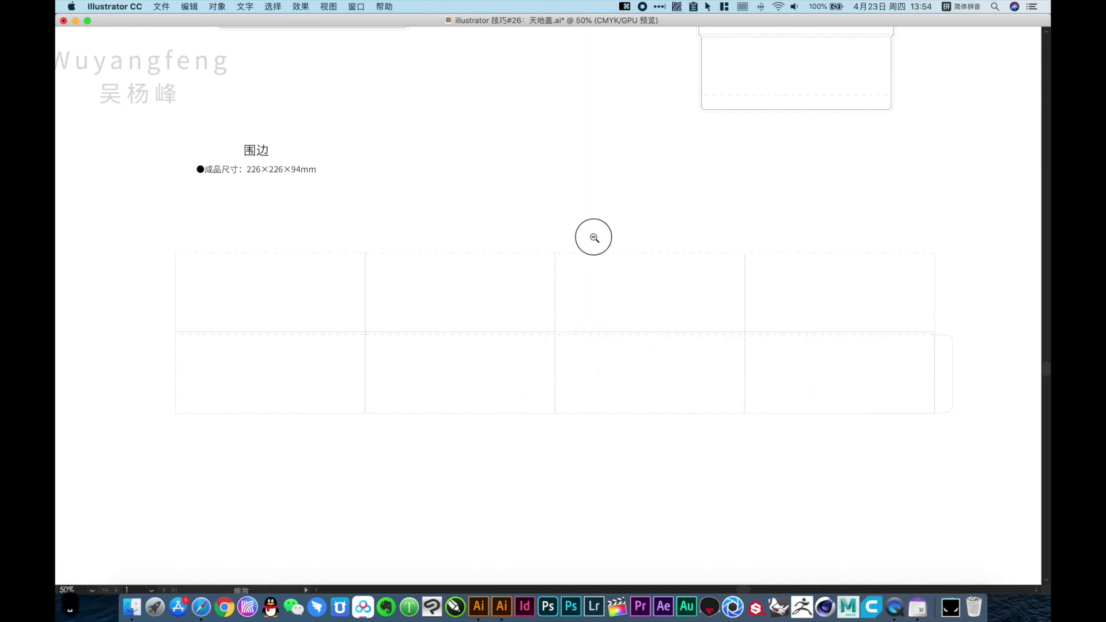
click(616, 256)
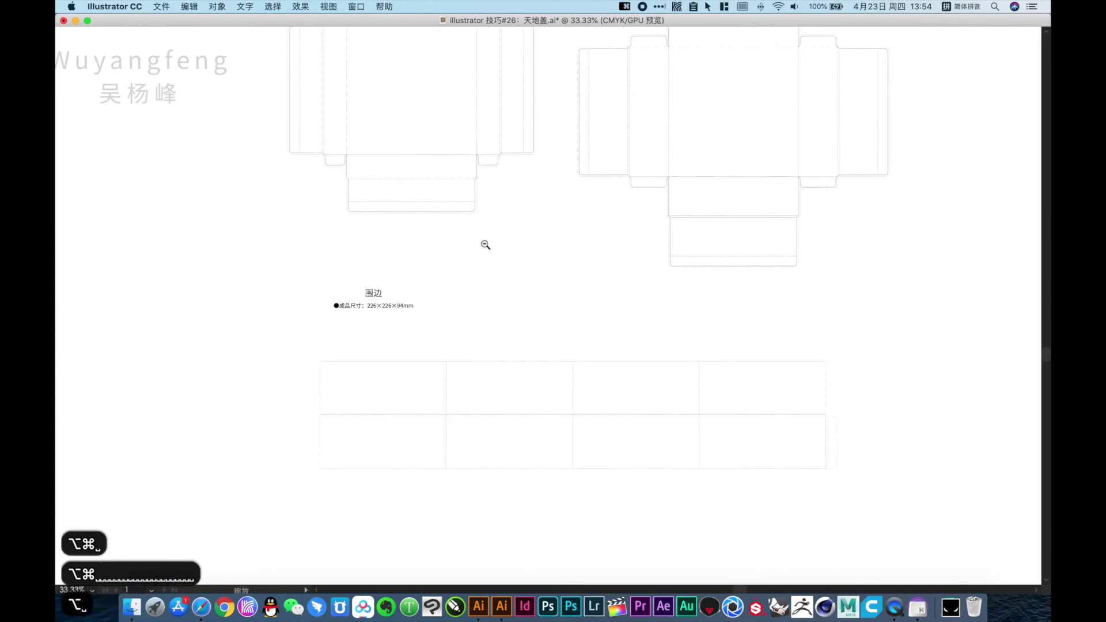
click(422, 236)
drag(423, 227, 528, 325)
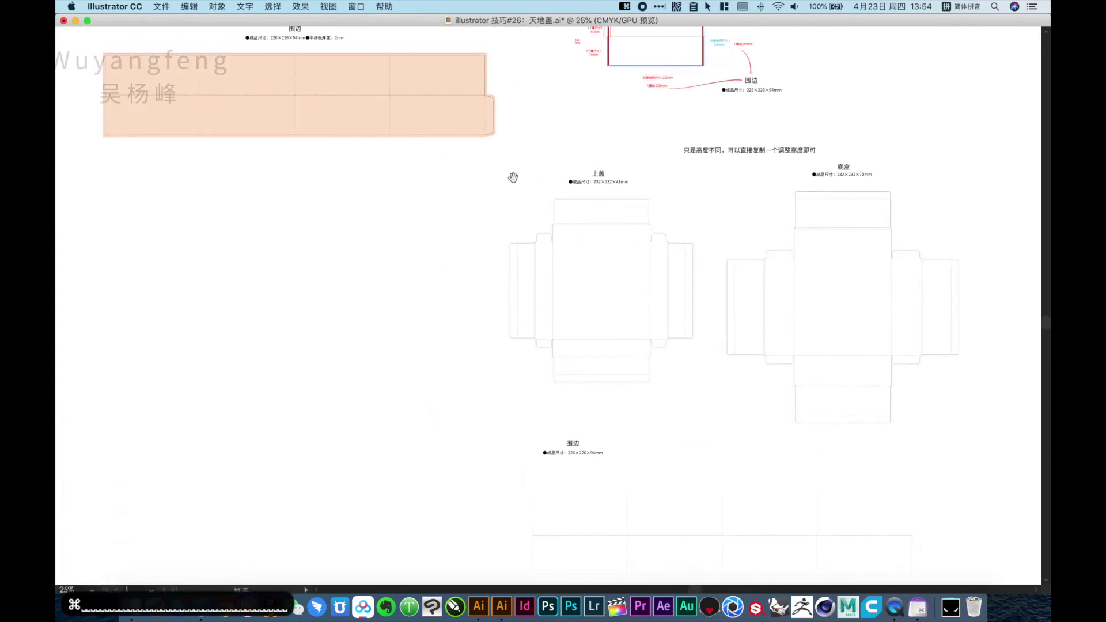
drag(683, 363, 556, 192)
key(super+space)
drag(310, 240, 754, 400)
key(alt+super+space)
click(558, 186)
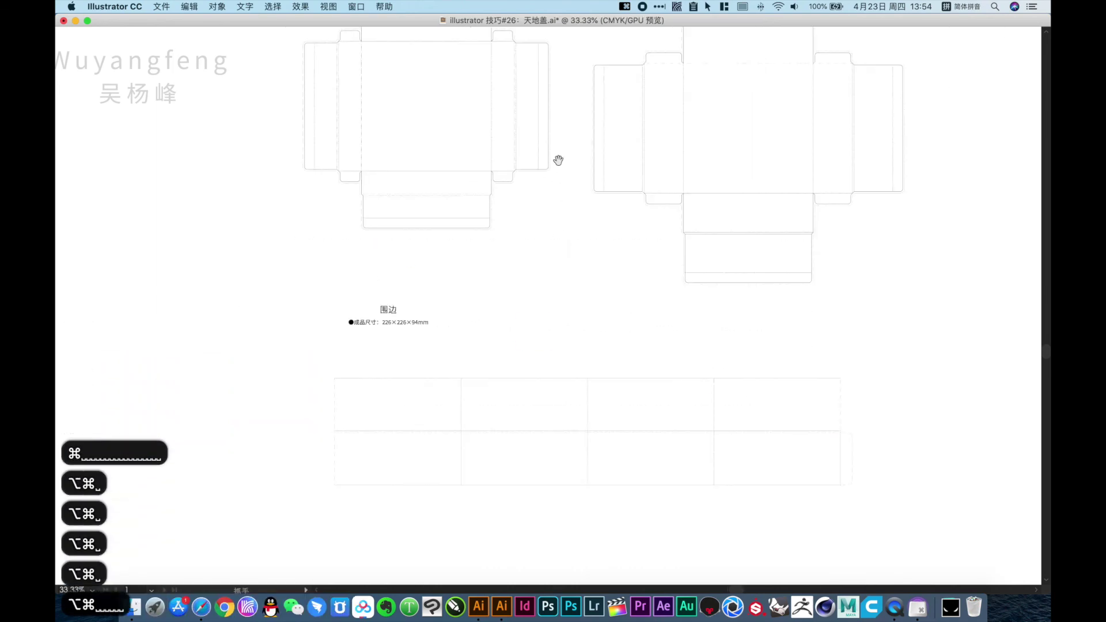
Step: Place the note 只是高度不同，可以直接复制一个调整高度即可 just above the surround's panels, beside the 围边 heading
drag(558, 158, 564, 246)
drag(562, 136, 564, 202)
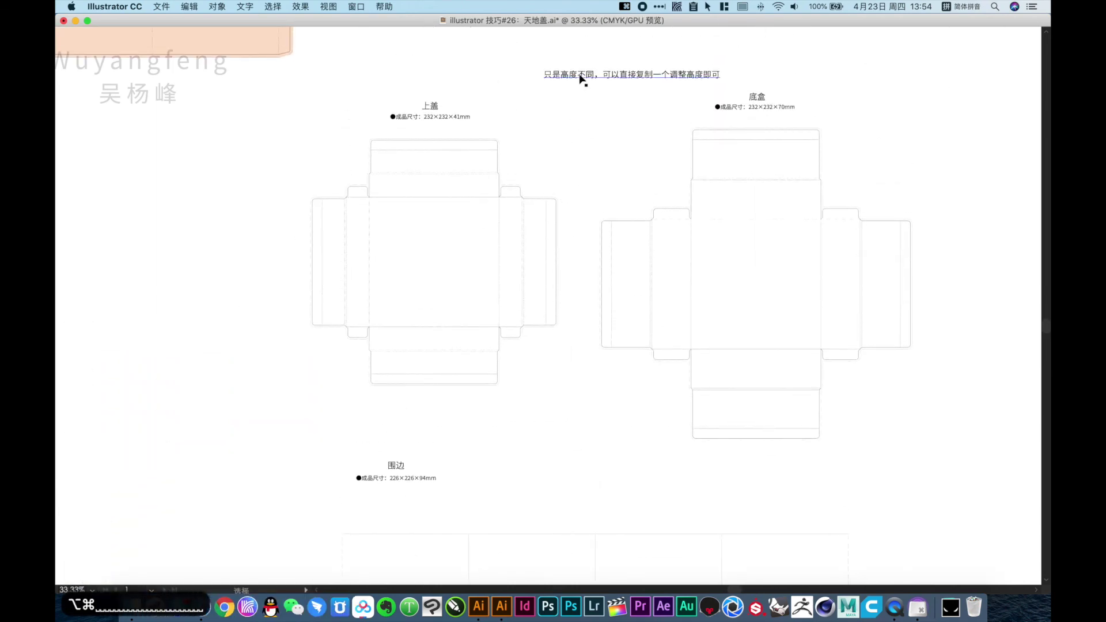
drag(580, 110, 597, 311)
key(super+space)
drag(264, 239, 819, 424)
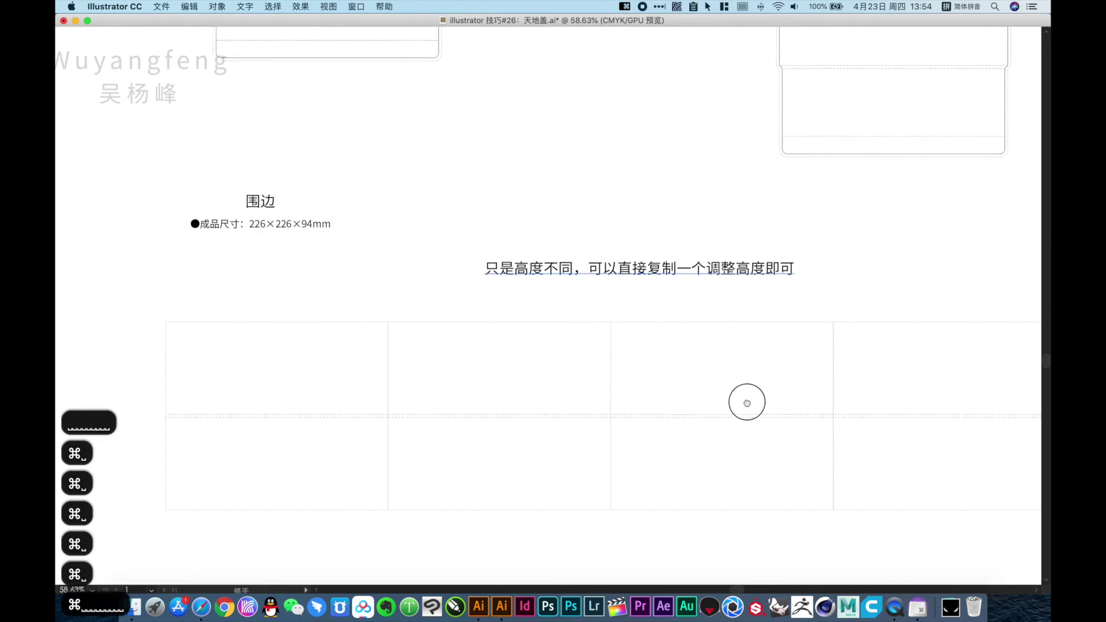
Step: Replace the wording of the note above the surround with 一样设置钢刀线和
double_click(676, 222)
triple_click(676, 221)
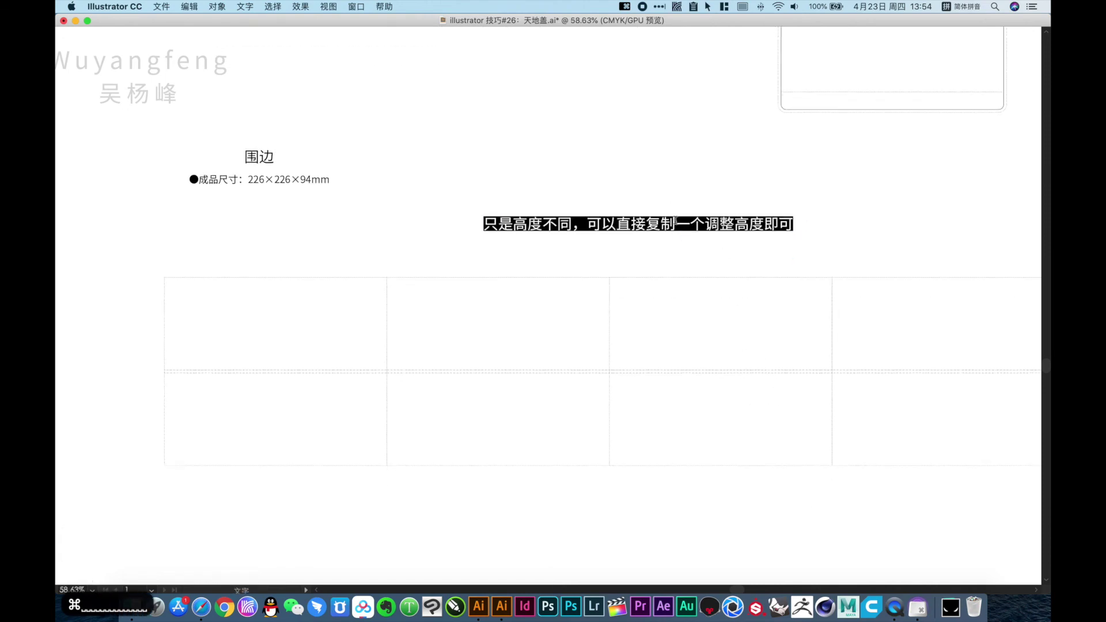
text(yiy)
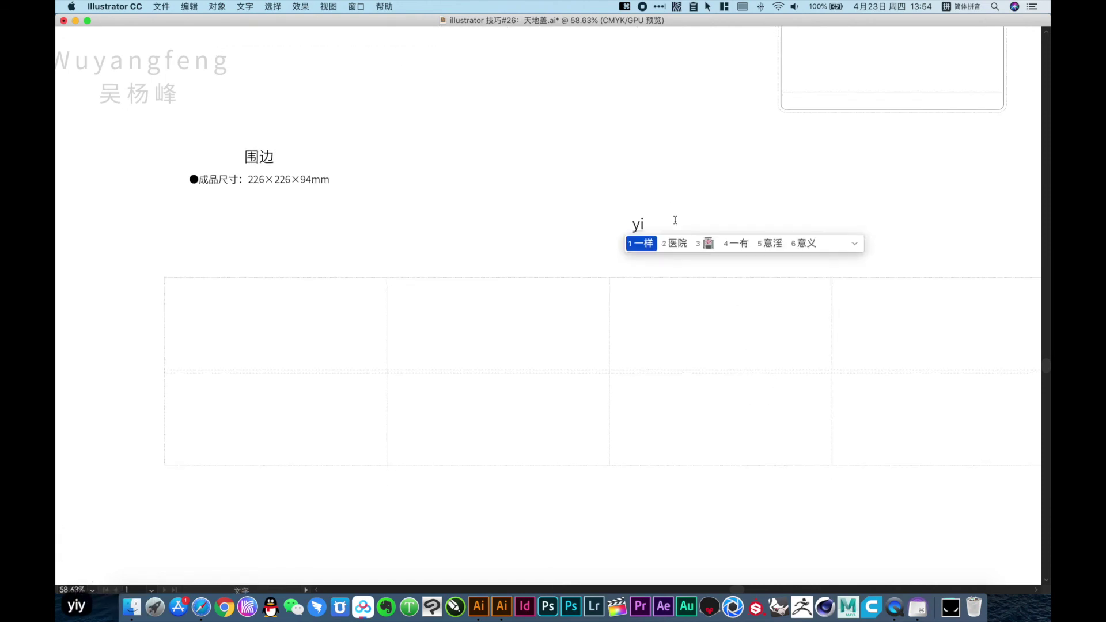
key(space)
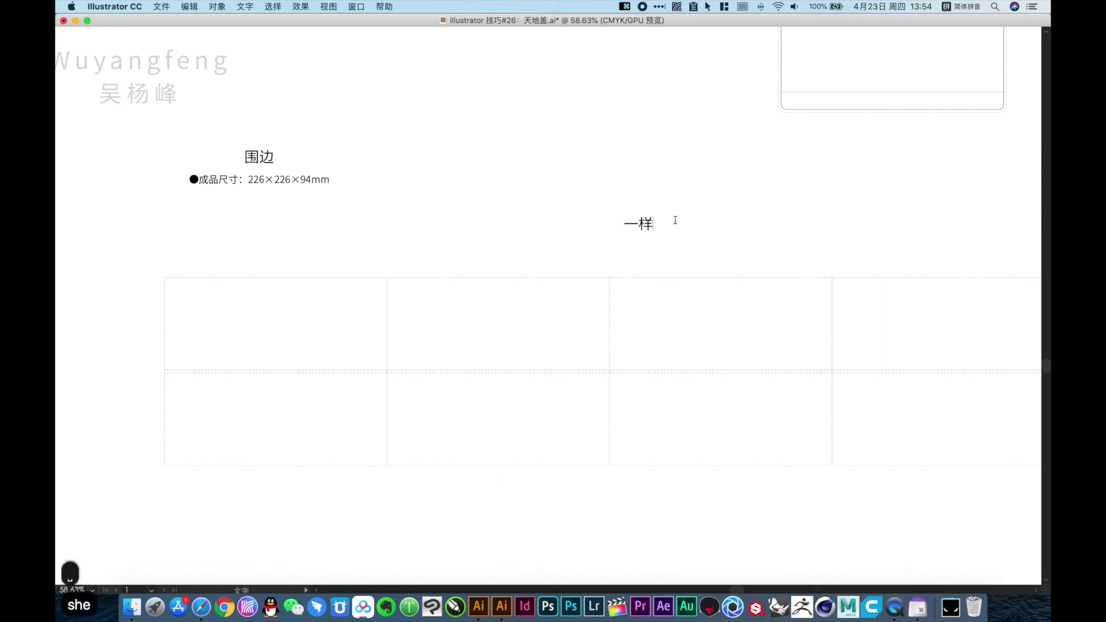
text(shez)
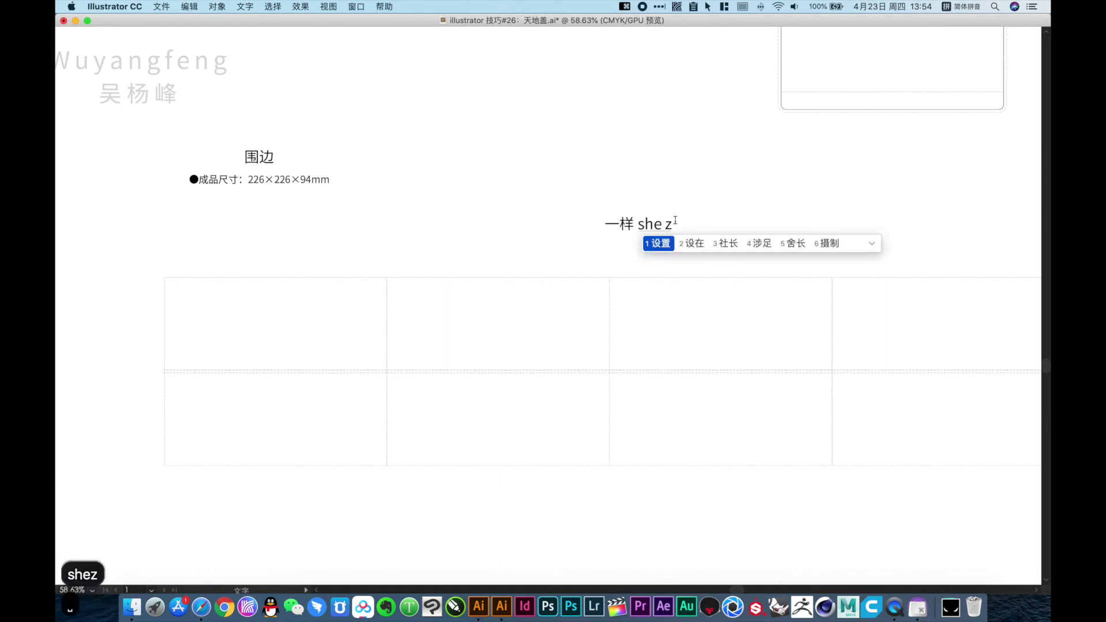
key(space)
text(gangd)
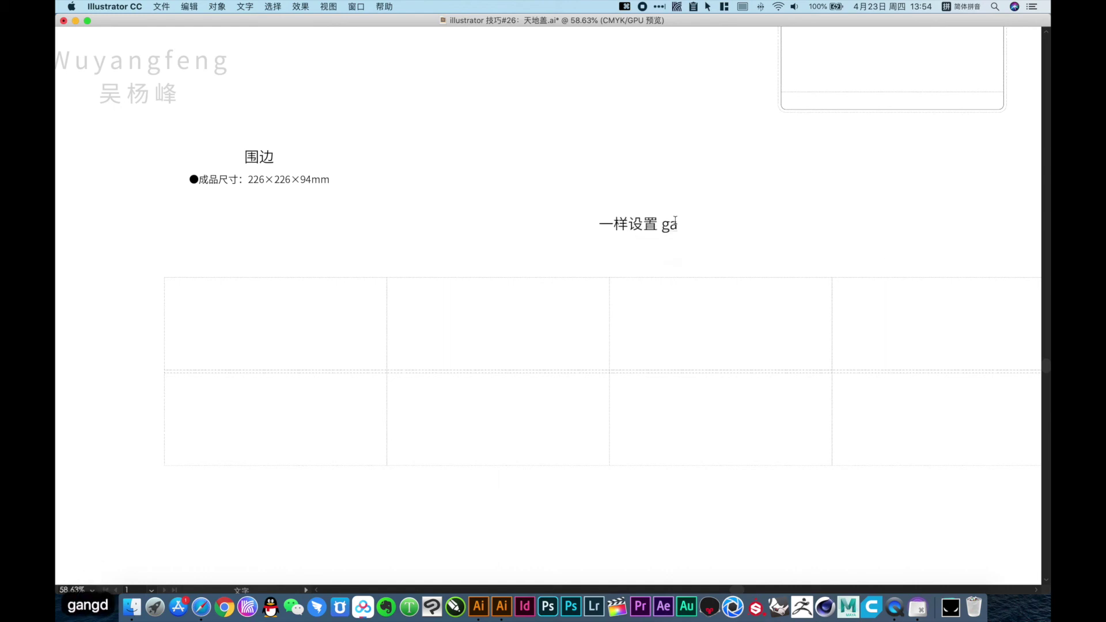
key(space)
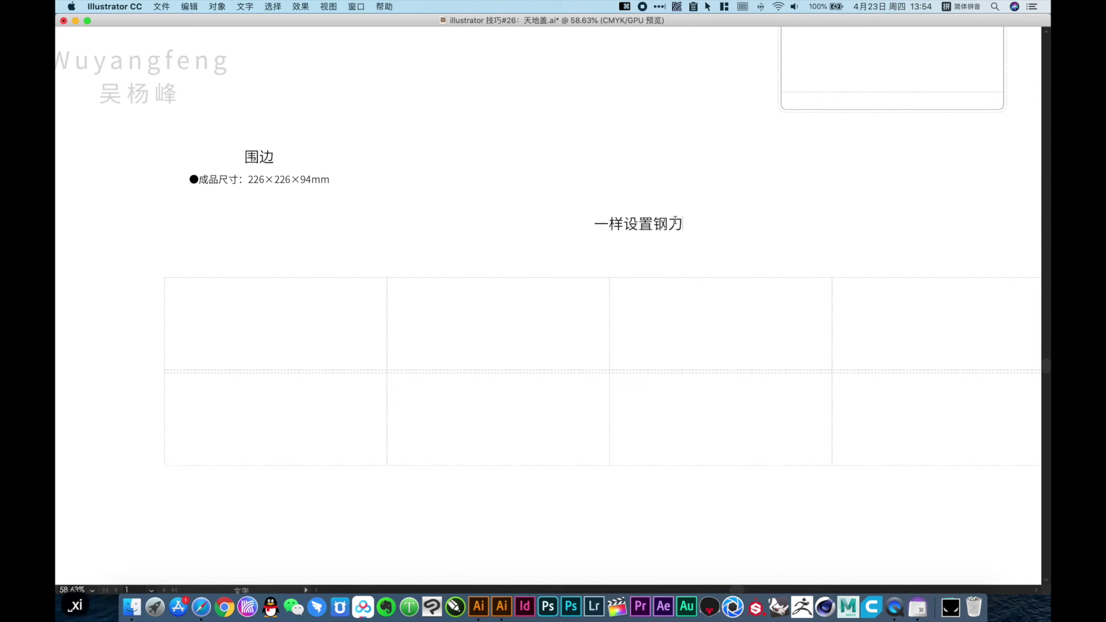
text(xian)
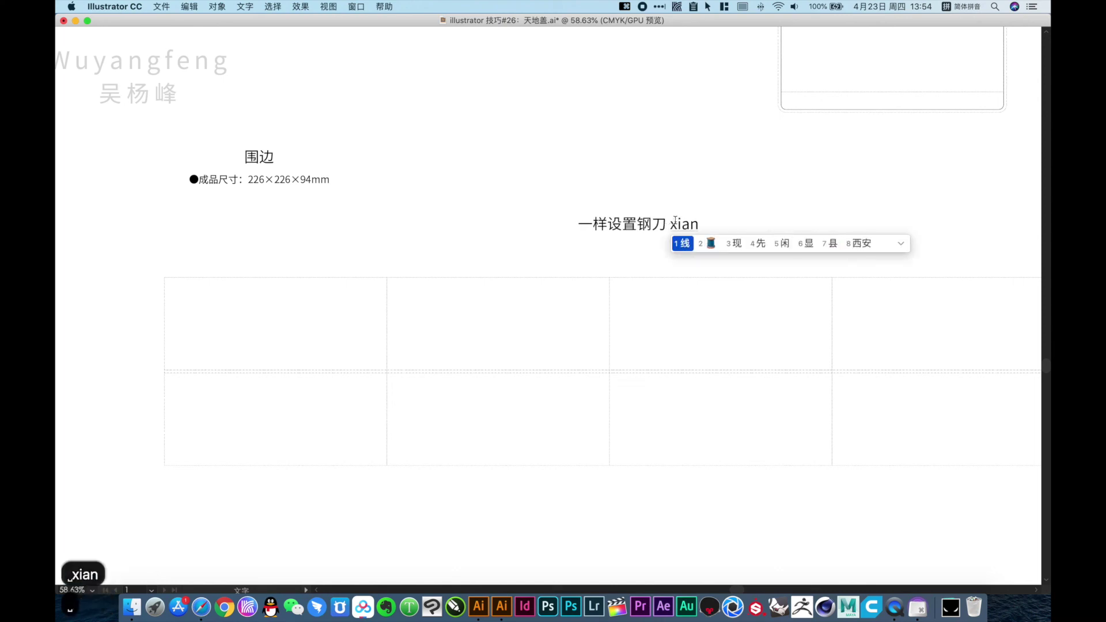
key(space)
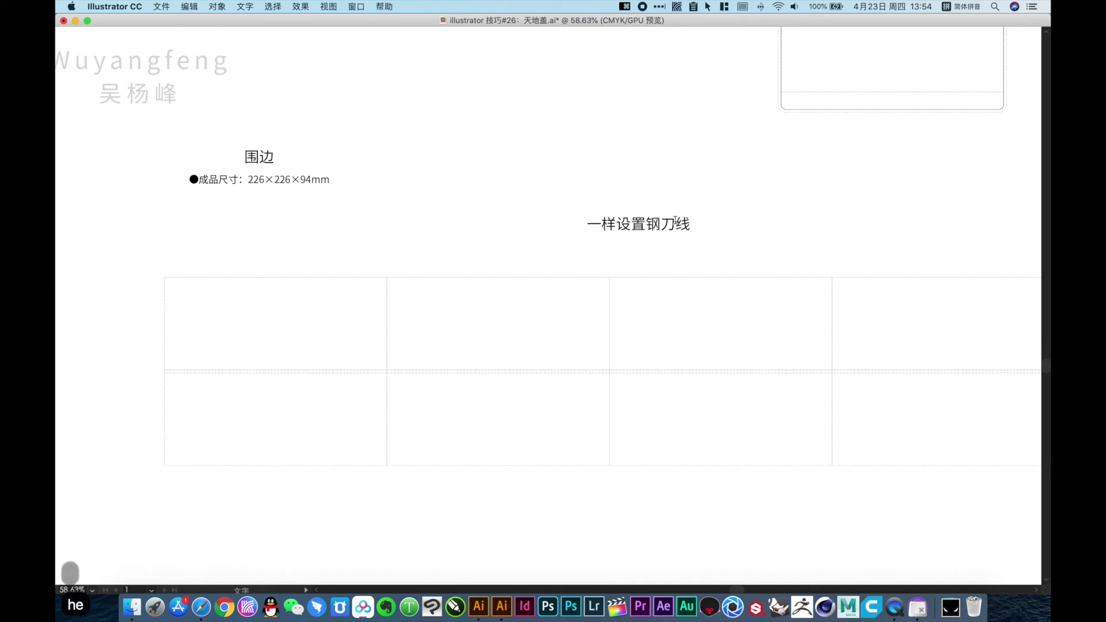
text(he)
key(space)
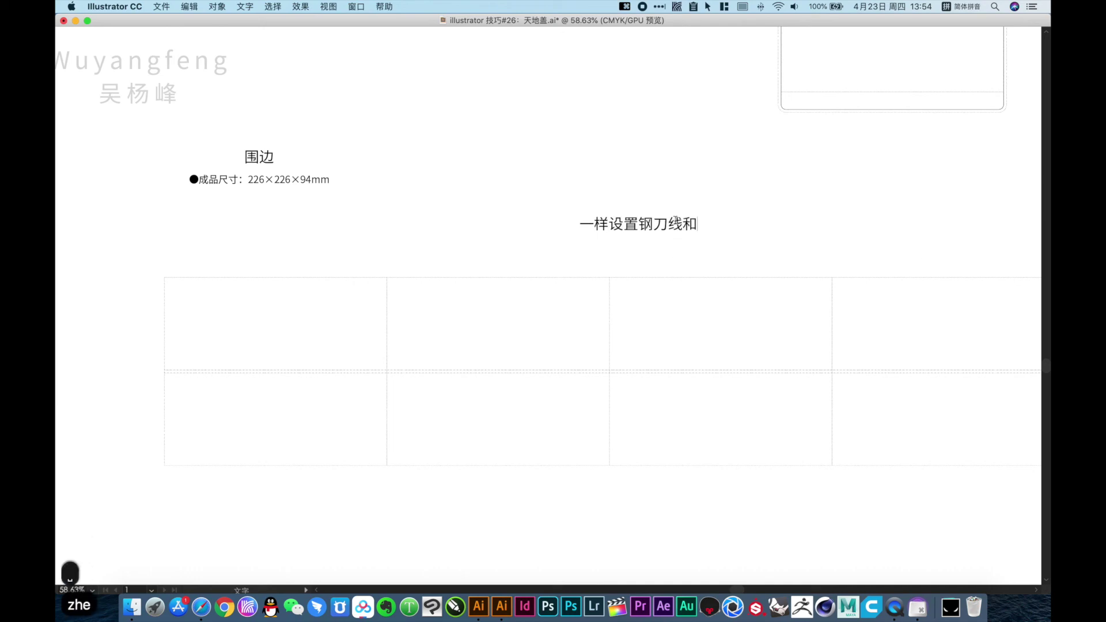
Step: Append 折痕 to the end of the note above the surround
text(zhe heng)
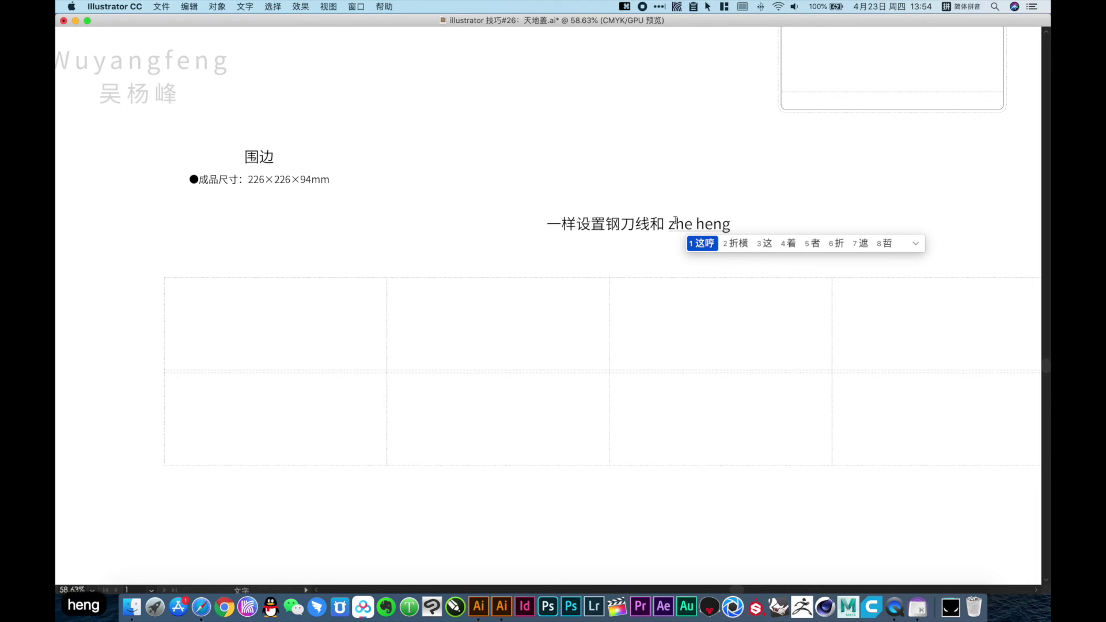
key(BackSpace)
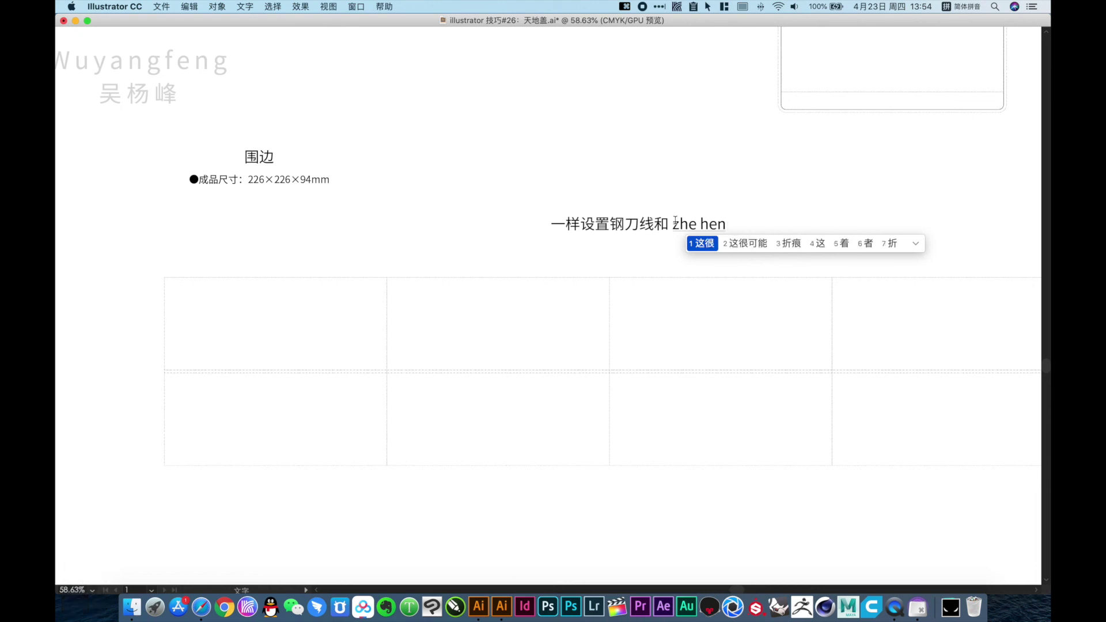
text(3xuq)
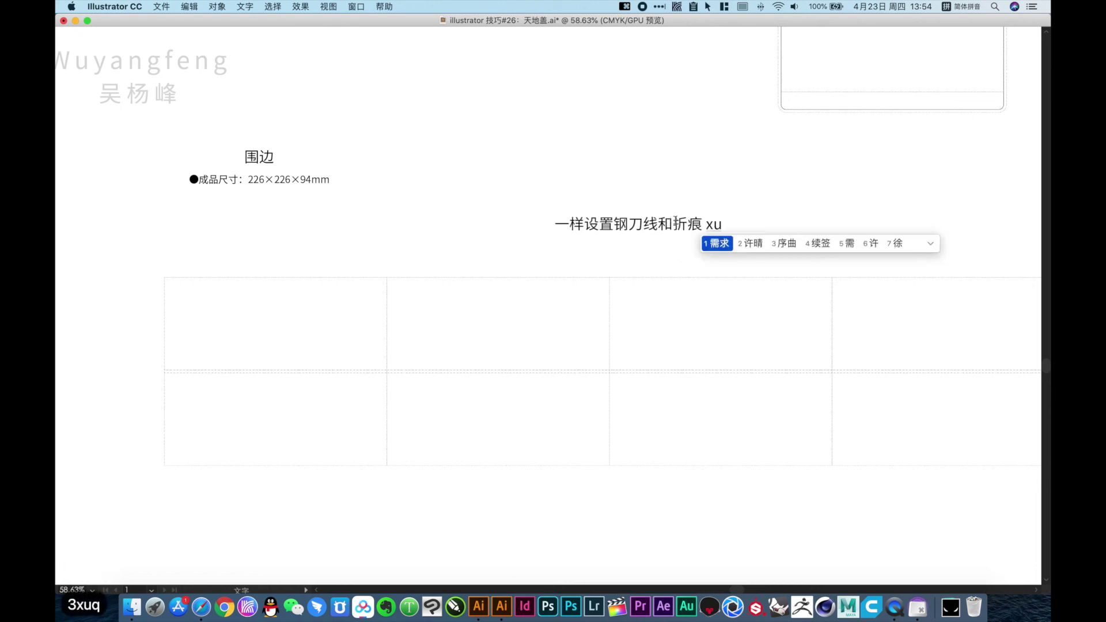
key(BackSpace)
key(BackSpace)
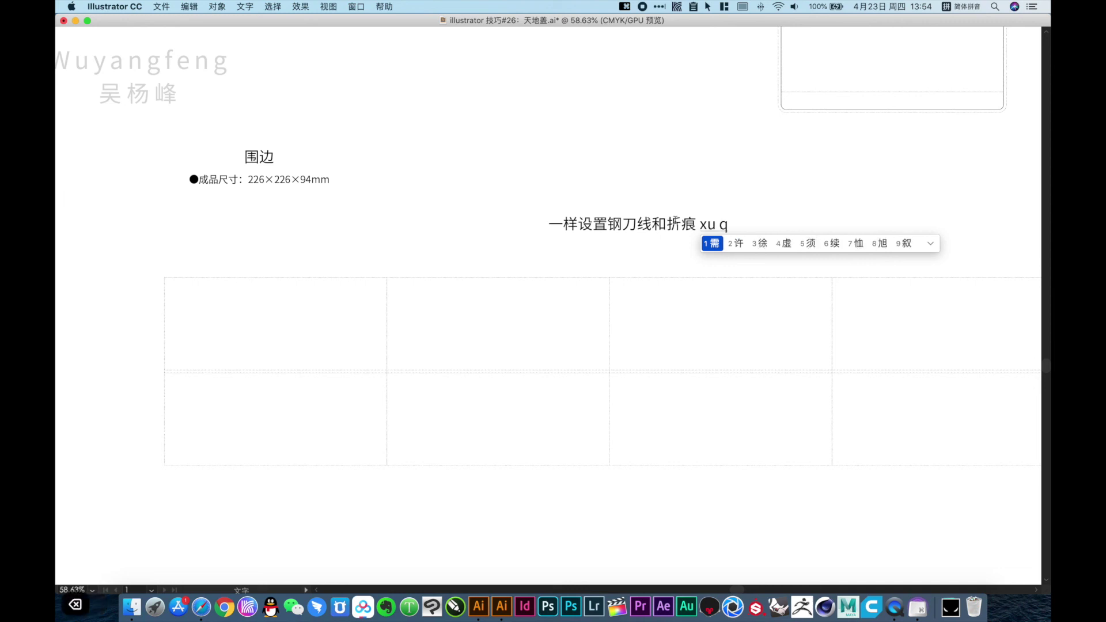
key(BackSpace)
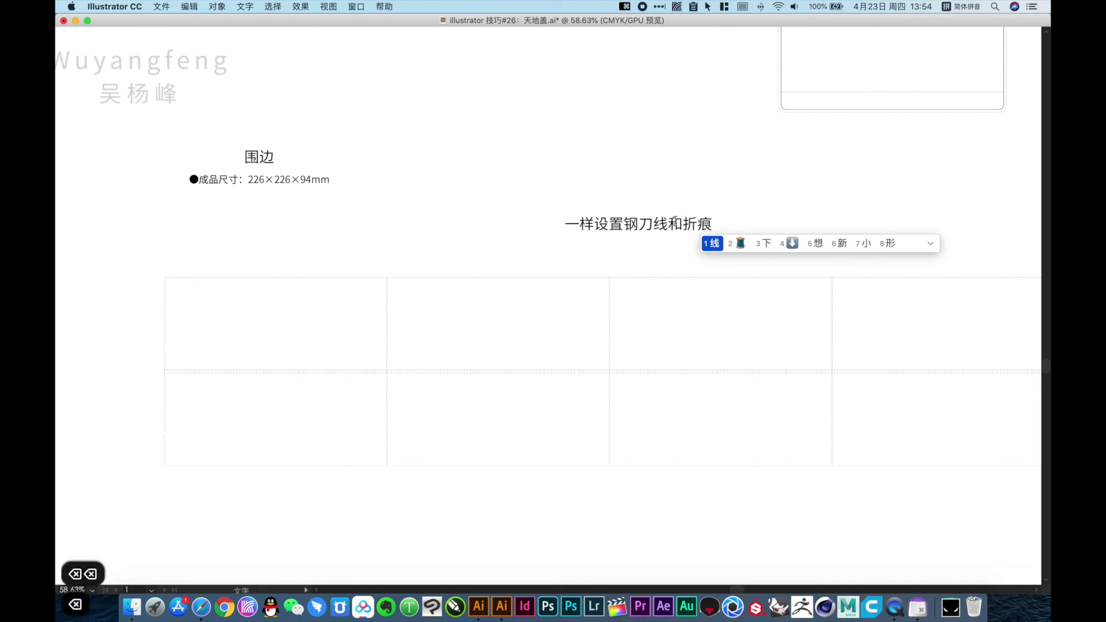
text(quxianxian)
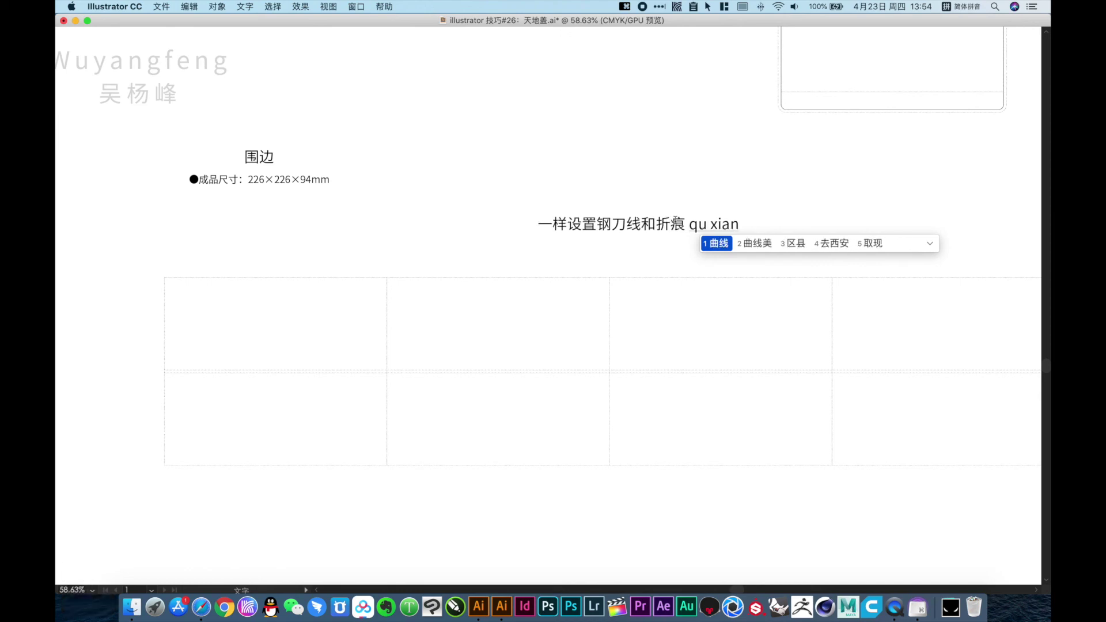
key(BackSpace)
key(BackSpace)
key(BackSpace)
key(BackSpace)
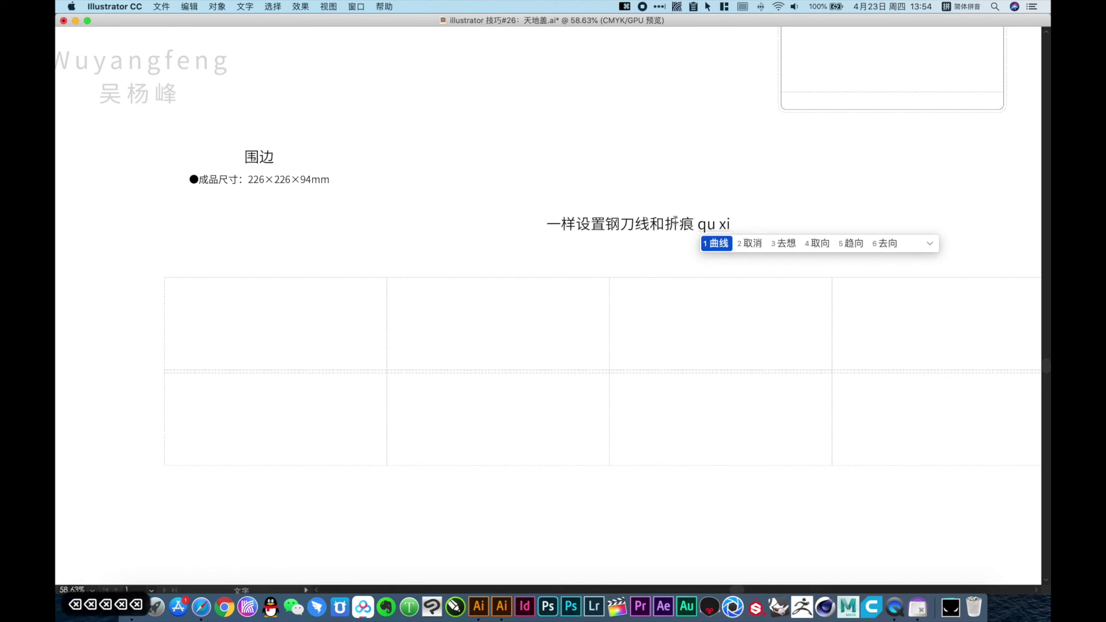
key(BackSpace)
key(BackSpace)
key(BackSpace)
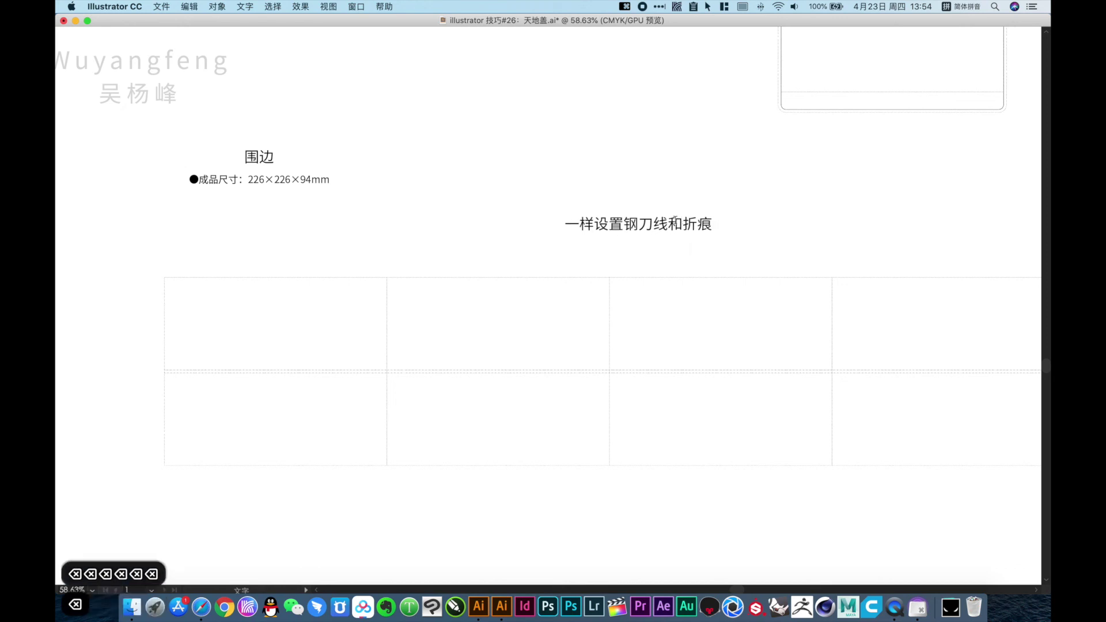
Step: Replace the note's last character with 虚线还有出血, so it reads 一样设置钢刀线和折虚线还有出血, and finish editing the text
text(xu)
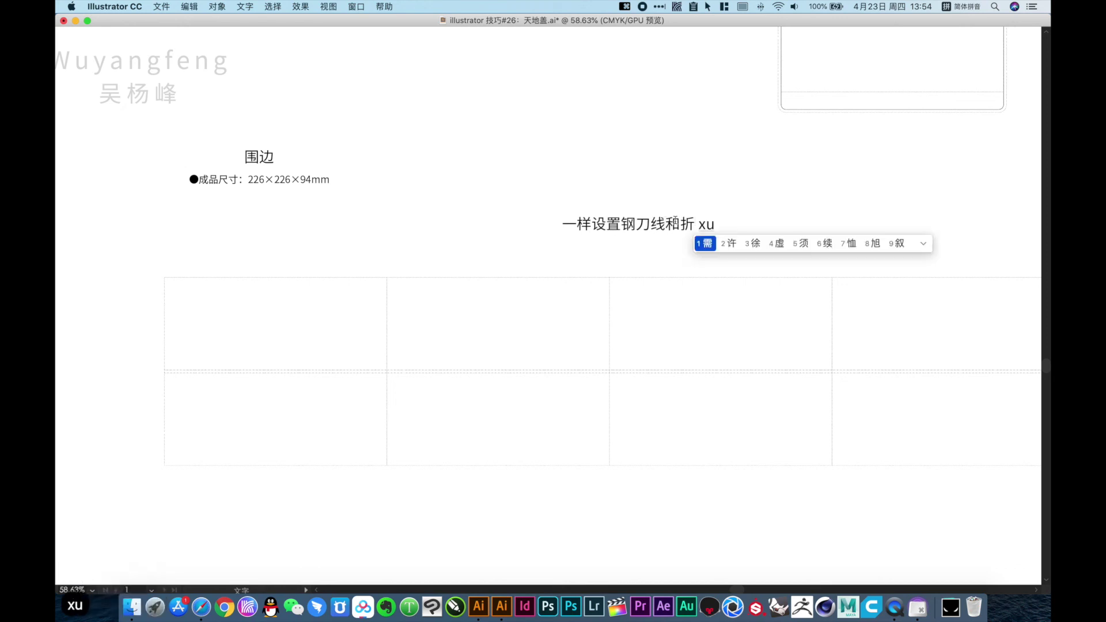
text(4xian)
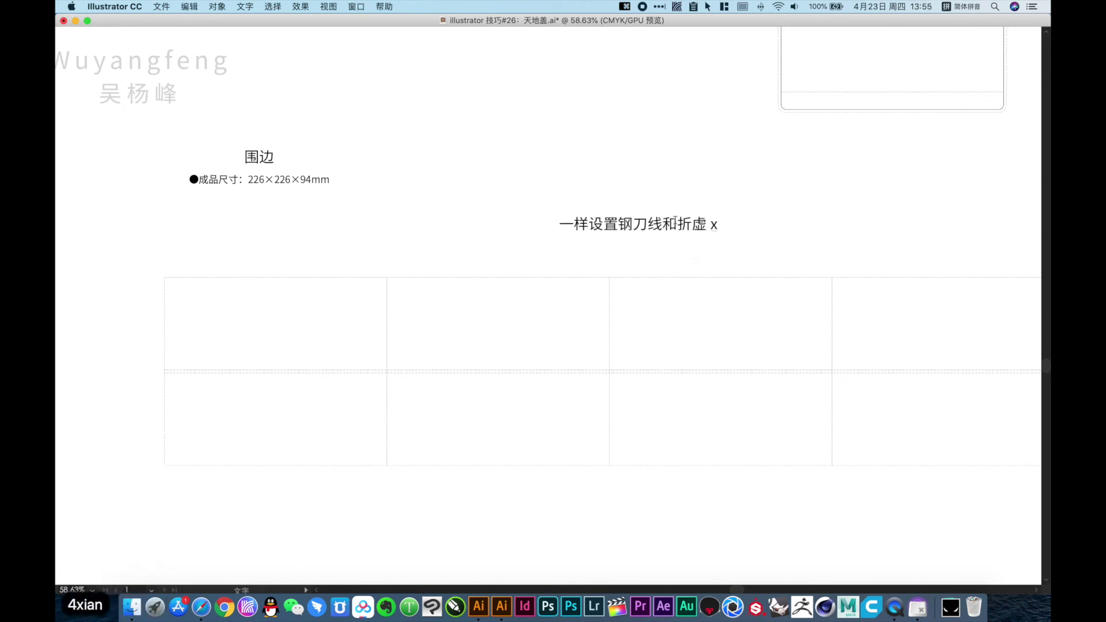
key(space)
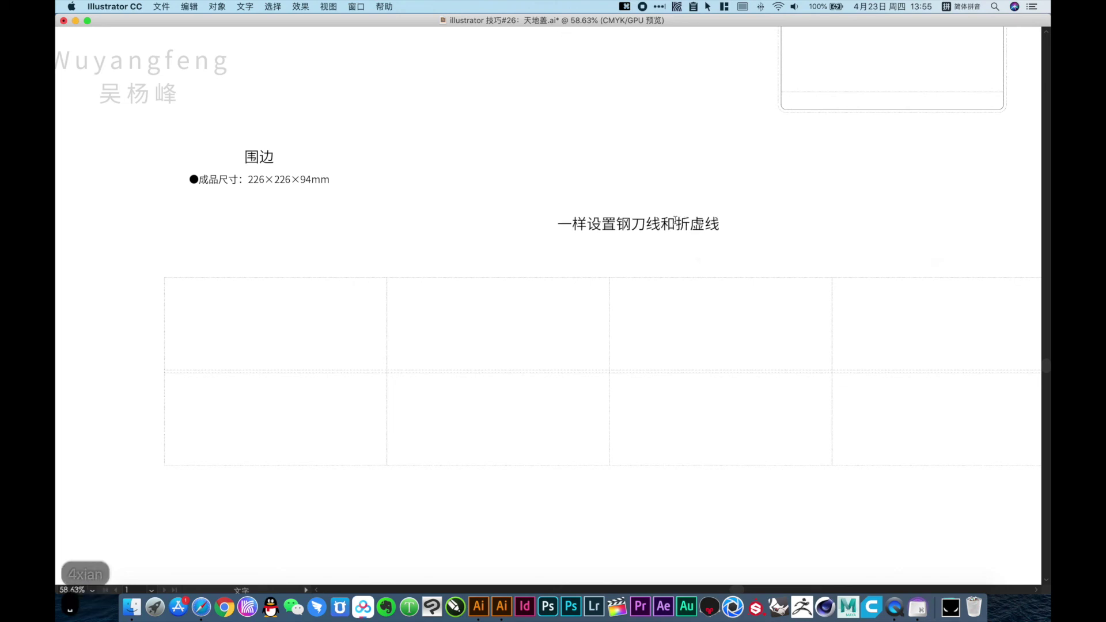
text(haiy)
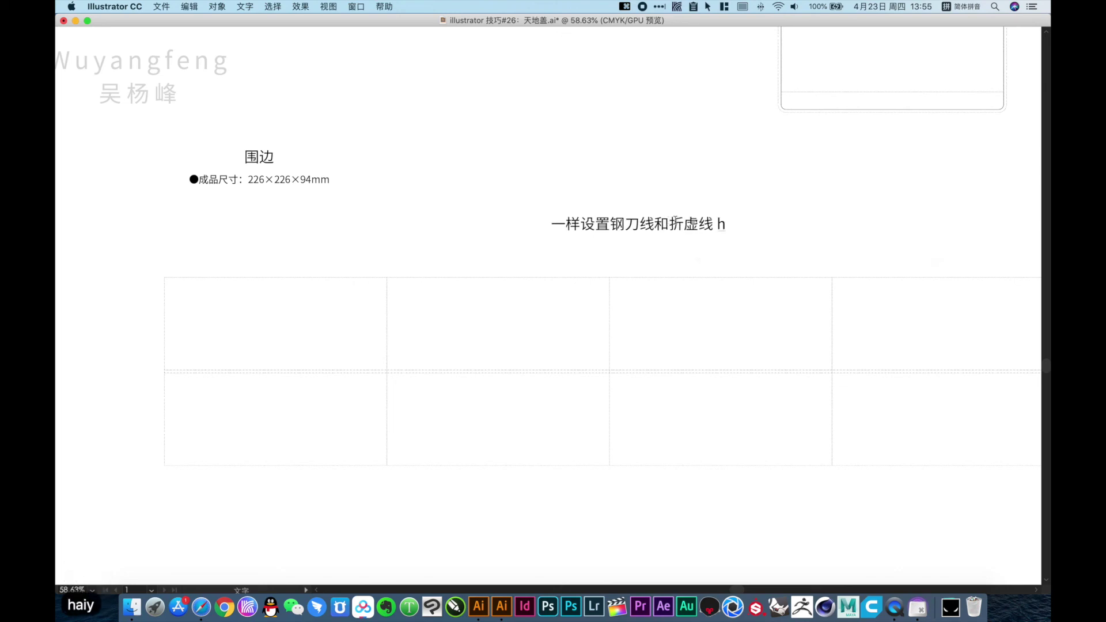
key(space)
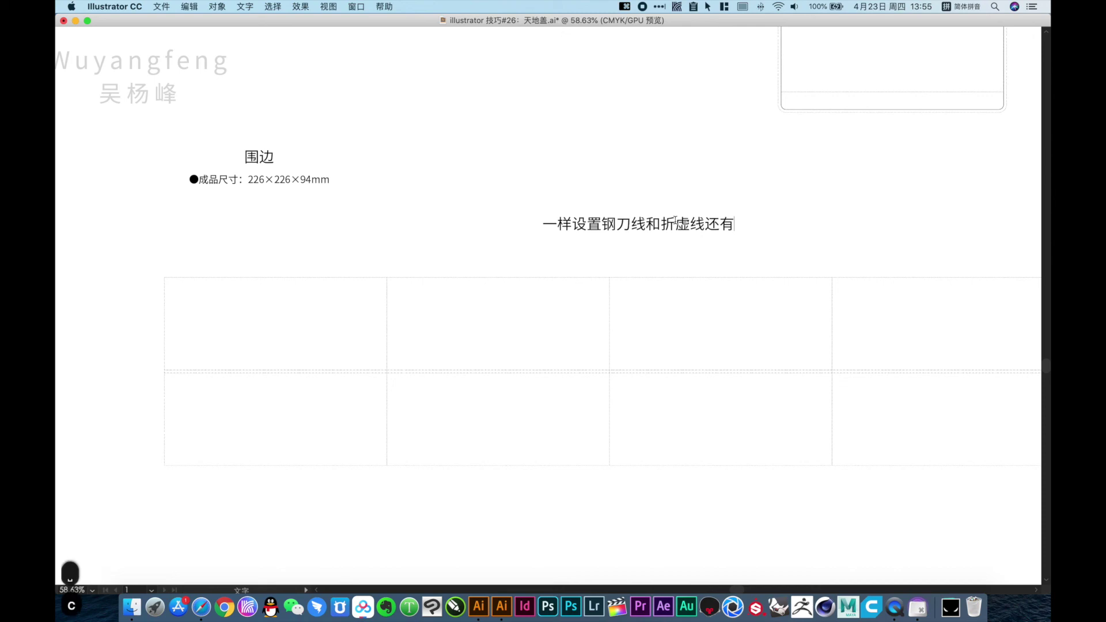
text(chu x)
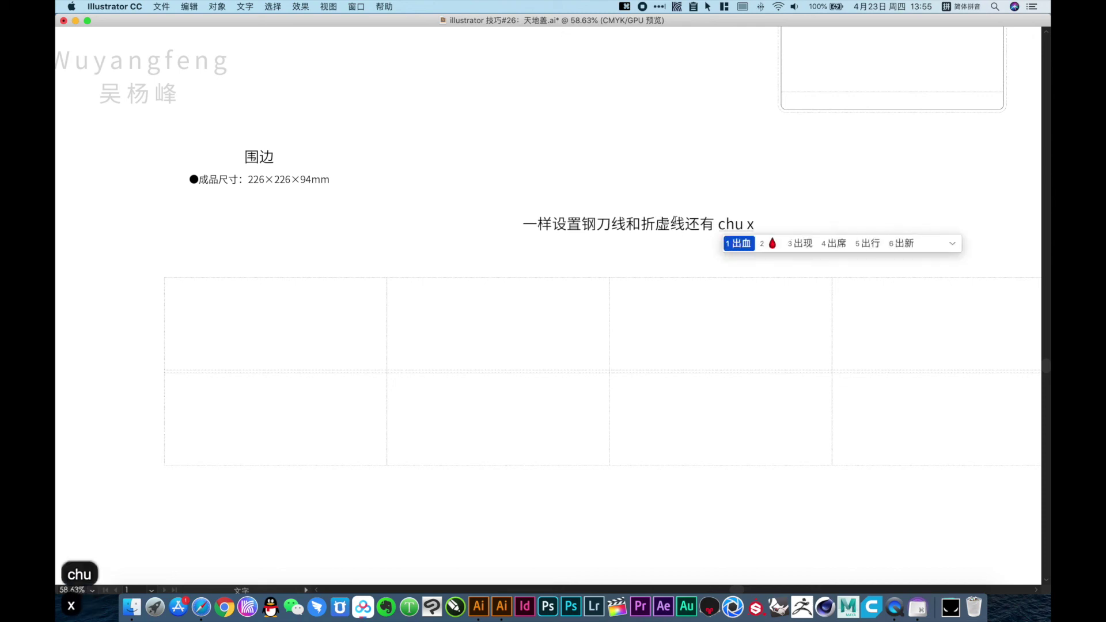
key(space)
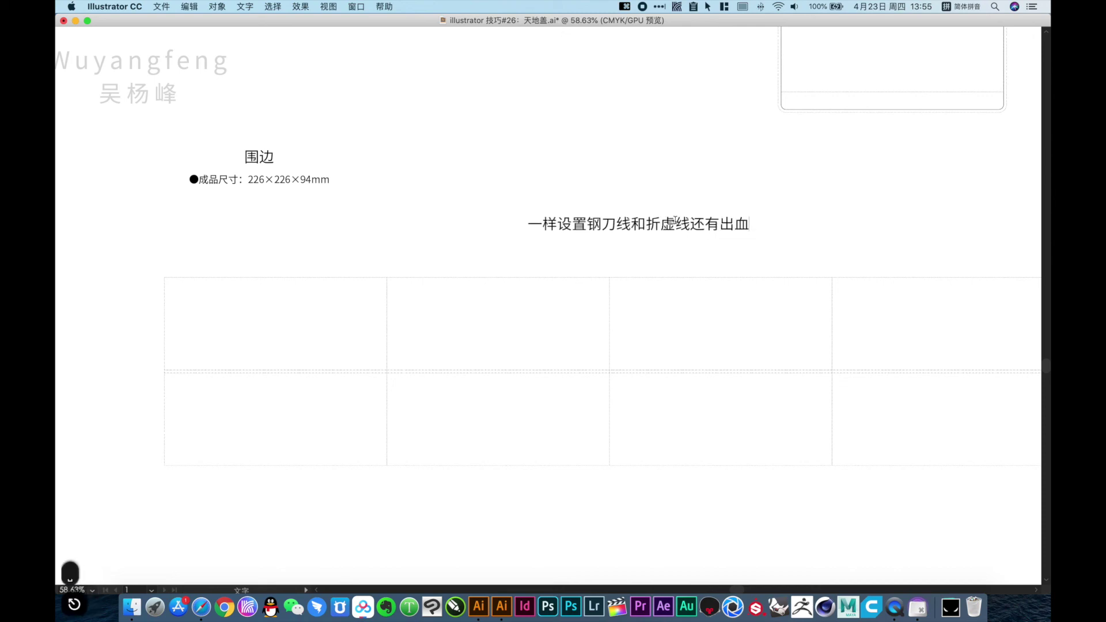
key(Escape)
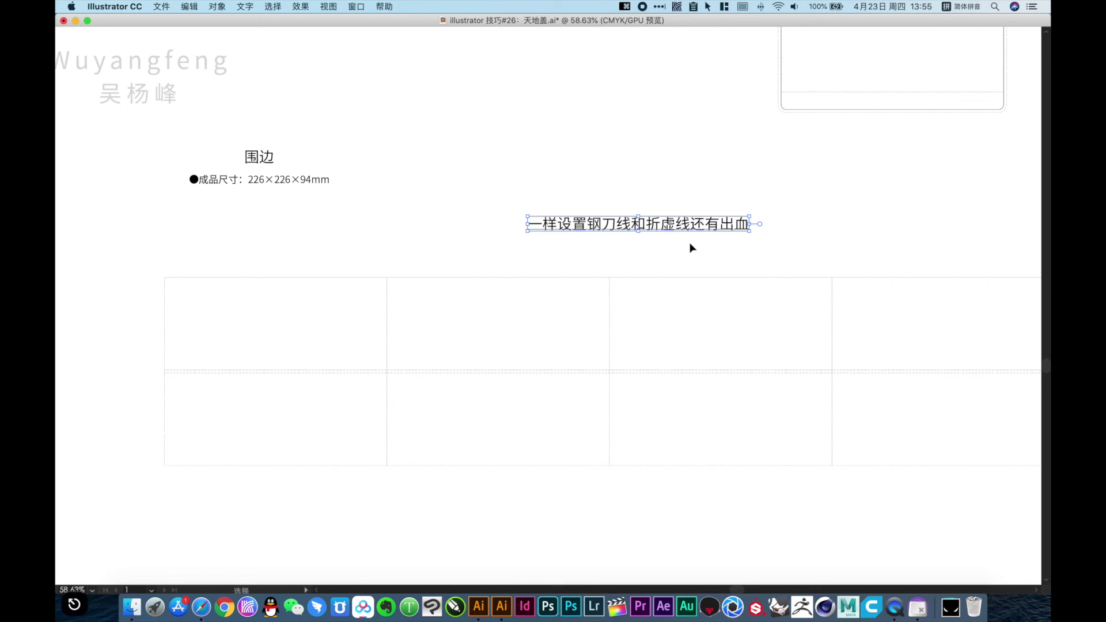
Step: Unite all the surround panels and the glue flap into one outer outline
alt+super+click(603, 271)
drag(601, 280, 710, 272)
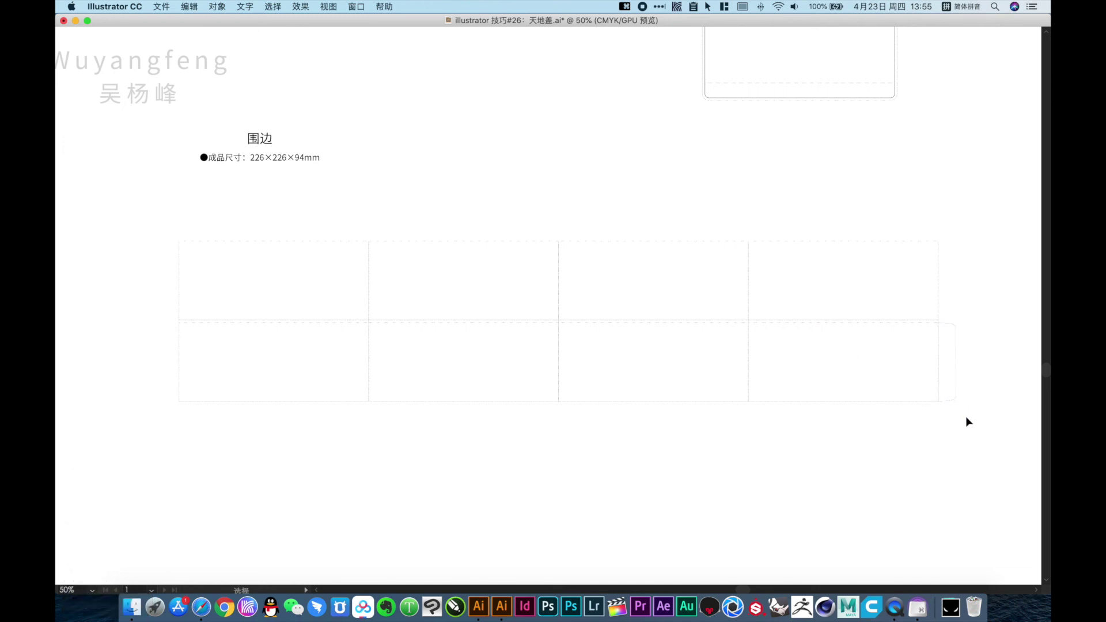
drag(525, 309, 169, 234)
key(Tab)
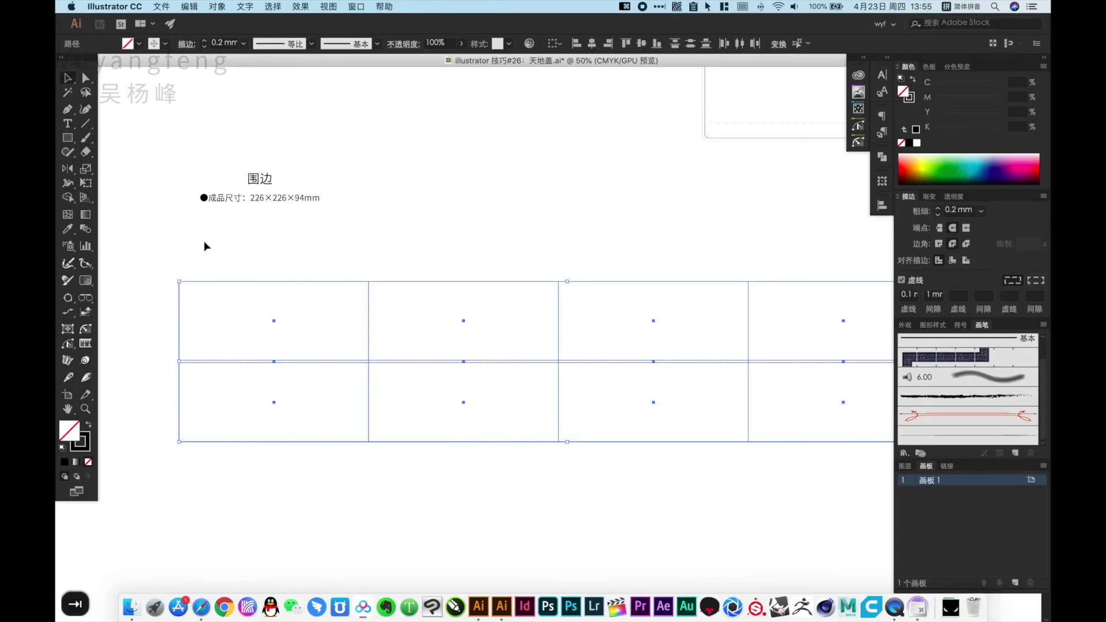
click(882, 158)
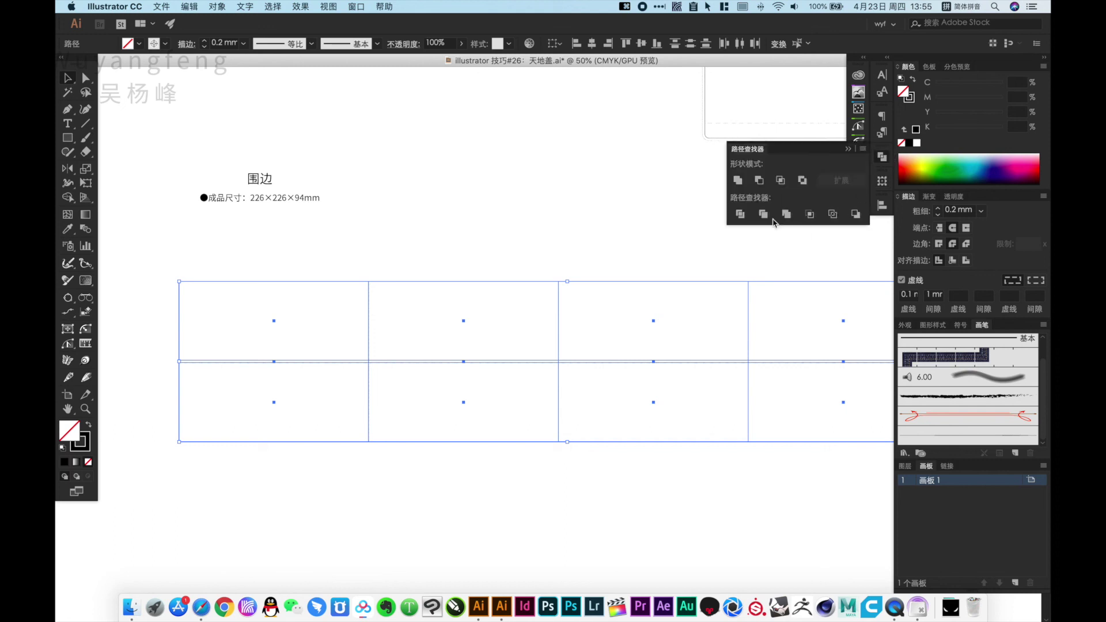
click(737, 181)
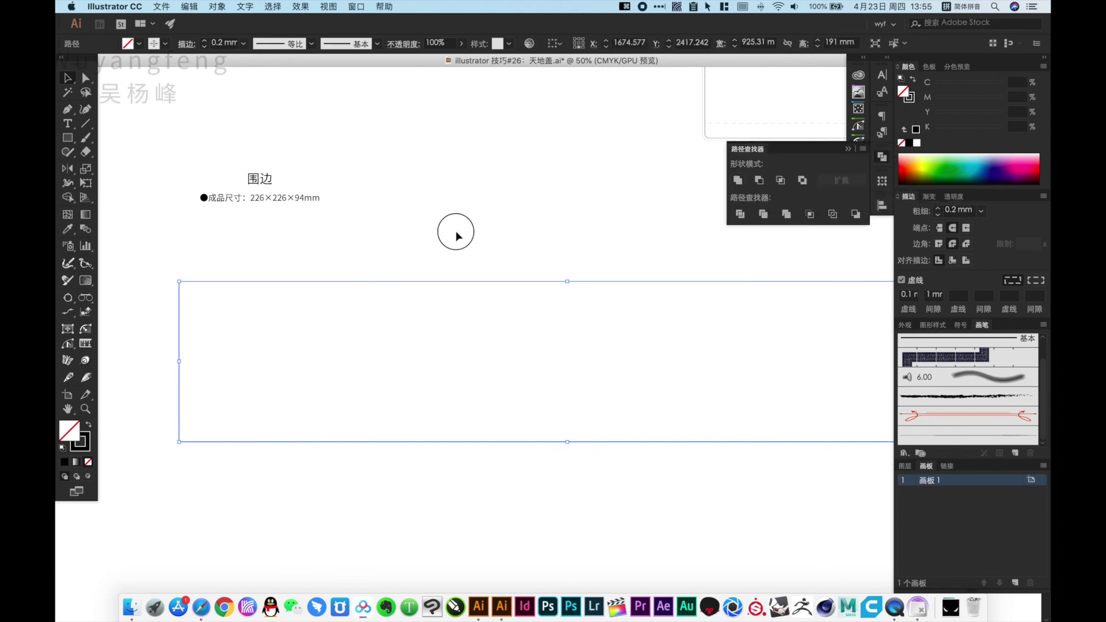
key(Tab)
click(180, 330)
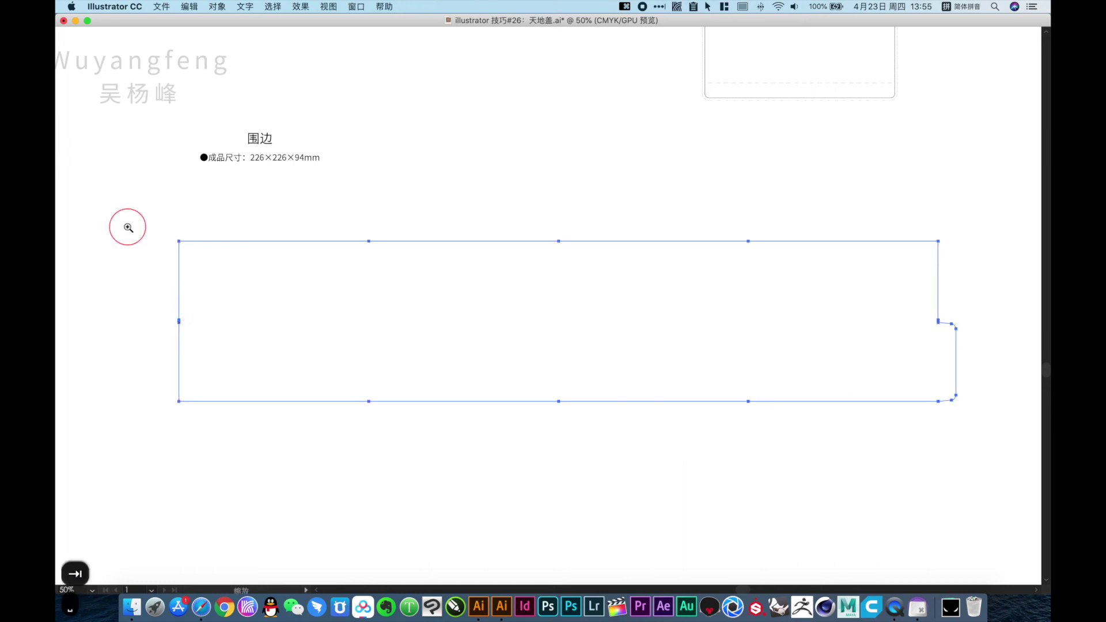
Step: Draw two short horizontal lines inward from the two closely spaced middle anchor points on the outline's left edge
drag(128, 228, 326, 423)
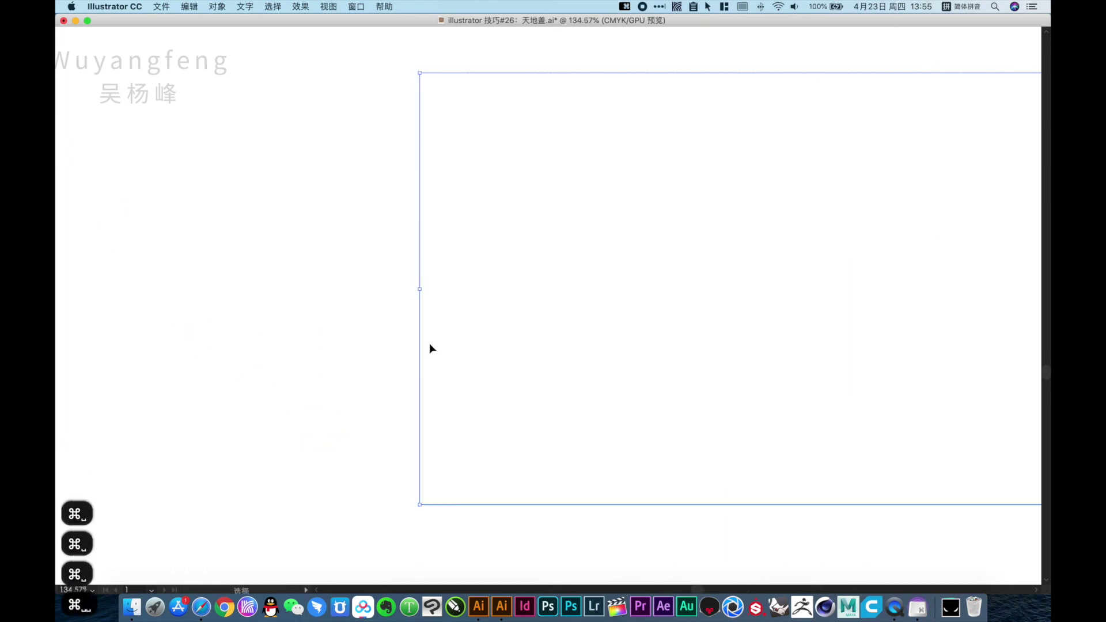
key(backslash)
drag(419, 285, 688, 285)
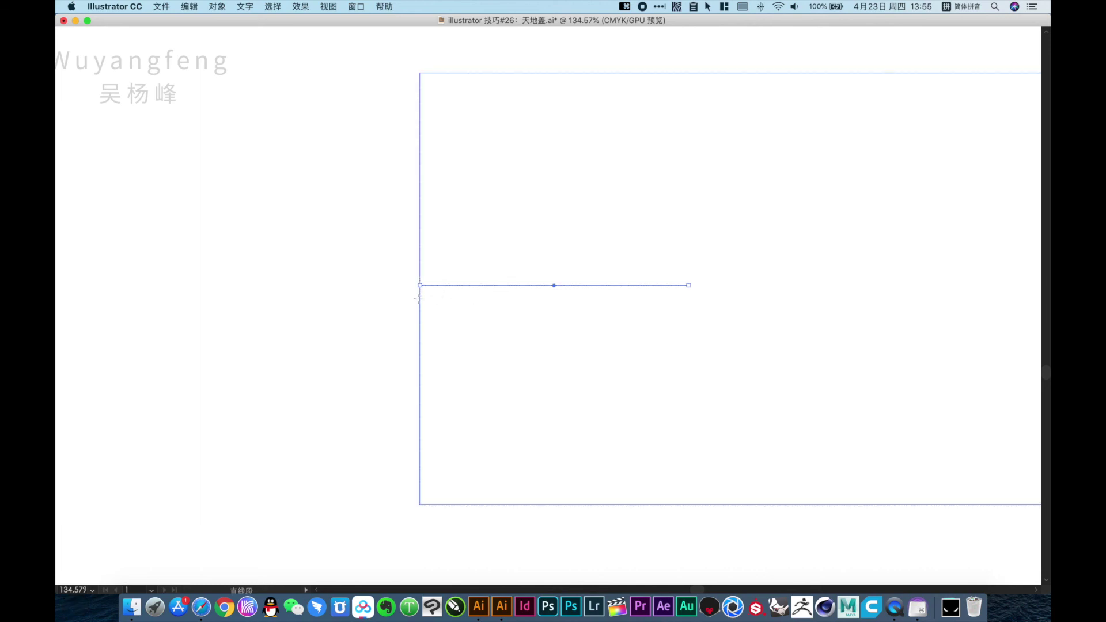
super+click(420, 309)
drag(419, 291, 701, 292)
Step: Draw three vertical lines upward from the panel-division anchor points on the outline's bottom edge, the middle one about 125 mm long
drag(837, 368, 478, 307)
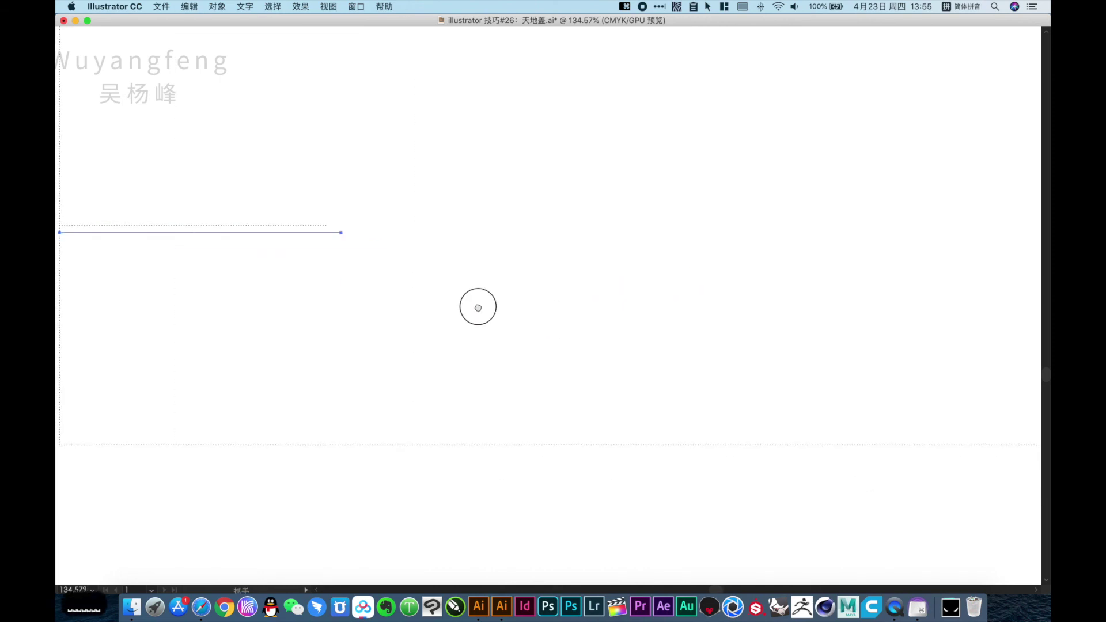
super+click(626, 444)
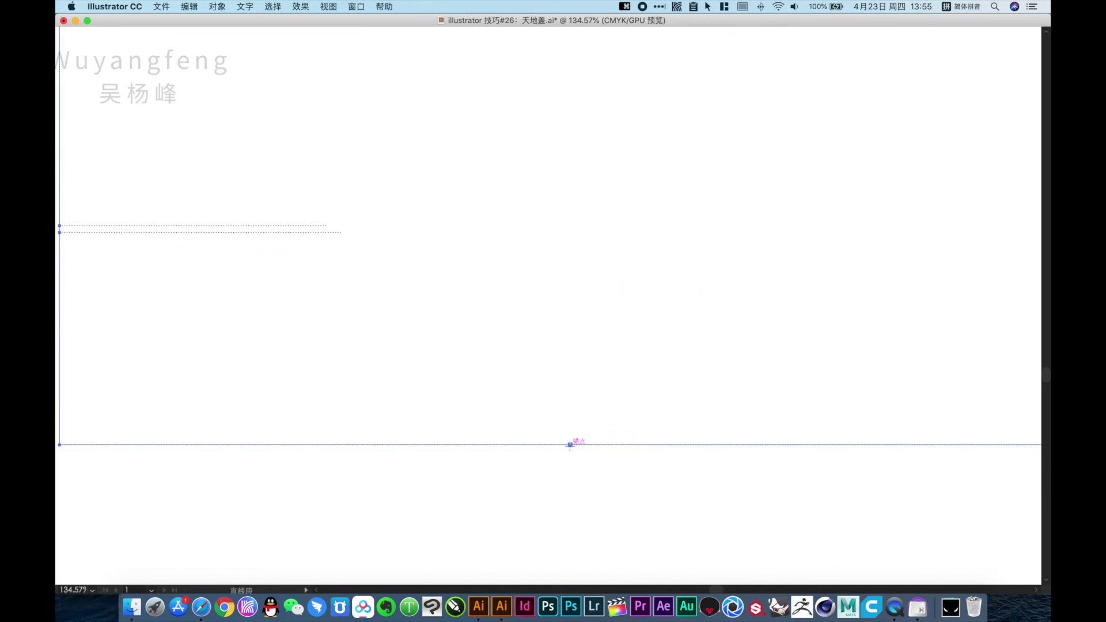
drag(570, 445, 570, 260)
key(super+1)
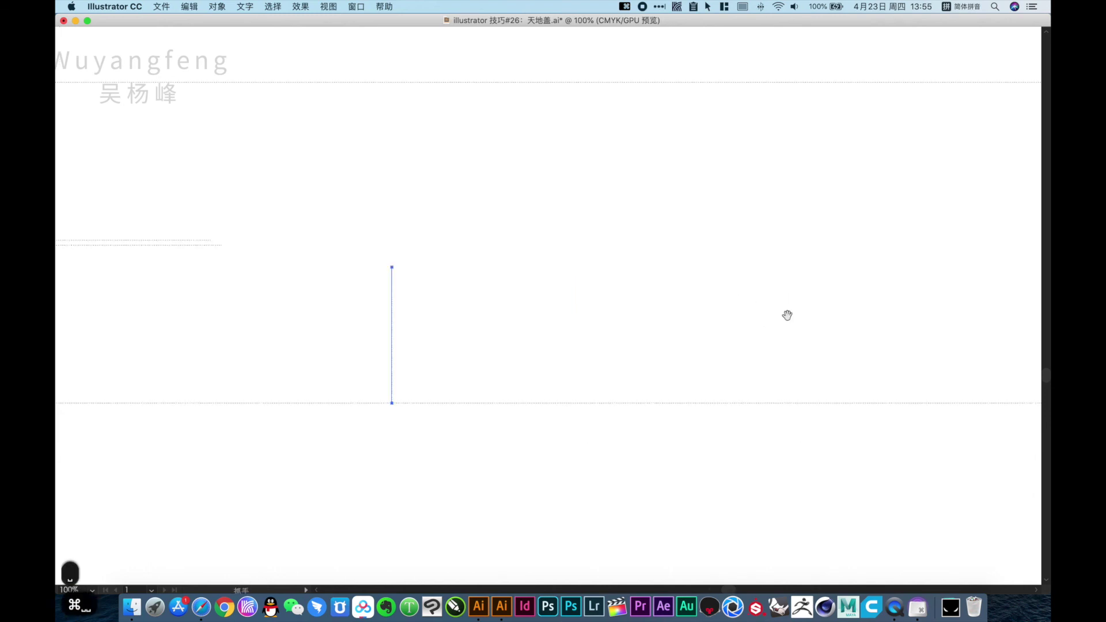
drag(786, 316, 585, 329)
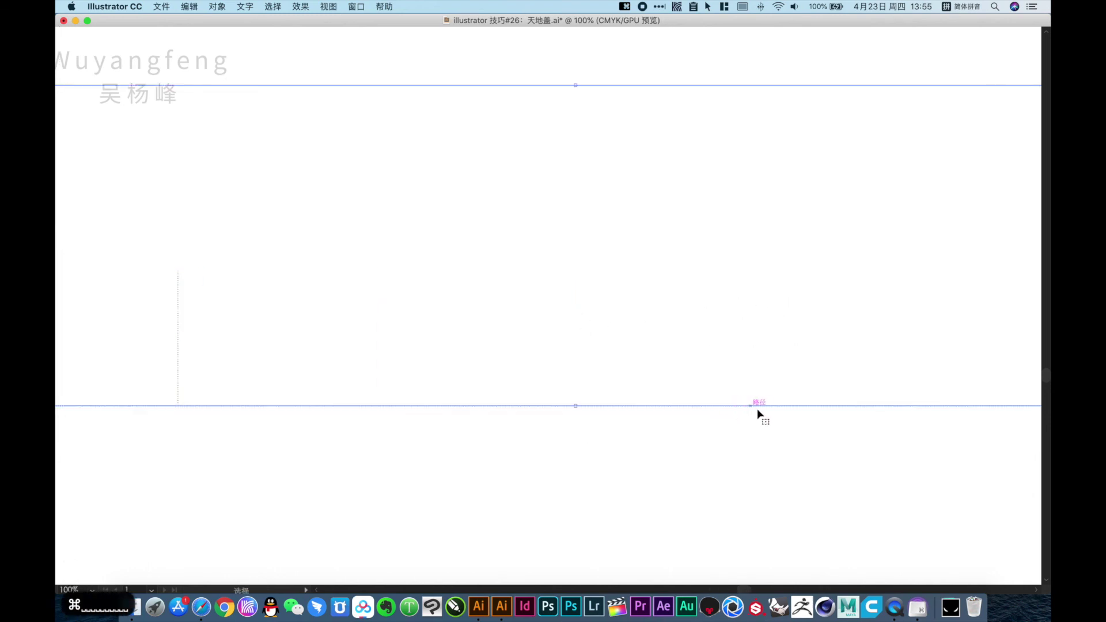
drag(557, 406, 557, 198)
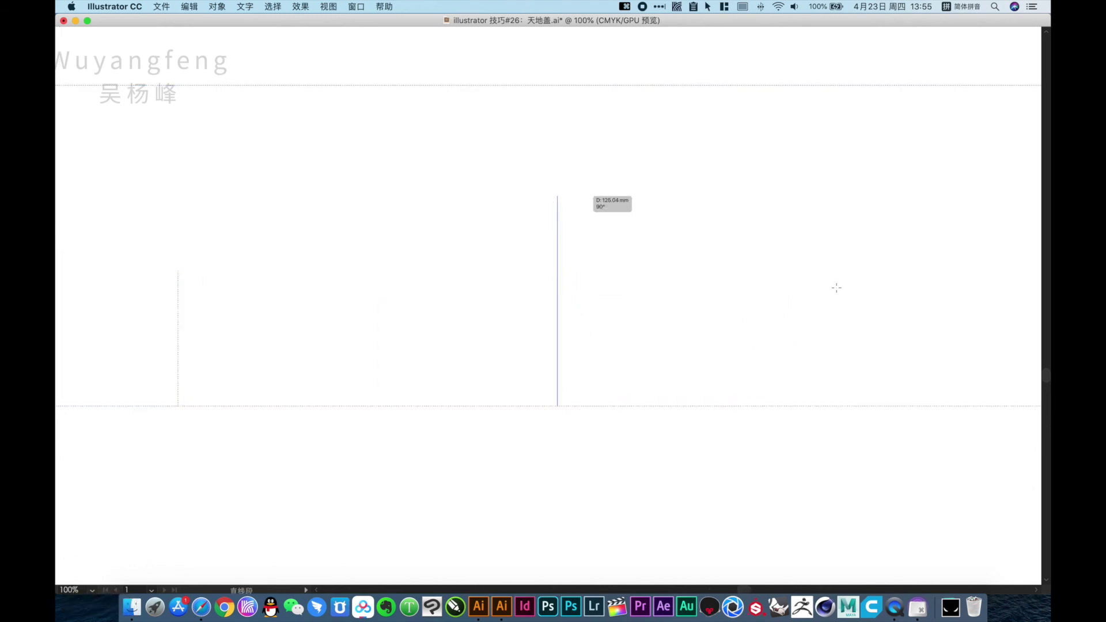
click(946, 407)
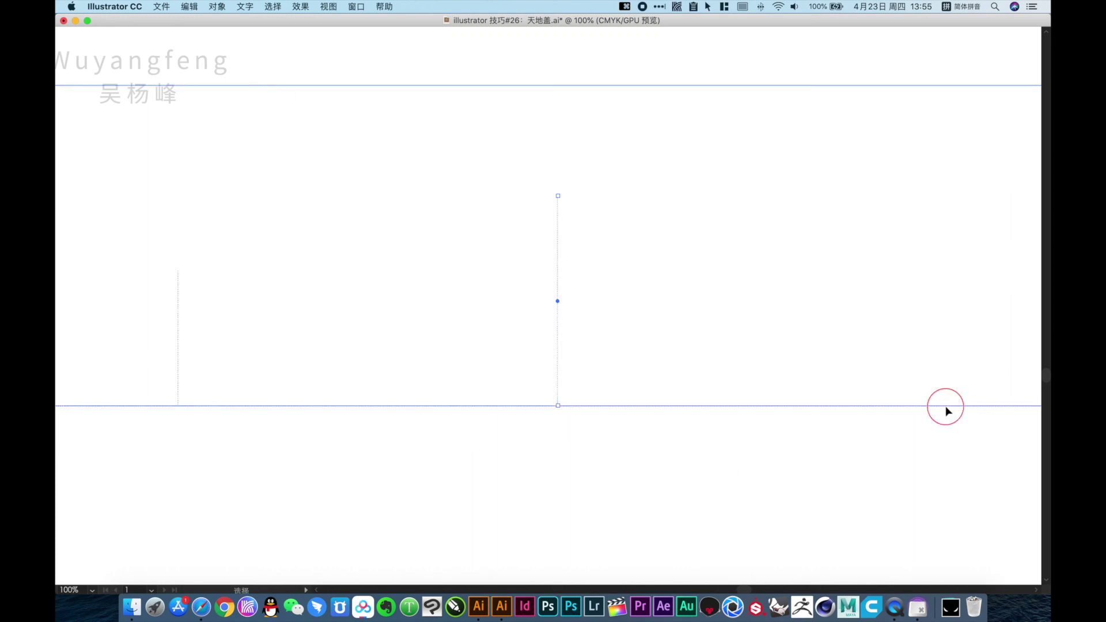
mouse_move(938, 406)
mouse_down()
mouse_move(939, 225)
mouse_move(946, 235)
mouse_up()
alt+super+click(945, 235)
Step: Level the upper ends of the three vertical lines, extend them together to the outline's top edge, and deselect
drag(787, 279, 887, 254)
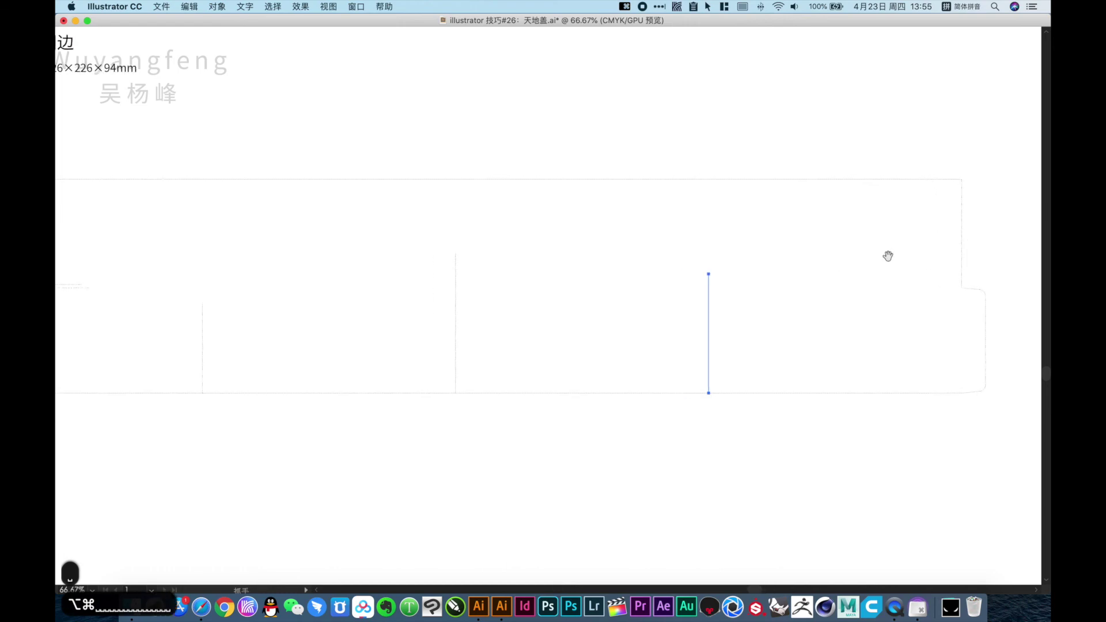
drag(333, 264, 422, 274)
key(a)
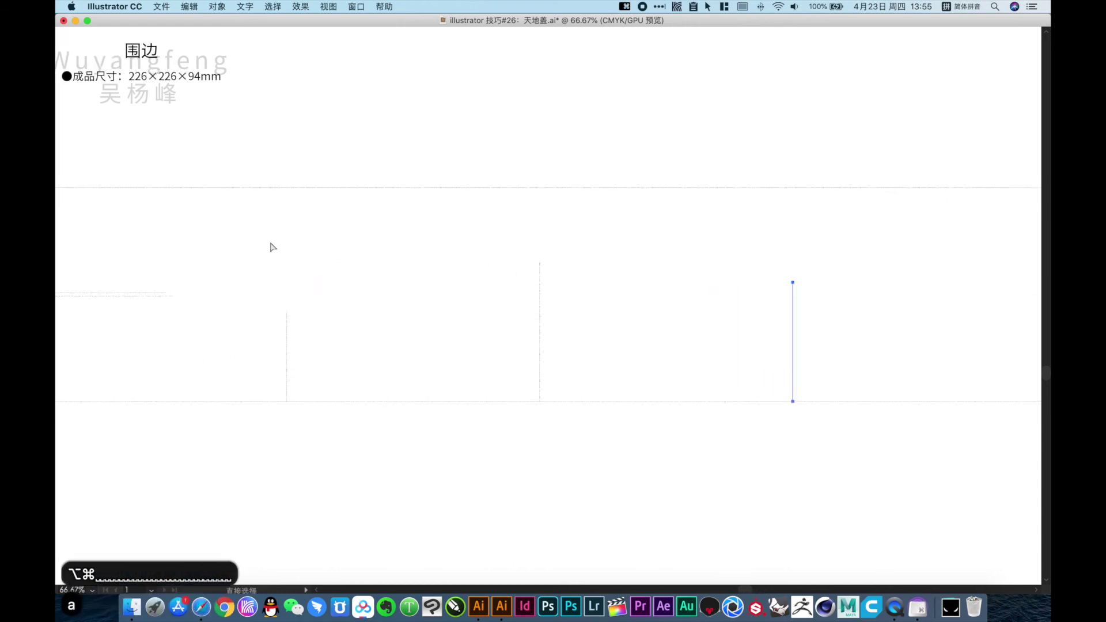
drag(266, 241, 844, 343)
key(shift+super+F7)
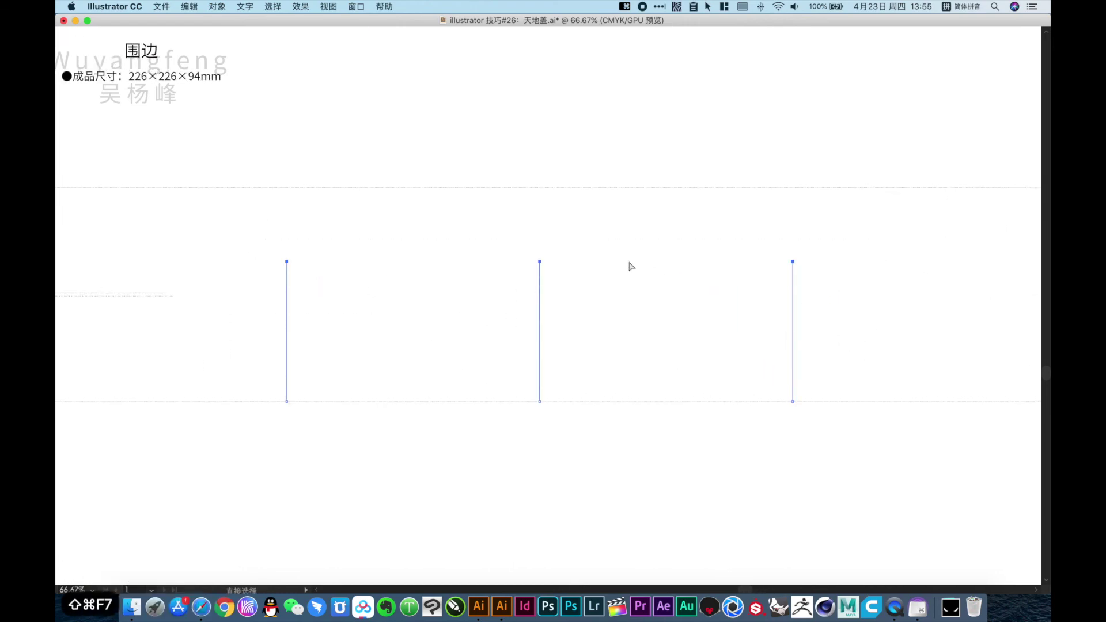
drag(541, 257, 544, 190)
click(594, 223)
Step: Extend the ends of the two closely spaced horizontal fold lines together across all panels to the outline's far vertical edge
drag(302, 280, 455, 278)
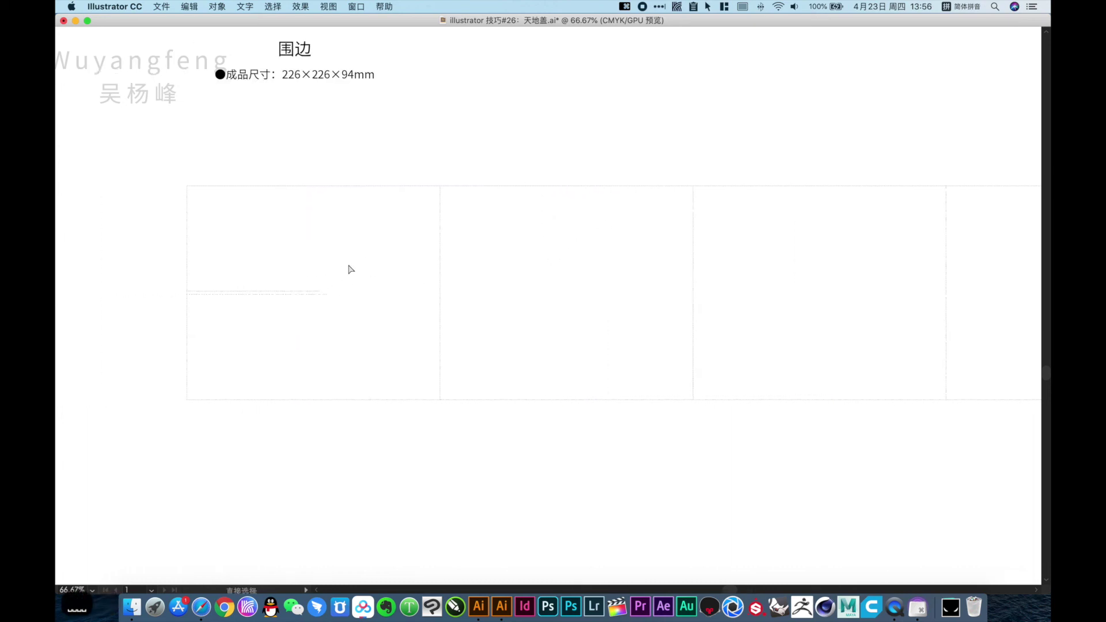
drag(347, 266, 274, 332)
key(shift+super+F10)
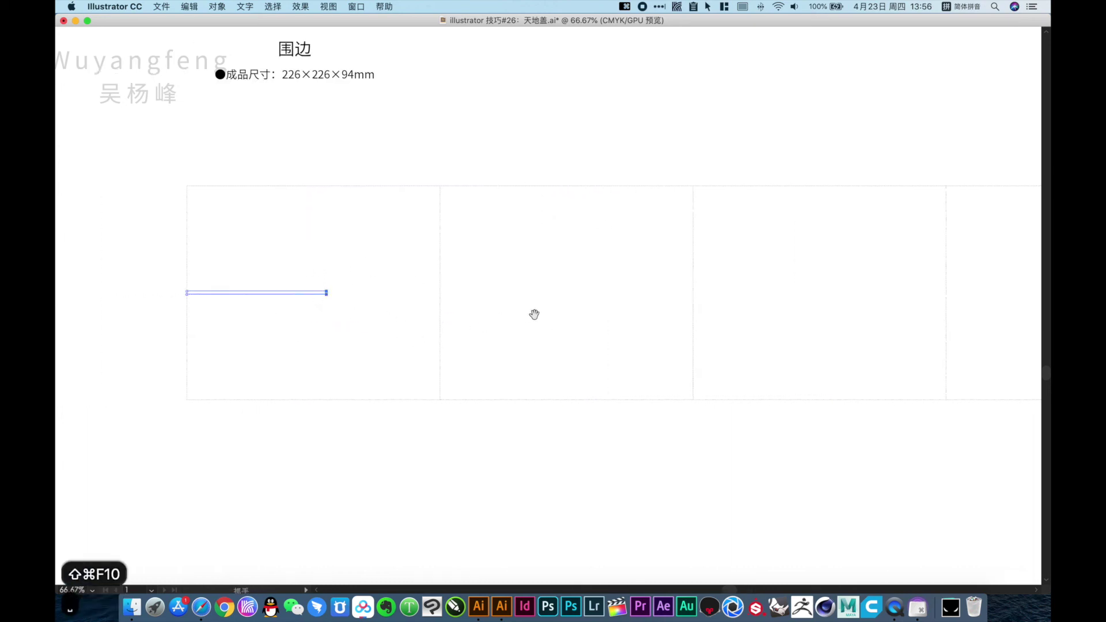
scroll(539, 313, down, 1)
drag(539, 313, 398, 330)
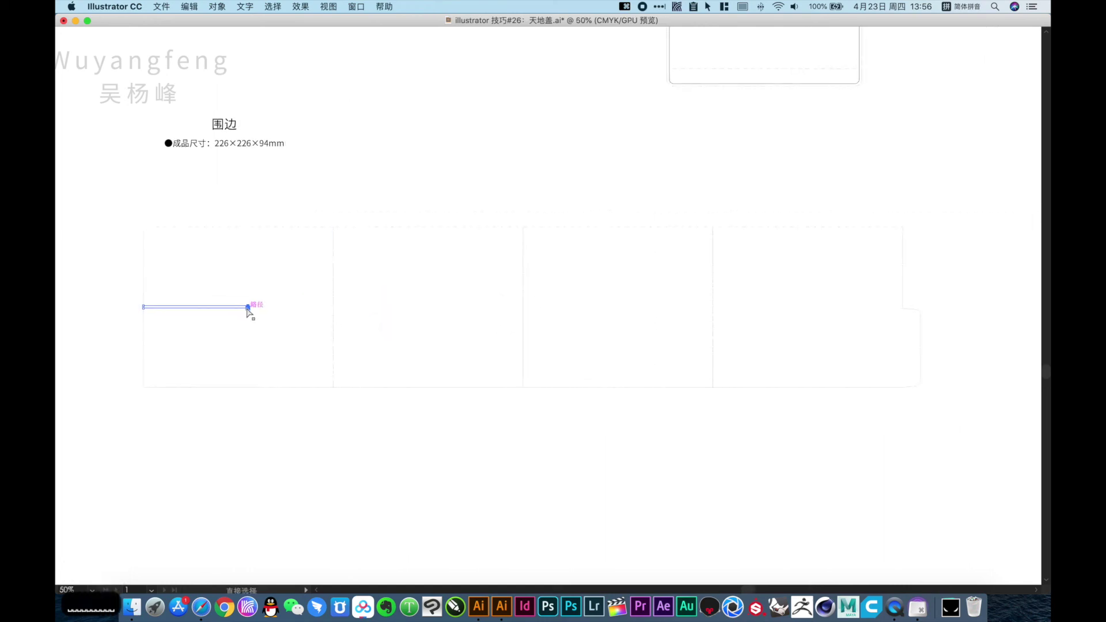
drag(247, 308, 913, 327)
drag(595, 264, 590, 266)
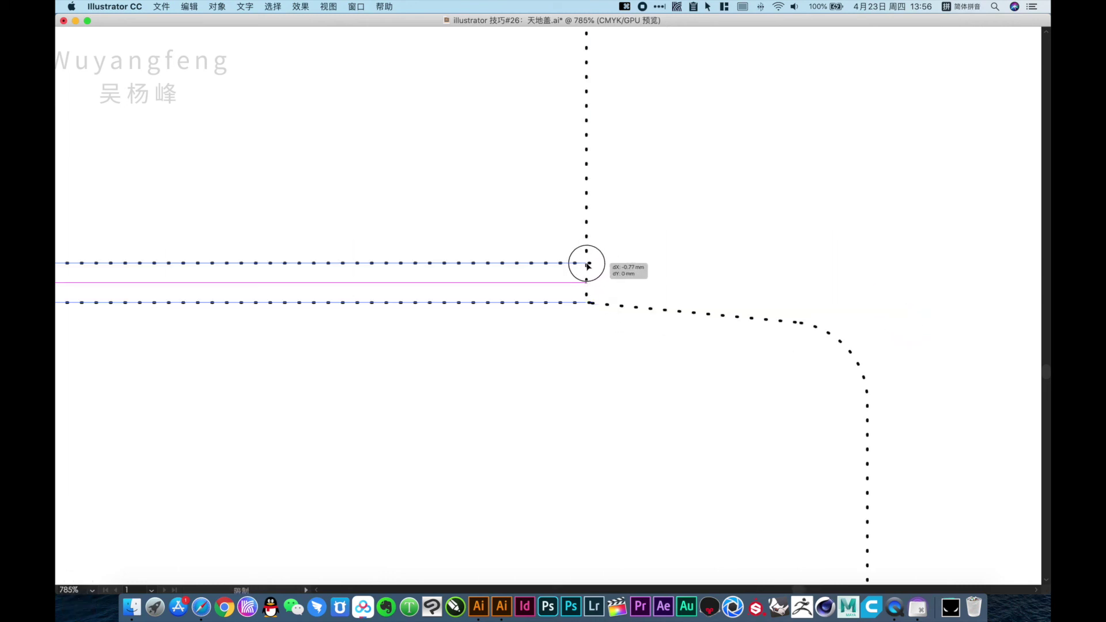
click(678, 270)
Step: Draw a vertical fold line at the base of the glue flap, from its upper corner to its lower corner
alt+super+click(610, 330)
alt+super+click(611, 330)
alt+super+click(610, 331)
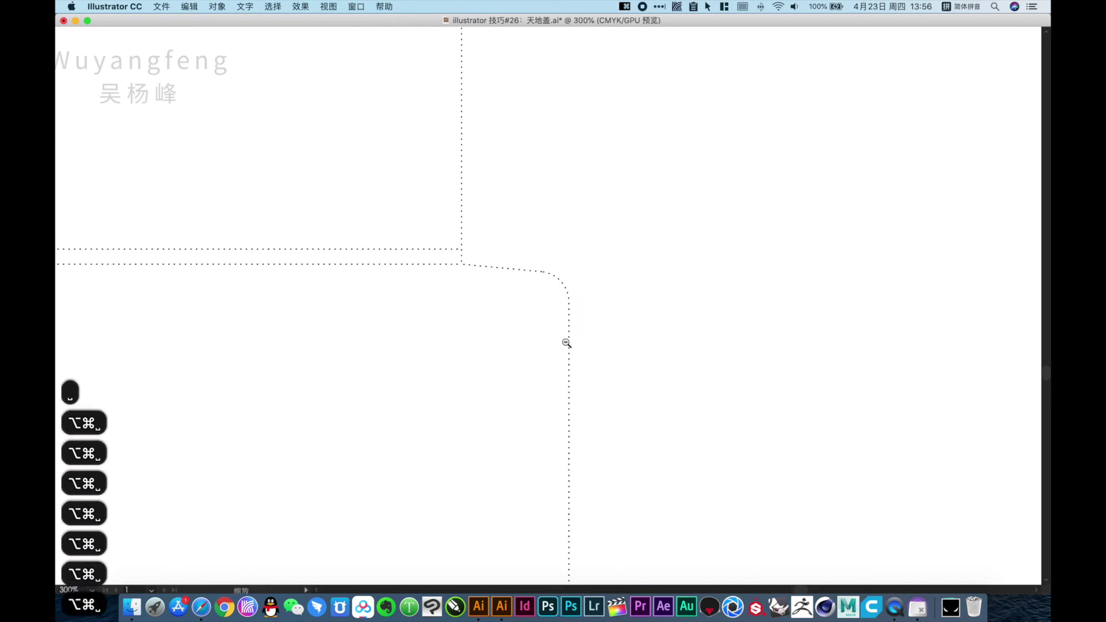
alt+super+click(553, 346)
drag(502, 349, 663, 262)
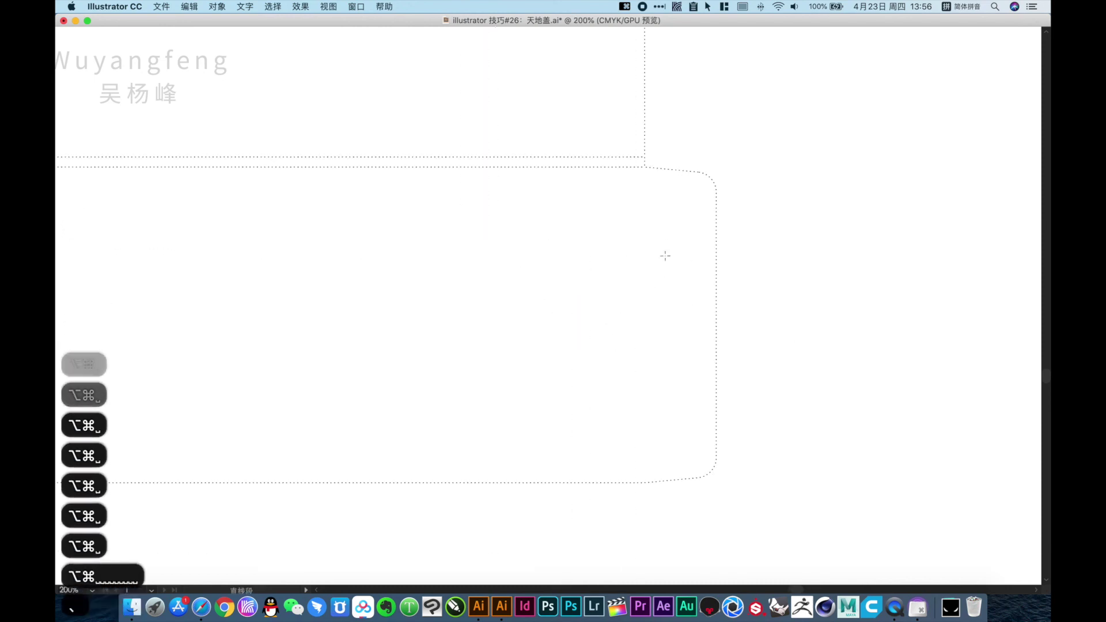
drag(646, 168, 645, 483)
click(762, 349)
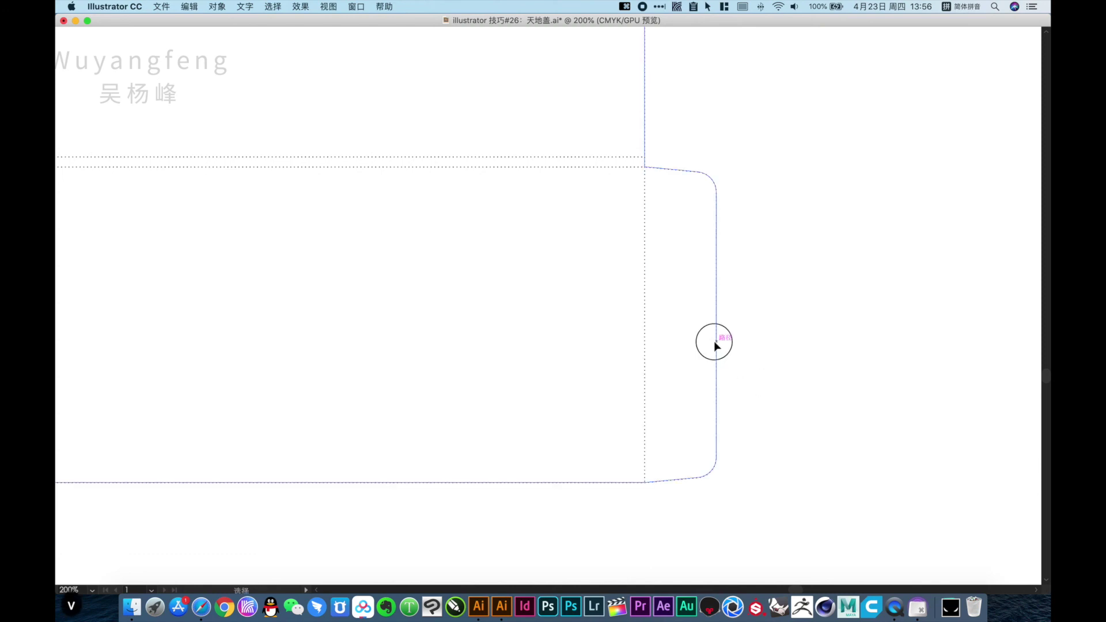
Step: Offset the surround's outer outline by 3 mm with round (圆角) joins as a bleed line
click(714, 341)
click(211, 7)
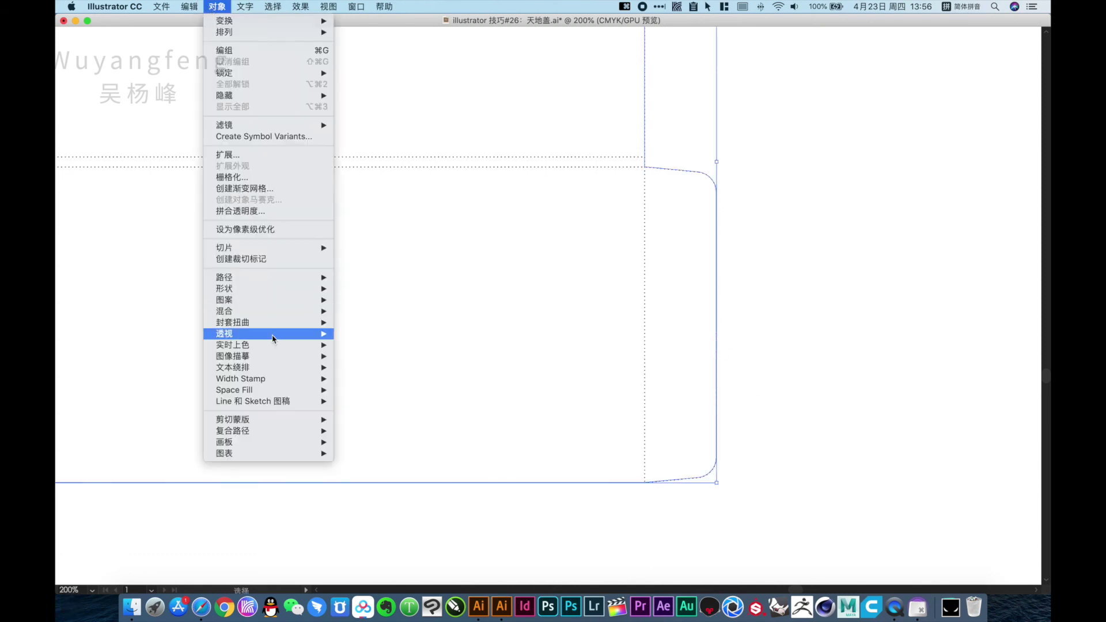
mouse_move(277, 279)
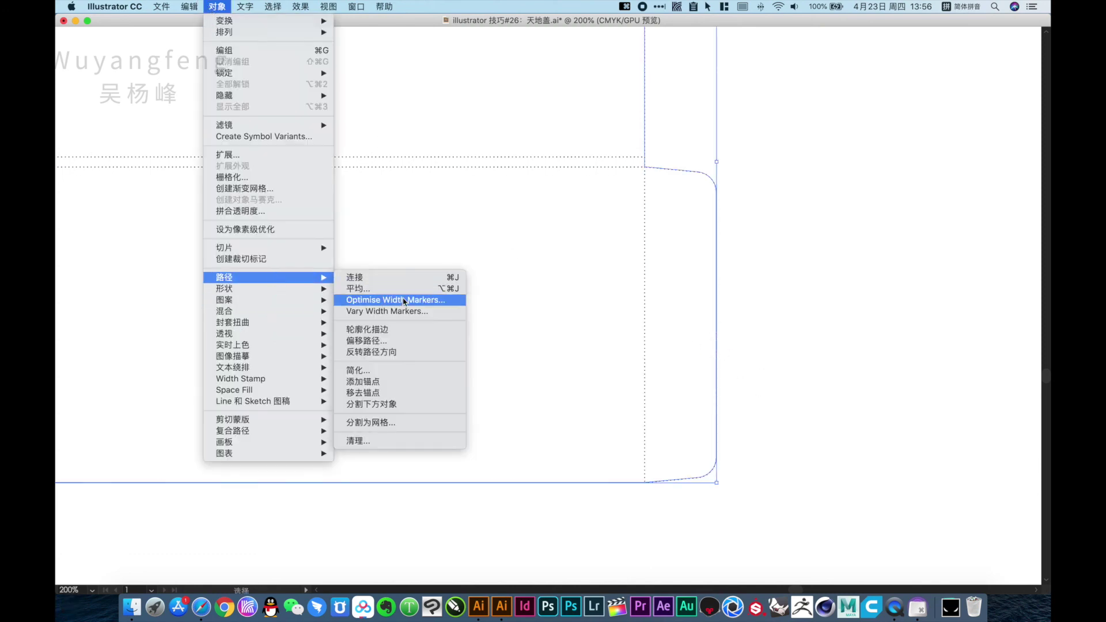
click(368, 341)
click(478, 328)
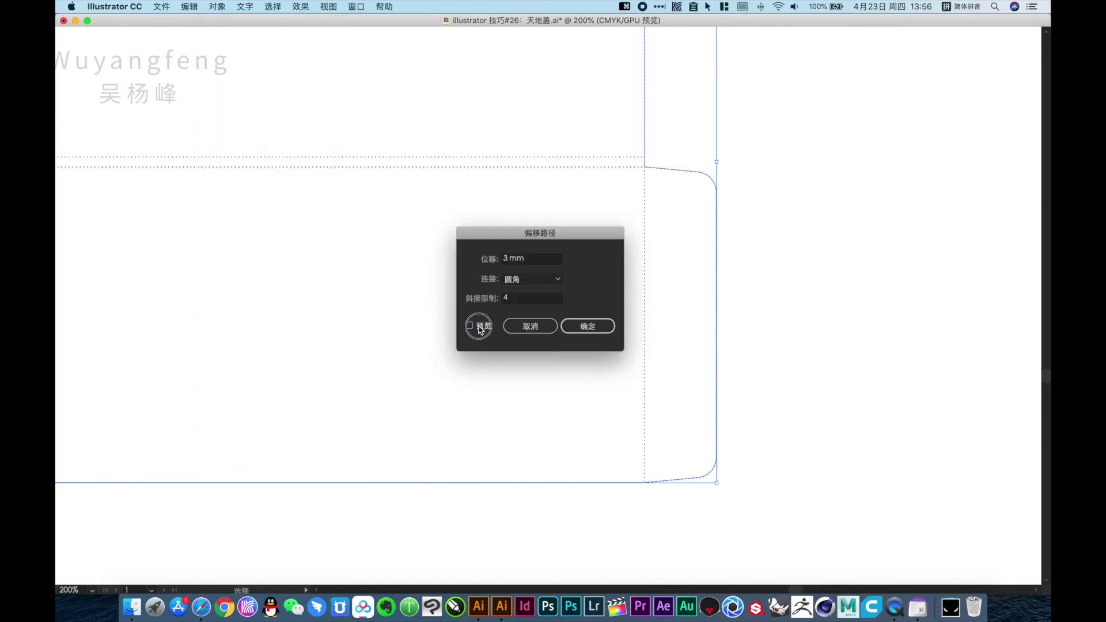
click(588, 327)
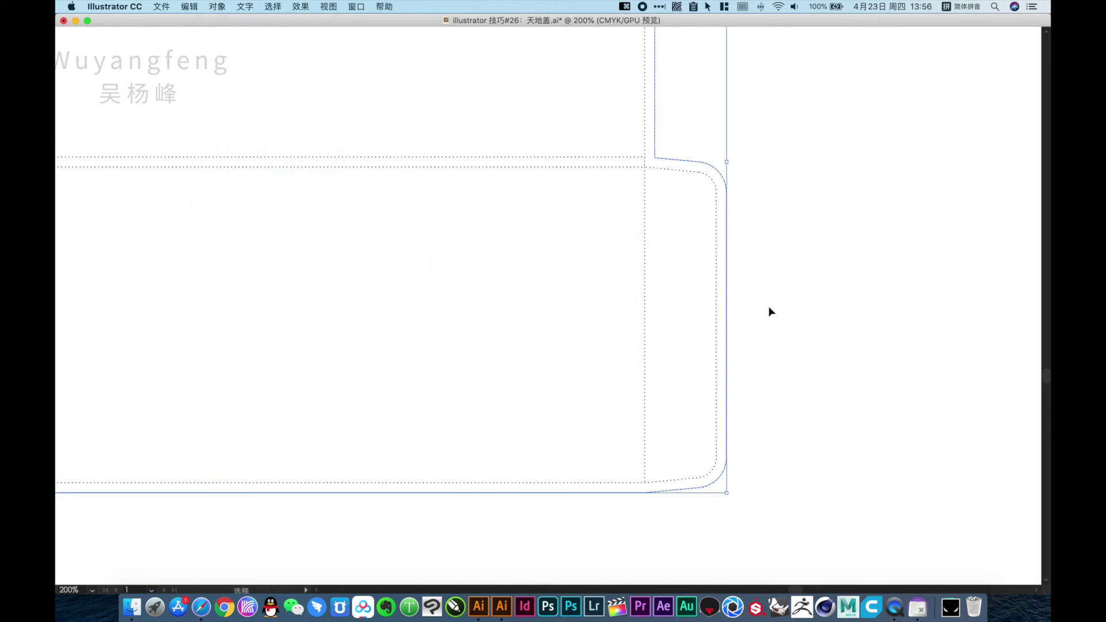
Step: Change the original cut outline inside the bleed line from a dashed to a solid stroke
click(717, 187)
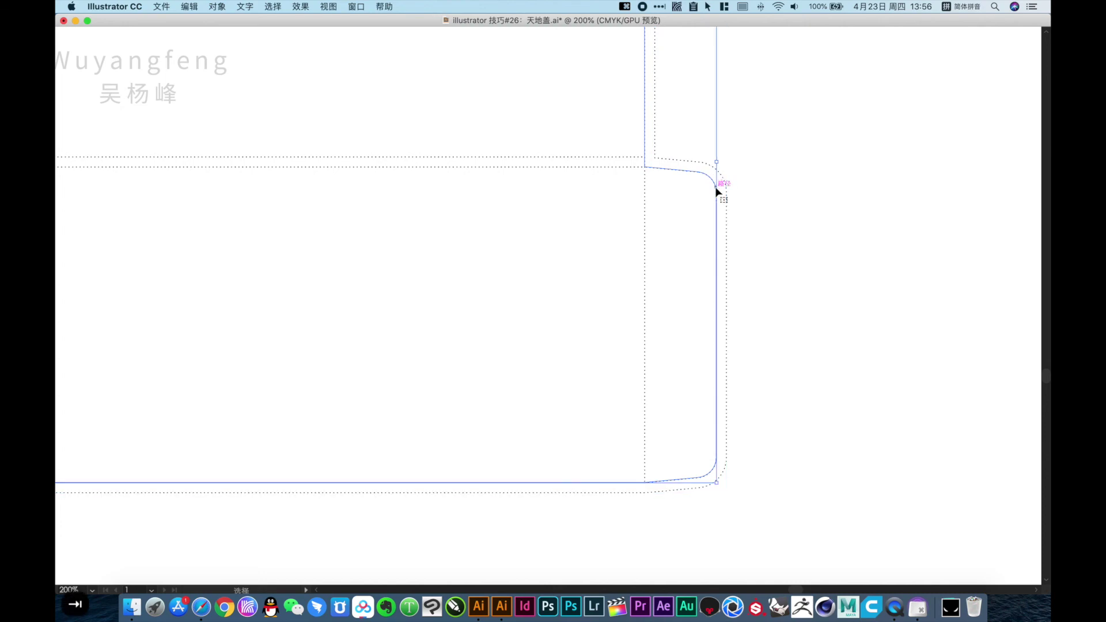
key(Tab)
click(793, 238)
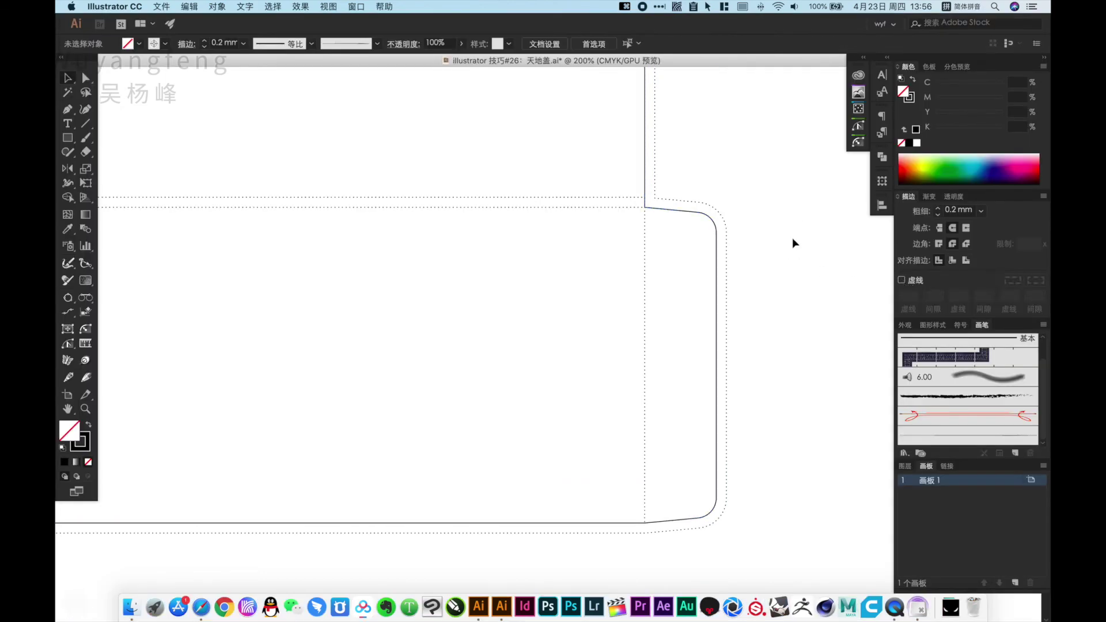
key(Tab)
Step: Group the whole surround die-line, including its cut outline, fold lines and bleed line
alt+super+click(394, 261)
alt+super+click(395, 260)
alt+super+click(395, 260)
alt+super+click(407, 262)
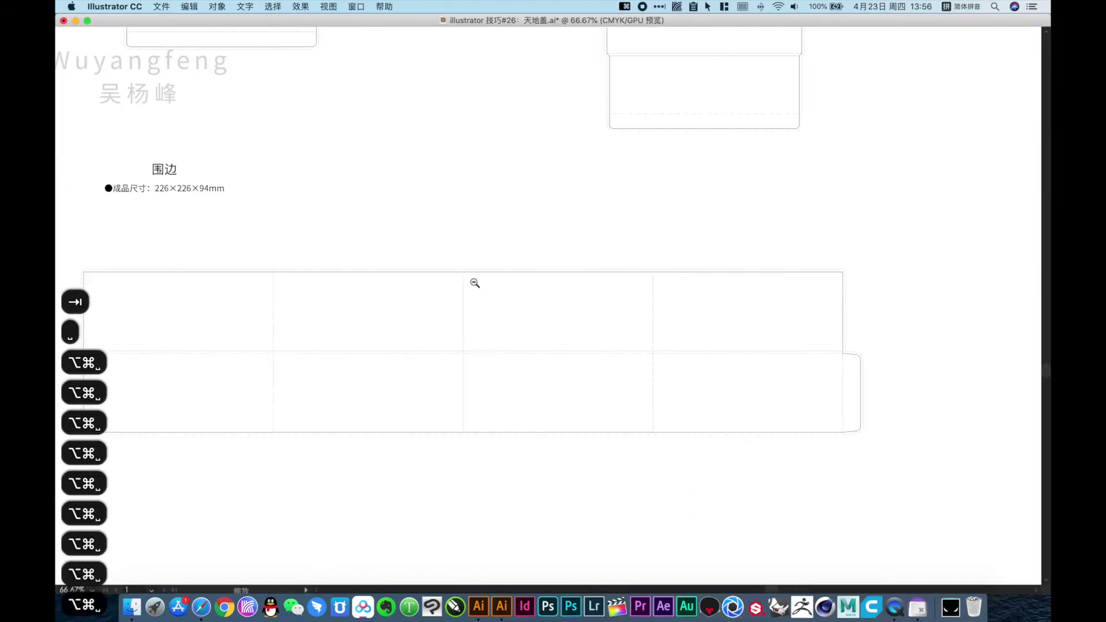
alt+super+click(481, 284)
drag(459, 270, 477, 296)
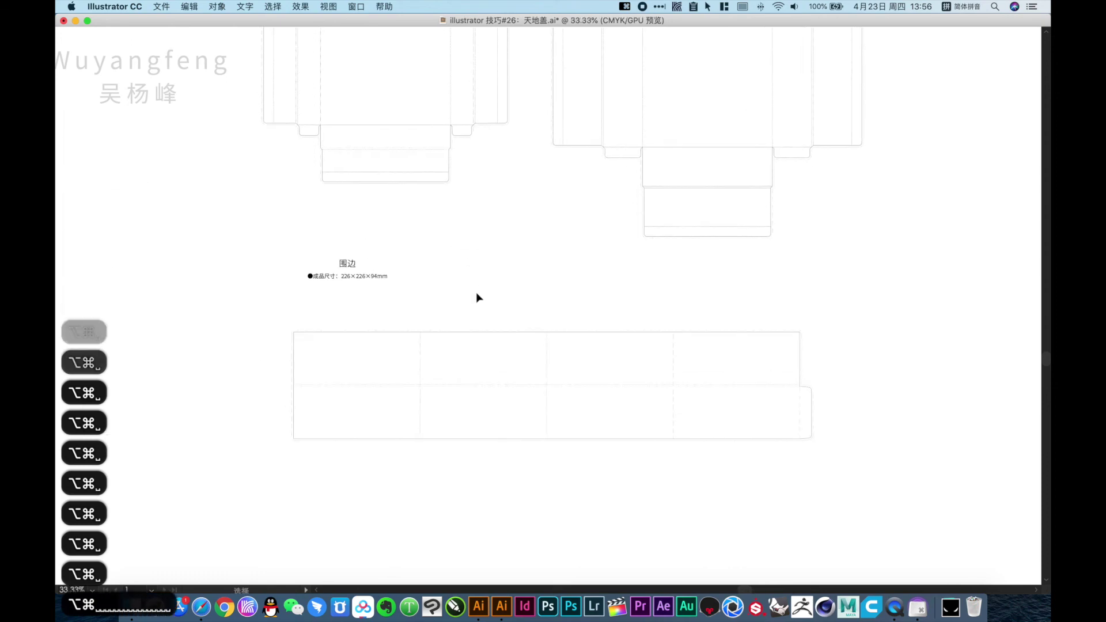
drag(252, 312, 911, 519)
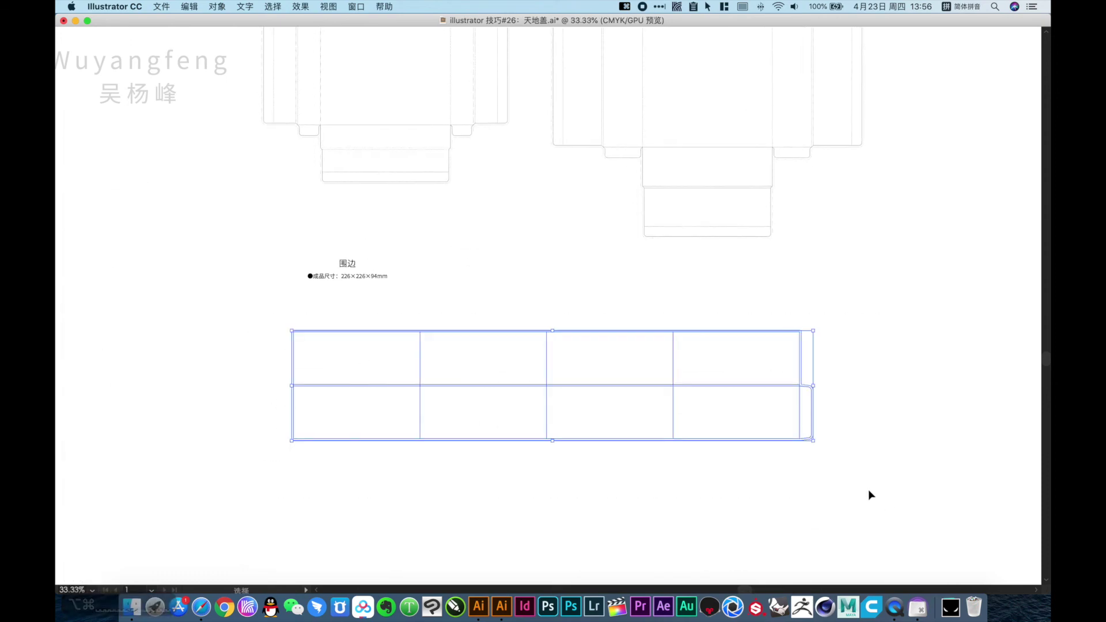
key(super+g)
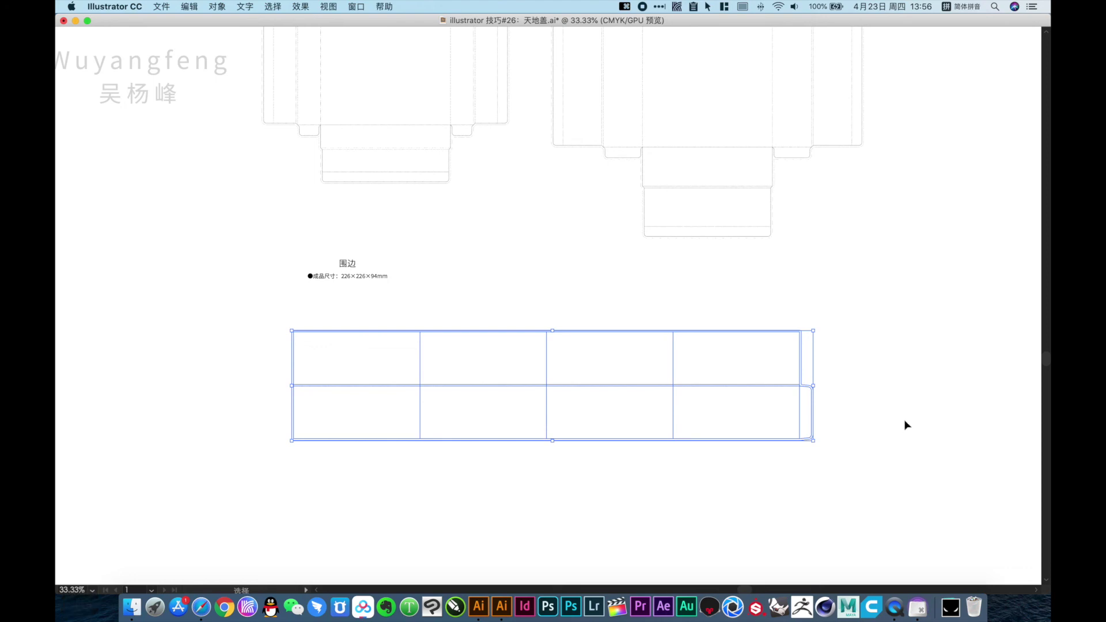
click(910, 395)
Step: Place an enlarged copy of the 围边 label above the middle of the surround and replace its text with 这样就完成了
drag(632, 321, 590, 324)
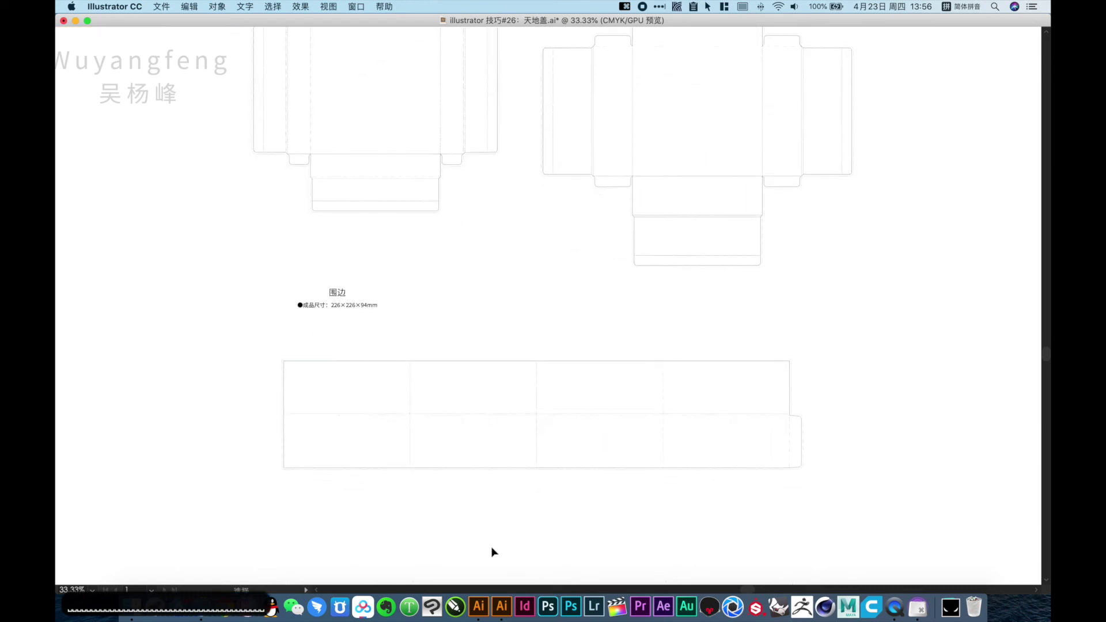
drag(340, 291, 607, 298)
double_click(535, 297)
key(super+a)
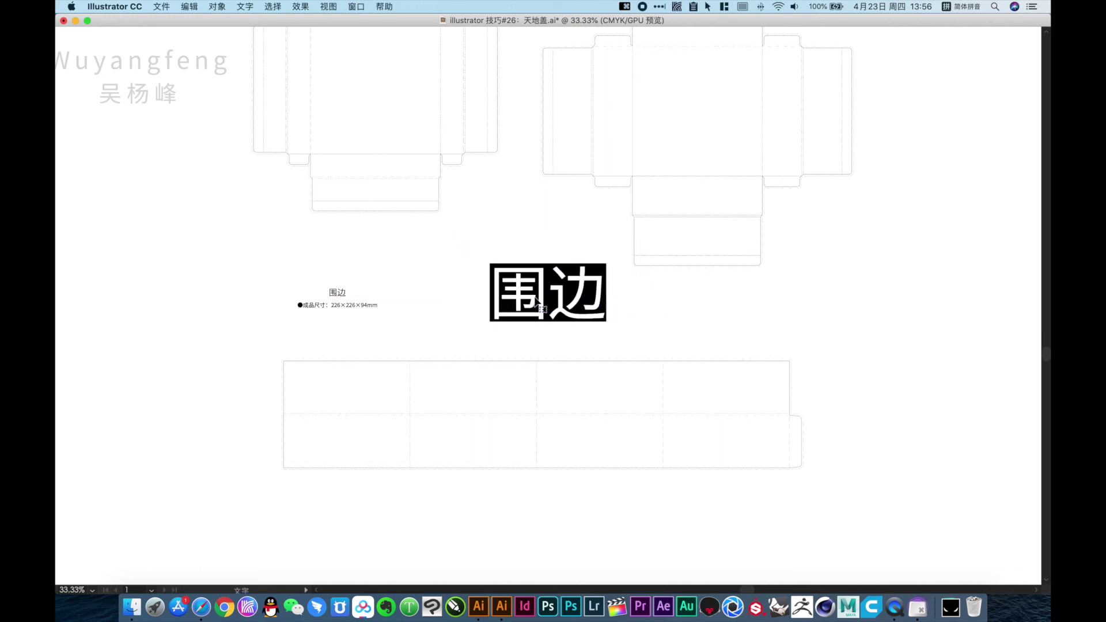
text(zhey)
key(space)
text(jiu)
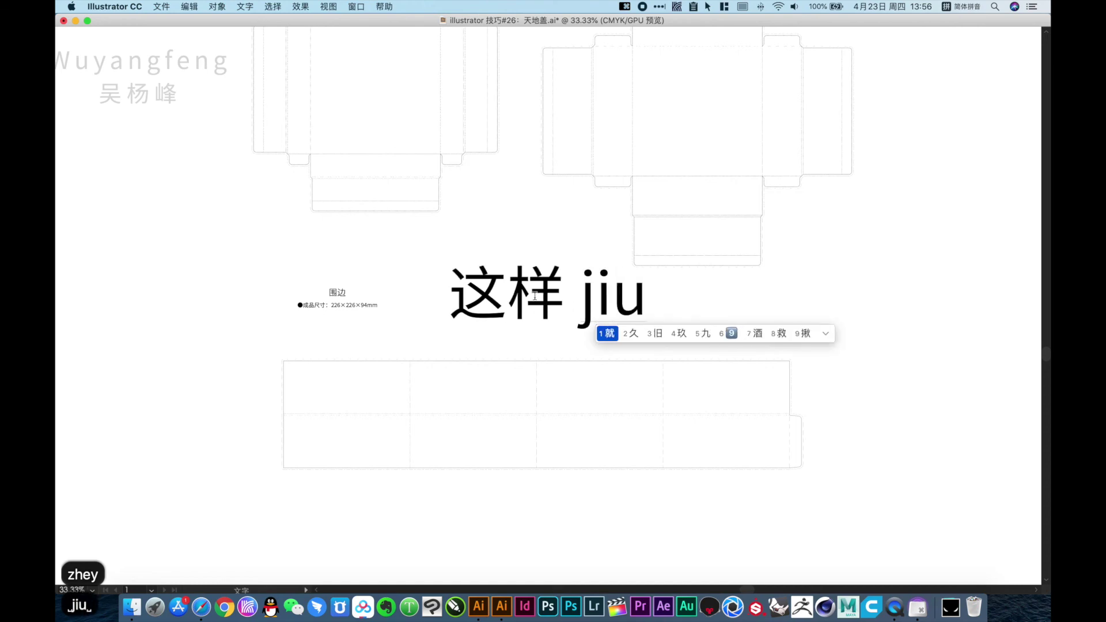
key(space)
text(wanc)
key(space)
text(le)
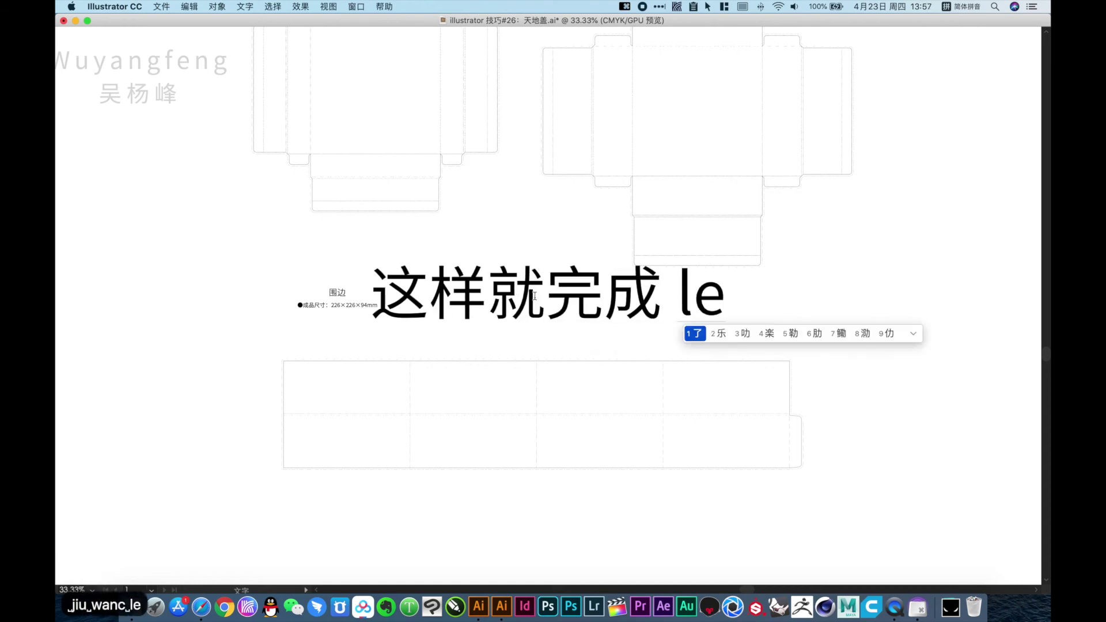
key(space)
key(Escape)
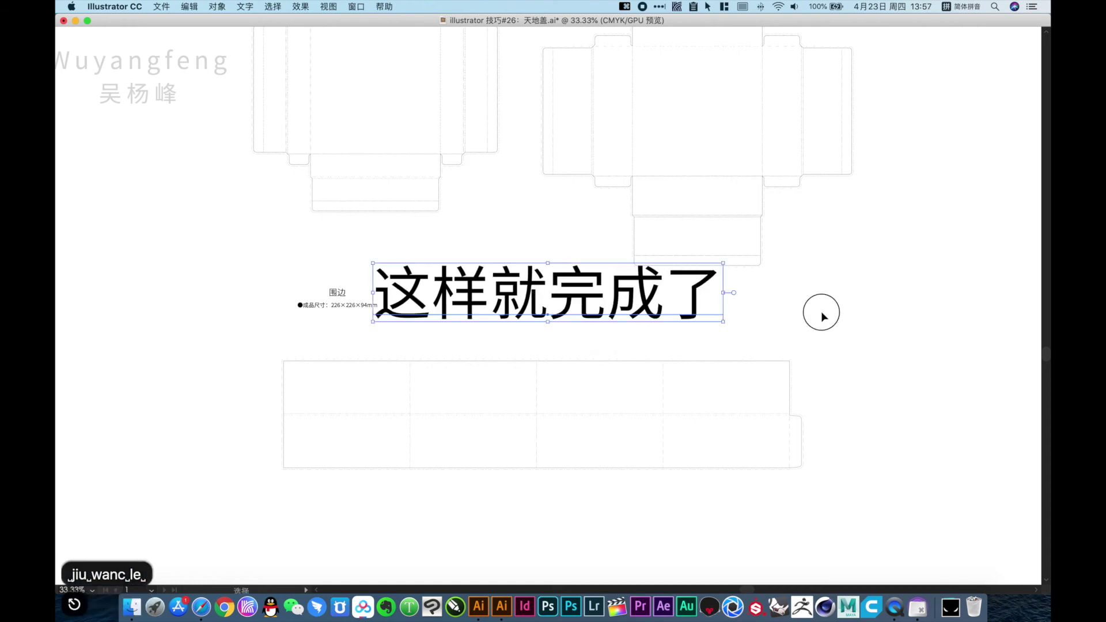
click(822, 316)
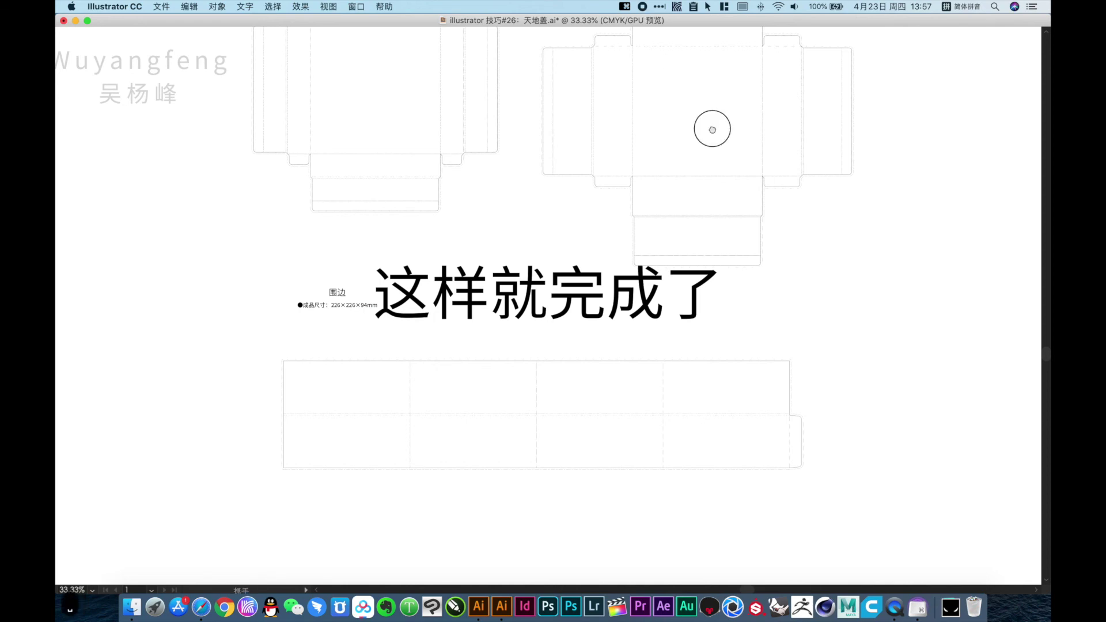
Step: Examine the dimensioned 天地盖 side-view diagram (侧面透视) above the die-lines
scroll(712, 130, up, 10)
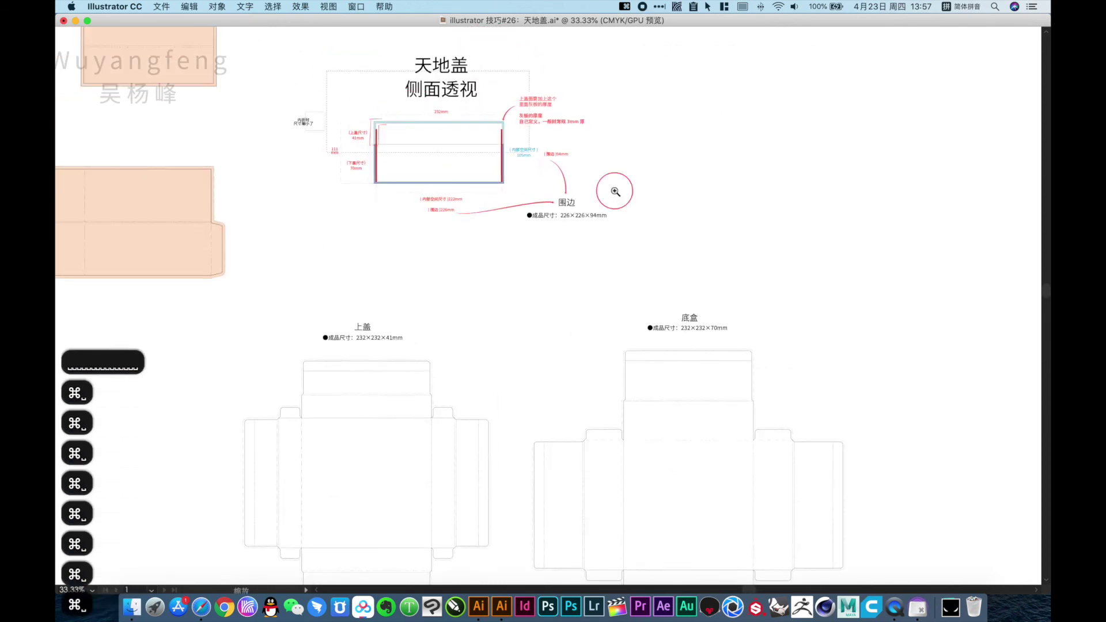
drag(615, 191, 340, 92)
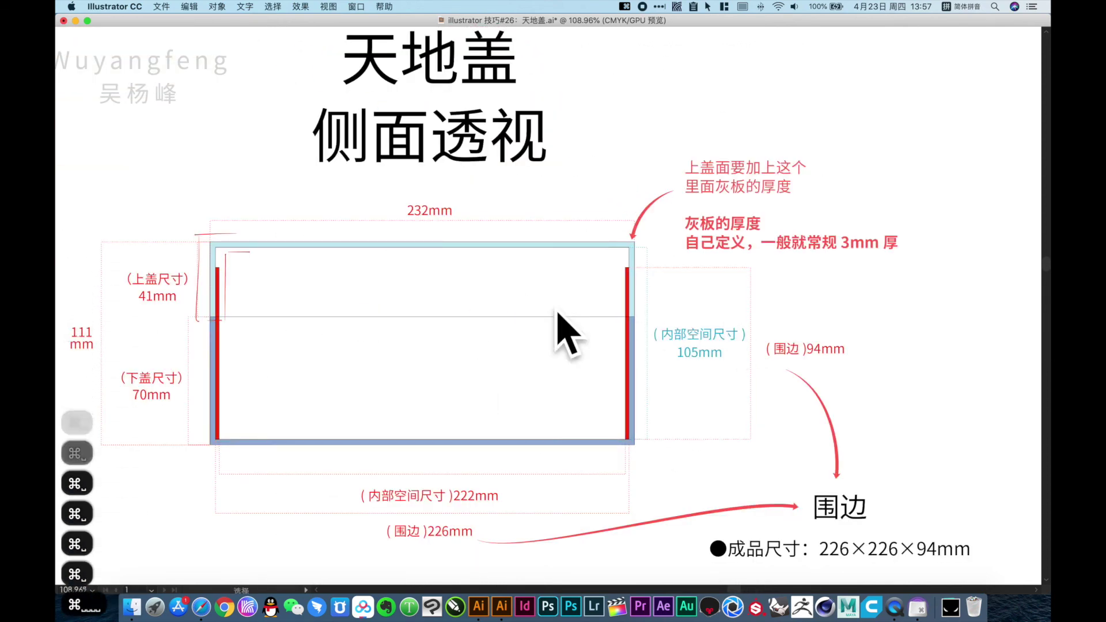